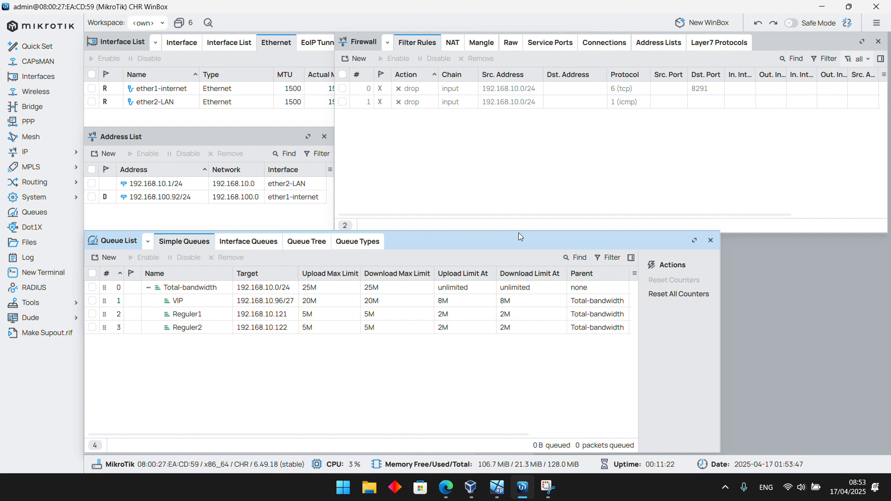
Open the IP address list and the DHCP client list to review the router's addressing
left_click(59, 159)
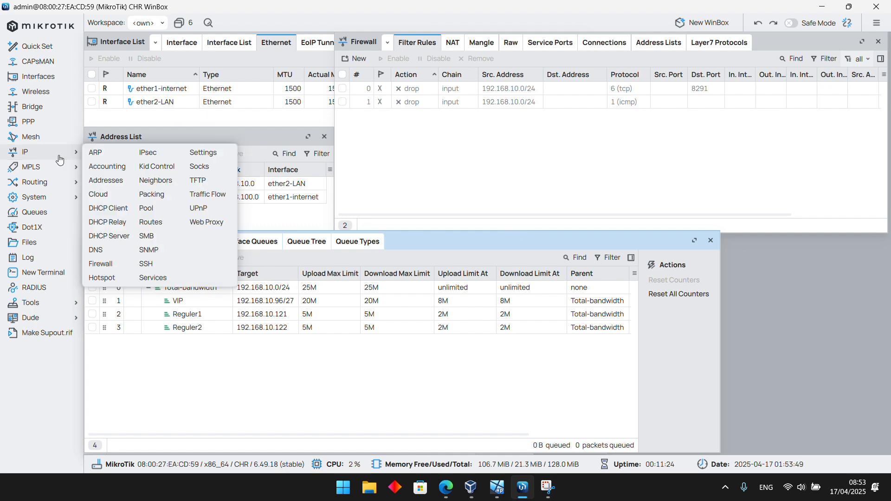
left_click(119, 177)
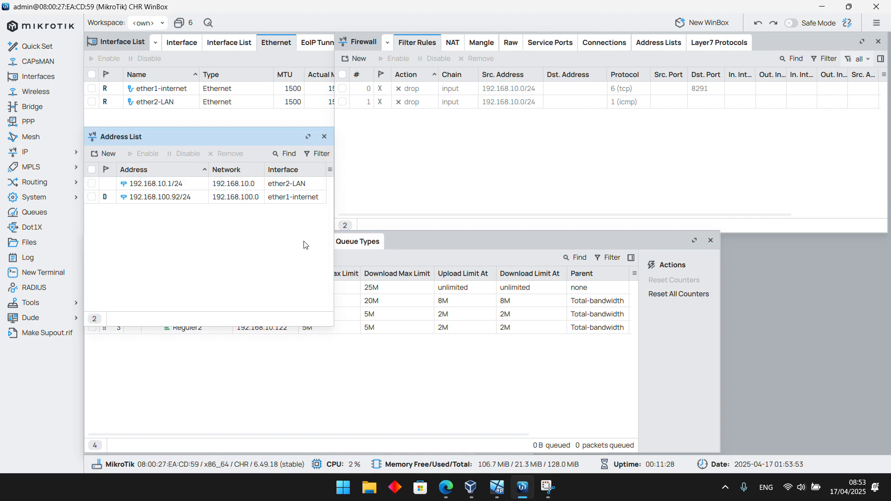
left_click(44, 152)
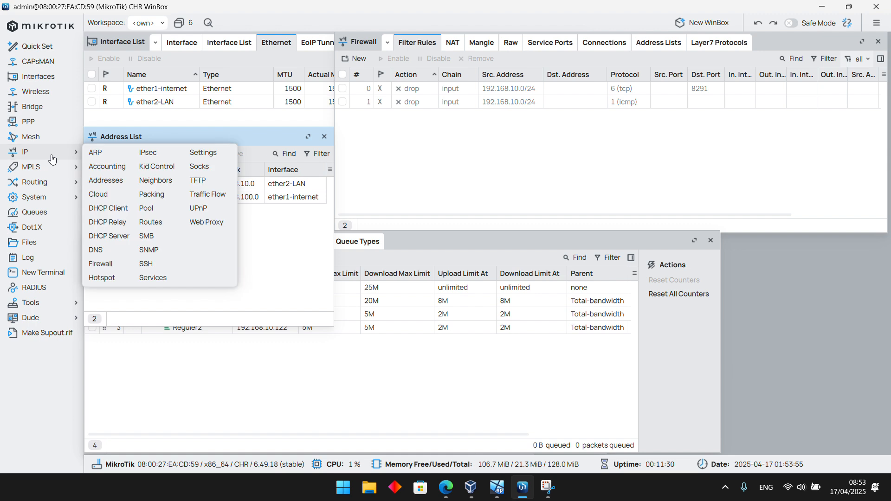
left_click(118, 209)
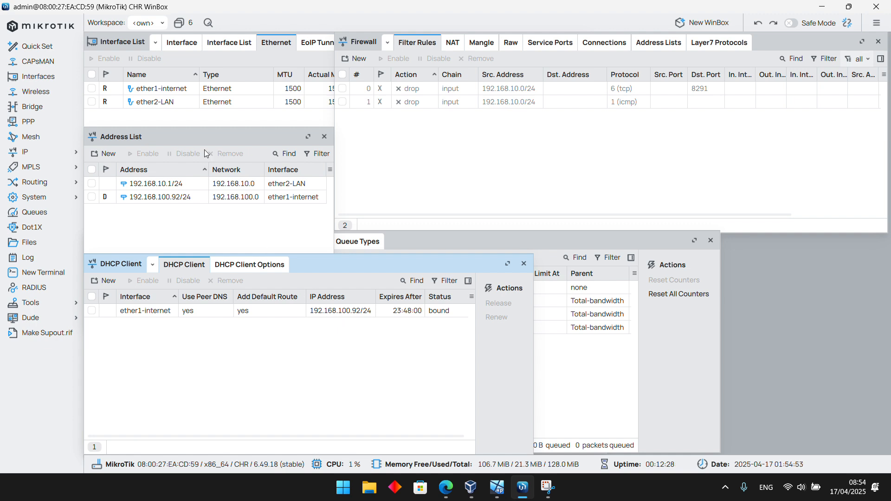
Open the Ethernet interface list and check the name and settings of ether1-internet
left_click(57, 82)
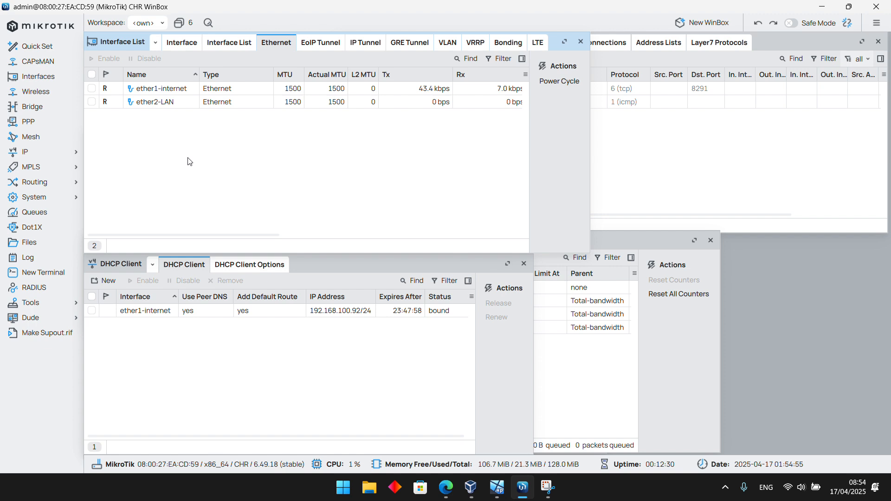
left_click(157, 89)
left_click(171, 135)
double_click(187, 88)
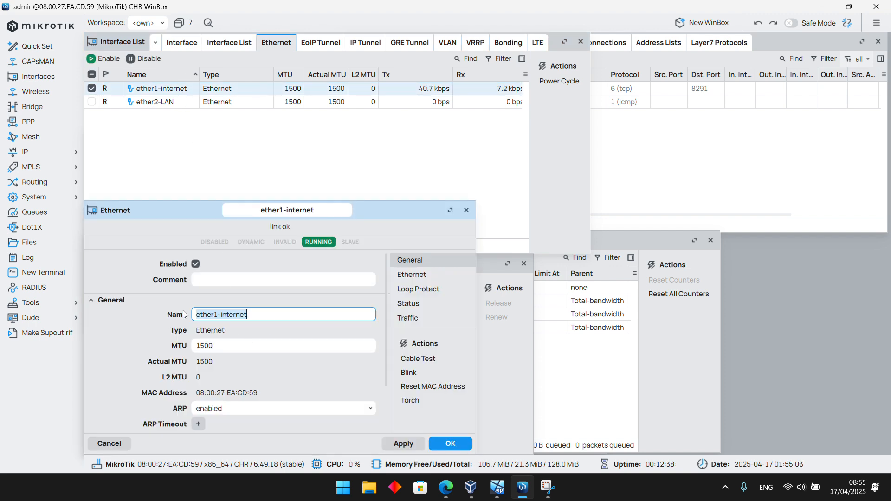
left_click(450, 443)
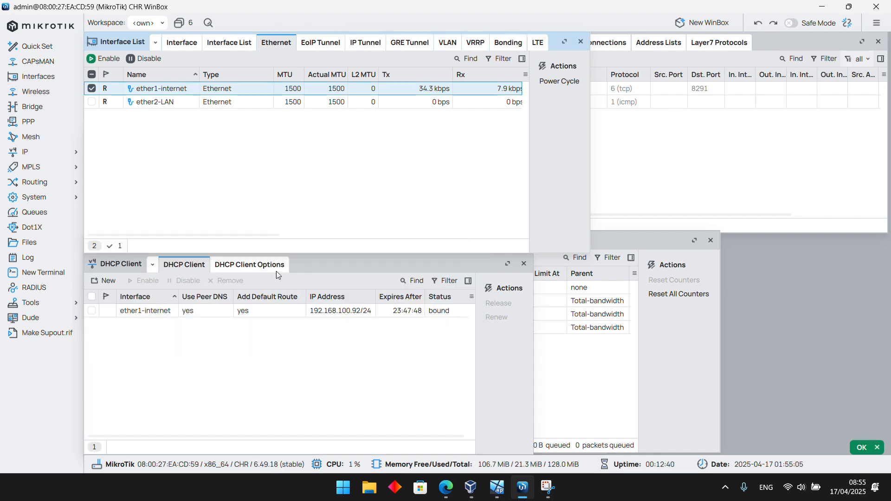
Rename the second Ethernet interface as ether2-Lokal and save the change
double_click(178, 102)
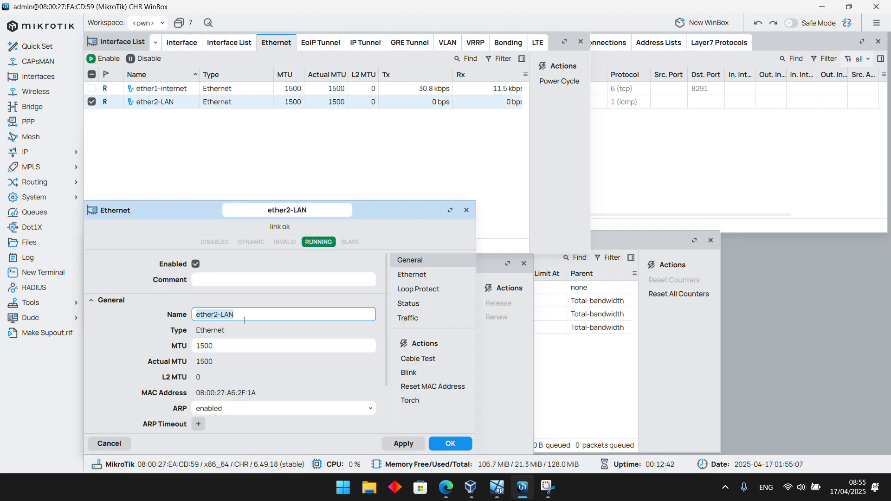
left_click(303, 312)
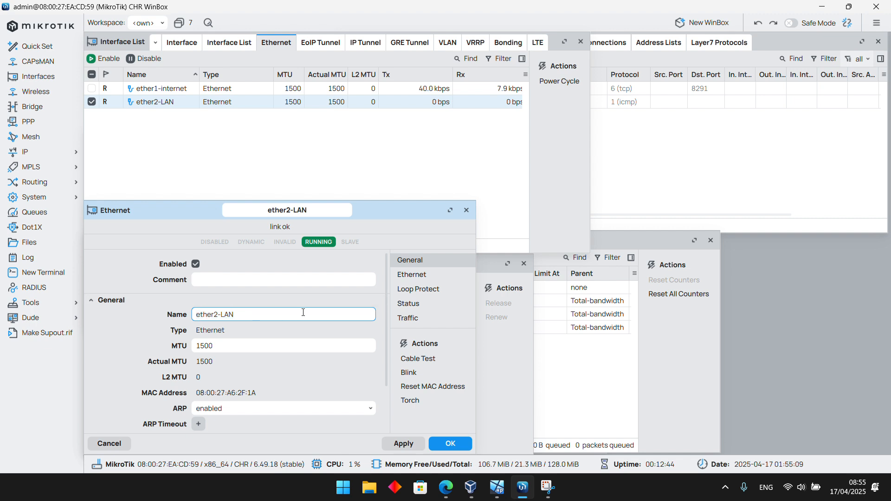
key("BackSpace")
key("BackSpace")
type("oka")
left_click(401, 443)
left_click(458, 444)
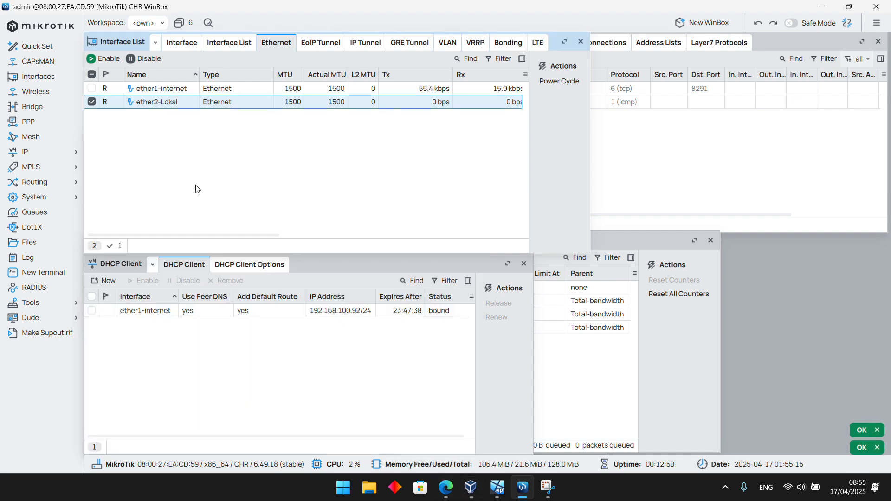
left_click(196, 186)
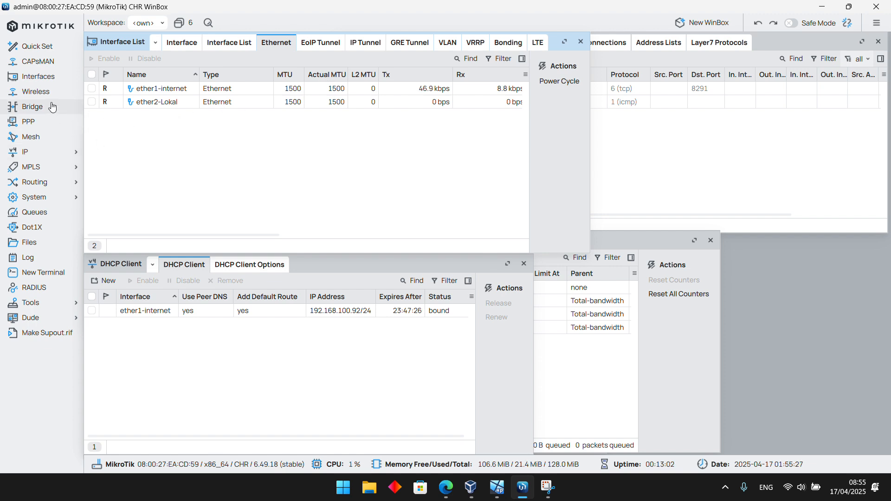
Check the interface assignments in the IP address list, and return to the DHCP client list
left_click(51, 152)
left_click(157, 183)
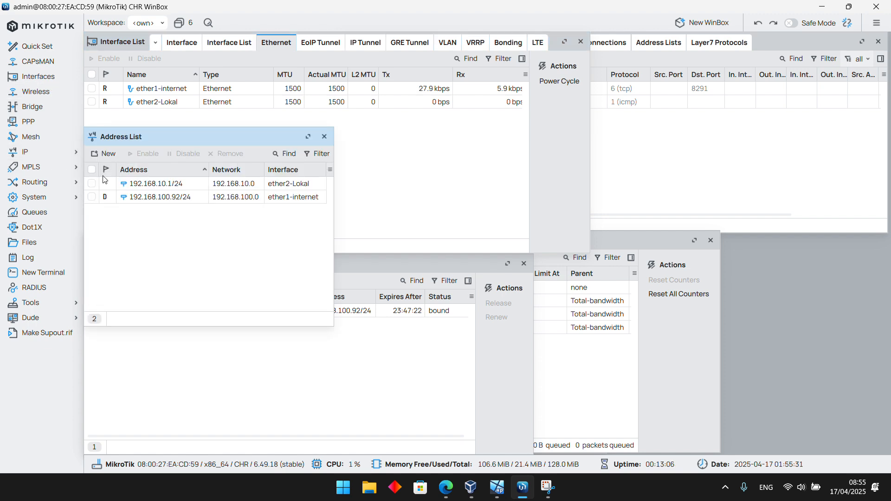
left_click(306, 342)
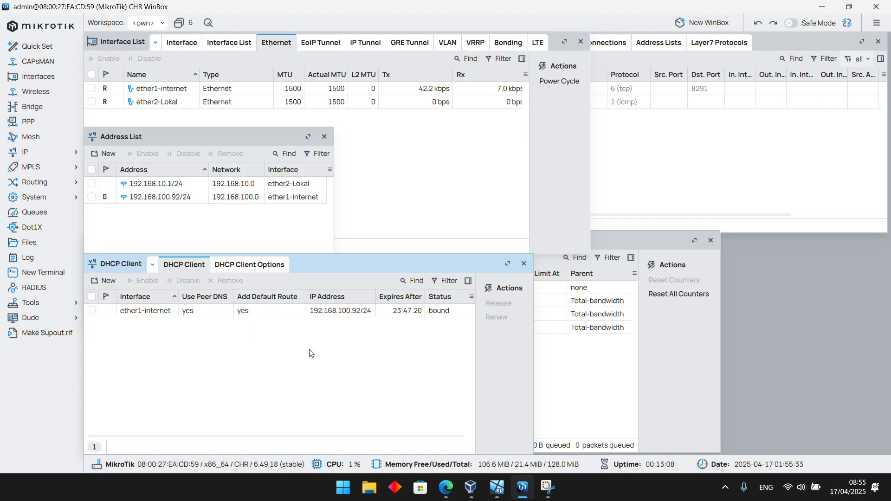
Ping google.com from a new router terminal to test the internet connection, and stop the ping after a few replies
left_click(40, 273)
type("pi")
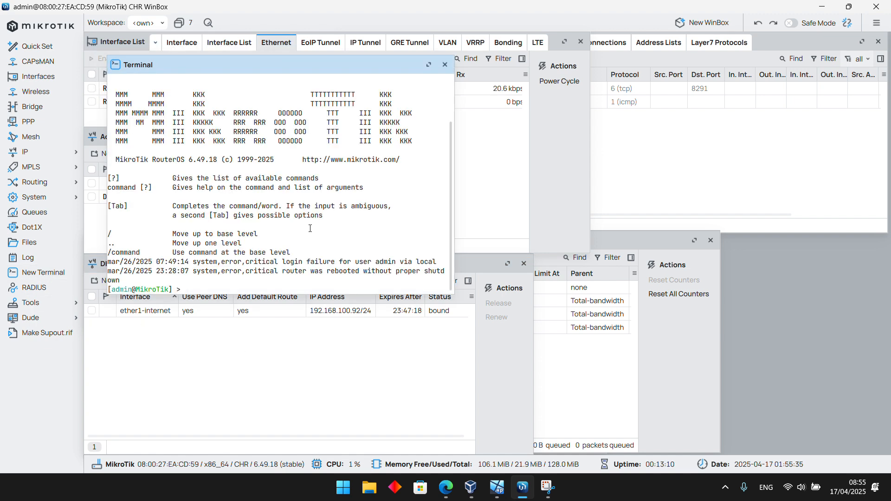
type("ng goog;e")
key("Num_Lock")
key("BackSpace")
key("BackSpace")
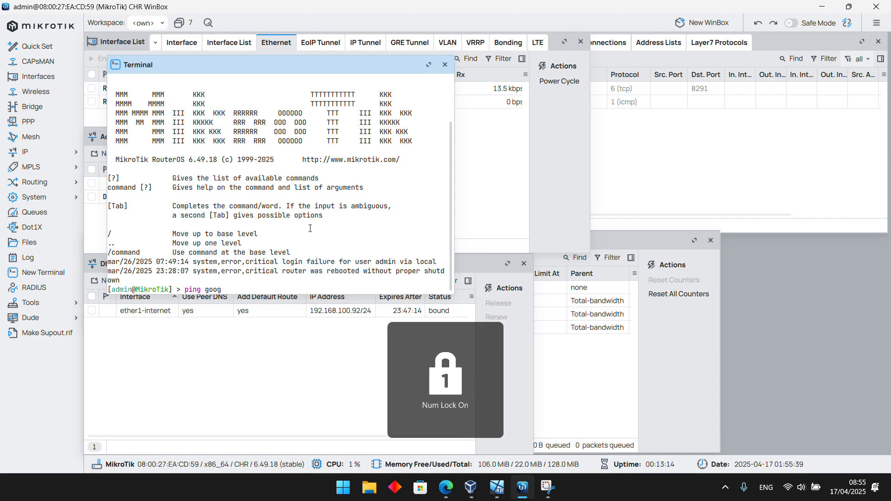
type("le.com")
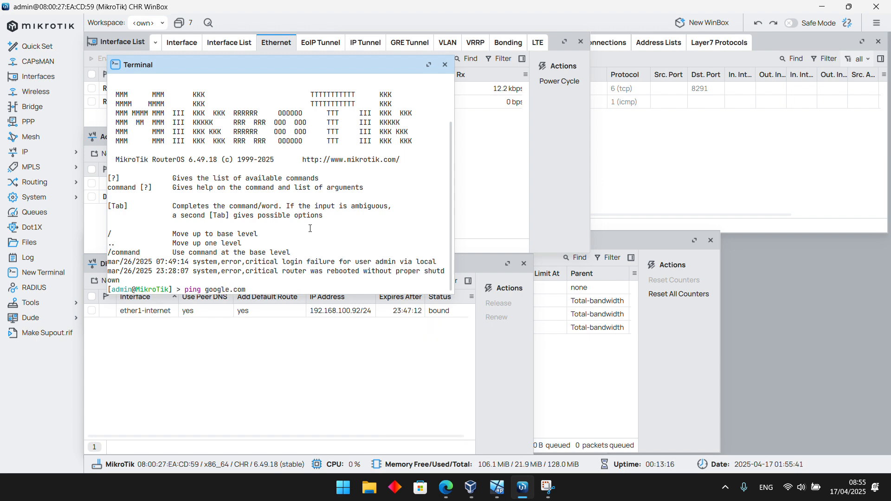
key("Return")
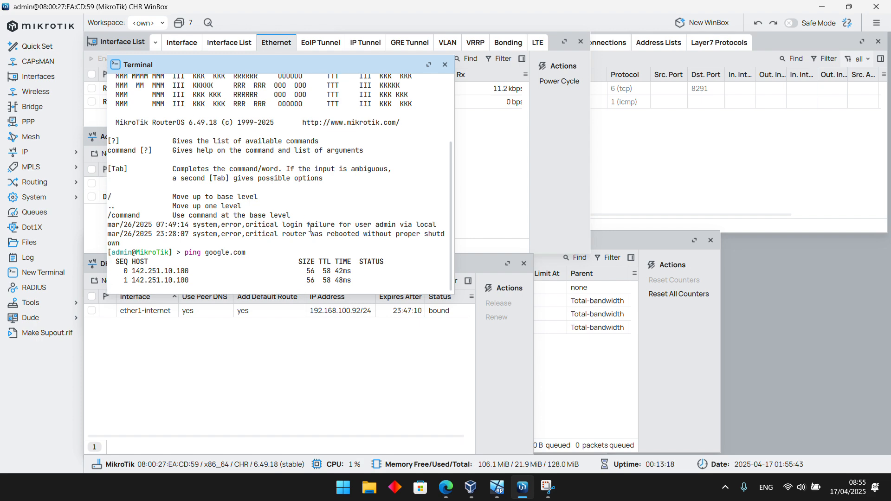
key("ctrl+c")
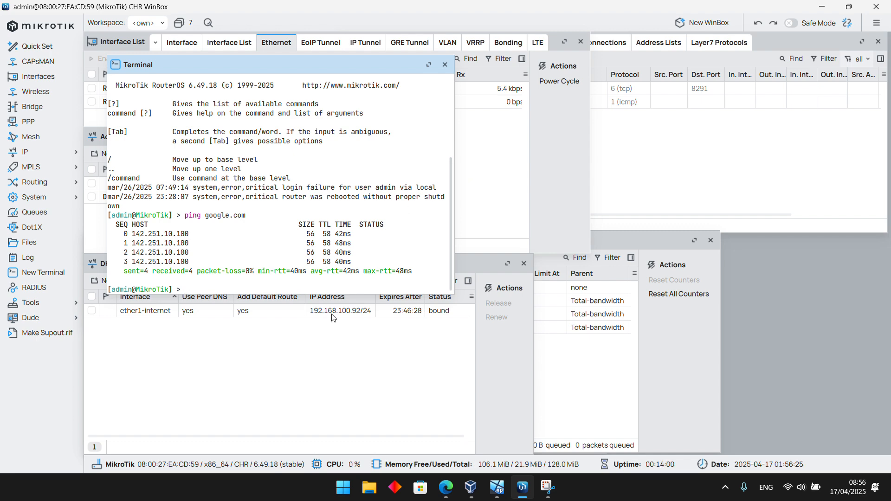
Close the Interface List and move the terminal window above the DHCP Client window
left_click(305, 357)
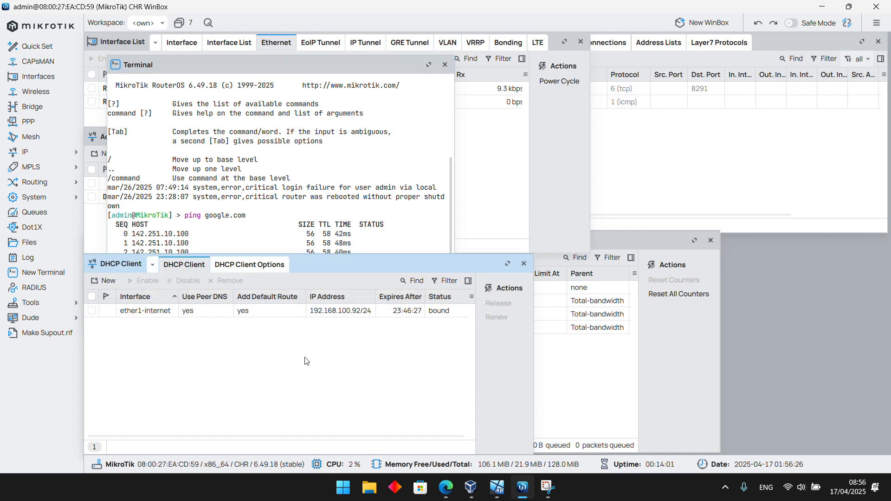
left_click(94, 228)
left_click(346, 370)
left_click(98, 116)
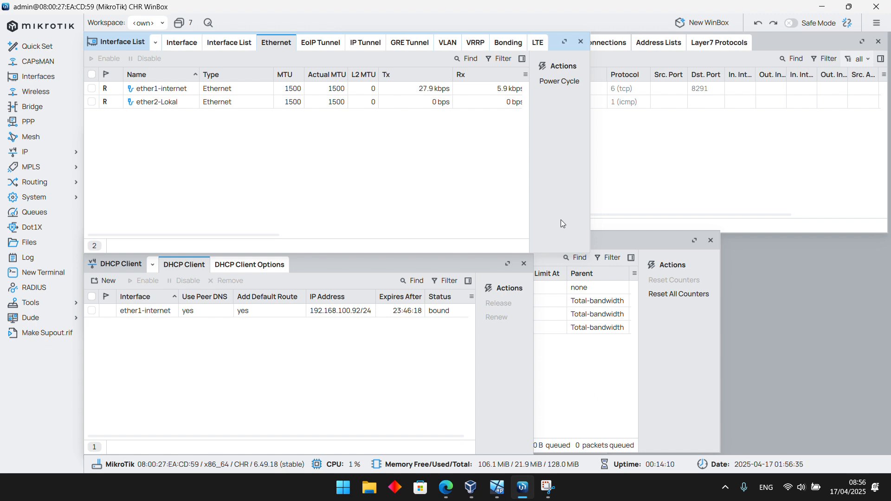
left_click(581, 42)
left_click_drag(286, 64, 258, 40)
left_click(401, 387)
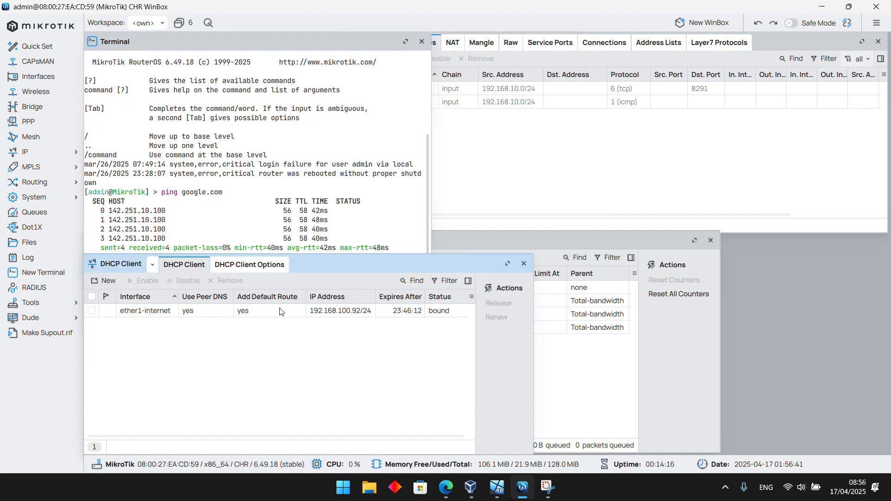
Bring up the IP address list, close the terminal, and place the Address List beside the Firewall window
left_click(46, 151)
left_click(109, 180)
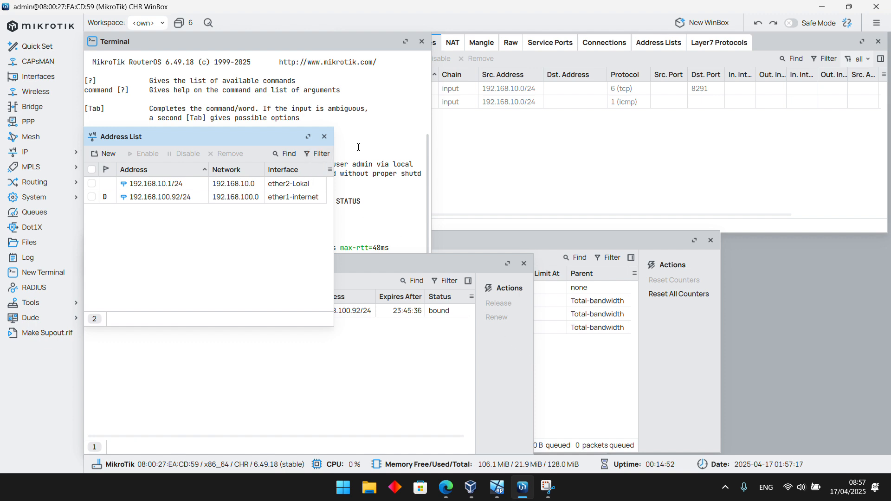
left_click(421, 45)
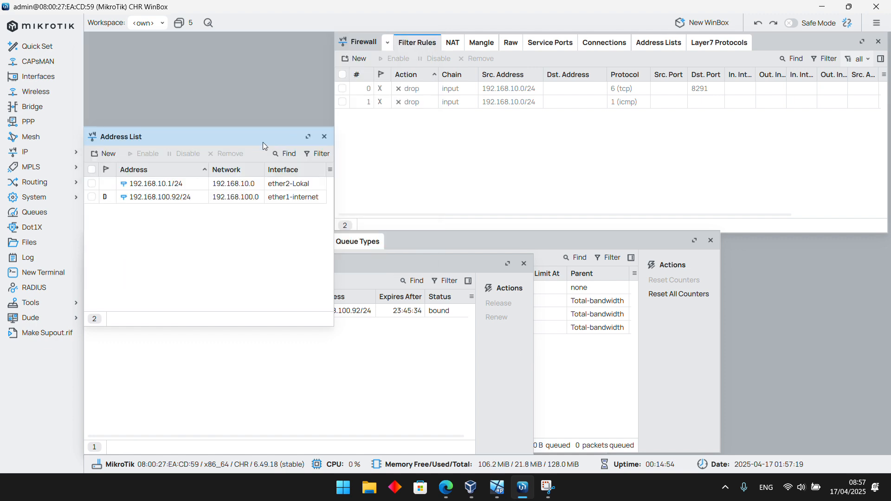
left_click_drag(263, 142, 228, 37)
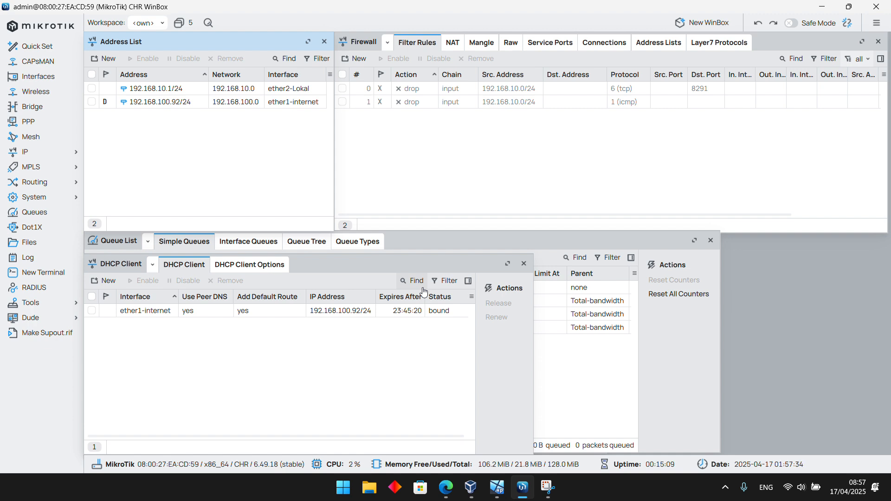
Open the router's system user list and place its window just below the address entries
left_click(42, 200)
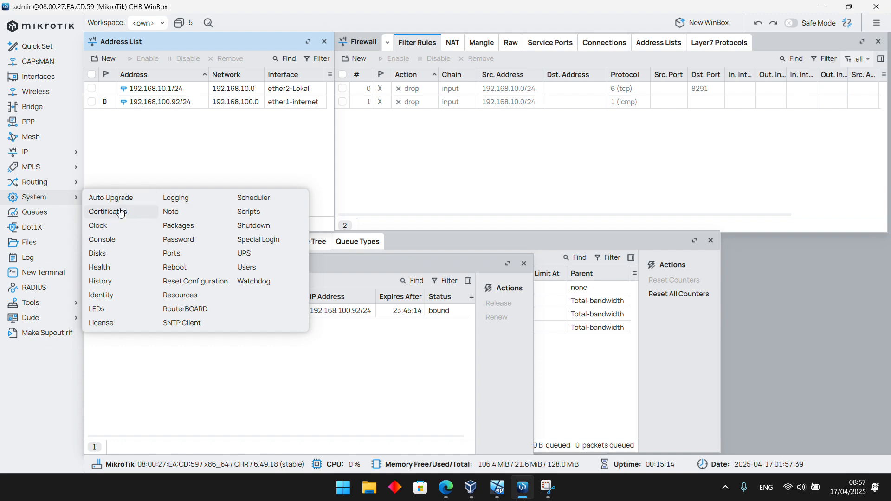
left_click(251, 267)
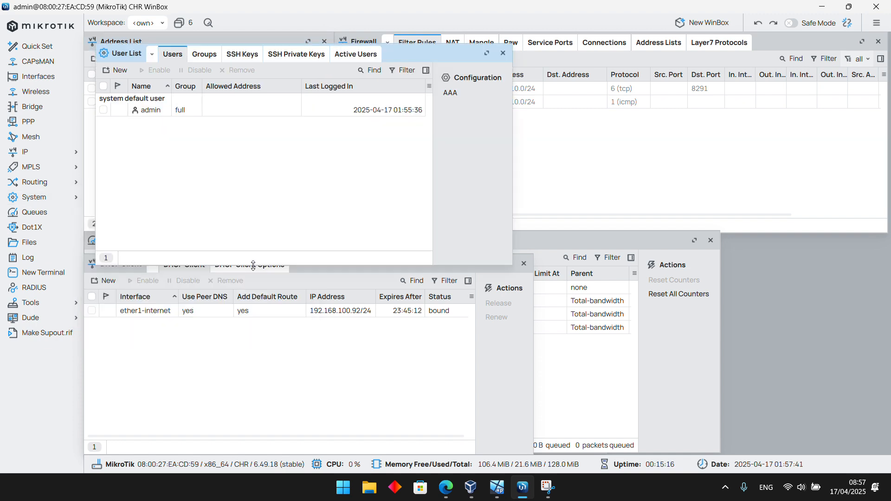
left_click_drag(405, 59, 390, 135)
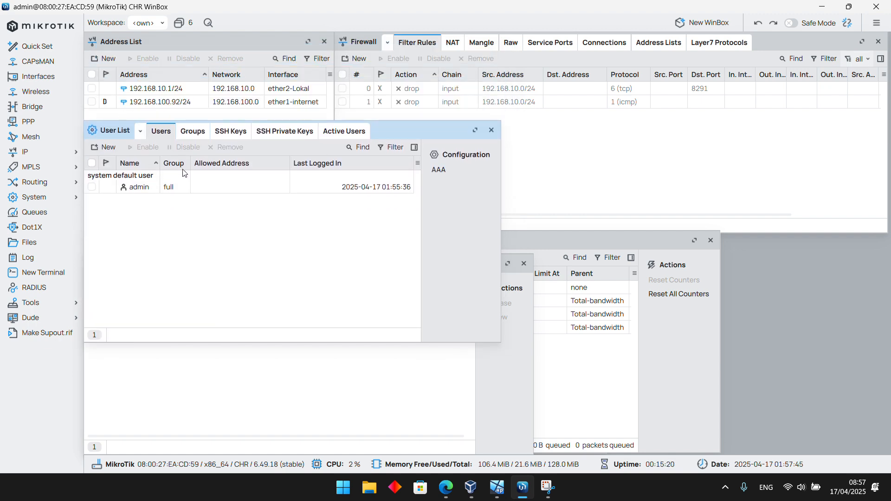
Start a new router user named useradmin and assign it to the full group
left_click(105, 148)
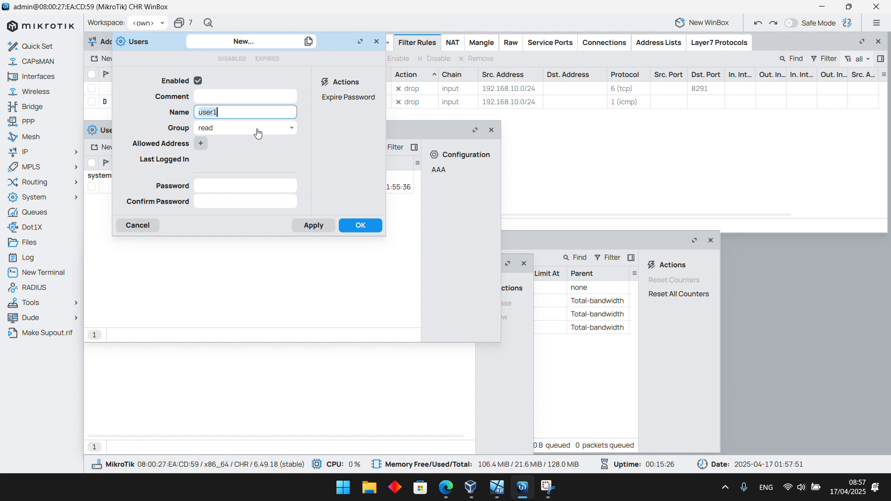
type("useradmin")
left_click(251, 134)
left_click(249, 142)
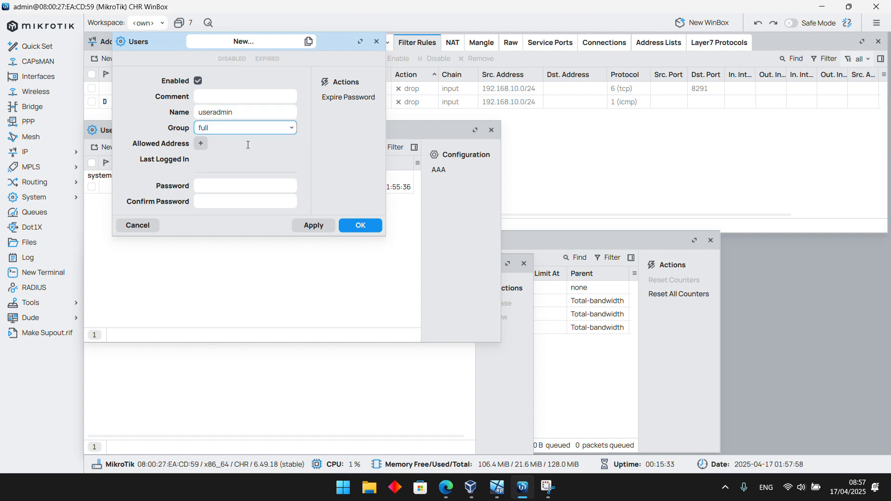
Enter and confirm the password for the new user useradmin, and save the account
left_click(212, 187)
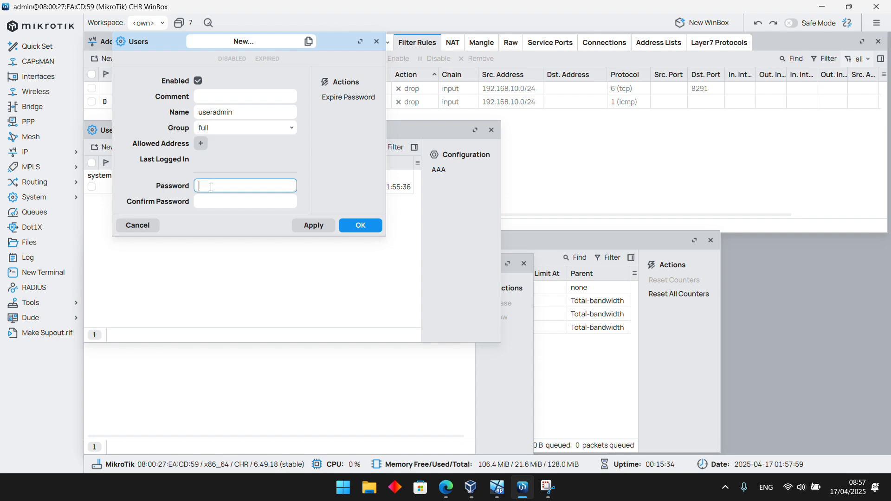
left_click(206, 200)
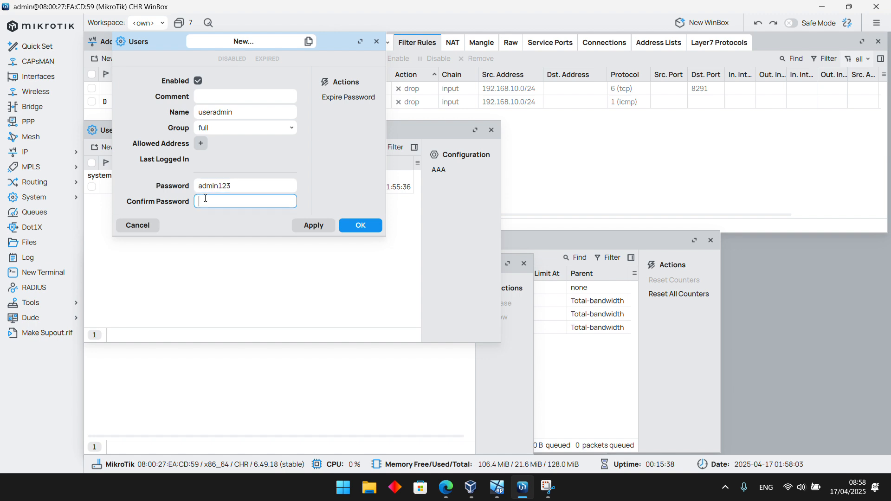
left_click(311, 226)
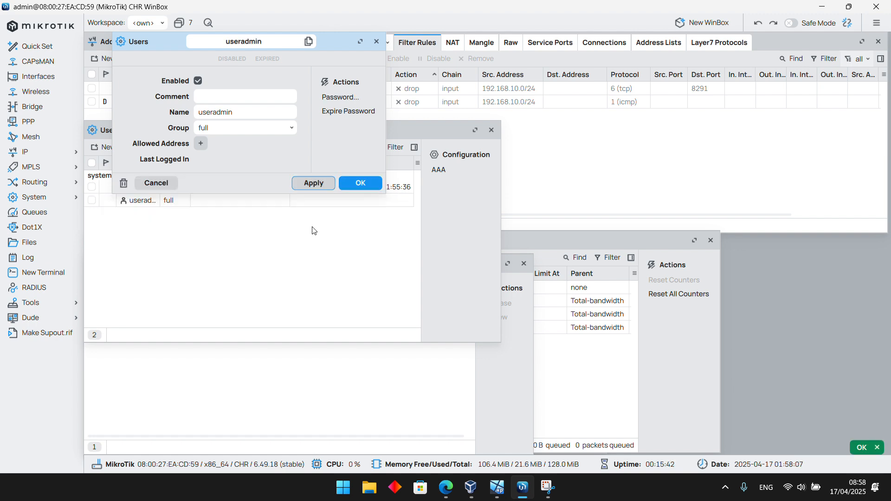
left_click(369, 188)
Widen the Name column of the user list and check the admin and useradmin entries
left_click_drag(160, 163, 207, 163)
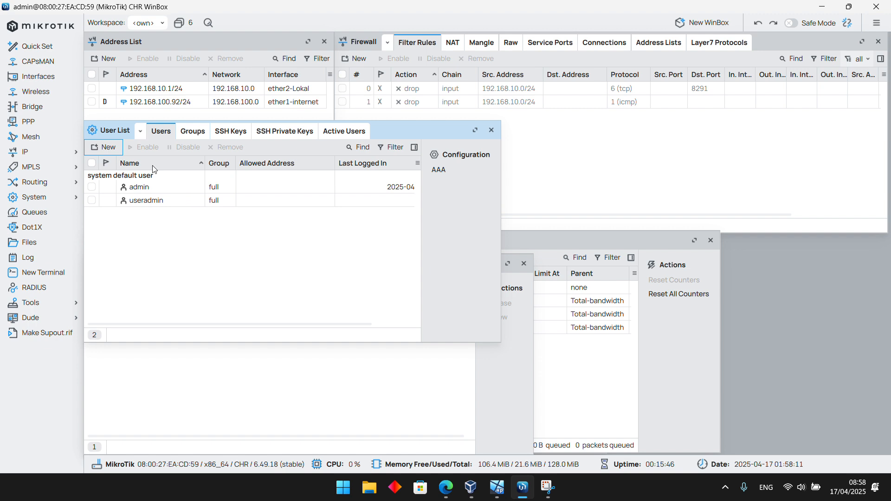
left_click(127, 188)
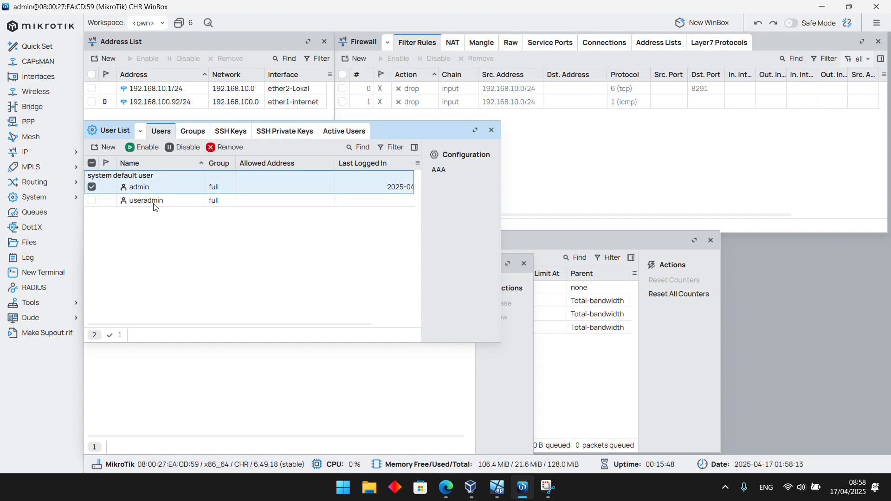
left_click(152, 202)
left_click(160, 235)
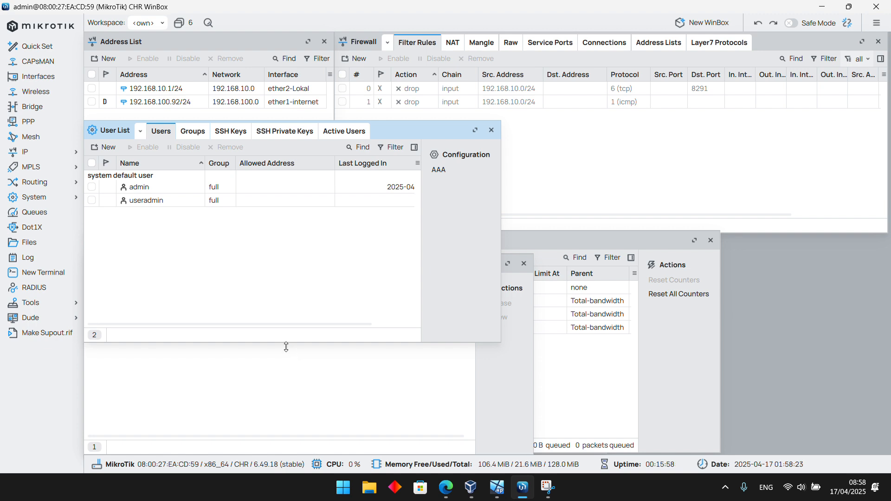
Inspect the admin and useradmin entries in the user list, and check the router's current date and time
left_click(139, 188)
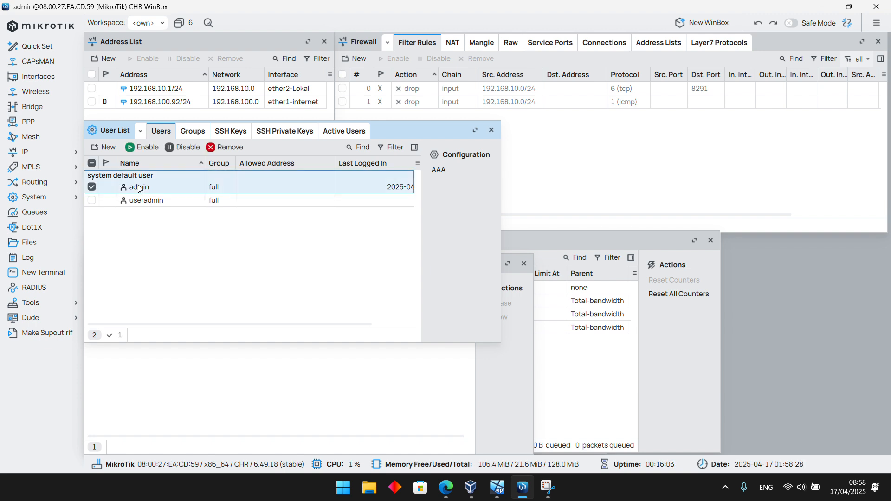
left_click(145, 229)
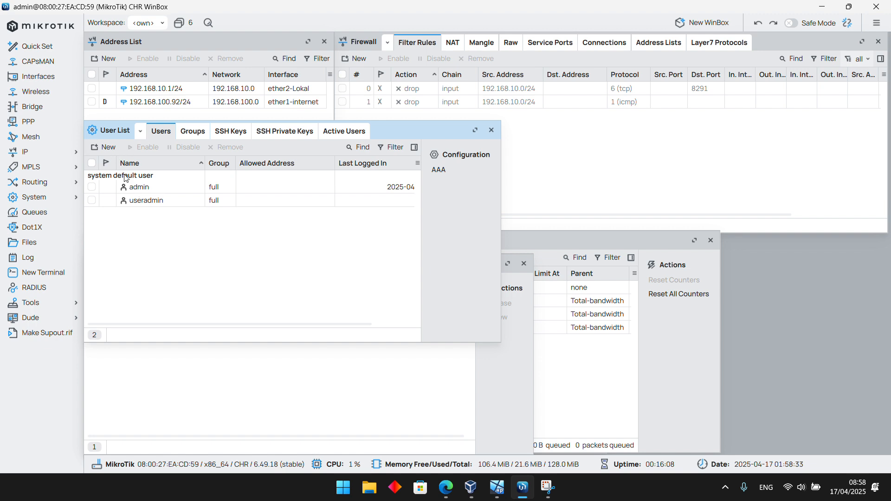
left_click(146, 203)
left_click(162, 249)
left_click_drag(804, 464, 742, 466)
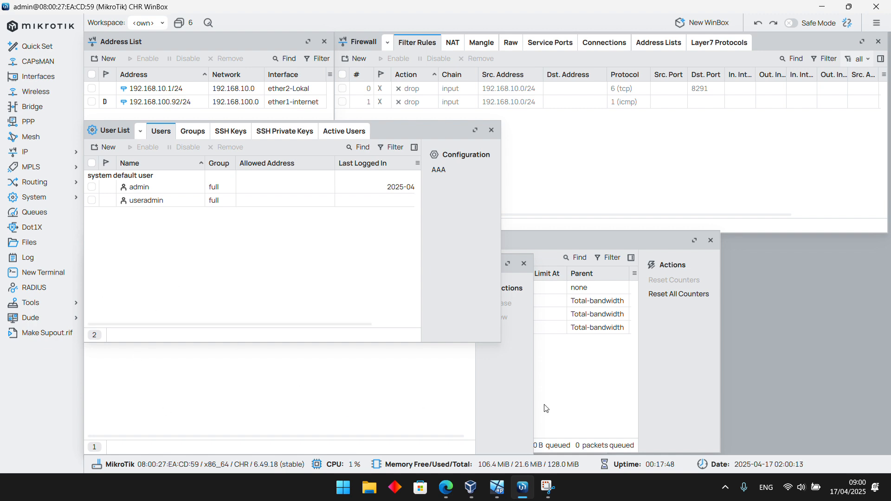
Check the computer's own date and time in the system calendar for comparison with the router's clock
left_click(853, 487)
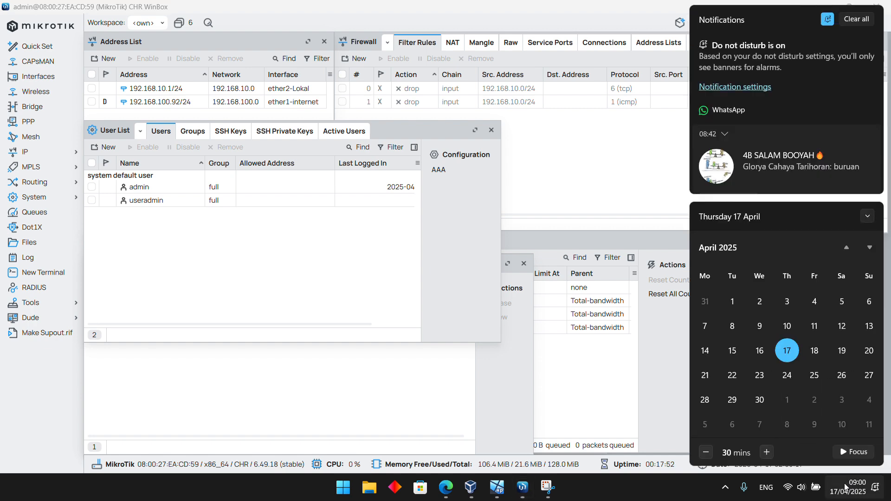
left_click(853, 486)
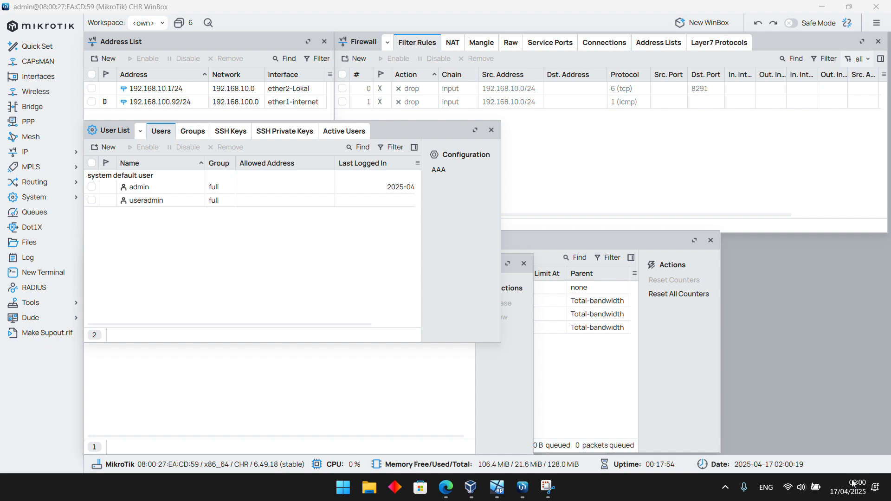
left_click(853, 484)
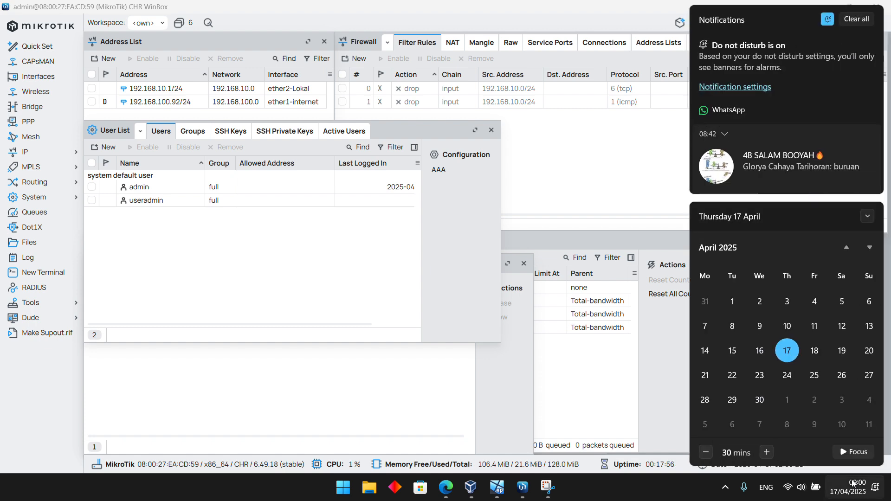
left_click(853, 485)
left_click(873, 491)
left_click(828, 19)
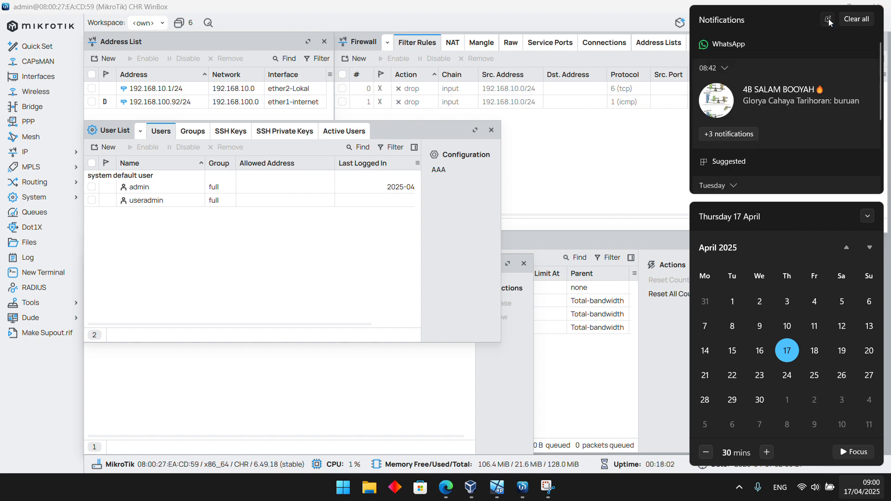
left_click(828, 19)
left_click(652, 235)
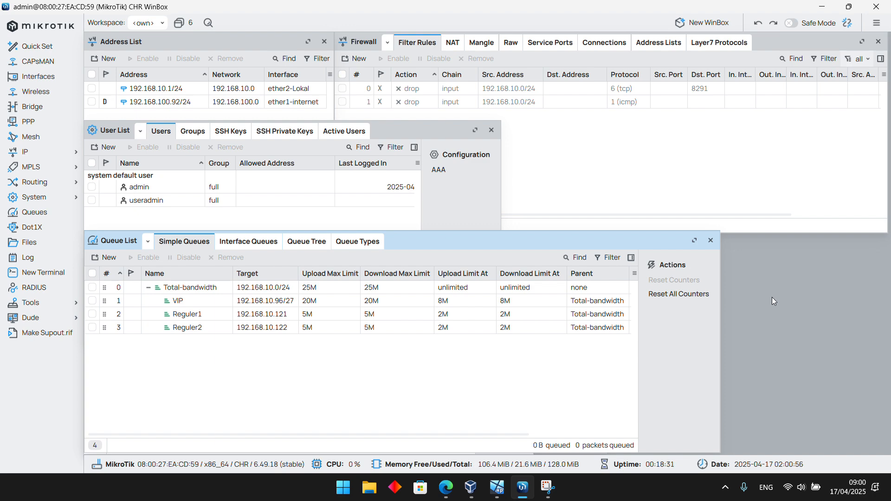
Open the router's clock settings and try to browse the time zone names, reconnecting whenever the session drops
left_click(67, 199)
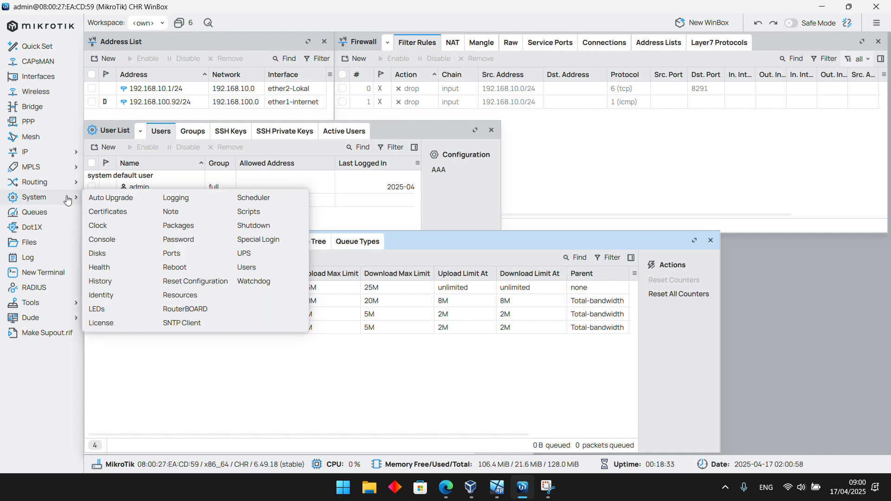
left_click(113, 225)
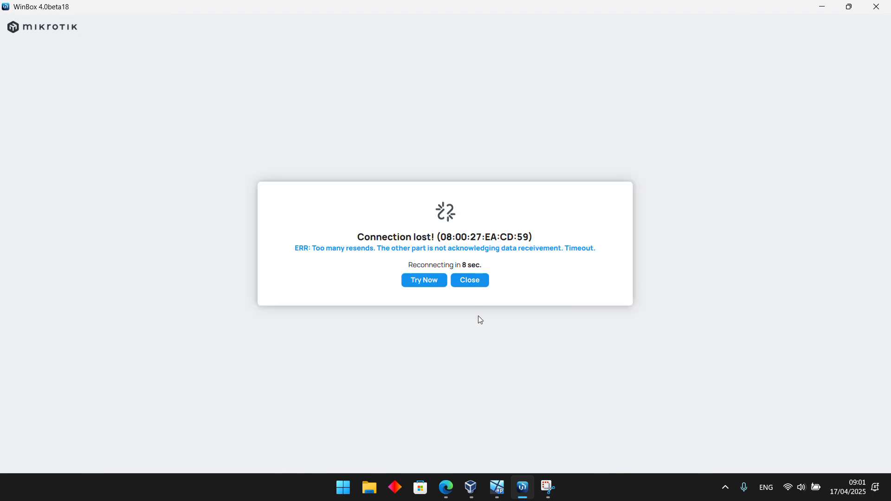
left_click(422, 281)
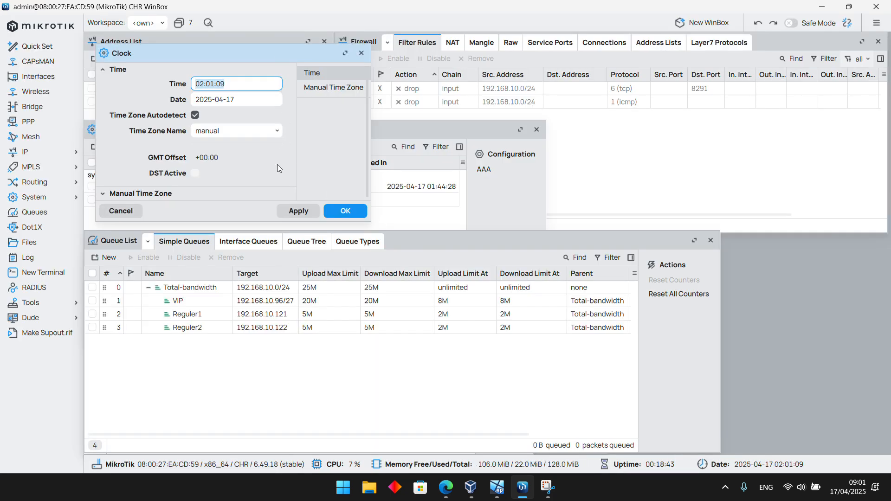
left_click(280, 135)
scroll(239, 253, "down", 2)
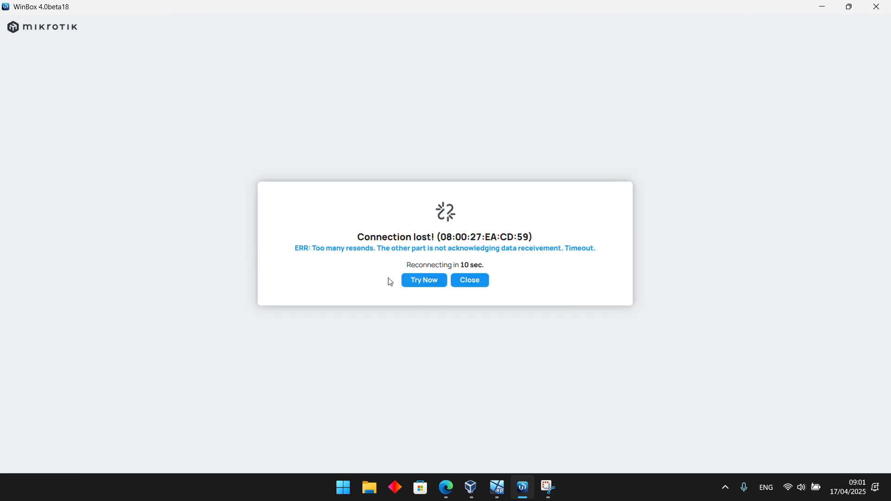
left_click(423, 280)
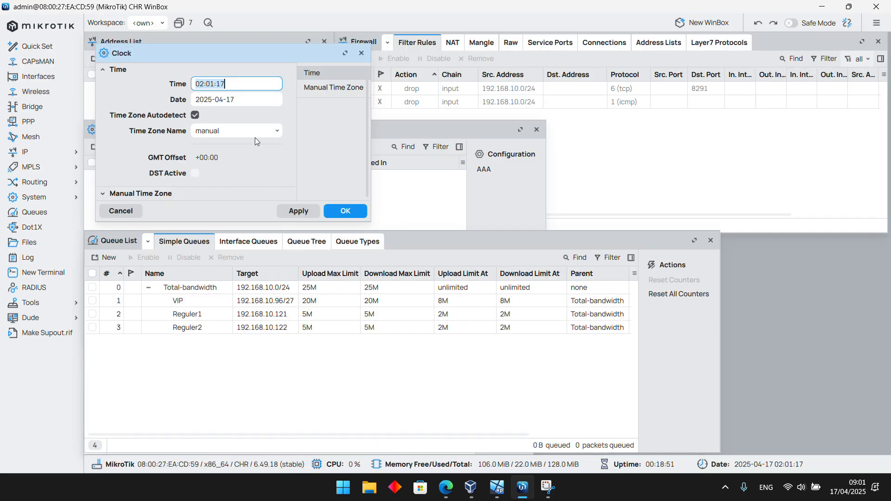
Retry the clock's time zone selection, reconnecting to the router after each drop, and look through the Asia zones
left_click(280, 132)
scroll(244, 295, "down", 3)
scroll(242, 295, "down", 15)
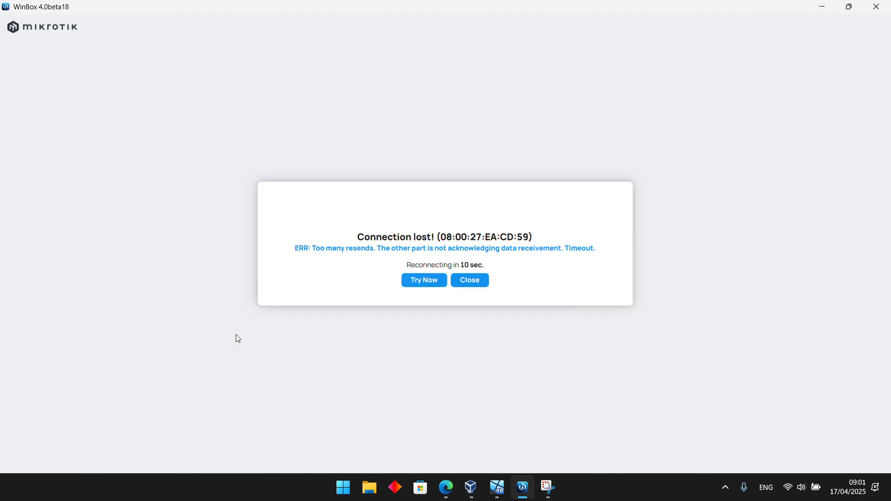
left_click(424, 280)
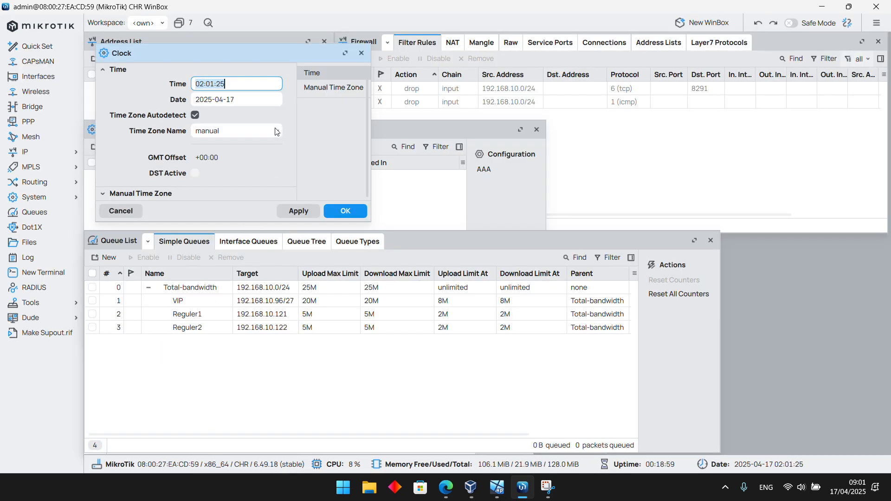
left_click(276, 131)
scroll(249, 241, "up", 4)
scroll(249, 241, "up", 20)
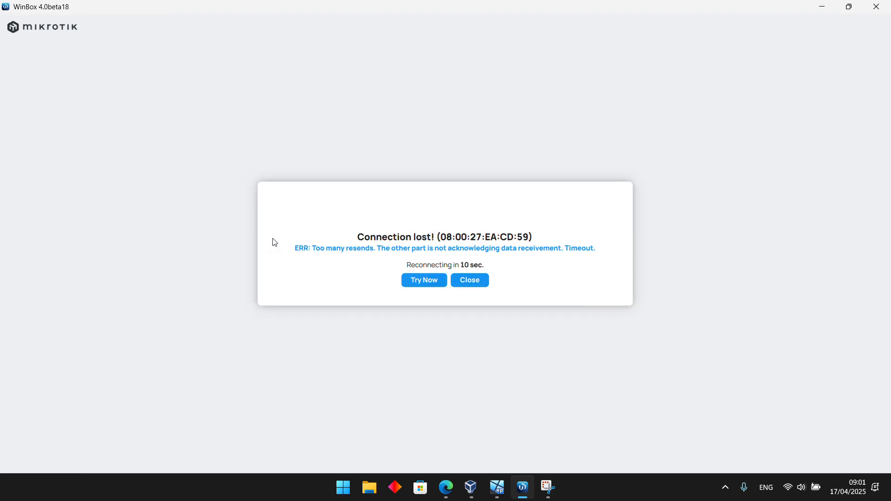
left_click(434, 281)
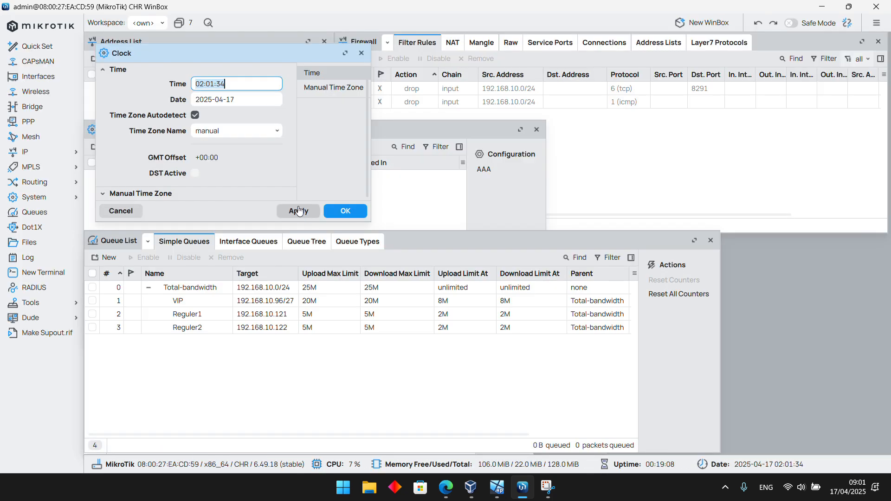
left_click(277, 131)
left_click_drag(277, 406, 287, 277)
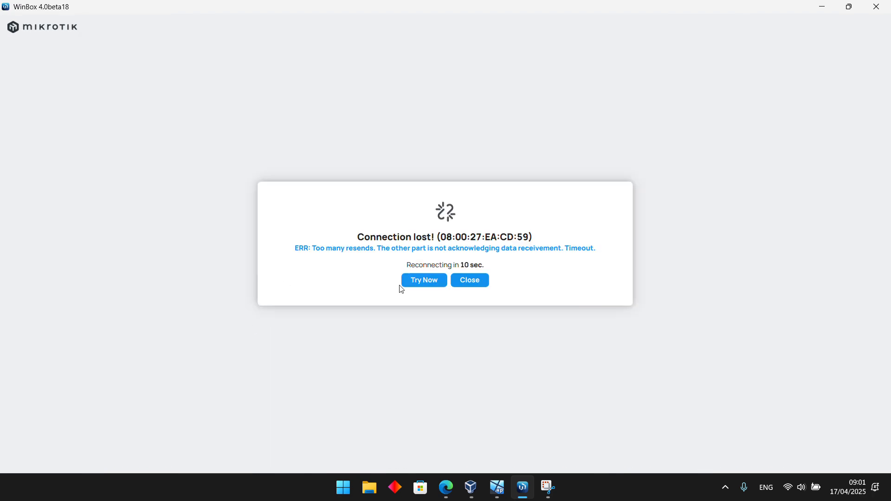
left_click(411, 284)
Close the dropped session and connect to the MikroTik router through its IP address, 192.168.100.92
left_click(474, 279)
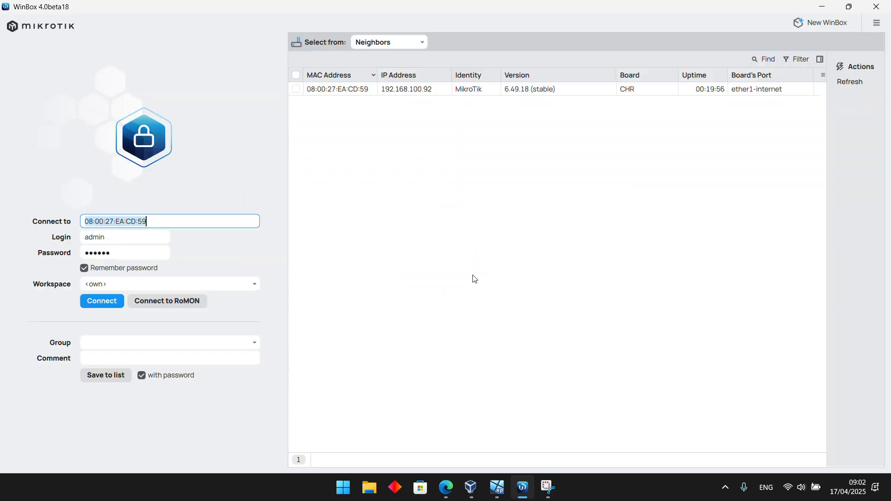
left_click(404, 88)
left_click(91, 304)
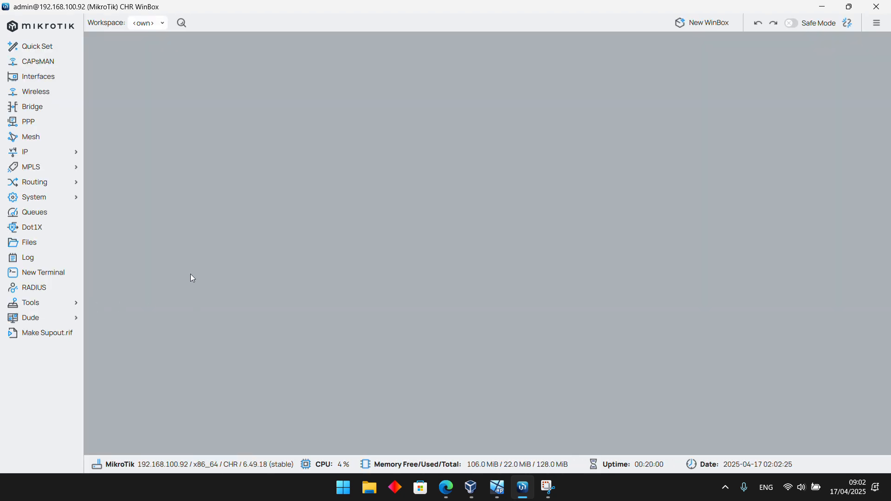
Open the router's system clock settings in the new session
left_click(46, 158)
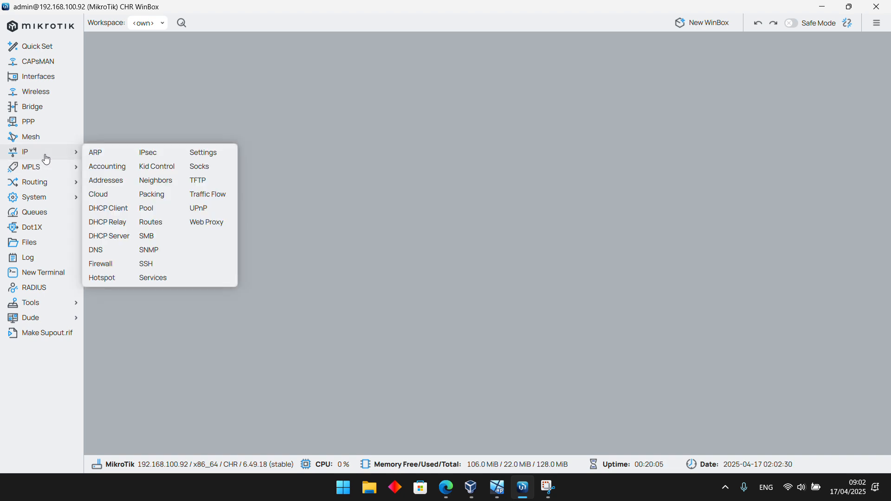
left_click(55, 195)
left_click(55, 196)
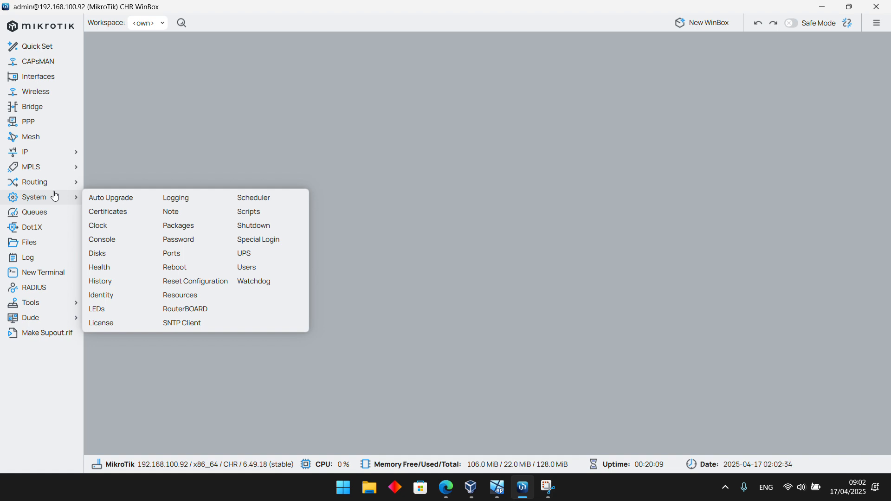
left_click(34, 182)
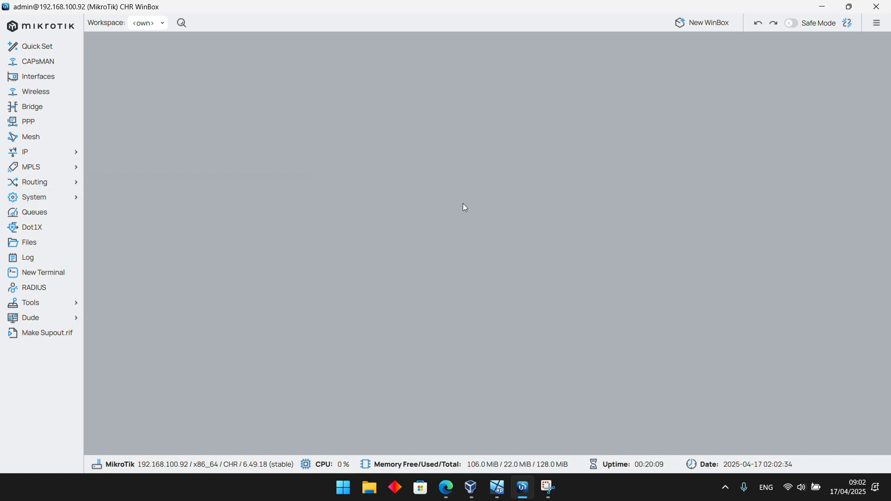
left_click(32, 199)
left_click(119, 228)
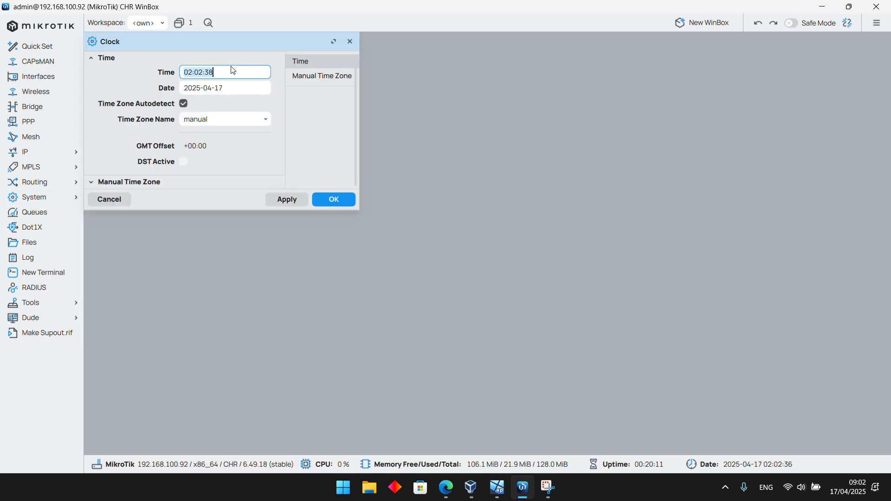
Open the IP address list, widen its window and the Interface column, and place it below the clock settings
left_click(27, 152)
left_click(100, 177)
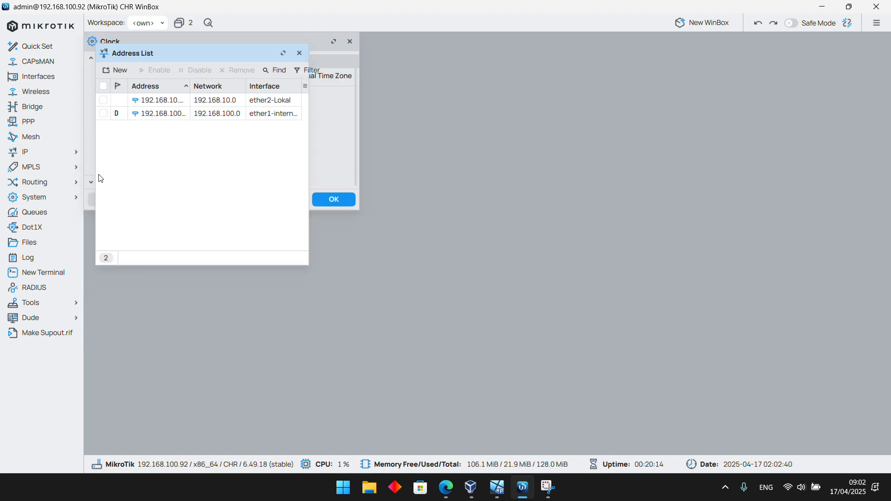
left_click_drag(309, 141, 386, 140)
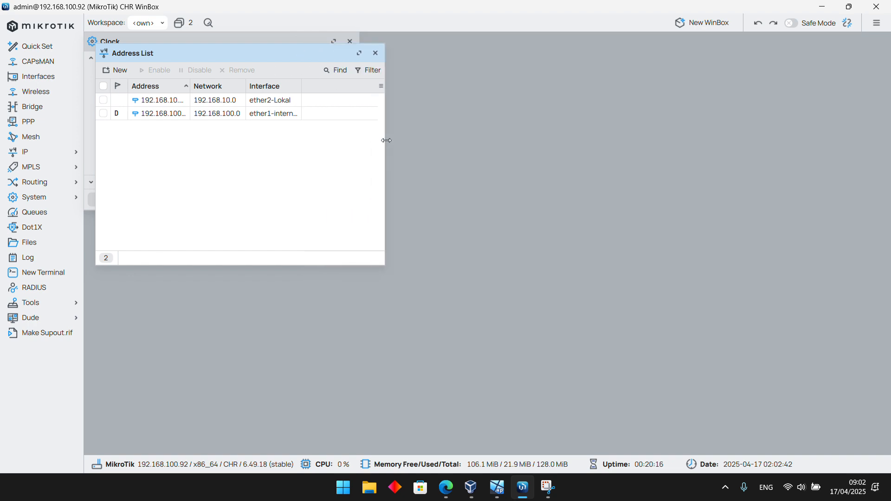
left_click_drag(302, 86, 324, 87)
left_click_drag(305, 57, 241, 240)
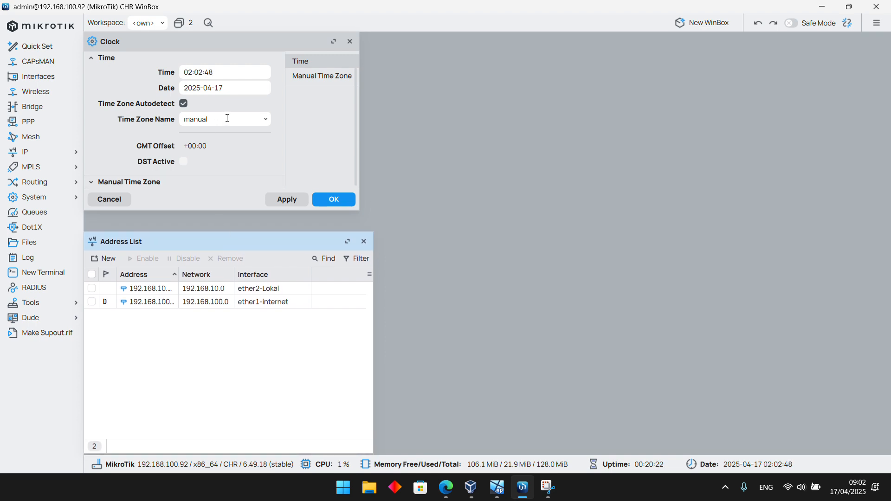
Choose Asia/Jakarta as the time zone name in the router's clock settings
left_click(272, 120)
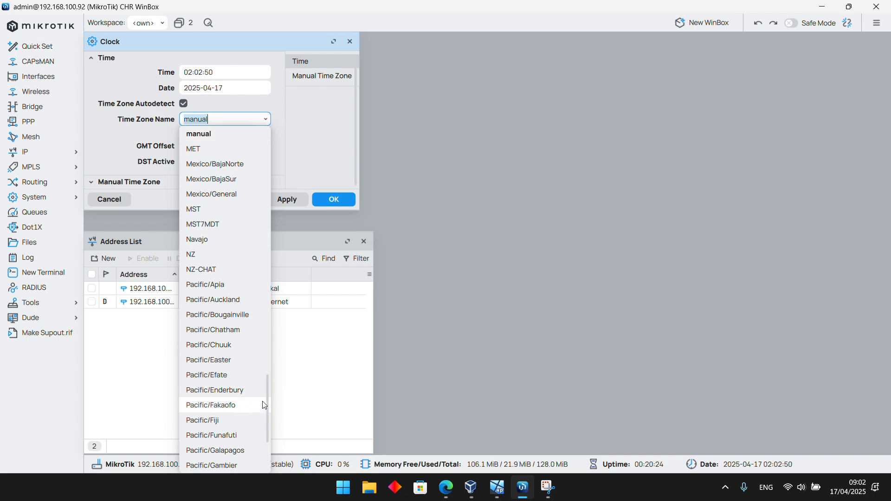
left_click_drag(267, 404, 275, 277)
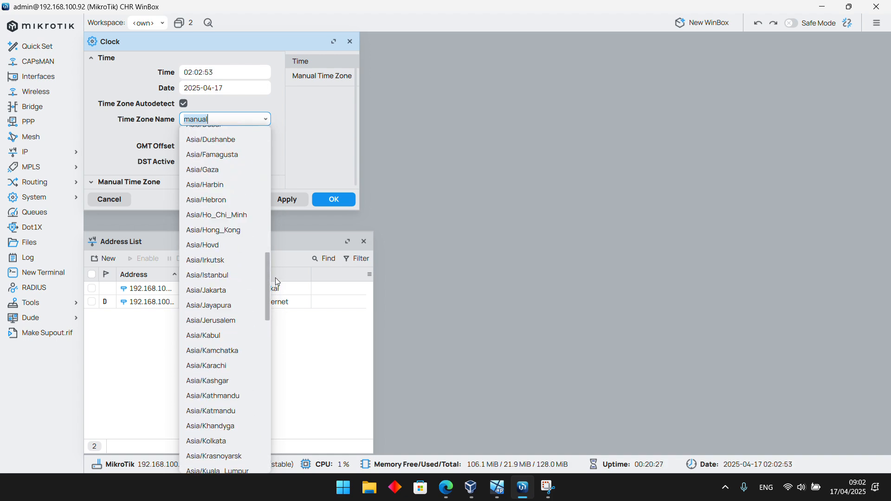
left_click(227, 291)
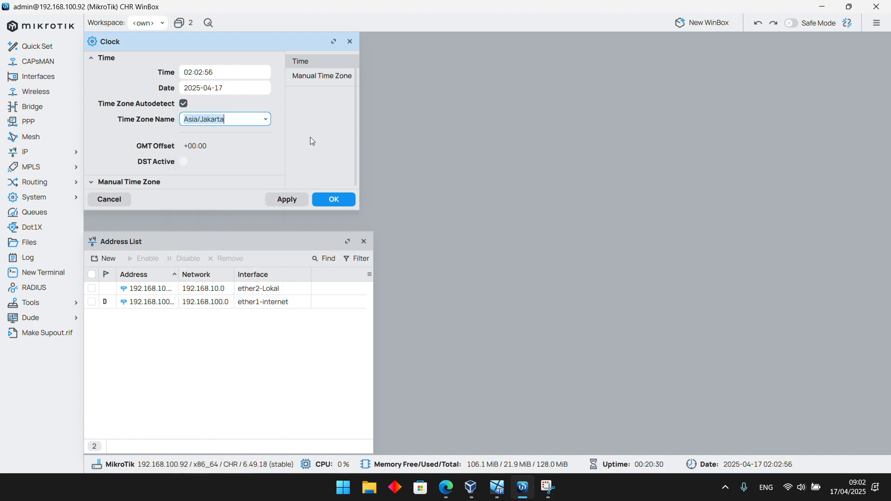
Open the DHCP client list and move its window clear of the clock settings and address list
left_click(37, 154)
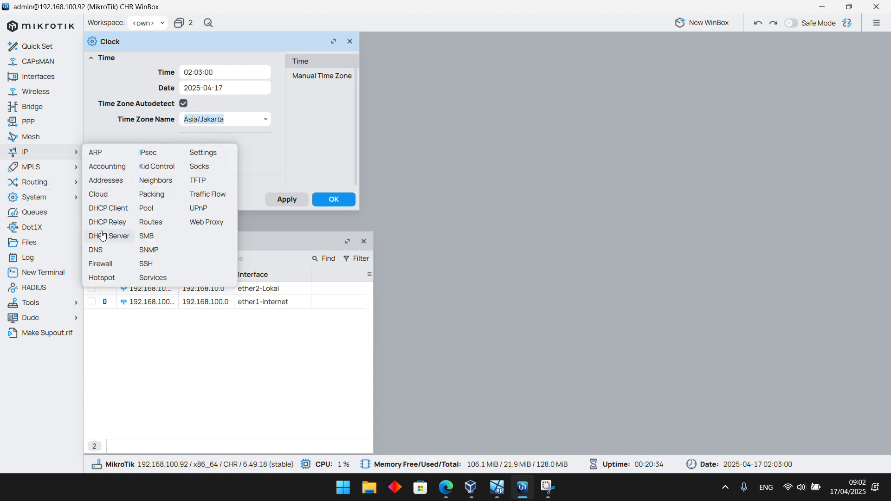
left_click(110, 209)
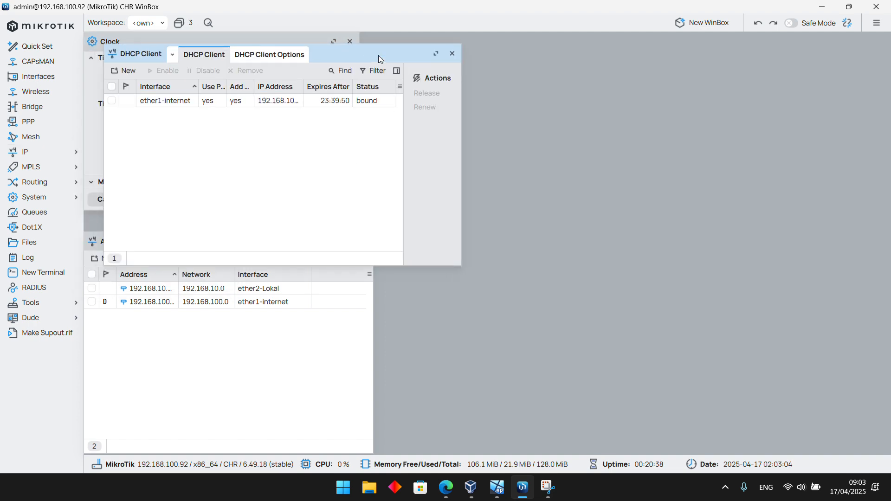
left_click_drag(378, 55, 803, 23)
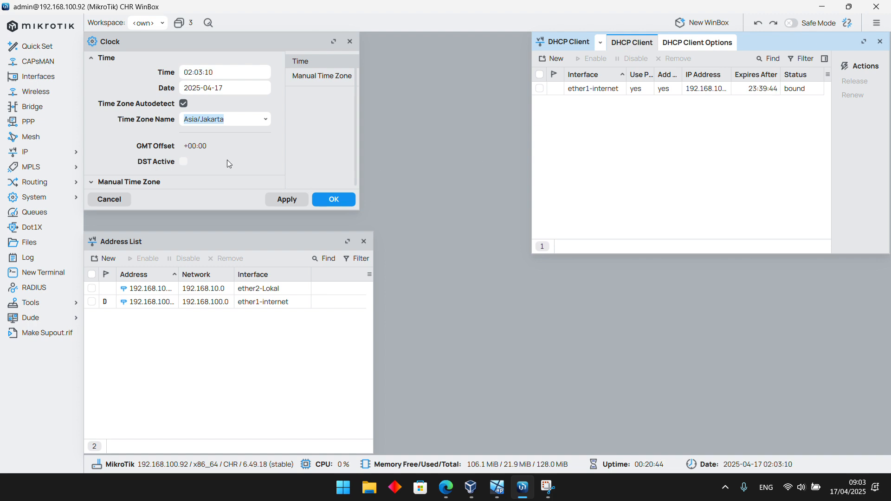
Open the DHCP server list and place its window below the DHCP client list, clear of the address list
left_click(40, 151)
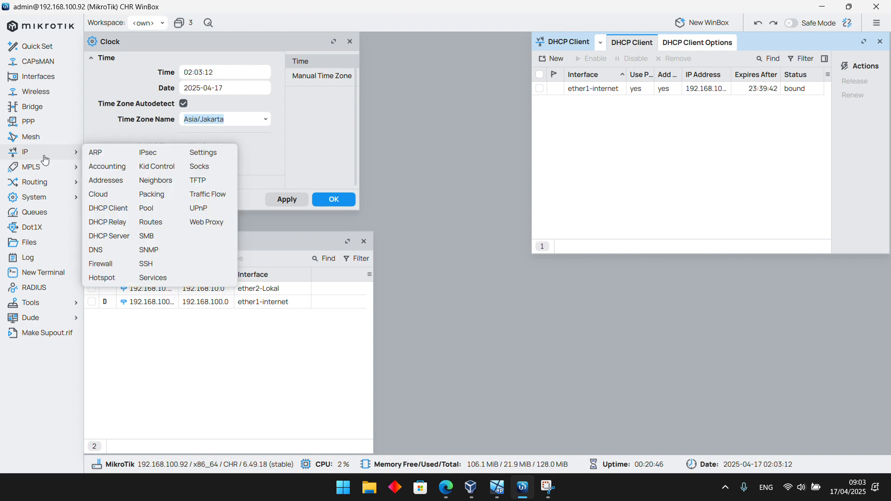
left_click(111, 236)
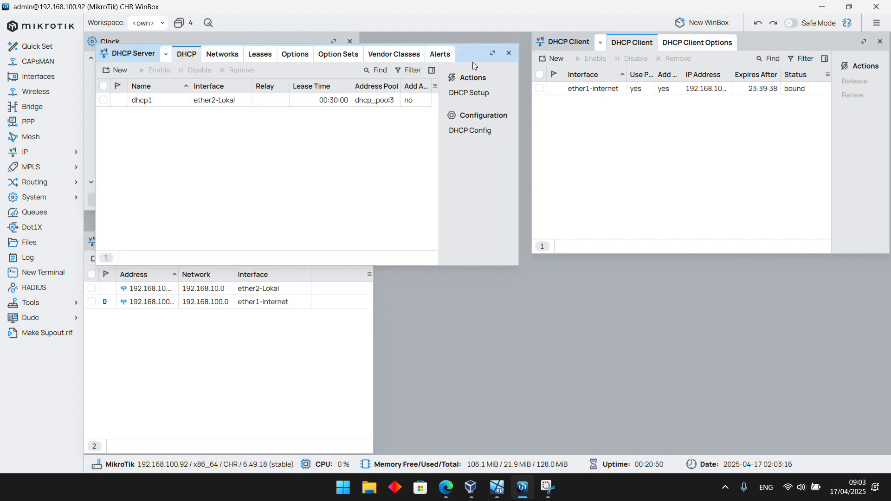
left_click_drag(472, 59, 873, 288)
mouse_move(846, 255)
left_mouse_down()
mouse_move(840, 236)
mouse_move(842, 249)
left_mouse_up()
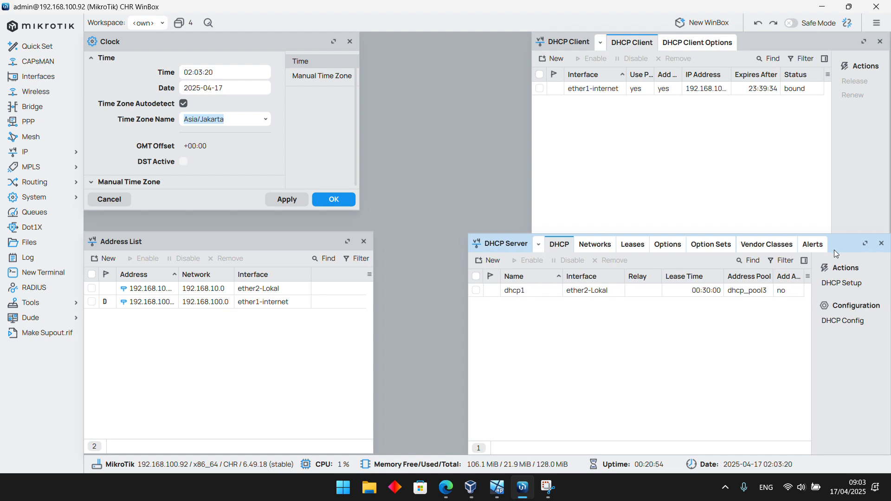
Extend the Clock window down to the address list and apply the Asia/Jakarta time zone to the router's clock
left_click_drag(221, 210, 216, 231)
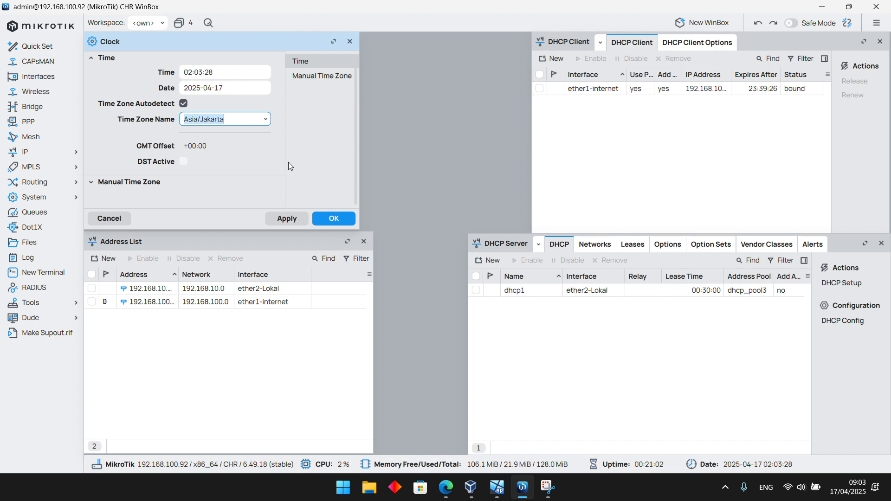
left_click(279, 220)
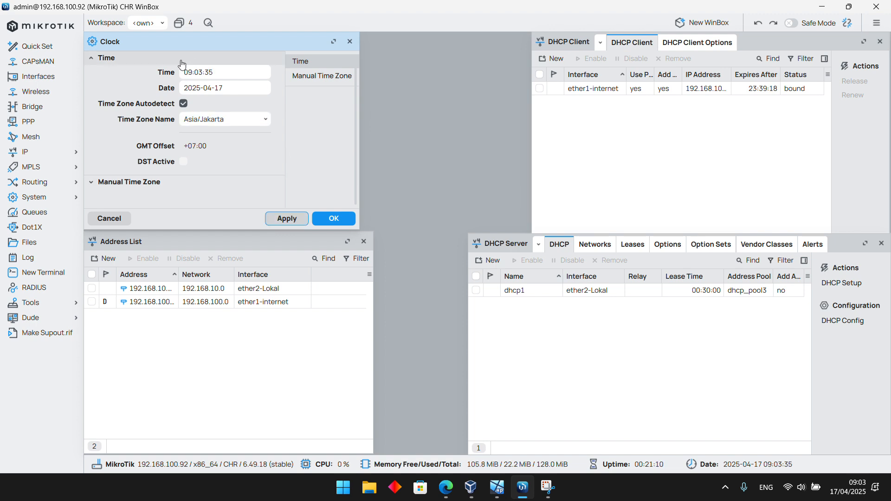
left_click(218, 73)
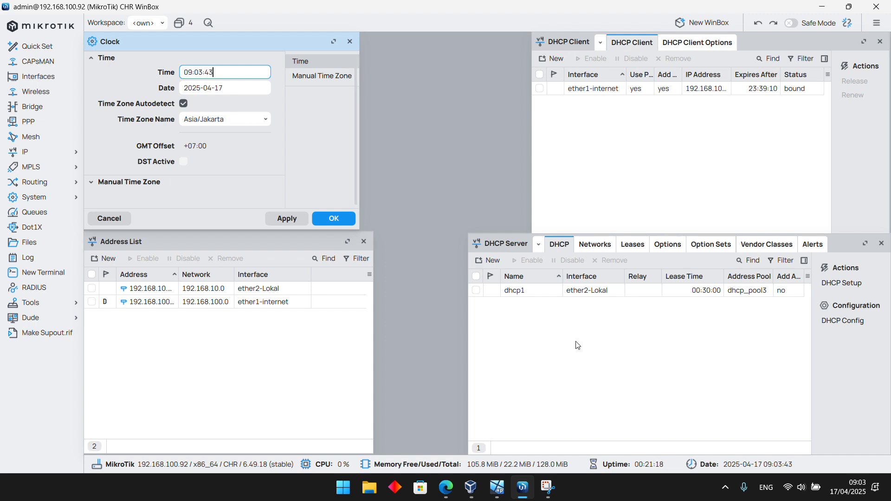
Examine the computer's own date and calendar for comparison with the router's clock, and close the calendar
mouse_move(859, 487)
left_click(673, 489)
left_click(859, 477)
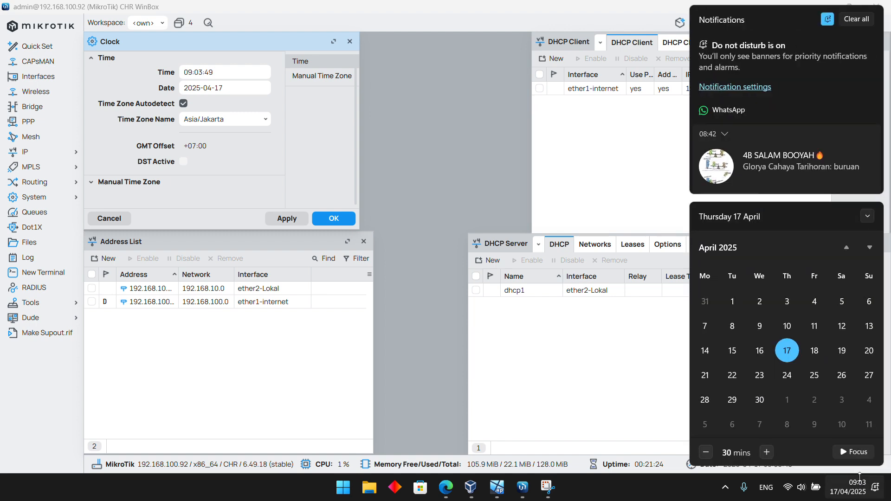
scroll(807, 140, "down", 5)
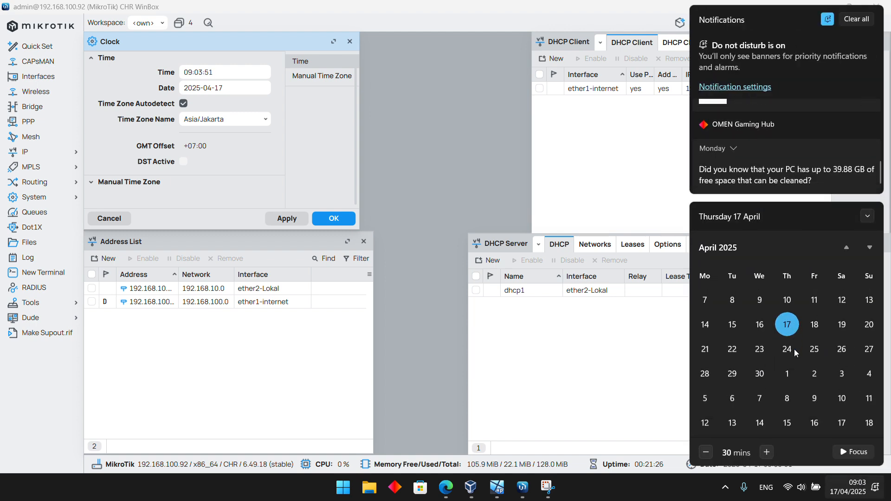
scroll(796, 350, "down", 3)
scroll(798, 352, "up", 3)
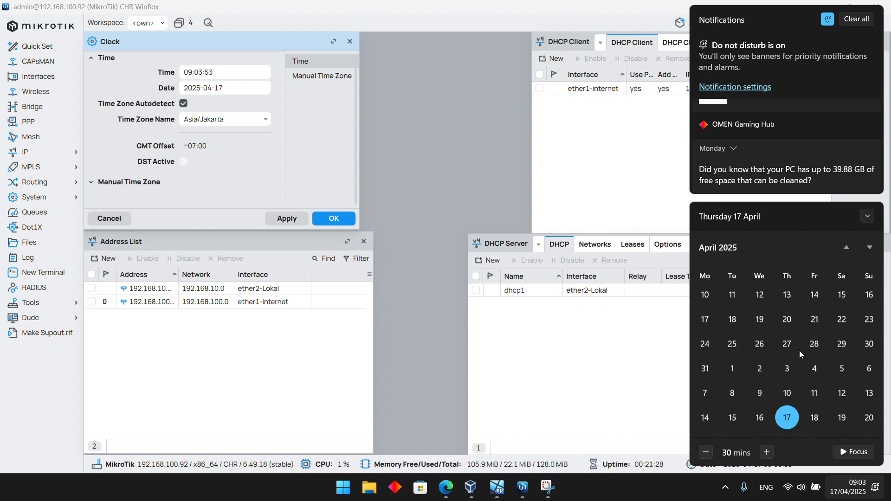
left_click(417, 307)
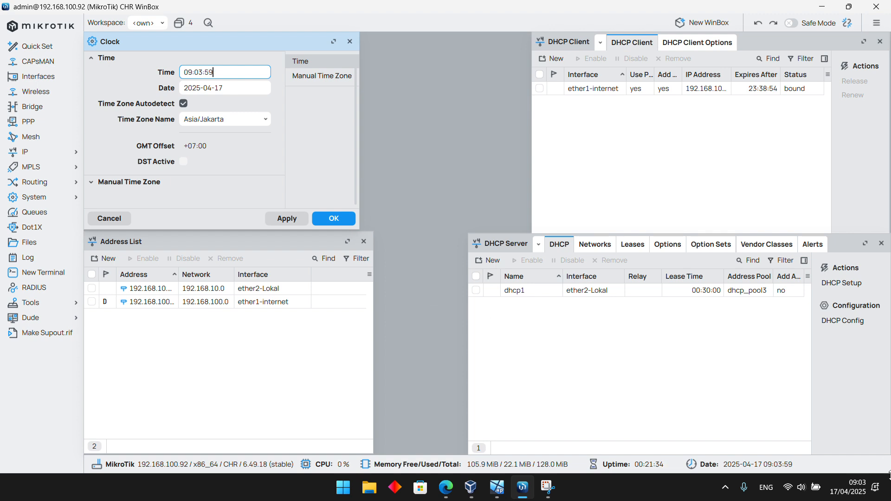
Open the Windows date and time settings, synchronize the computer's clock with its time server, and minimize the settings window
right_click(847, 487)
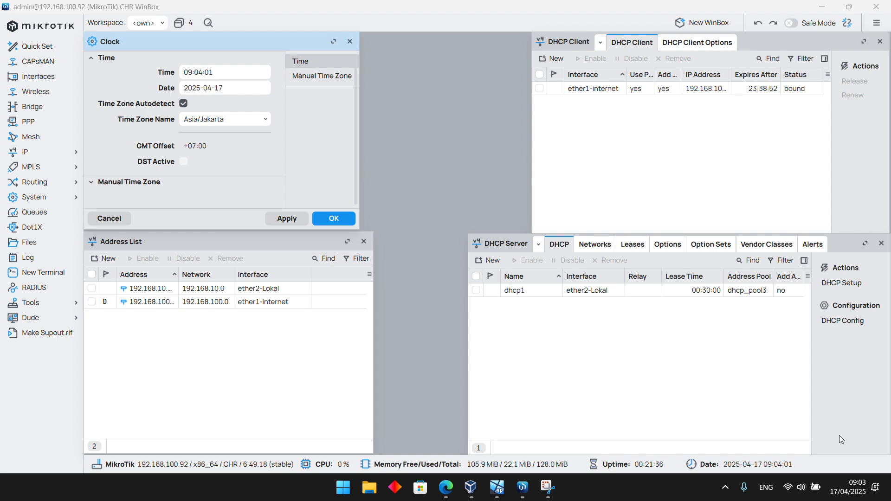
left_click(839, 435)
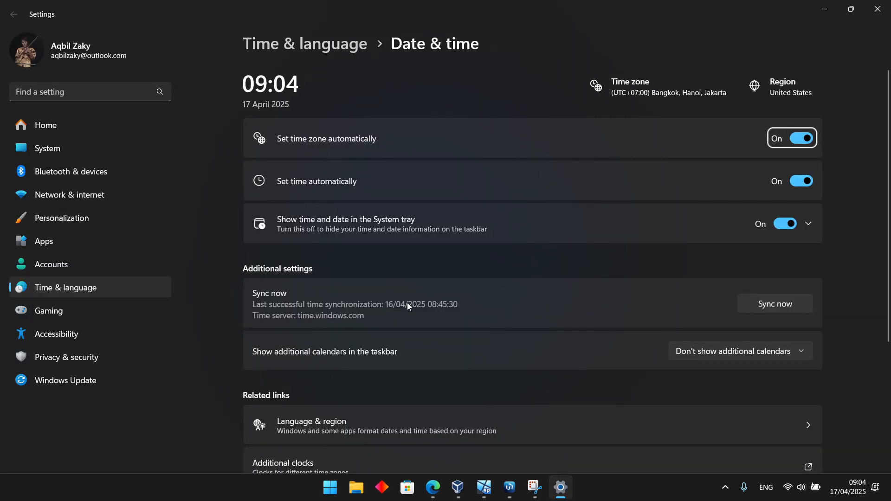
left_click(791, 308)
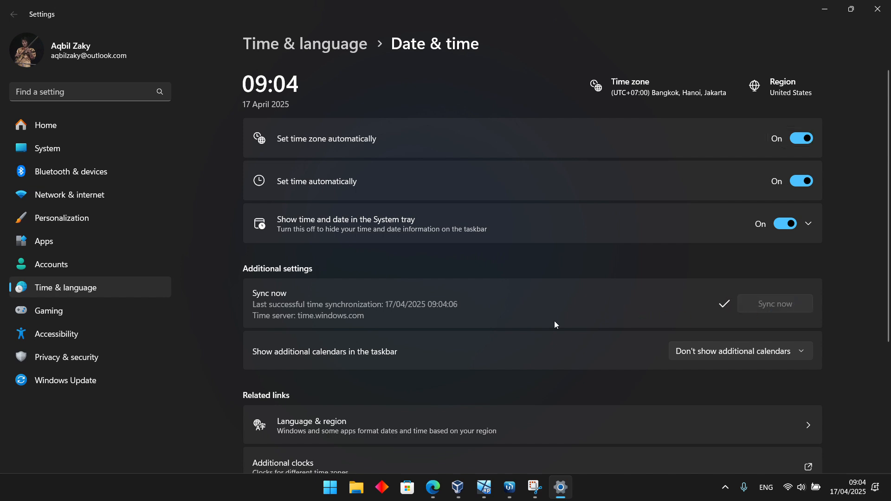
left_click(825, 9)
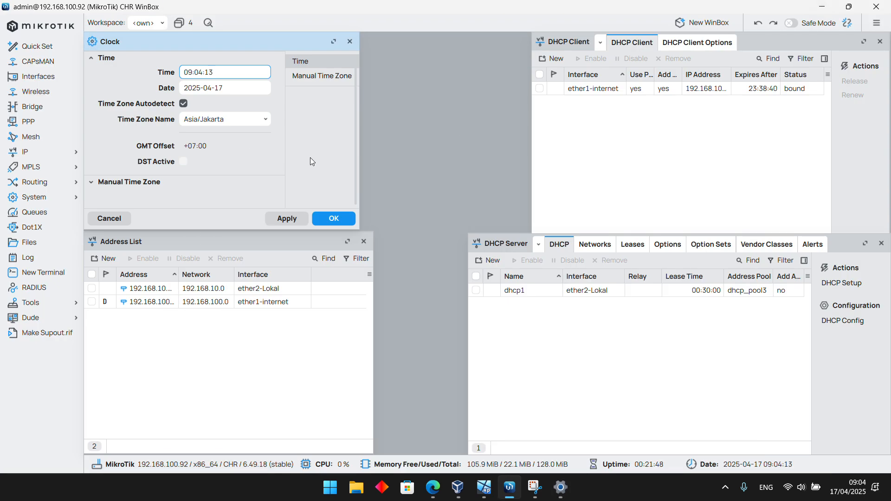
Recheck the time server in the Windows date and time settings, return to WinBox and confirm the router's clock settings
left_click(561, 487)
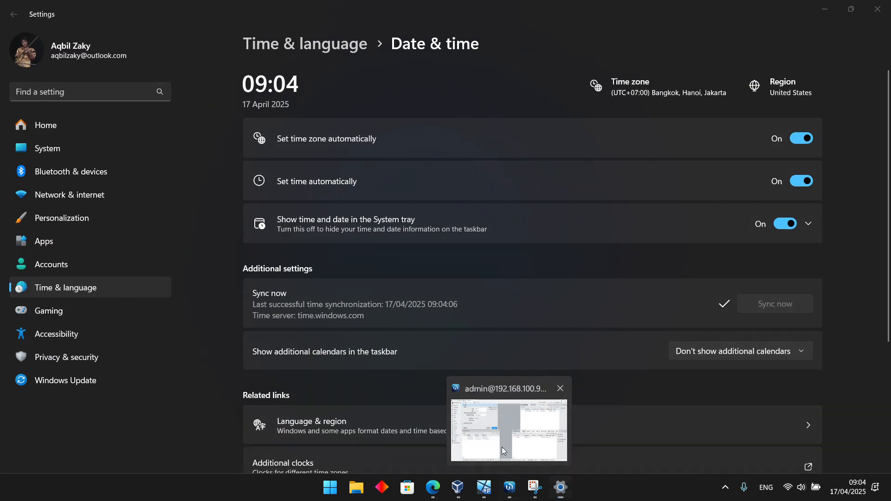
left_click(503, 448)
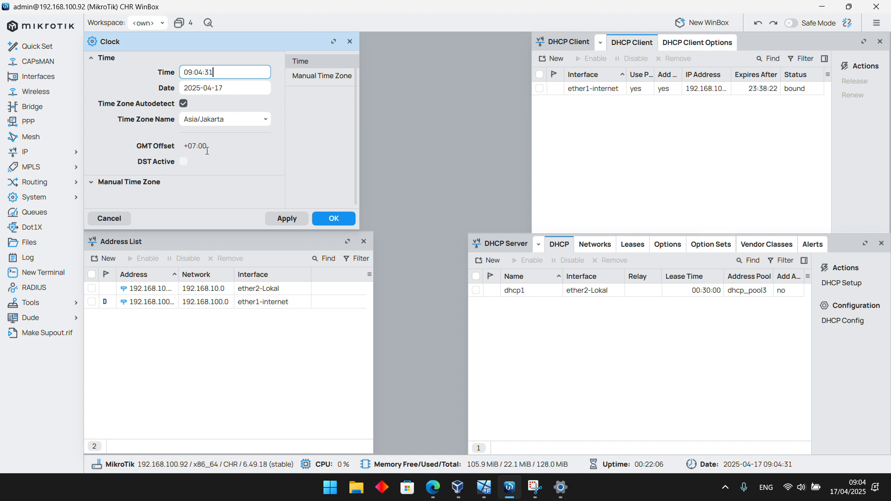
left_click(336, 219)
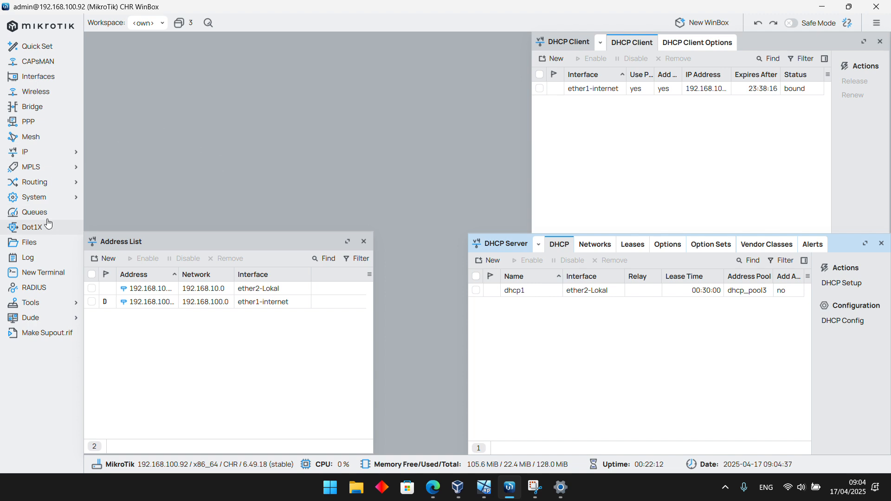
Enable the router's SNTP client with time.windows.com as the server DNS name, apply the settings and close them
left_click(48, 203)
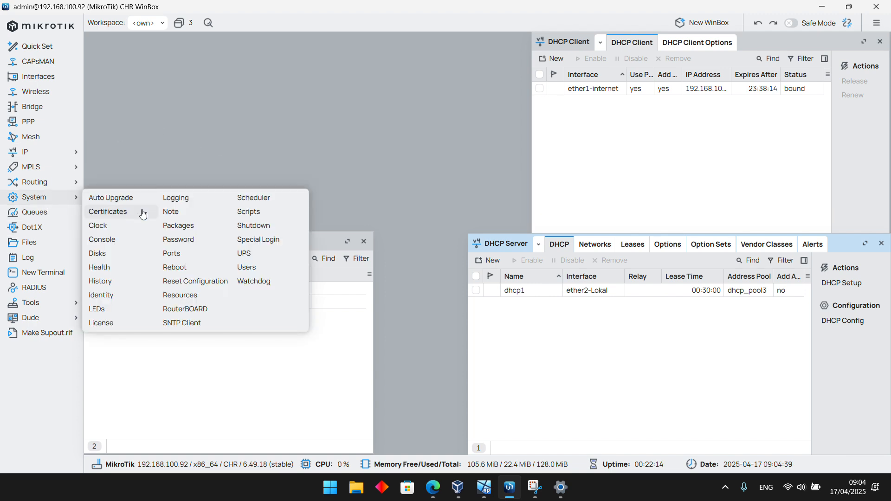
left_click(198, 322)
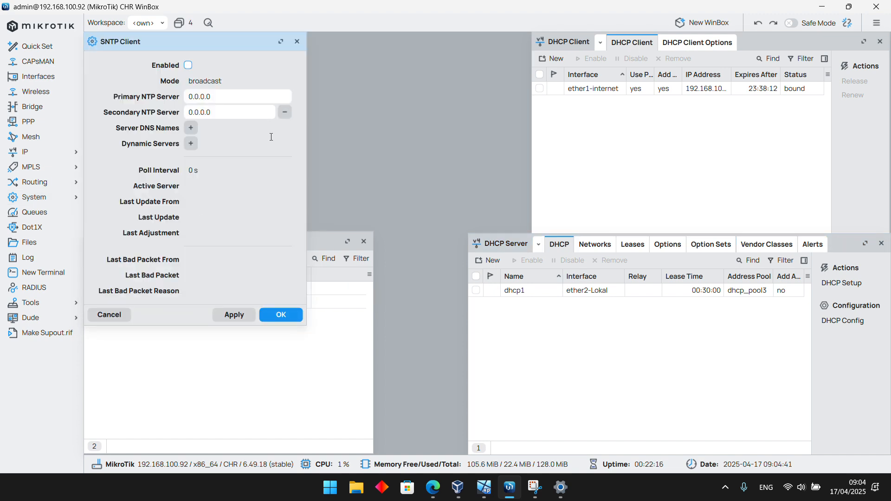
left_click(188, 65)
left_click(191, 128)
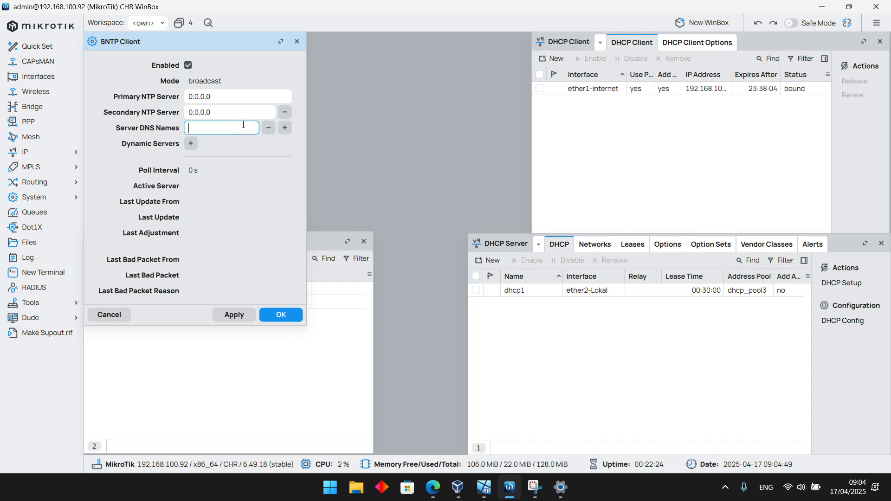
type("time.windows.com")
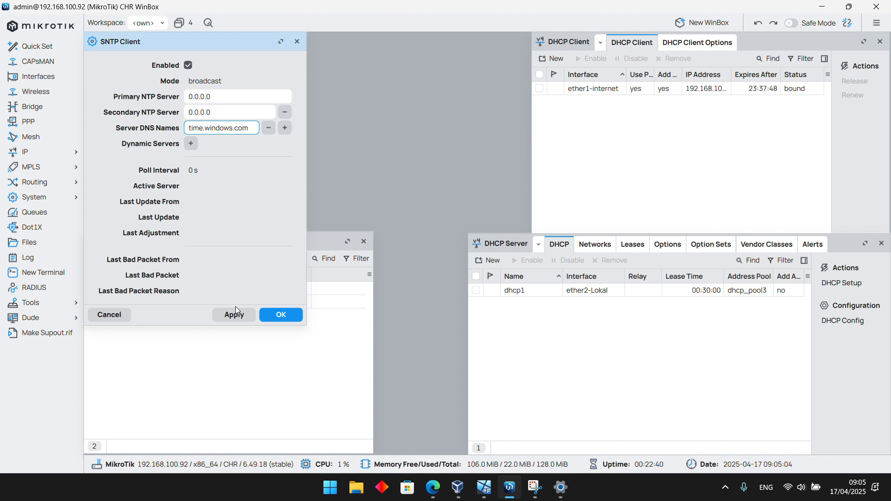
left_click(235, 320)
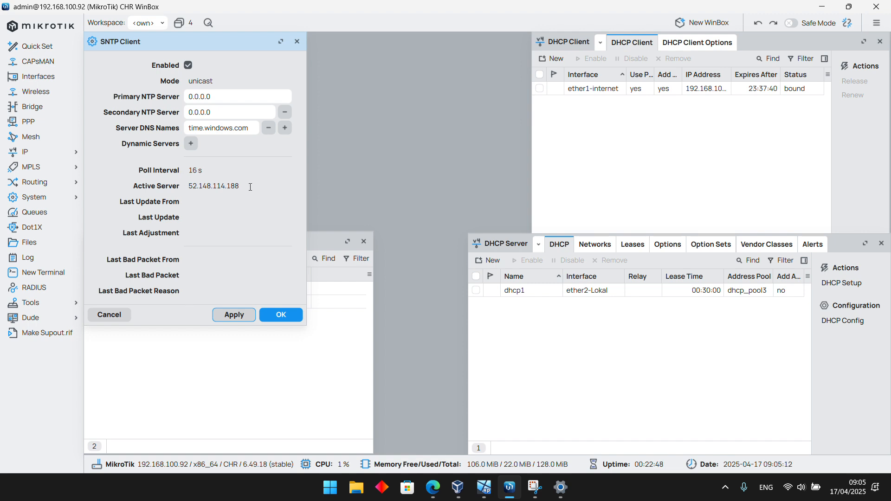
left_click(267, 187)
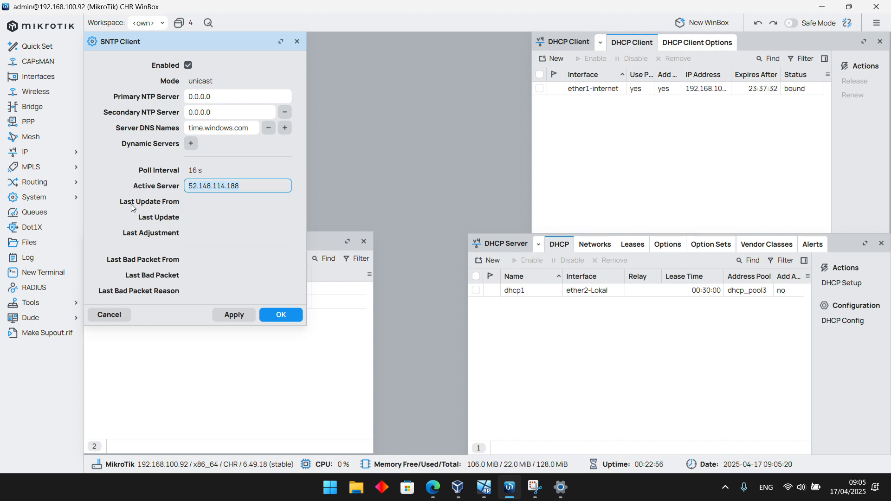
left_click(274, 314)
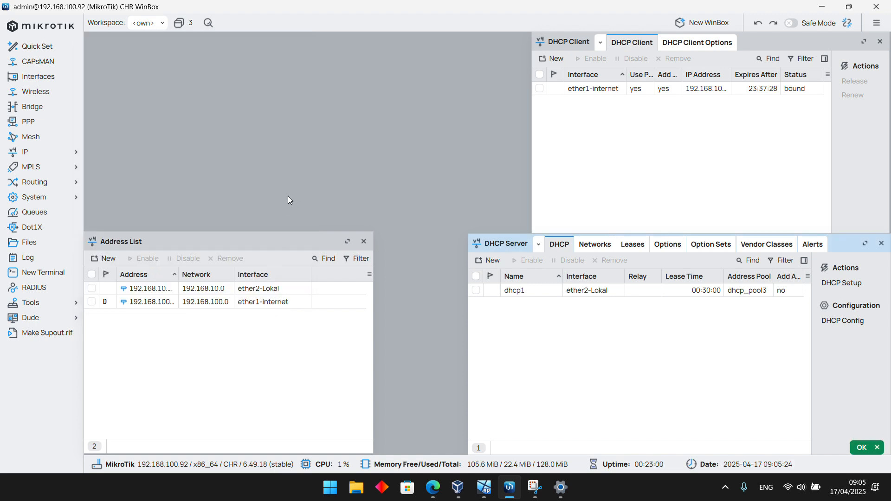
Reopen the SNTP client settings to check the synchronization status, and shorten the window to fit above the address list
left_click(46, 199)
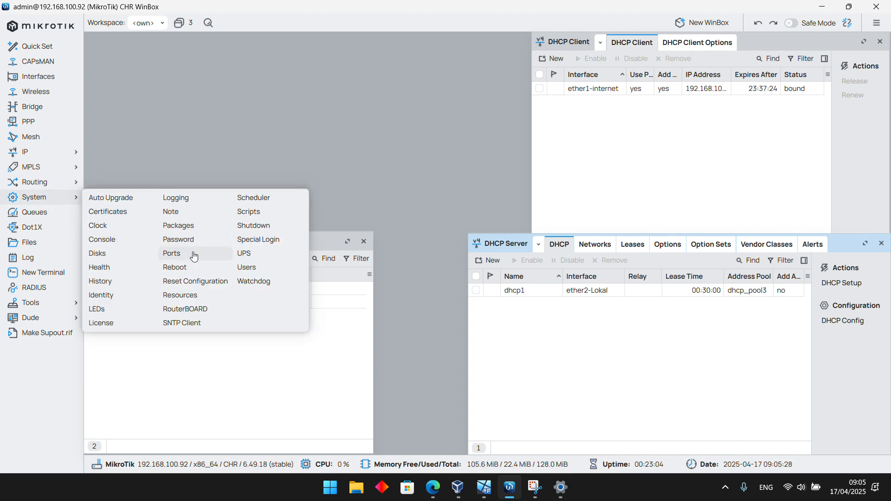
left_click(182, 323)
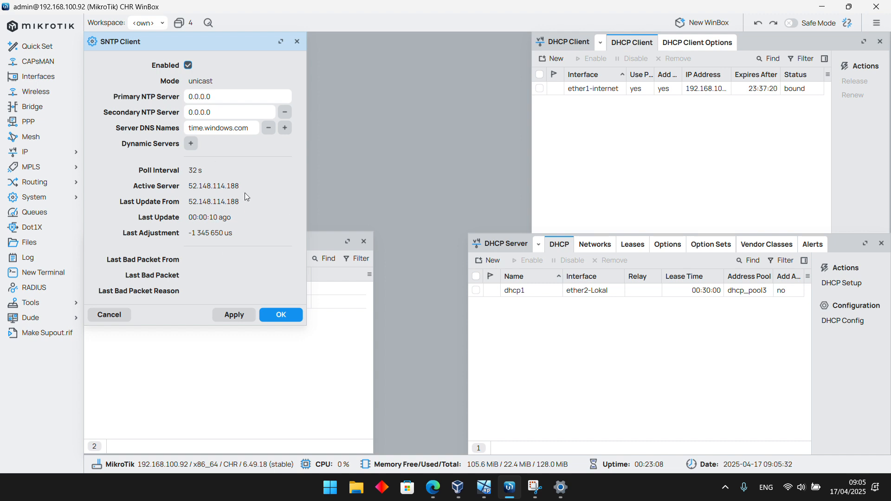
left_click_drag(181, 325, 192, 229)
scroll(201, 176, "down", 3)
scroll(200, 177, "up", 3)
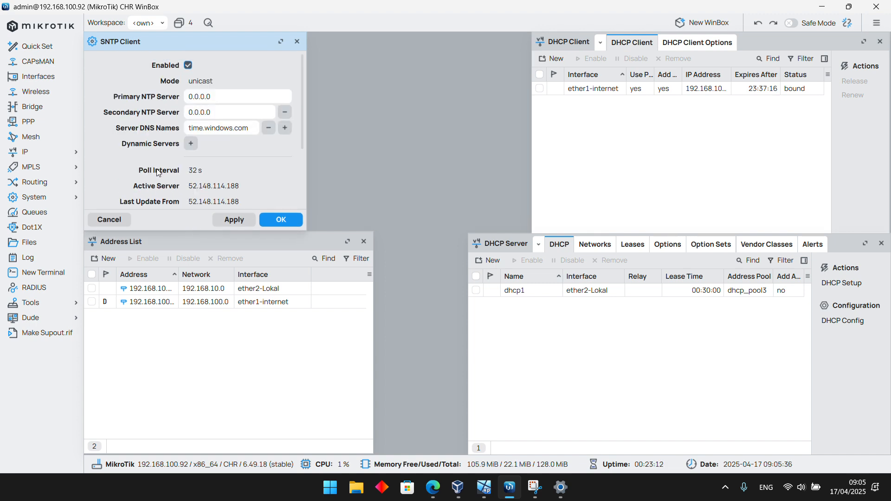
Reopen the router's clock settings, apply them, and place the window beside the SNTP client
left_click(54, 199)
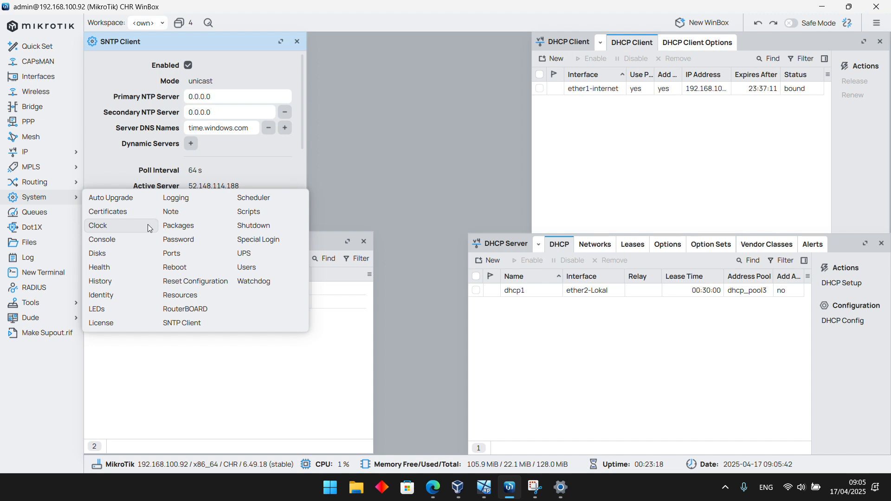
left_click(119, 226)
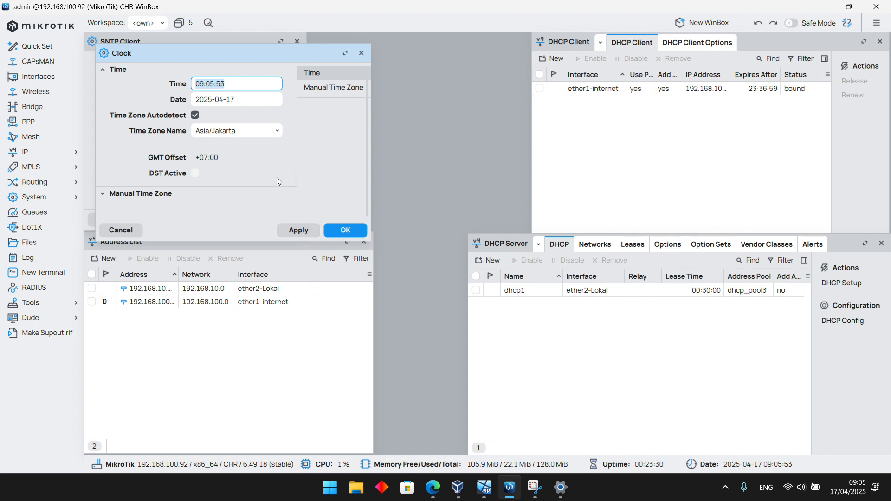
left_click(314, 231)
left_click_drag(257, 53, 481, 44)
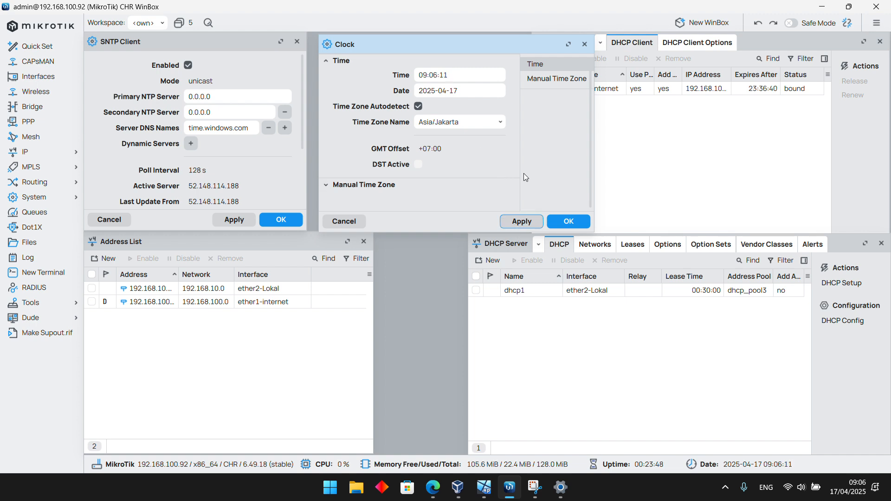
mouse_move(506, 46)
left_mouse_down()
mouse_move(494, 39)
mouse_move(502, 38)
left_mouse_up()
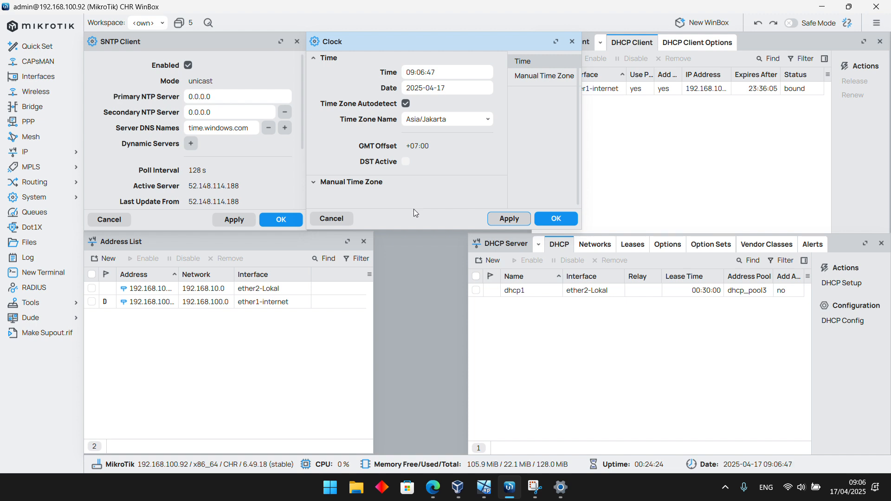
Open the interface list and remove the ether2-Lokal entry for network 192.168.10.0 from the IP address list
left_click(38, 84)
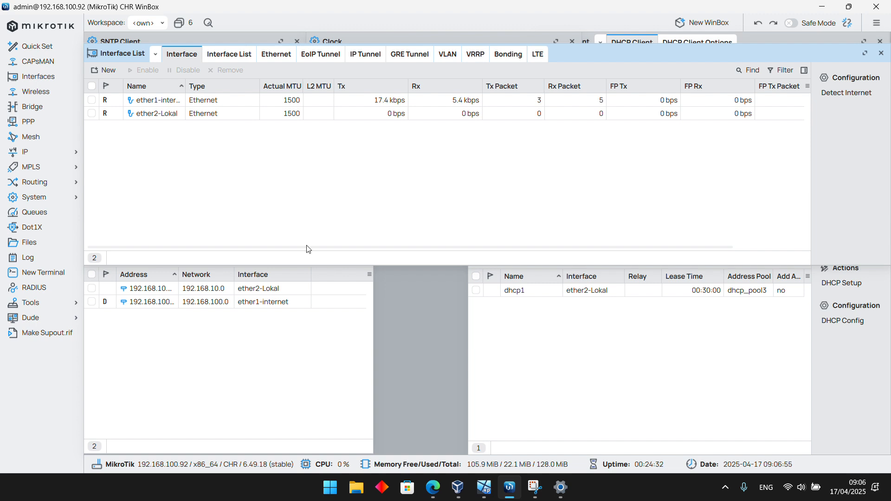
left_click(251, 336)
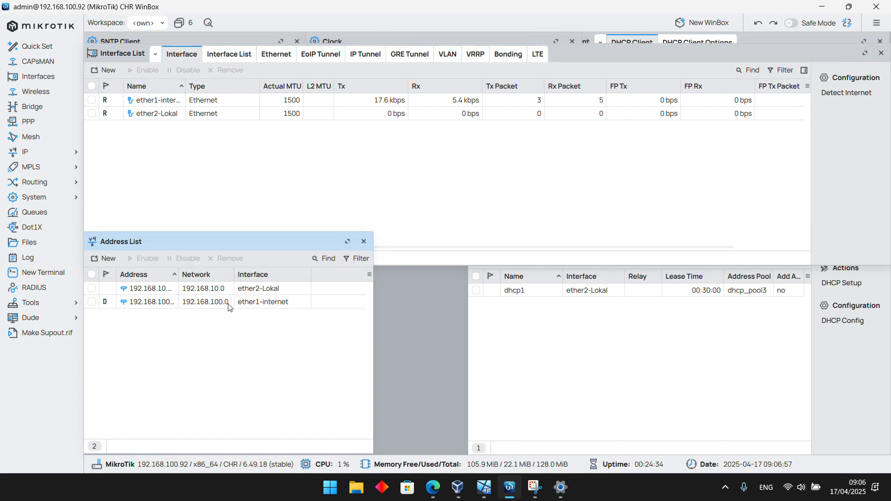
left_click(199, 289)
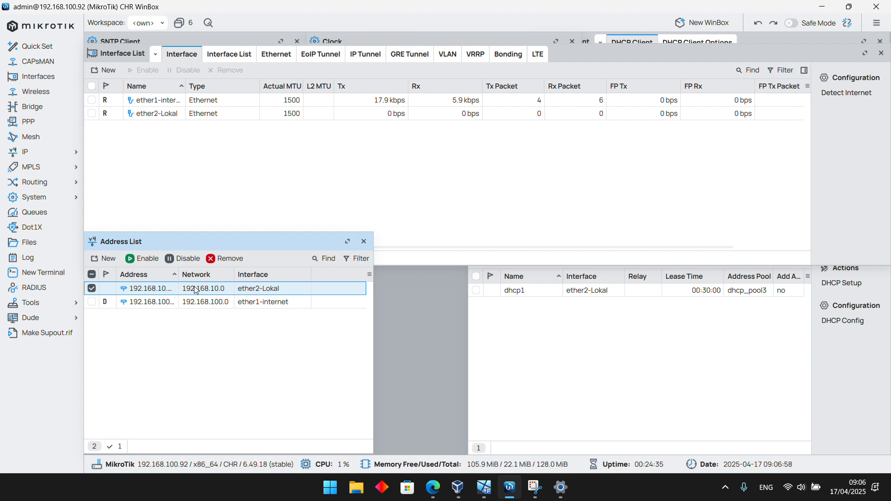
left_click(228, 259)
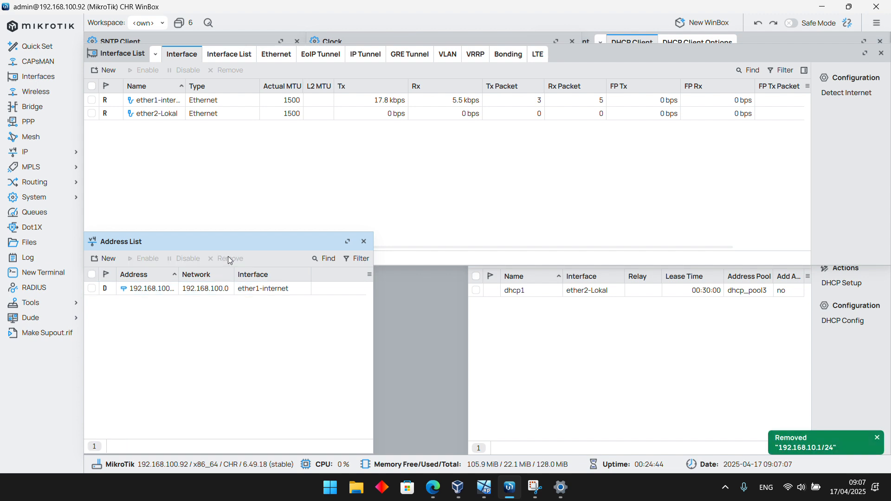
Create a new IP address entry and set its address to 10.10.10.1/24
left_click(110, 261)
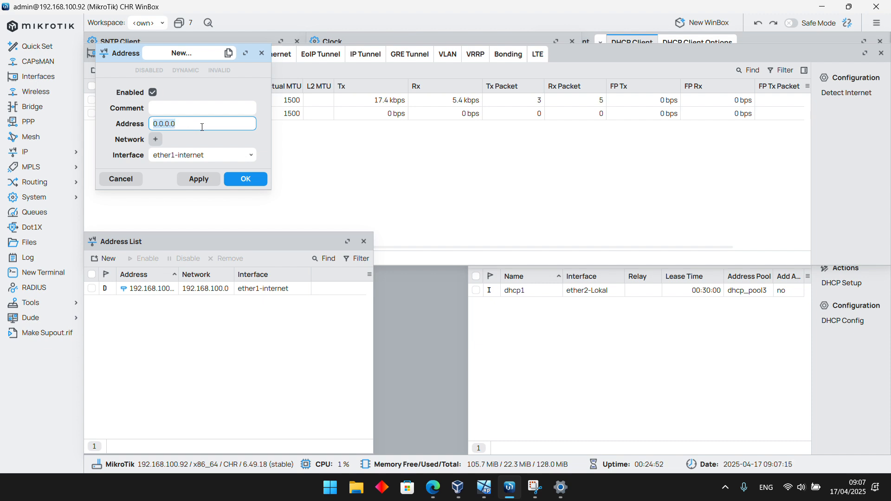
type("192.169")
key("BackSpace")
type("8")
key("BackSpace")
key("BackSpace")
key("BackSpace")
key("BackSpace")
key("BackSpace")
key("BackSpace")
type("0.10.10.1")
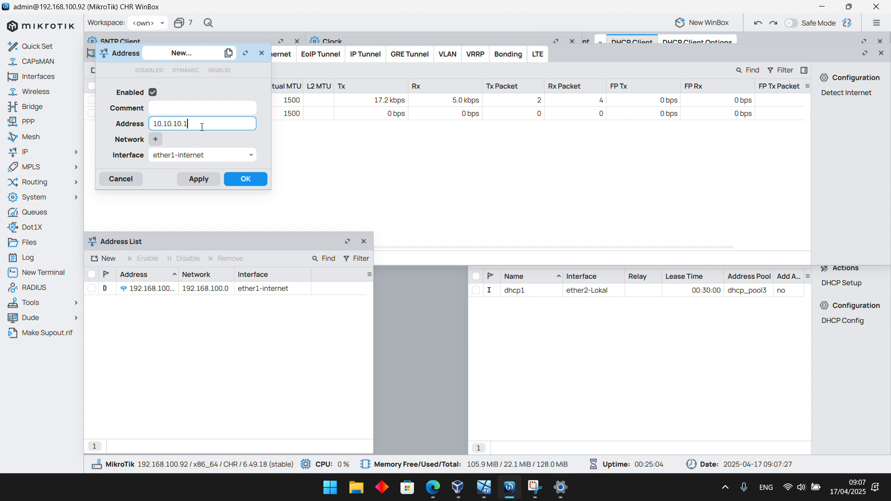
type("/24")
Assign the new address entry to interface ether2-Lokal and save it, then widen the address list's Address column
left_click(253, 156)
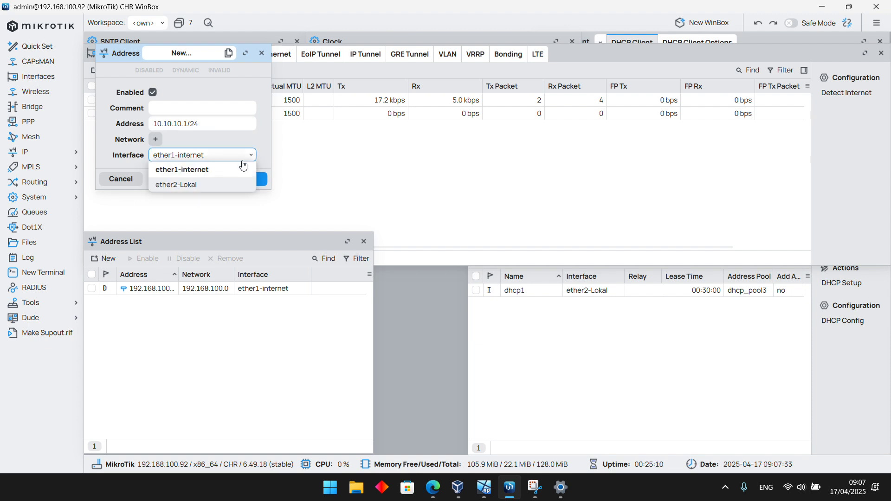
left_click(200, 180)
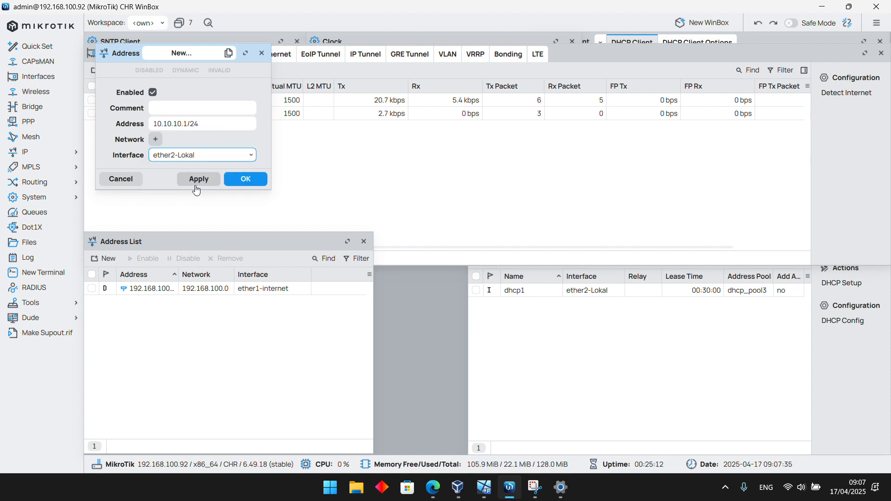
left_click(196, 186)
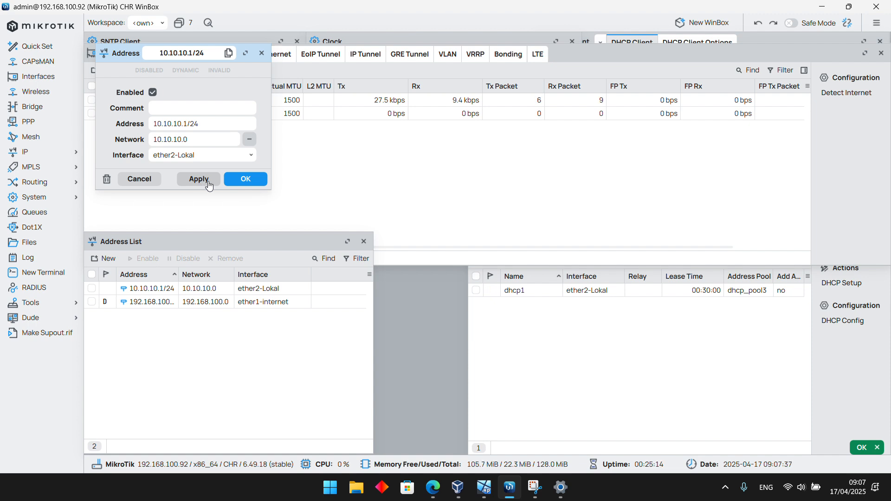
left_click(261, 183)
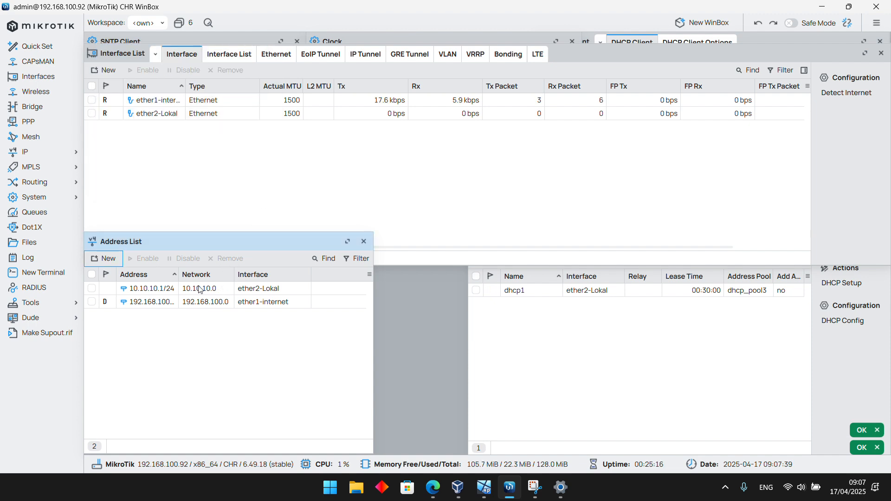
left_click_drag(178, 274, 204, 274)
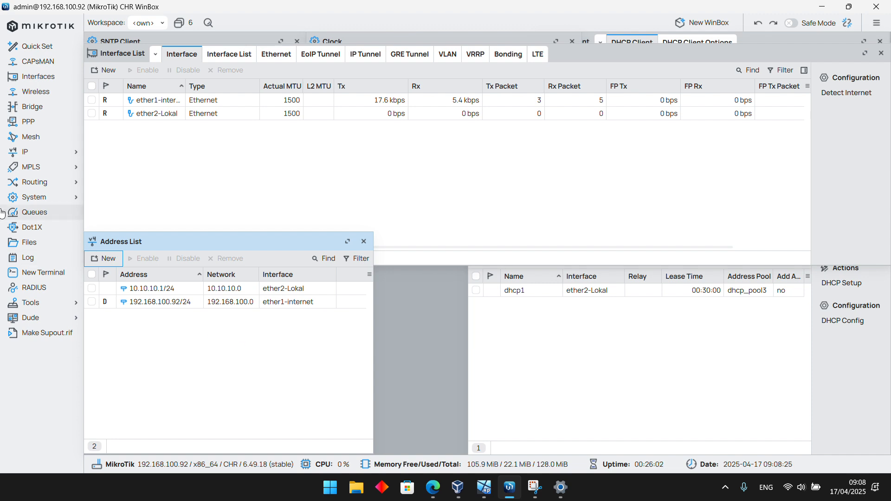
Bring up the DHCP server list, widen its window to meet the address list, and remove the dhcp1 server
left_click(44, 158)
left_click(109, 237)
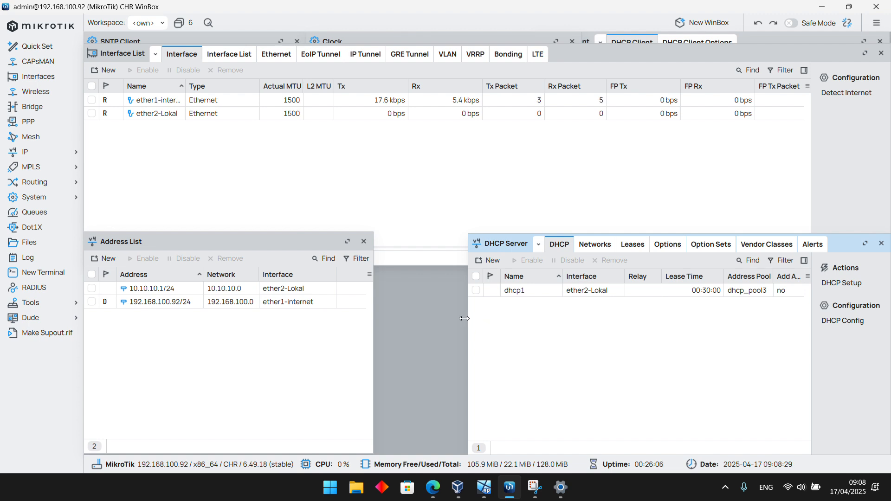
left_click_drag(464, 318, 372, 316)
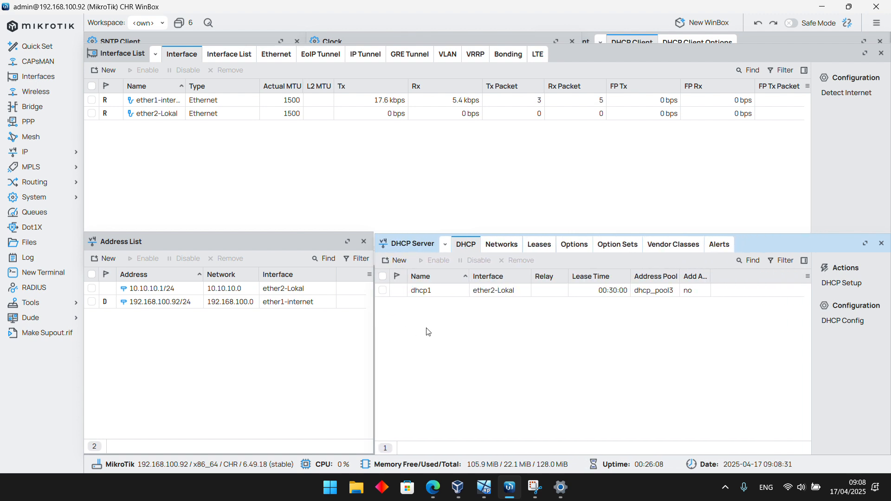
left_click(498, 292)
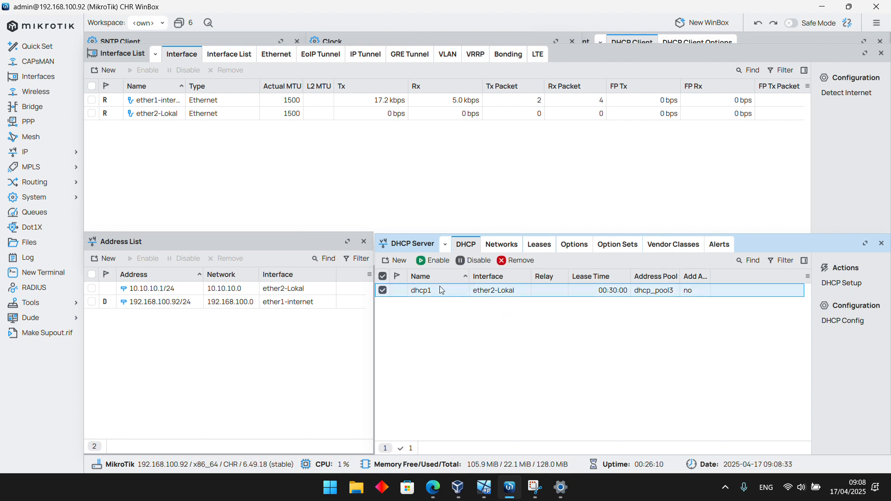
left_click(504, 264)
Run the DHCP setup on ether2-Lokal with address space 10.10.10.0/24, gateway 10.10.10.1 and pool 10.10.10.2-10.10.10.254
left_click(866, 293)
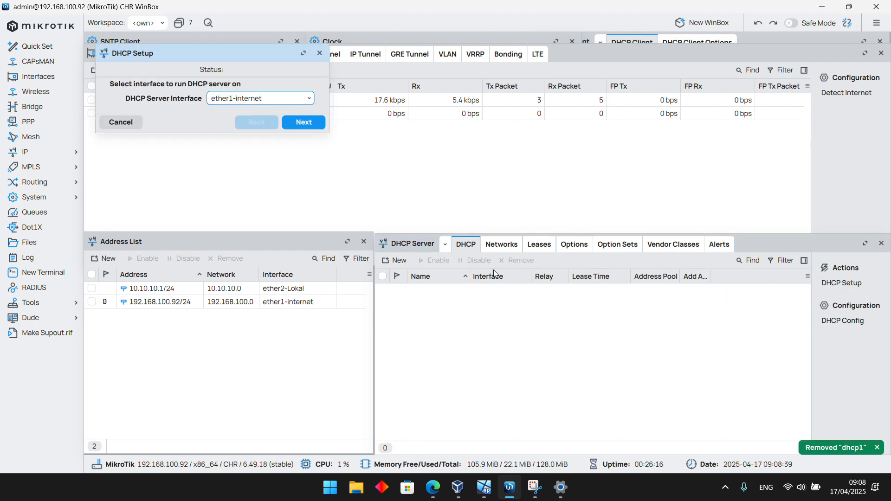
left_click_drag(221, 57, 496, 210)
left_click(522, 252)
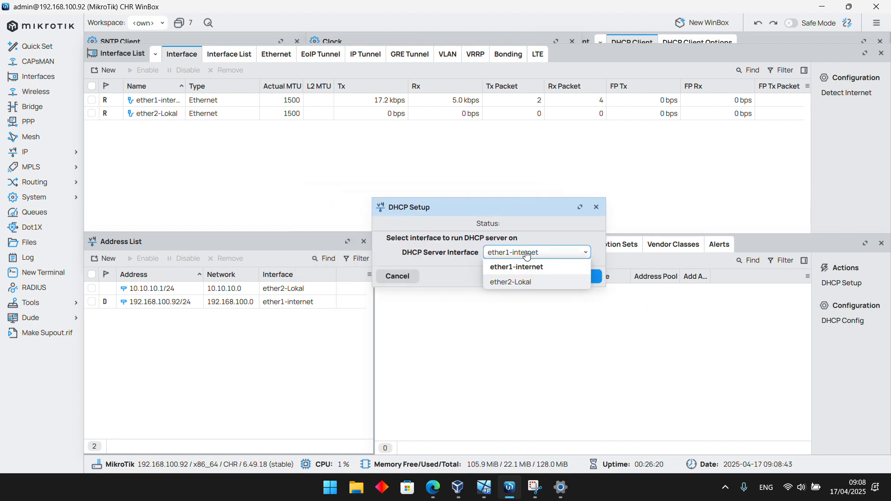
left_click(522, 281)
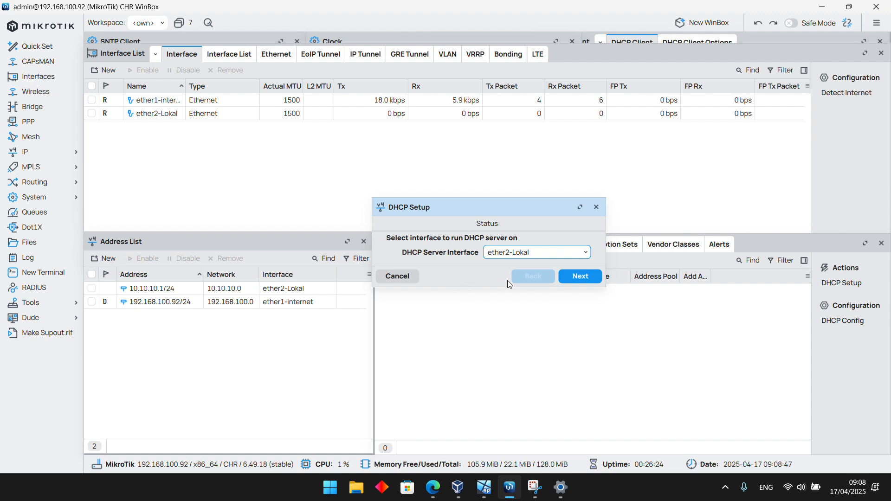
left_click(575, 280)
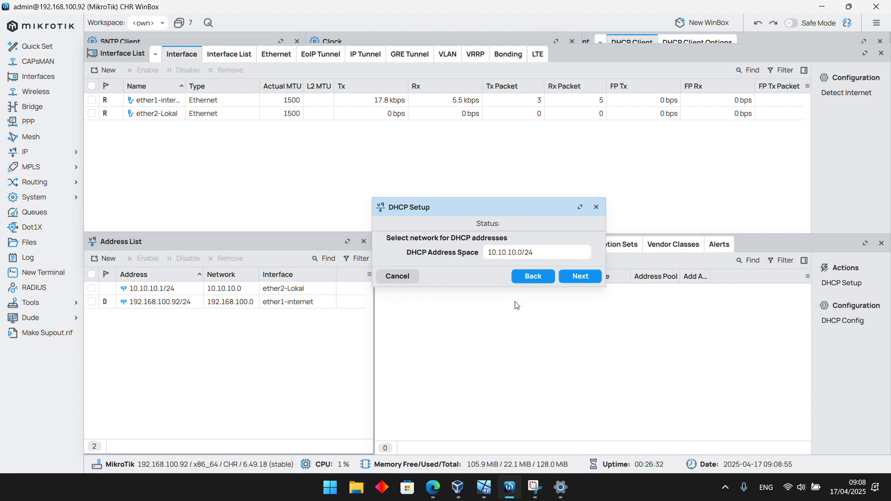
left_click(580, 277)
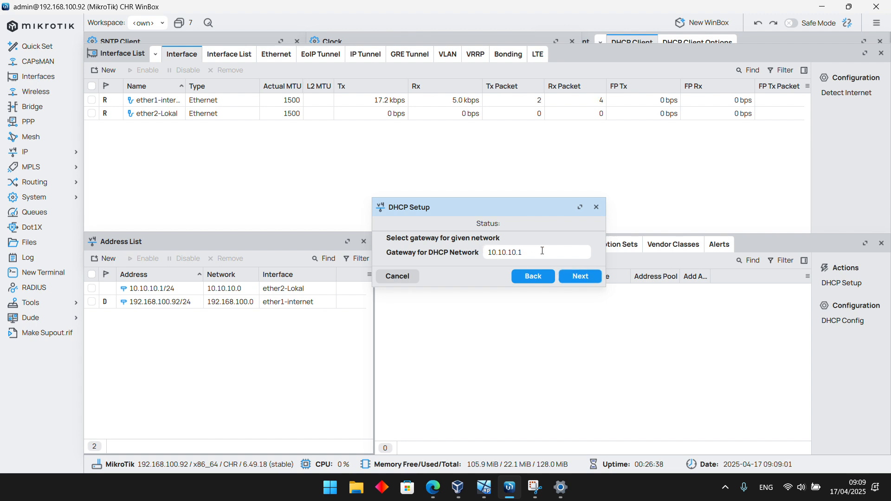
left_click(581, 276)
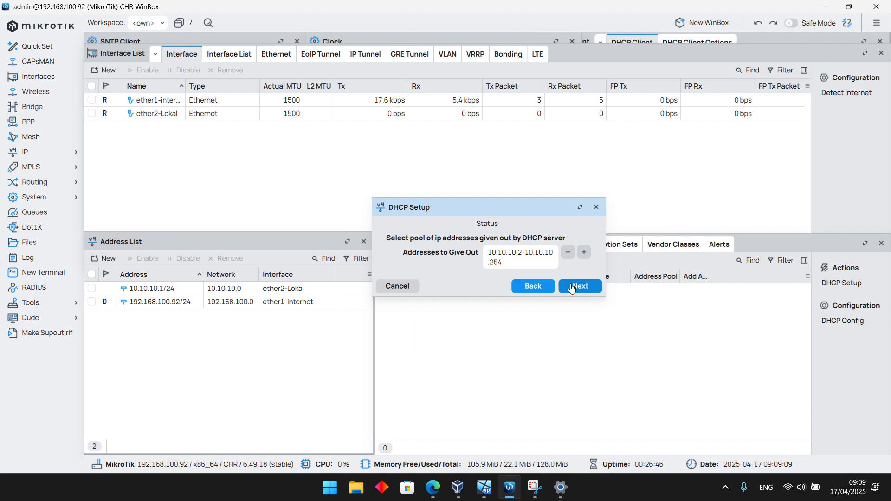
left_click_drag(606, 251, 642, 252)
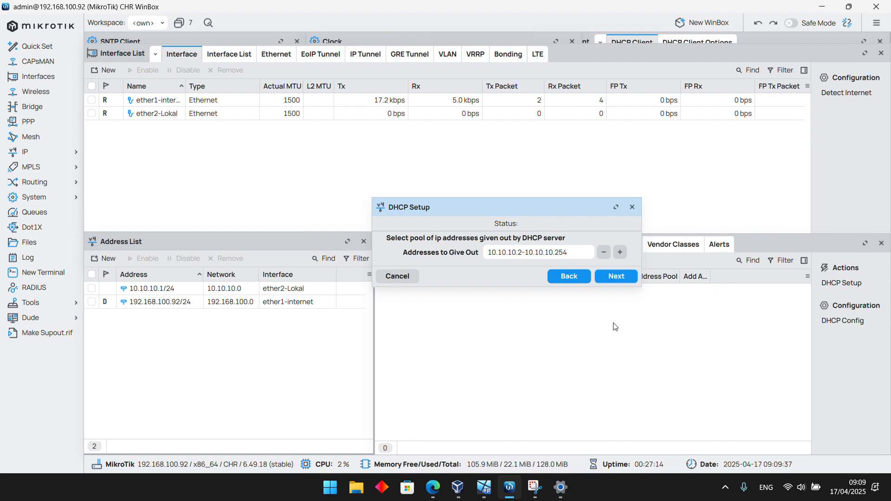
left_click(617, 278)
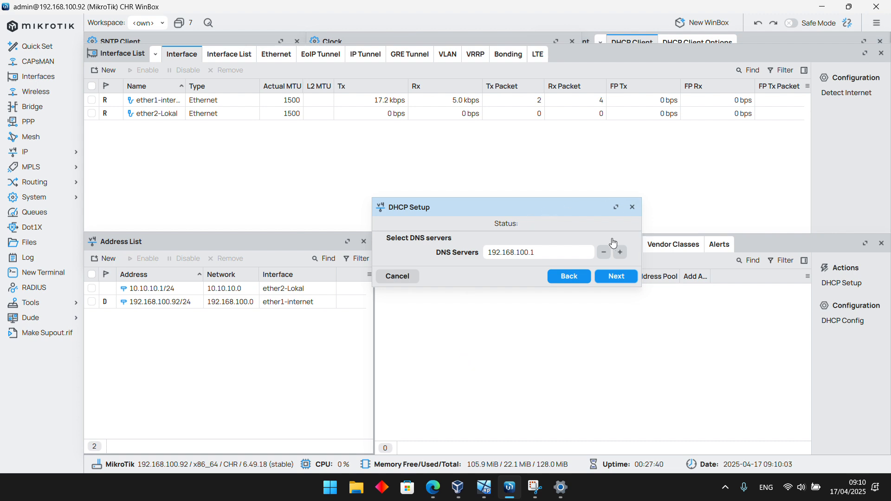
Add 8.8.8.8 as a second DNS server and finish the DHCP setup with a 00:10:00 lease time
left_click(620, 252)
key("ctrl+a")
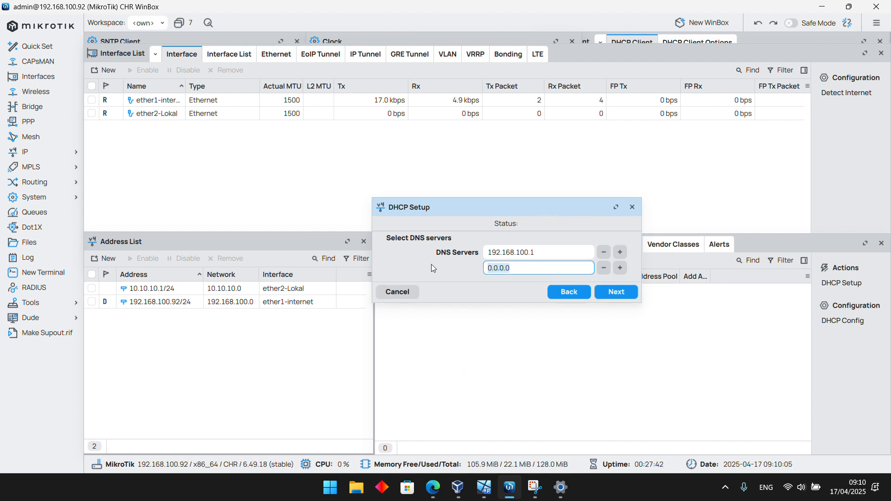
type("8.8.8.8")
left_click(616, 292)
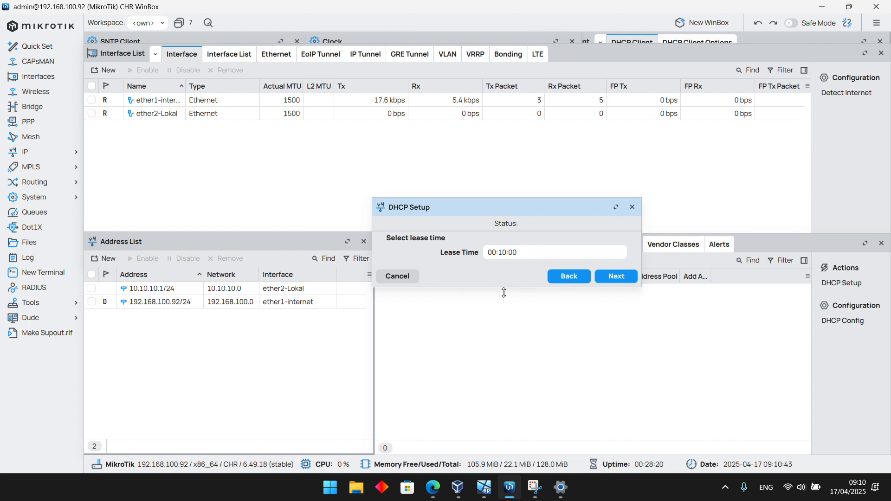
left_click(604, 277)
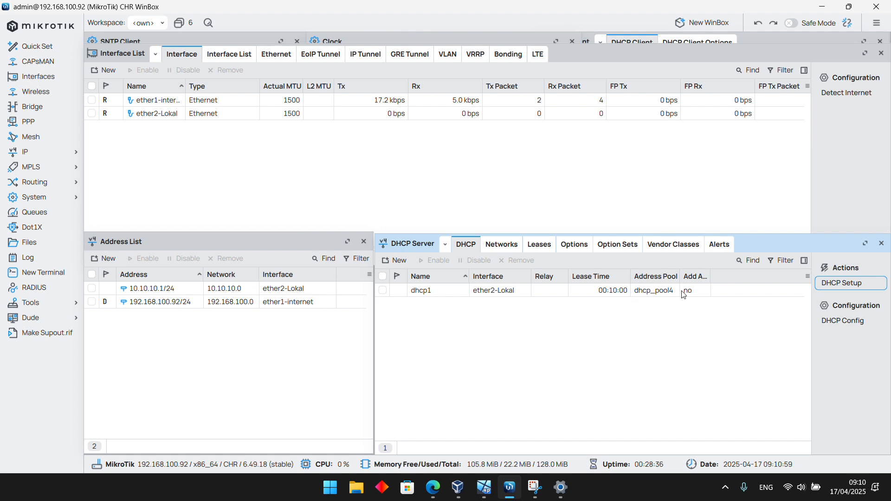
left_click_drag(709, 277, 753, 278)
Open the IP pool list to check the address ranges of the DHCP pools, and close it
left_click(60, 155)
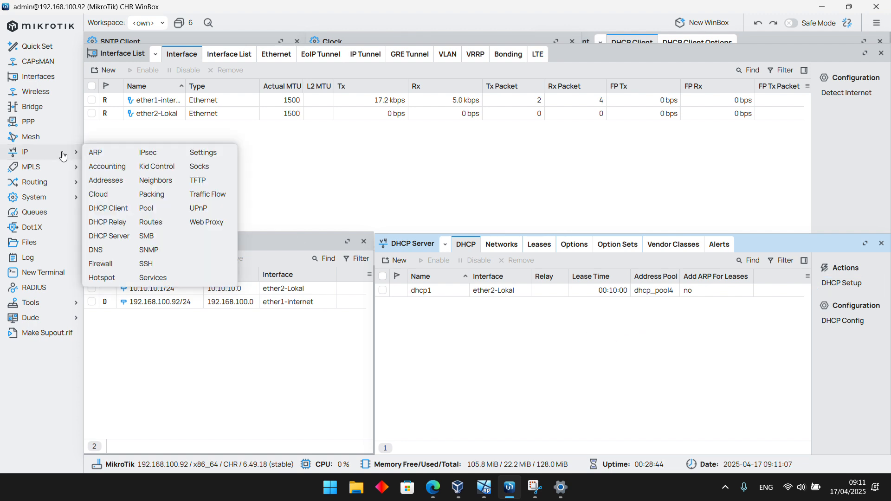
left_click(146, 208)
left_click_drag(287, 57, 276, 132)
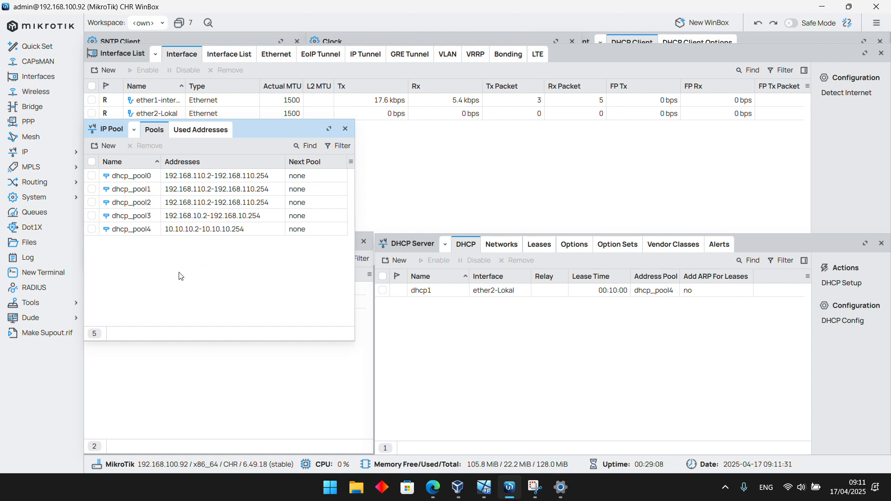
left_click(345, 128)
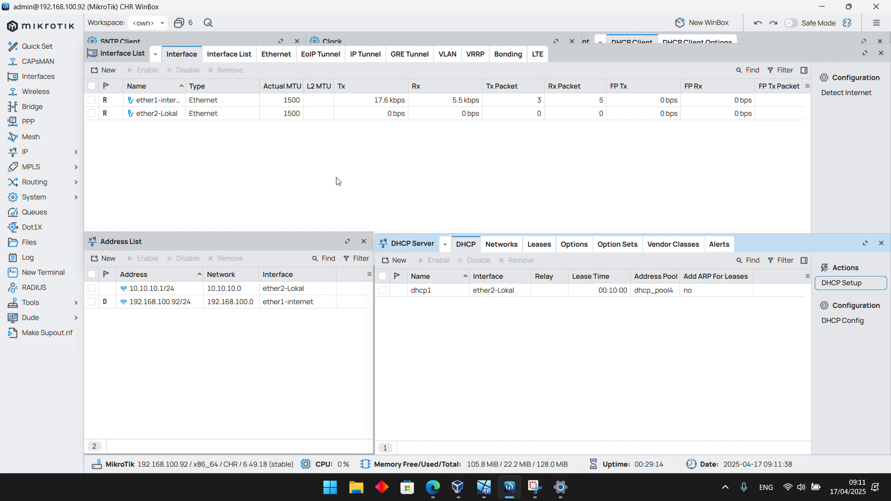
Open the Hotspot configuration and look through its user profiles, users and server profiles before returning to the servers list
left_click(37, 156)
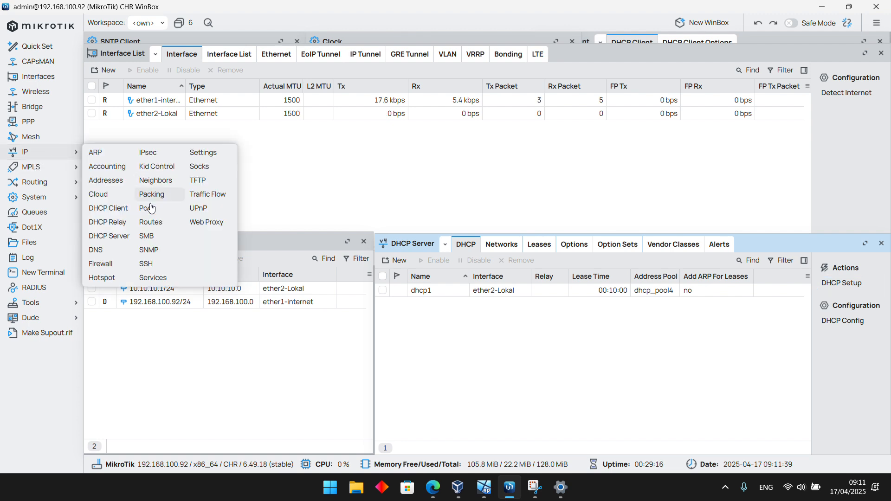
left_click(101, 277)
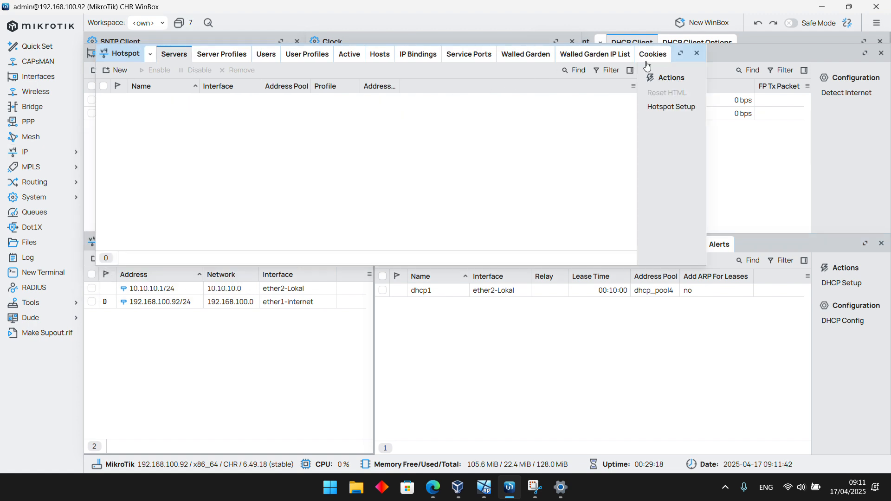
left_click_drag(113, 54, 92, 140)
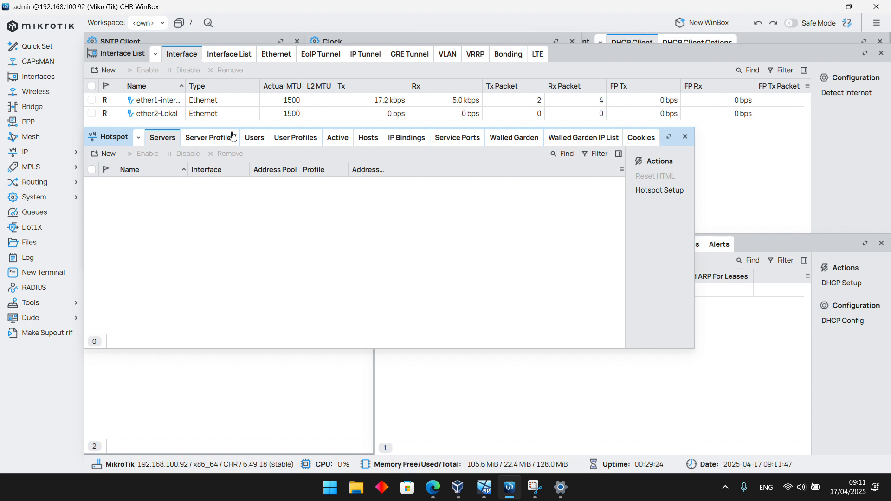
left_click(282, 137)
left_click(258, 146)
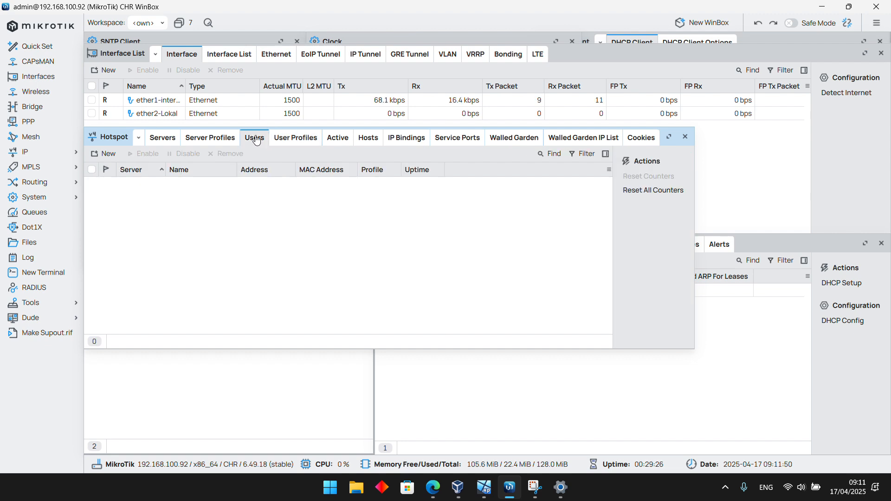
left_click(207, 142)
left_click(159, 140)
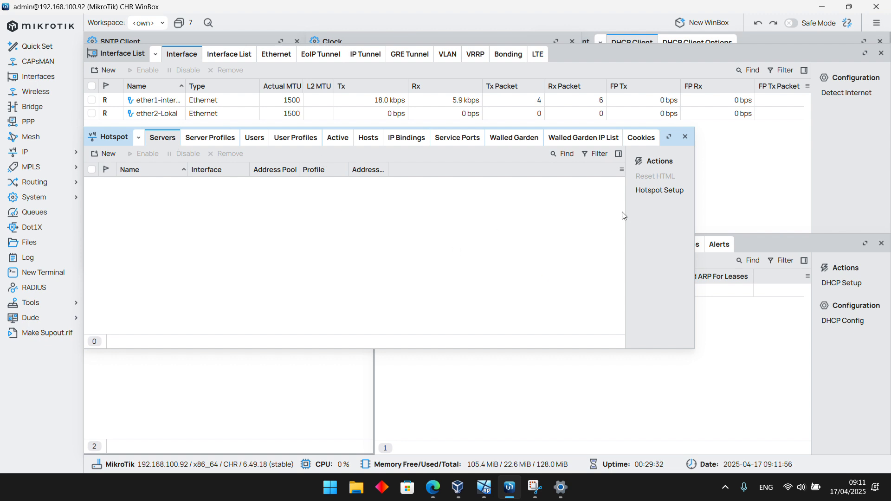
Start the Hotspot setup on interface ether2-Lokal, and bring up the IP address list to check the local network address
left_click(655, 197)
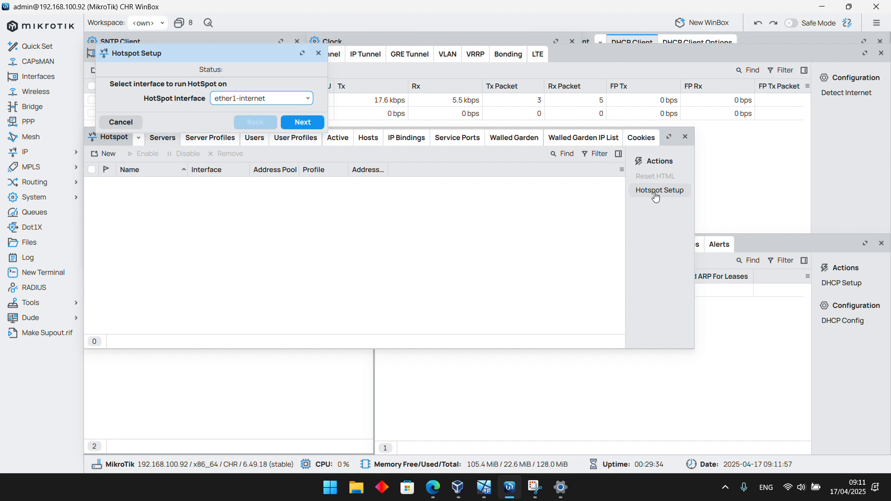
left_click_drag(269, 63, 523, 213)
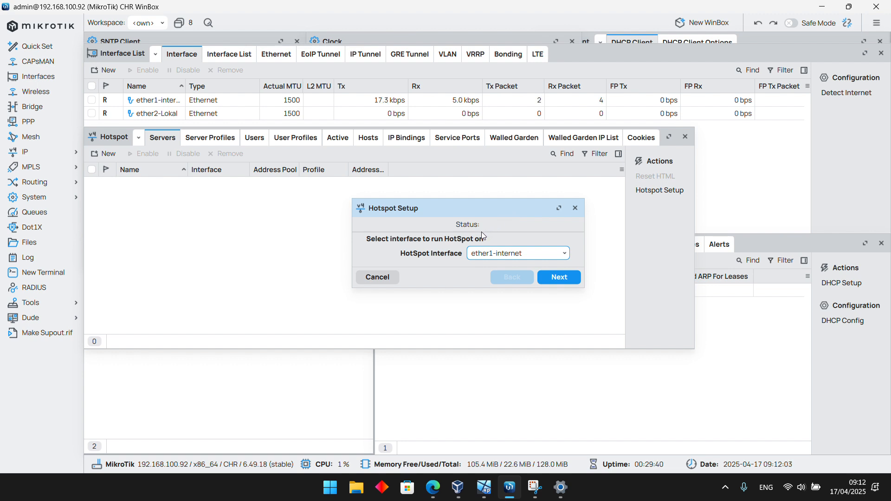
left_click(483, 255)
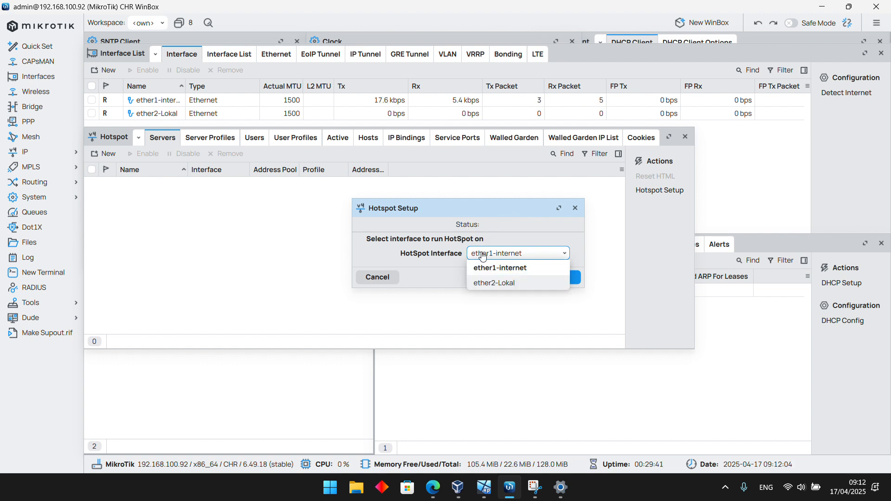
left_click(497, 282)
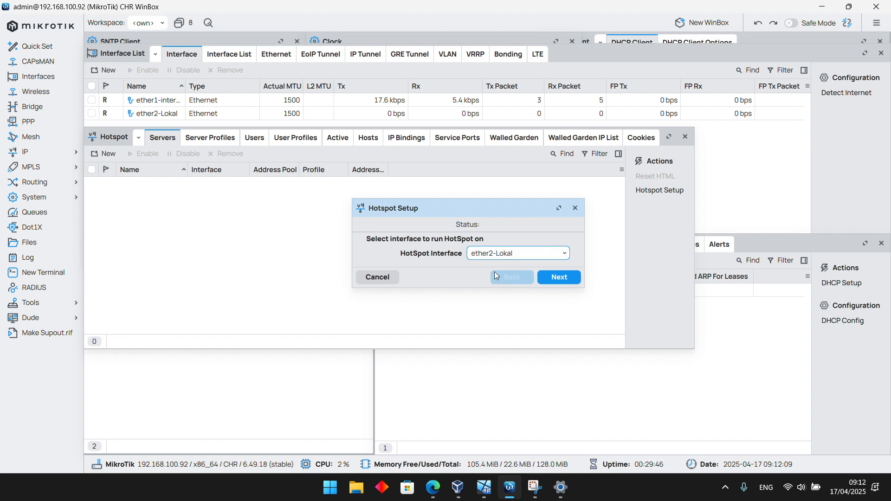
left_click(551, 277)
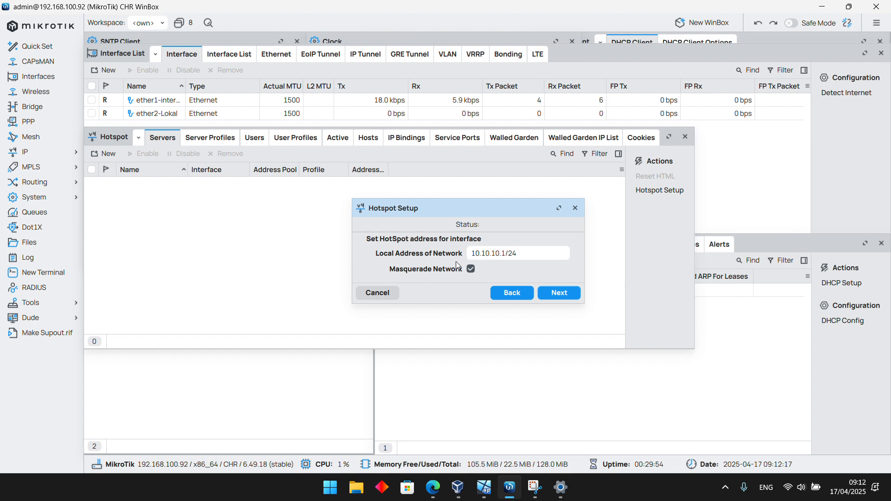
left_click(32, 151)
left_click(106, 186)
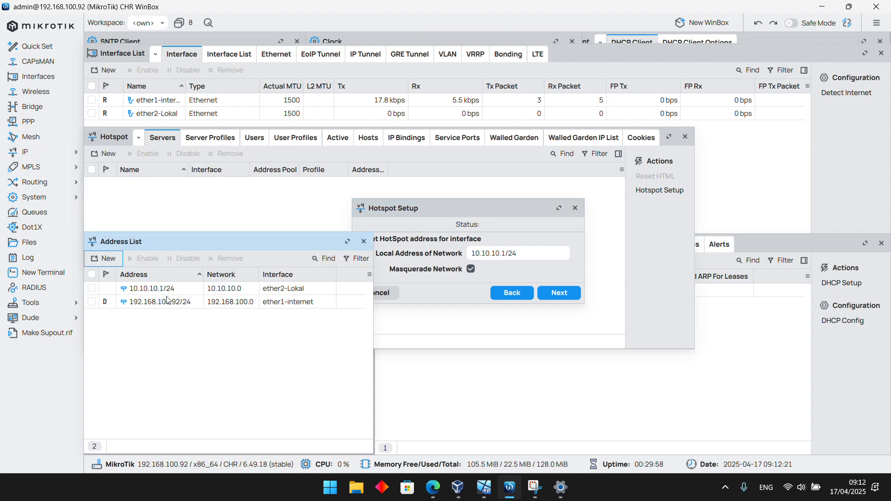
Accept 10.10.10.1/24 as the hotspot's local address with masquerading enabled, and 10.10.10.2-10.10.10.254 as its address pool
left_click(445, 186)
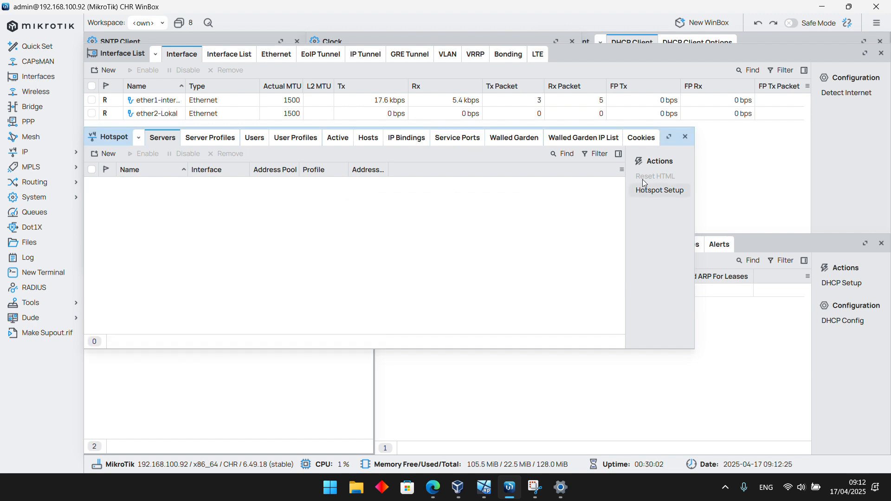
left_click_drag(115, 144, 115, 278)
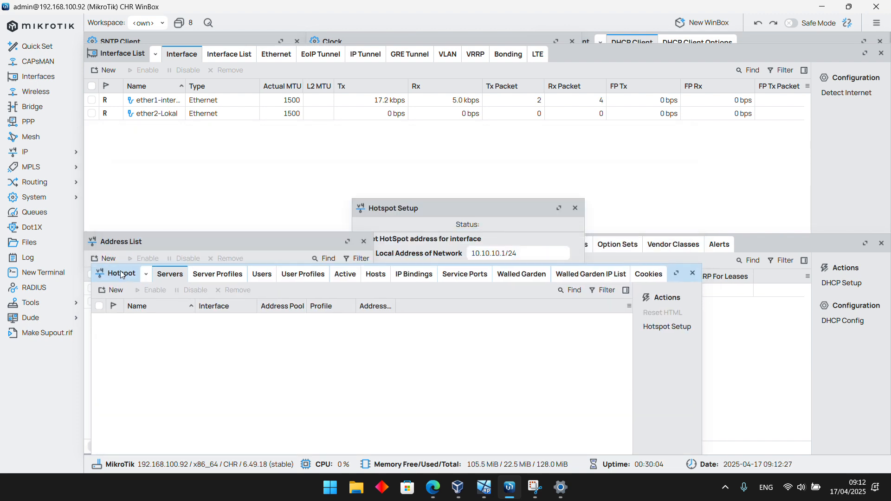
left_click(403, 205)
left_click_drag(403, 205, 647, 322)
left_click_drag(95, 272, 84, 141)
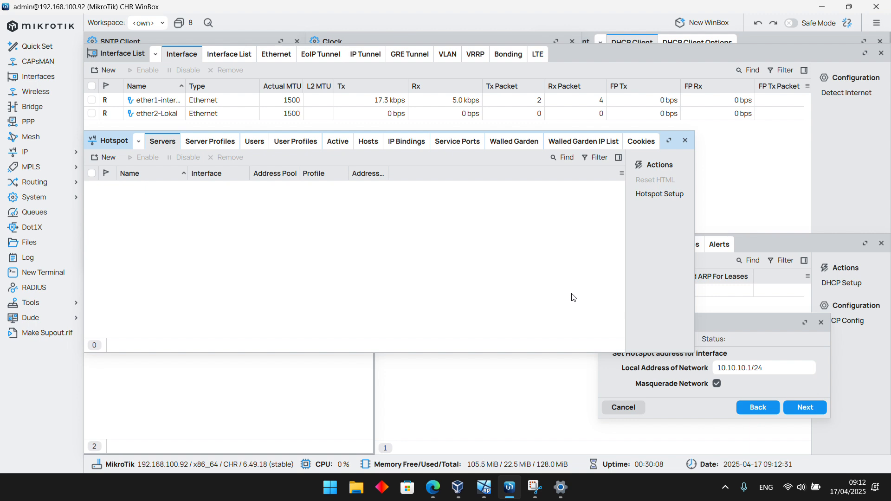
left_click(730, 323)
left_click_drag(729, 322, 461, 212)
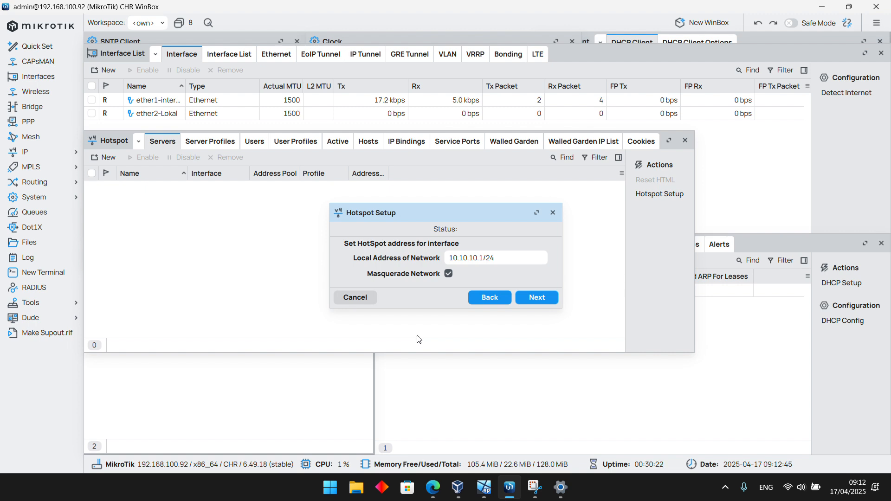
left_click(537, 298)
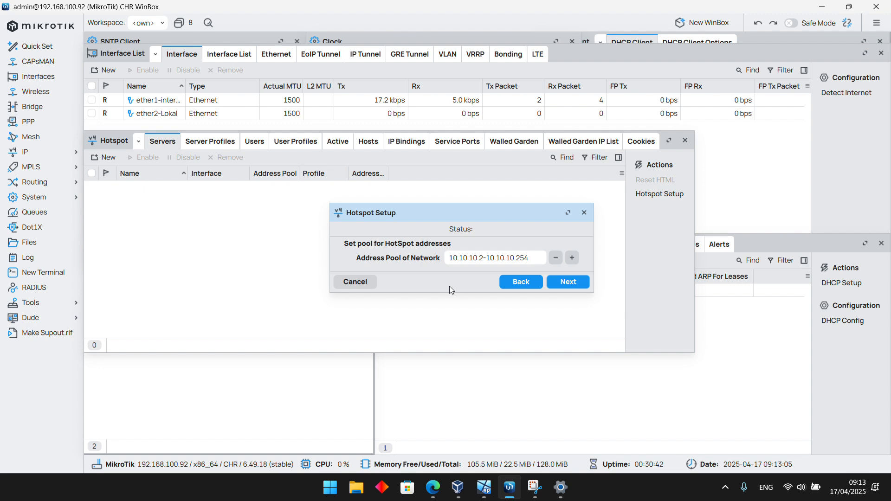
left_click(572, 283)
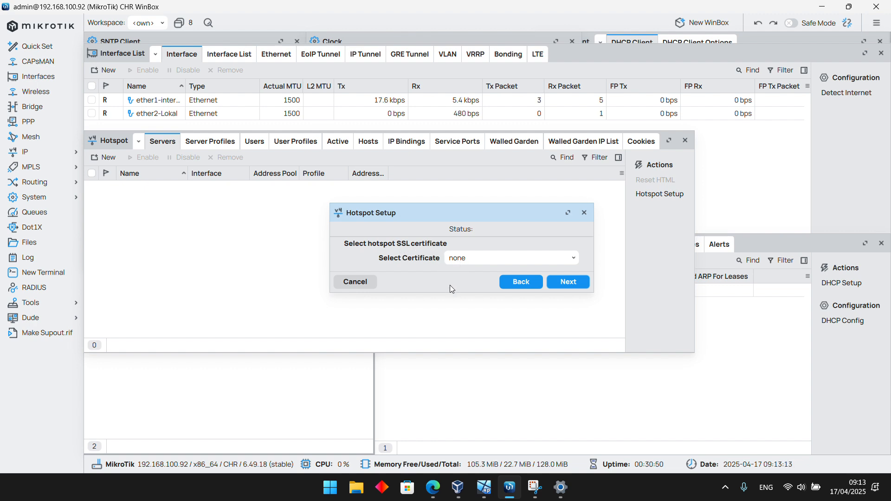
Review the hotspot SSL certificate options and continue the setup with none selected
left_click(481, 266)
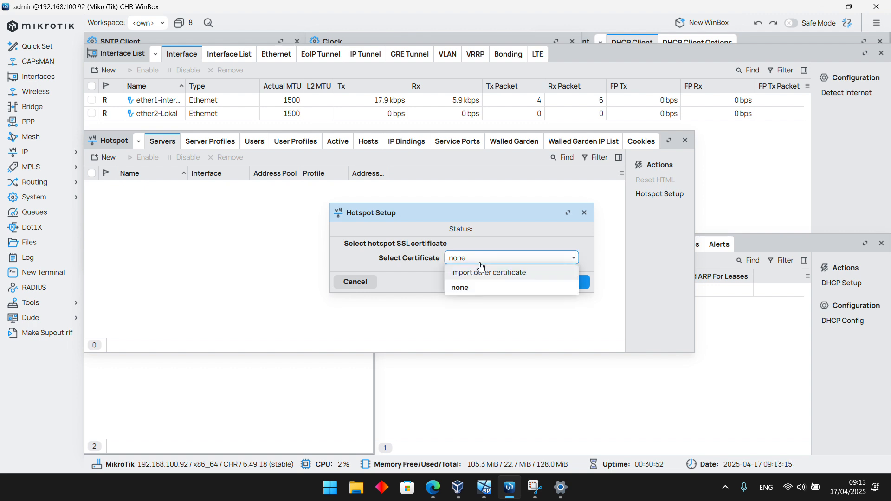
left_click(404, 272)
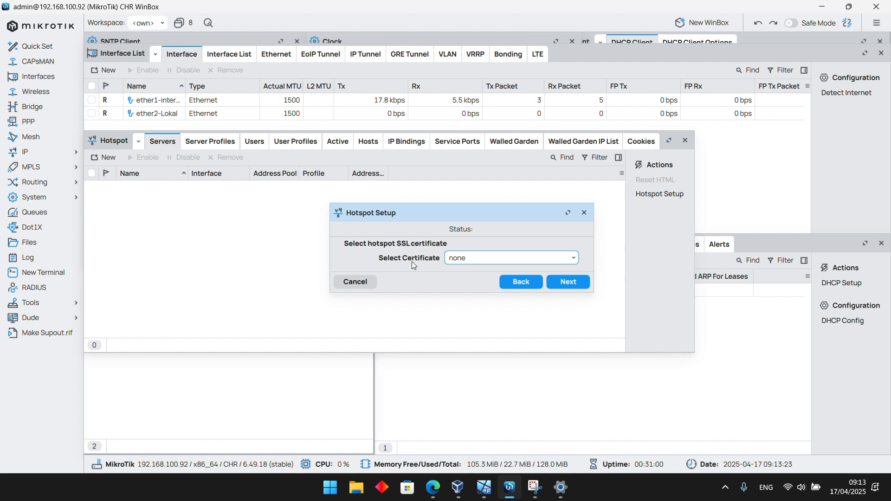
left_click(481, 259)
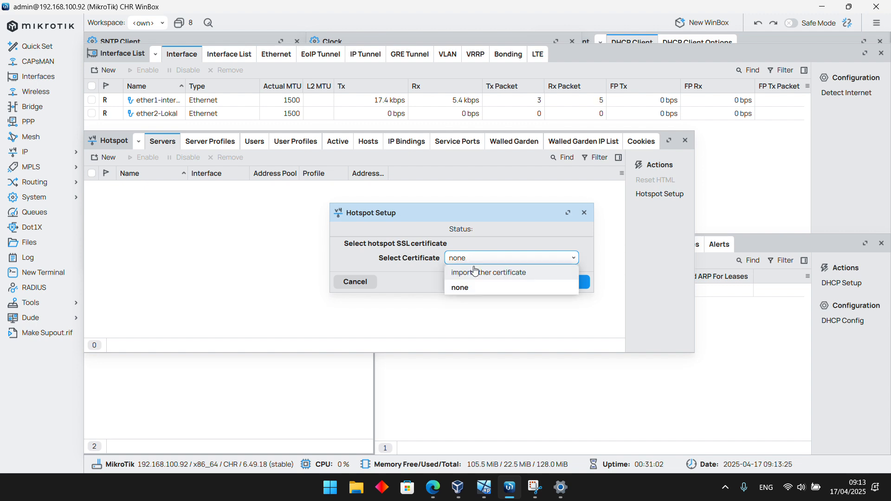
left_click(465, 290)
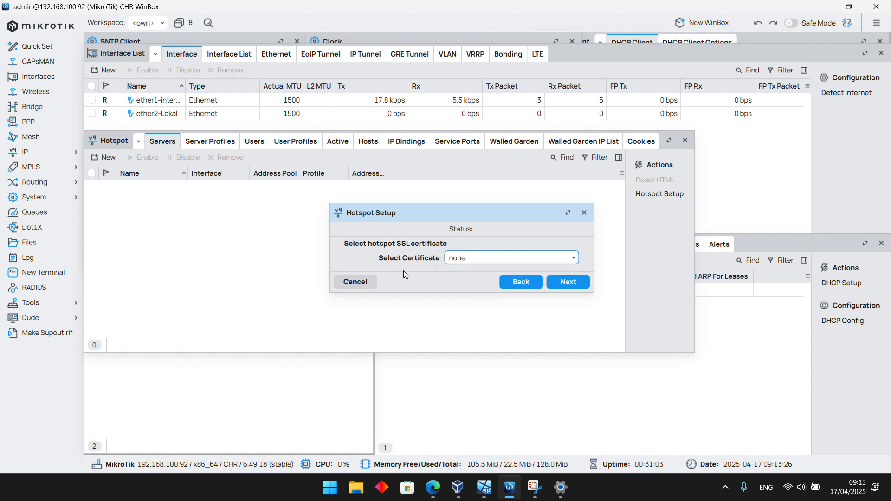
left_click(455, 259)
left_click(457, 289)
left_click(568, 281)
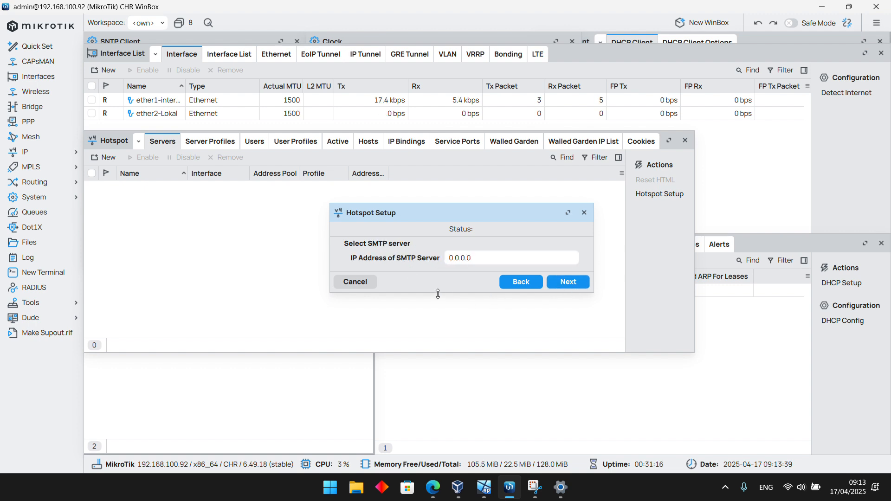
Switch to the Edge browser, search the web for "smtp server" to read what it is, and return to WinBox
left_click(484, 255)
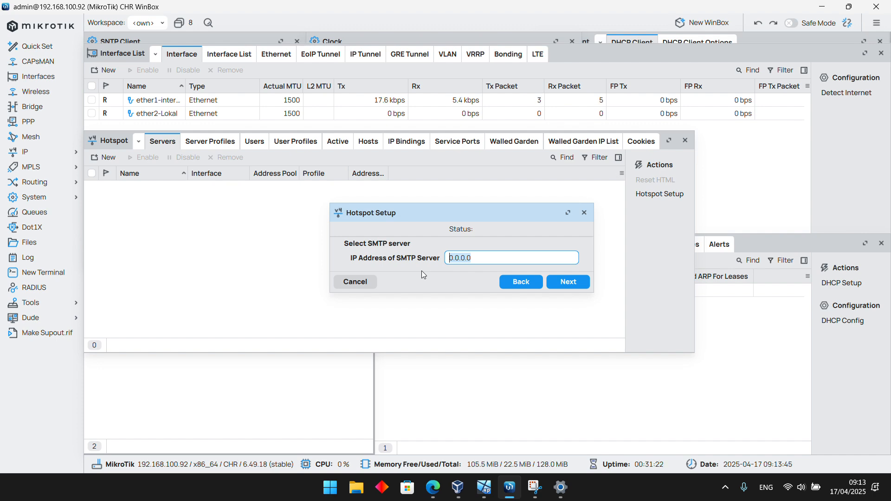
left_click(432, 487)
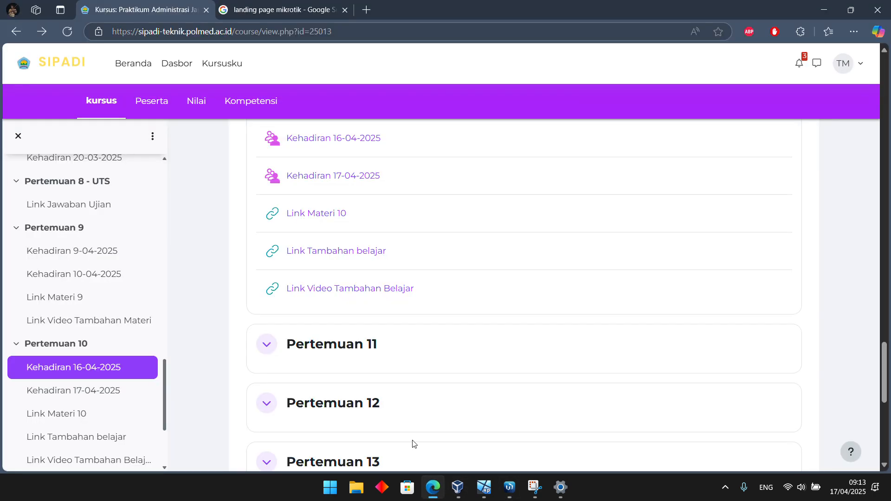
left_click(278, 9)
left_click(281, 36)
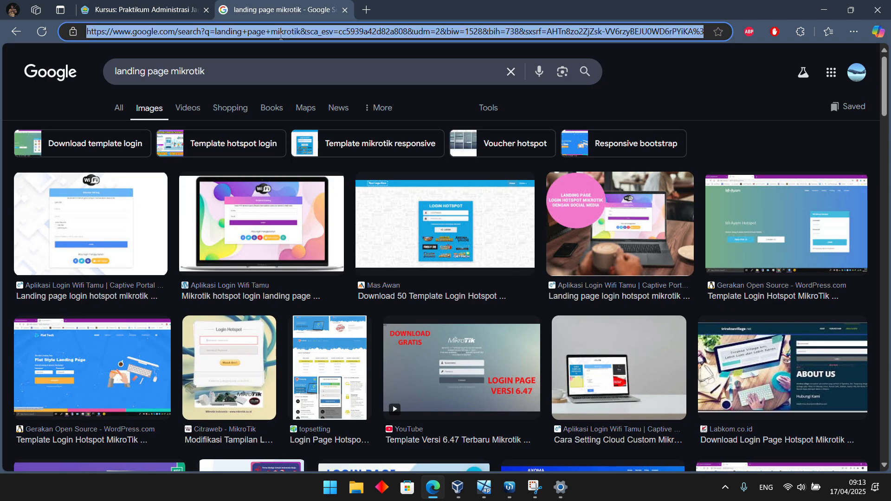
type("smtp ser")
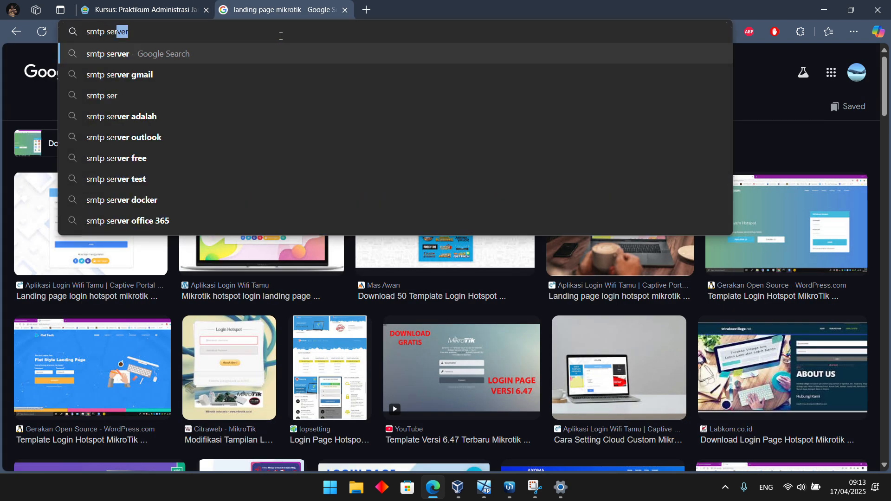
key("Return")
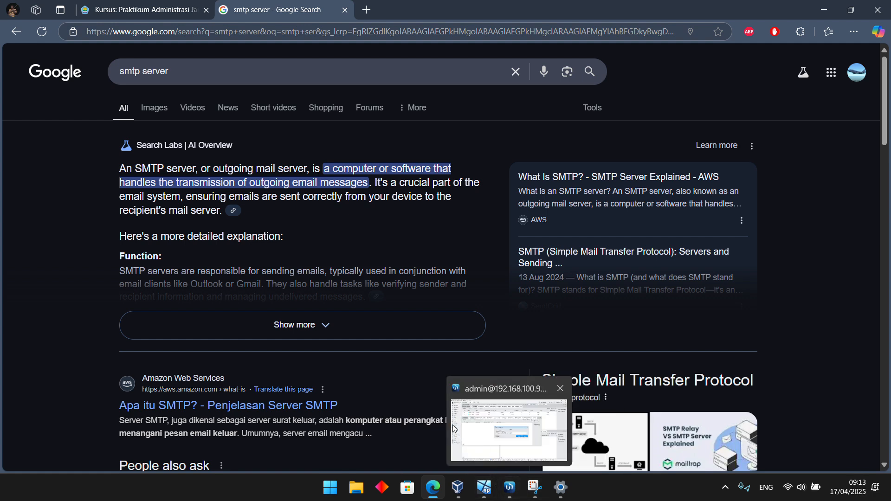
left_click(510, 487)
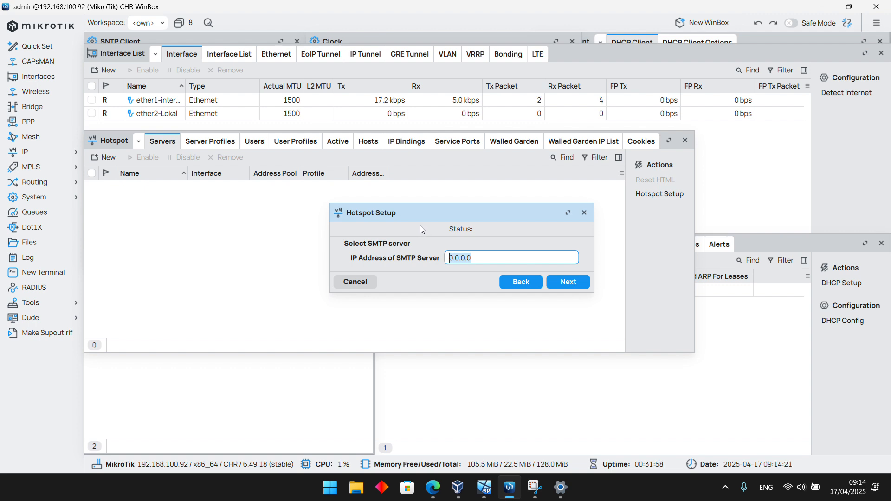
Keep 0.0.0.0 as the SMTP server and accept 8.8.8.8 and 1.1.1.1 as the hotspot's DNS servers
left_click(570, 282)
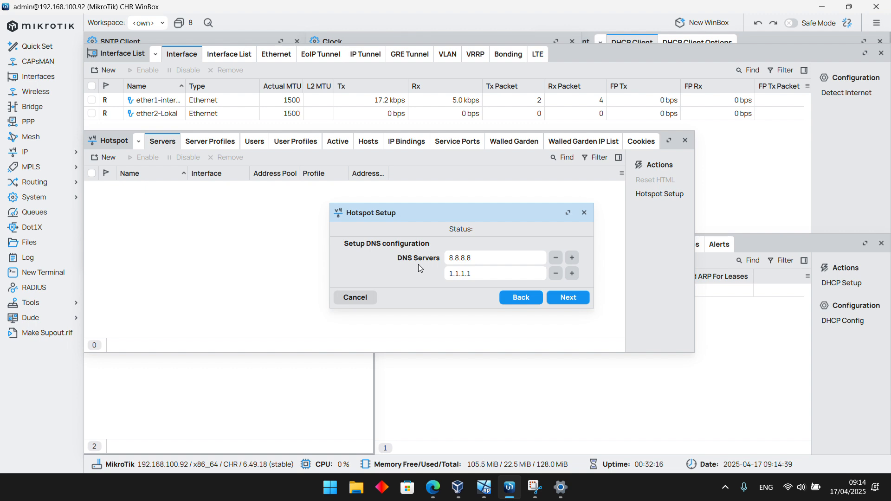
left_click(568, 297)
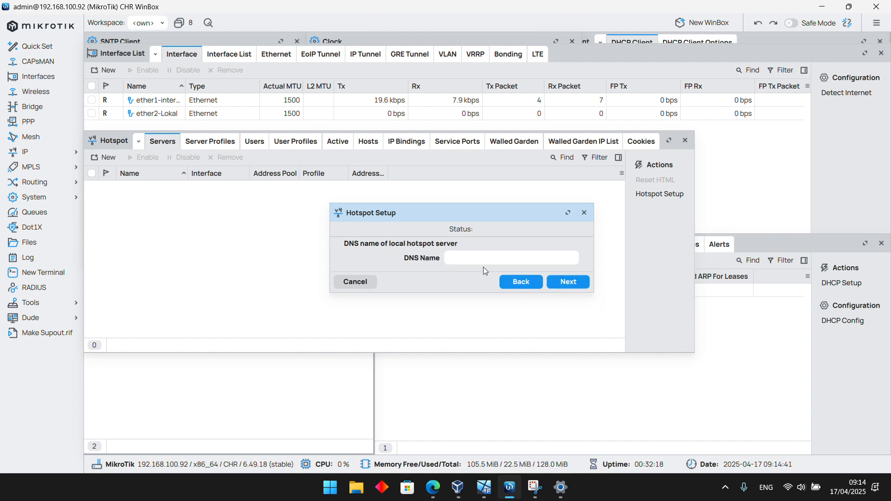
left_click(471, 257)
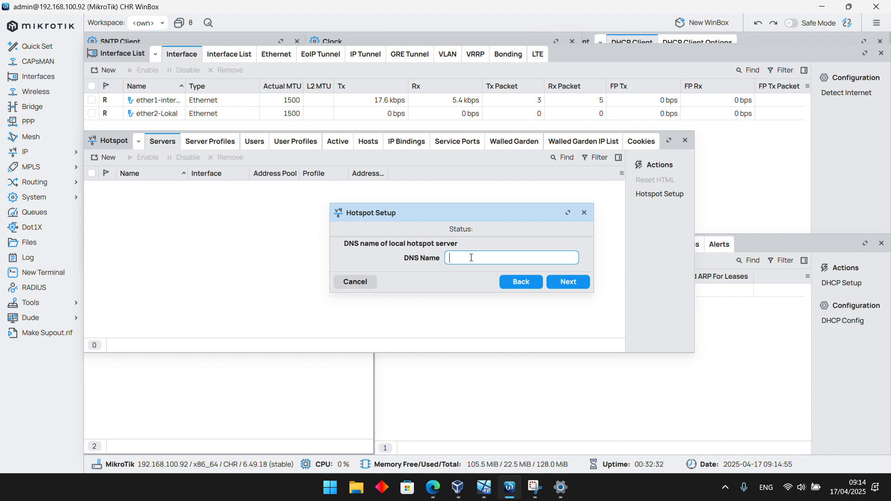
Check the router's addresses in the address list, and return to the DNS name entry of the Hotspot setup
left_click(243, 411)
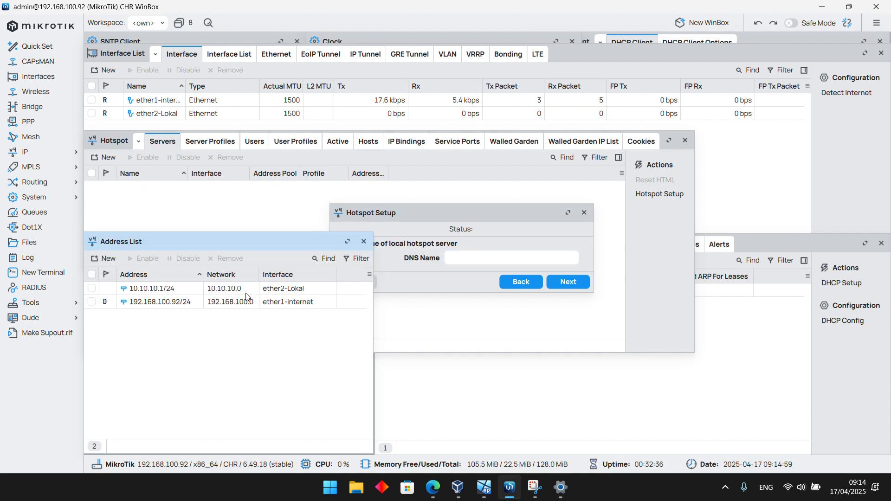
left_click(430, 290)
left_click(433, 308)
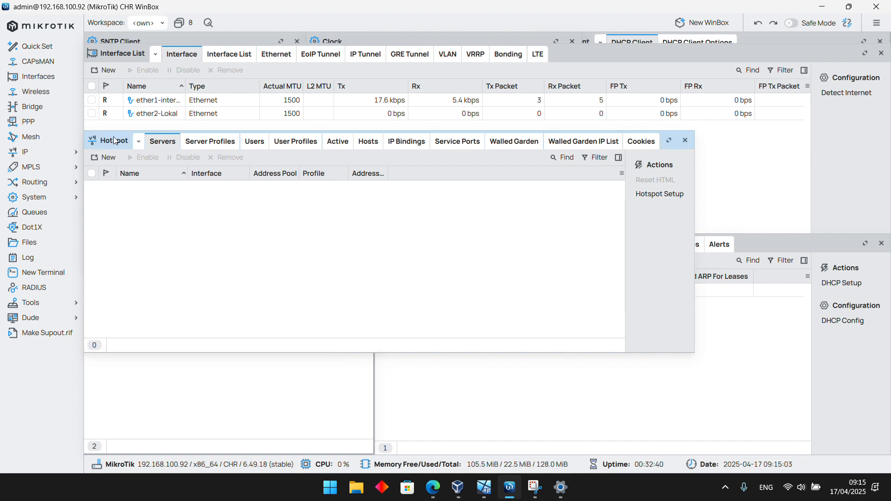
left_click_drag(116, 141, 115, 258)
left_click(366, 215)
left_click_drag(366, 215, 627, 328)
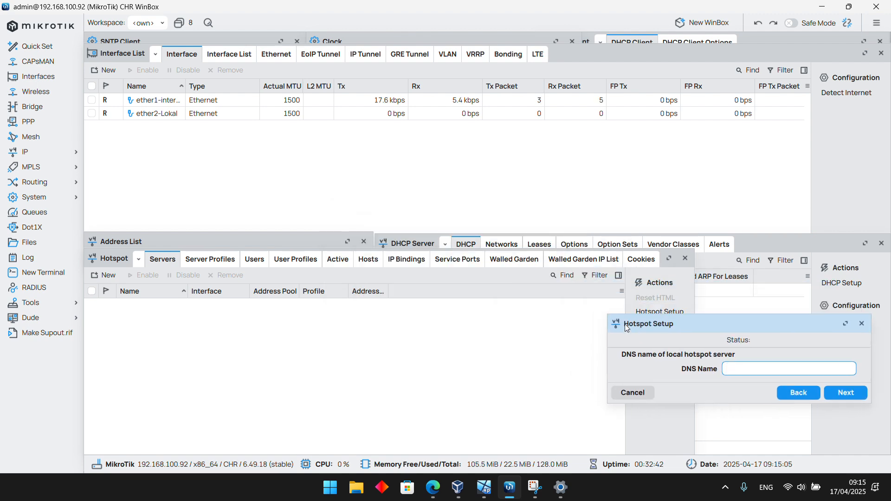
left_click_drag(110, 259, 110, 140)
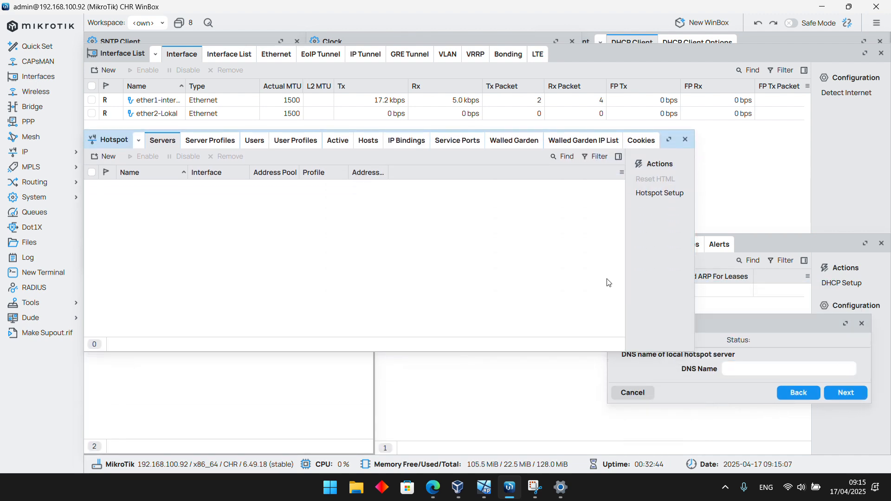
left_click(718, 327)
left_click_drag(718, 326, 466, 213)
left_click(527, 258)
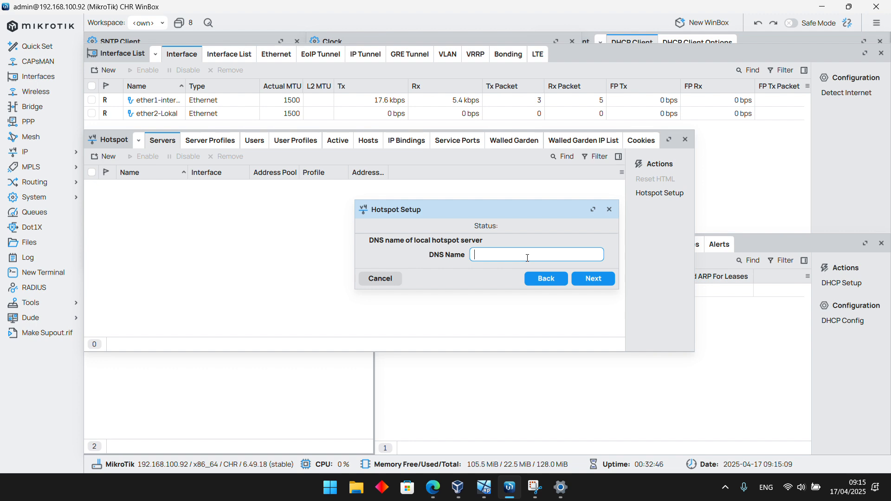
Enter a DNS name for the local hotspot server and continue the setup
type("pat")
key("BackSpace")
key("BackSpace")
type("olin")
key("BackSpace")
key("BackSpace")
type("metceb.hot")
key("Left")
key("Left")
key("Left")
key("Left")
key("BackSpace")
key("BackSpace")
key("BackSpace")
key("BackSpace")
key("BackSpace")
key("BackSpace")
key("BackSpace")
key("BackSpace")
type("aqbiln")
left_click(594, 278)
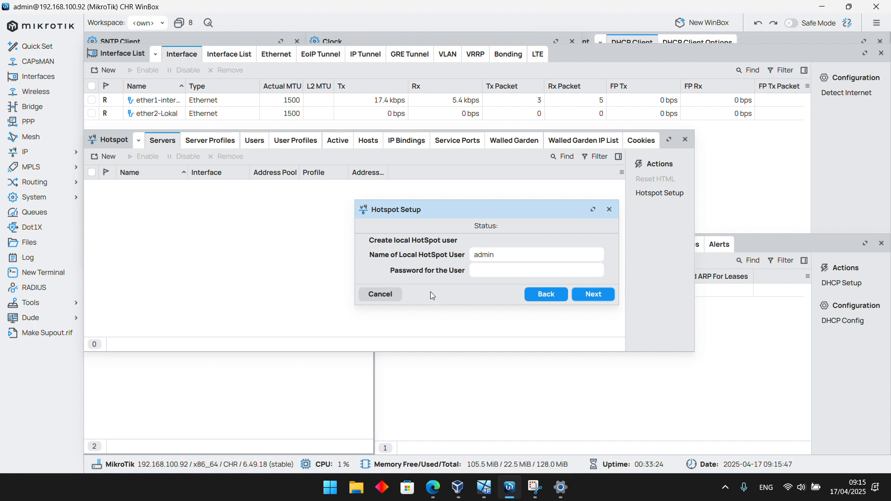
Enter the password for the local hotspot user admin and finish the Hotspot setup
left_click(481, 271)
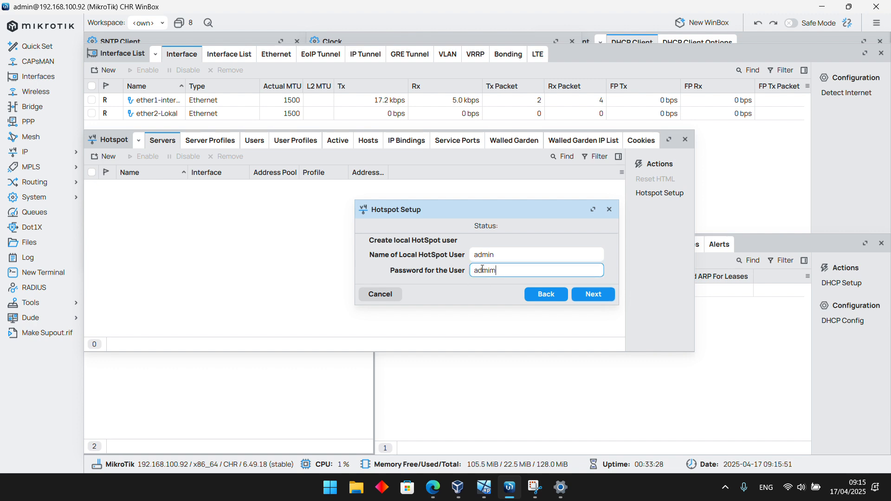
left_click(592, 298)
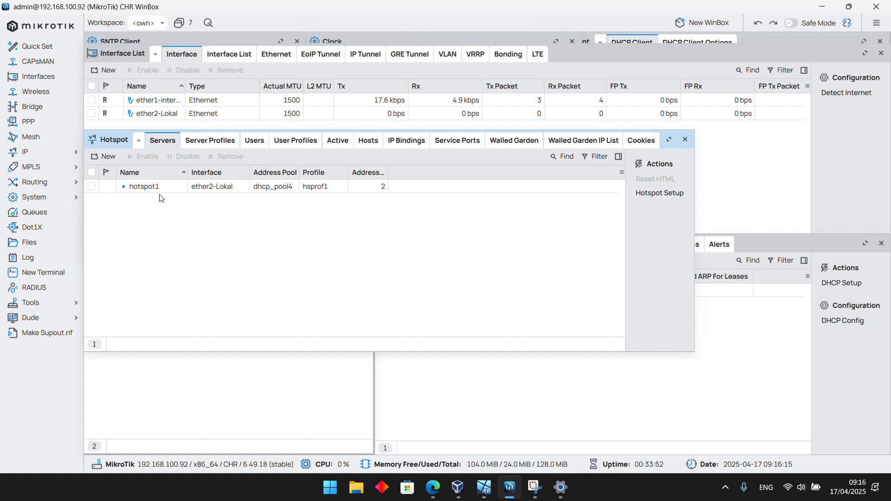
Review the settings of the hotspot server on ether2-Lokal and rename it Hotspot-Polmed-Kl
double_click(228, 188)
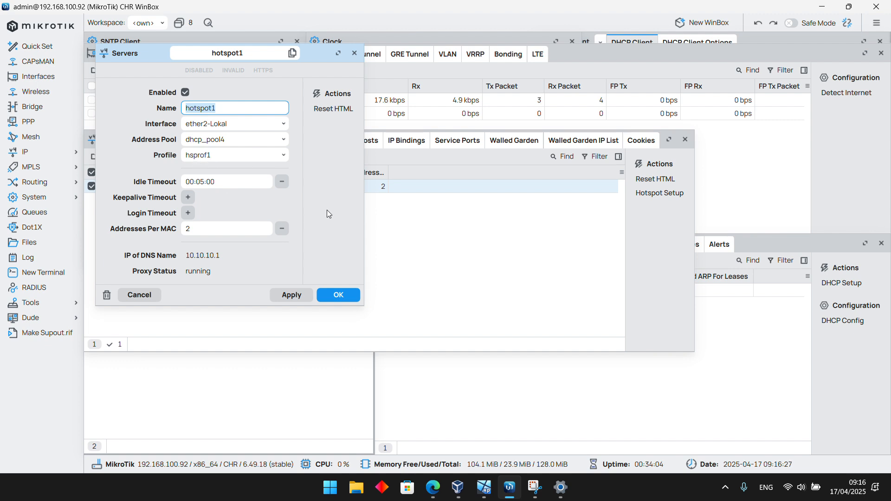
left_click(354, 53)
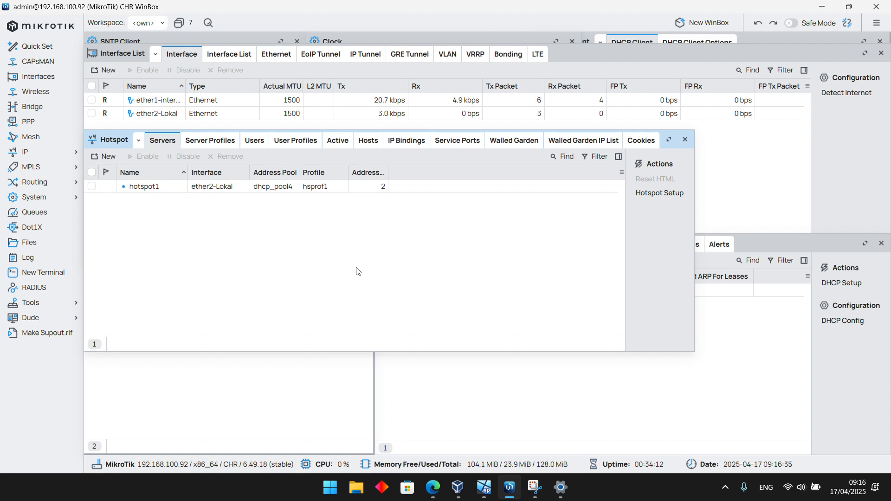
left_click(170, 189)
double_click(171, 188)
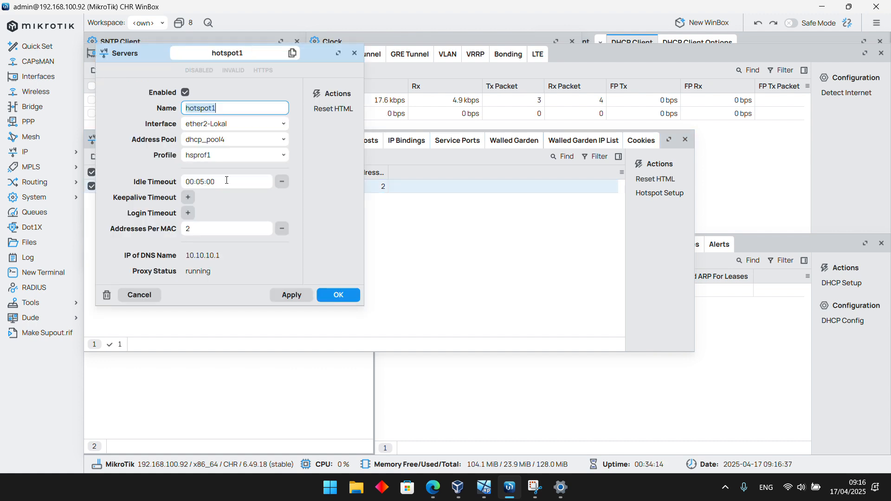
left_click(245, 107)
key("BackSpace")
key("BackSpace")
key("BackSpace")
key("BackSpace")
key("BackSpace")
key("BackSpace")
key("BackSpace")
key("BackSpace")
type("Hotspir")
key("BackSpace")
type("ot")
key("BackSpace")
type("-Polmed")
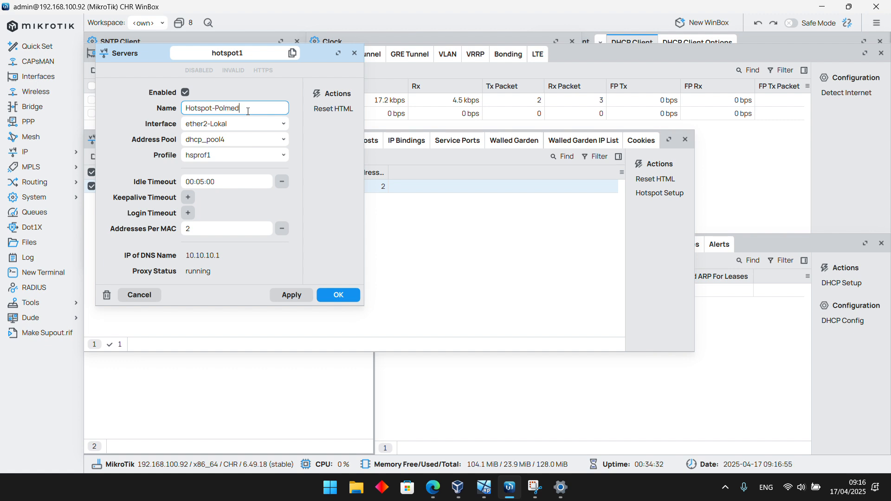
type("-Kl")
left_click(292, 295)
left_click(338, 296)
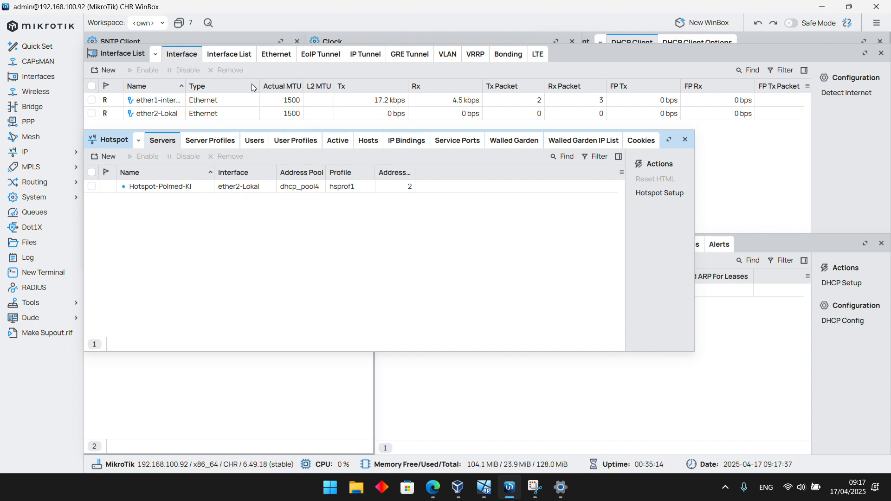
Open the firewall filter rules and widen the Action column to examine each rule's action
left_click(25, 152)
left_click(117, 269)
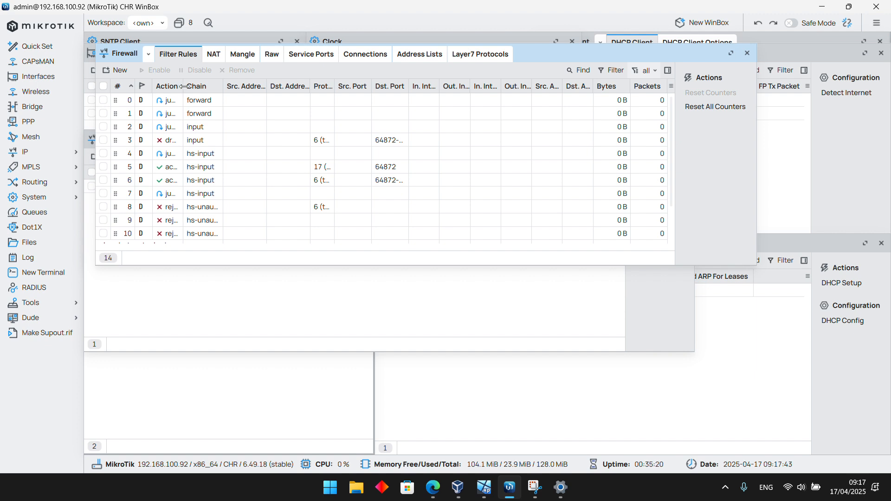
left_click_drag(181, 86, 213, 87)
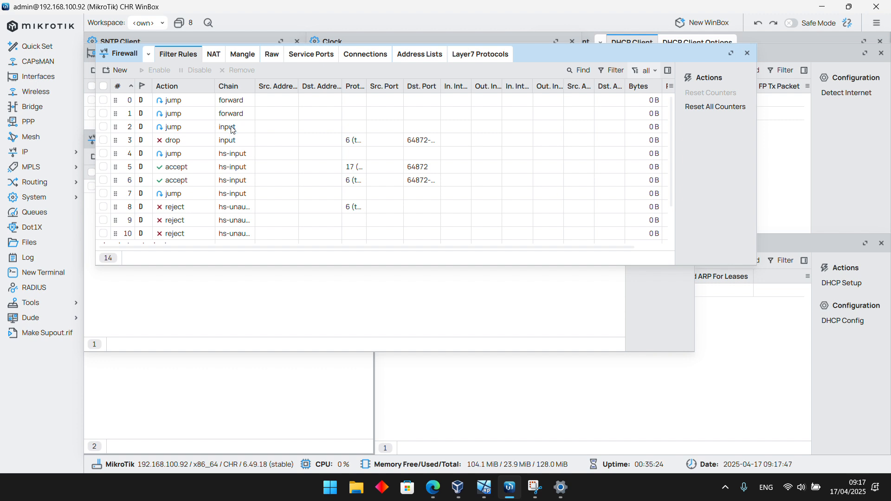
Review the firewall NAT rules and inspect the settings of the masquerade hotspot network rule
left_click(217, 61)
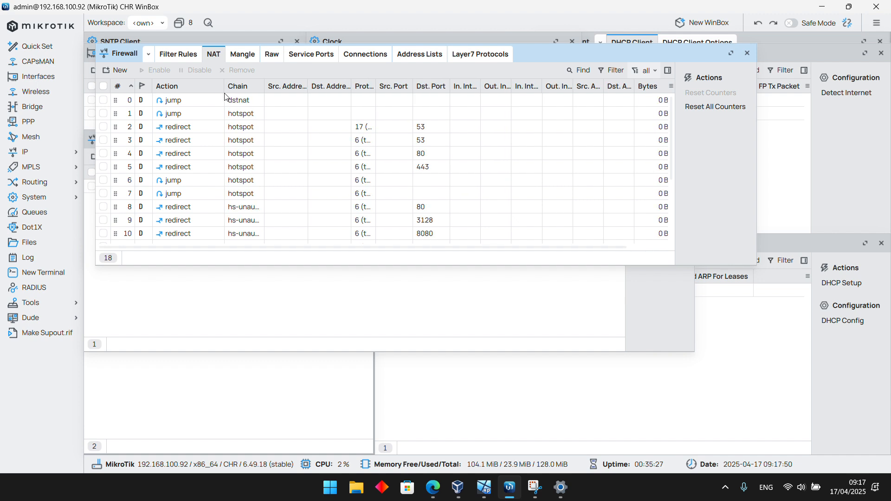
scroll(215, 145, "down", 3)
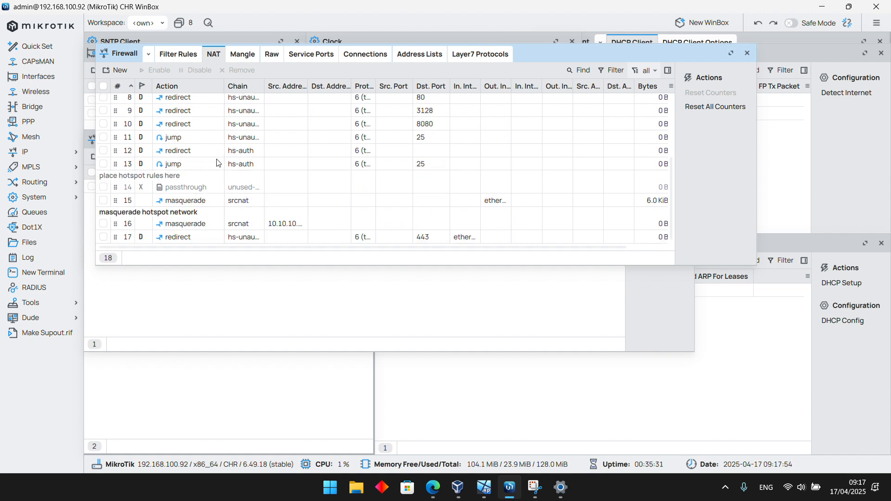
left_click(199, 226)
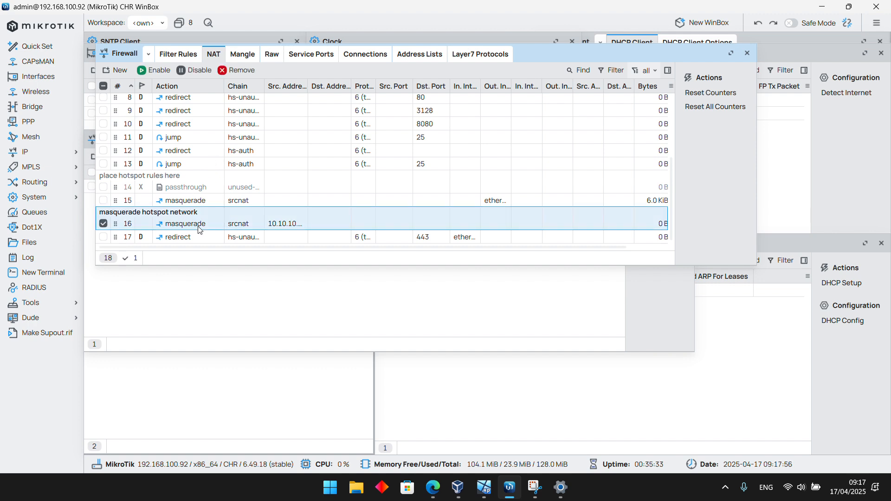
double_click(199, 227)
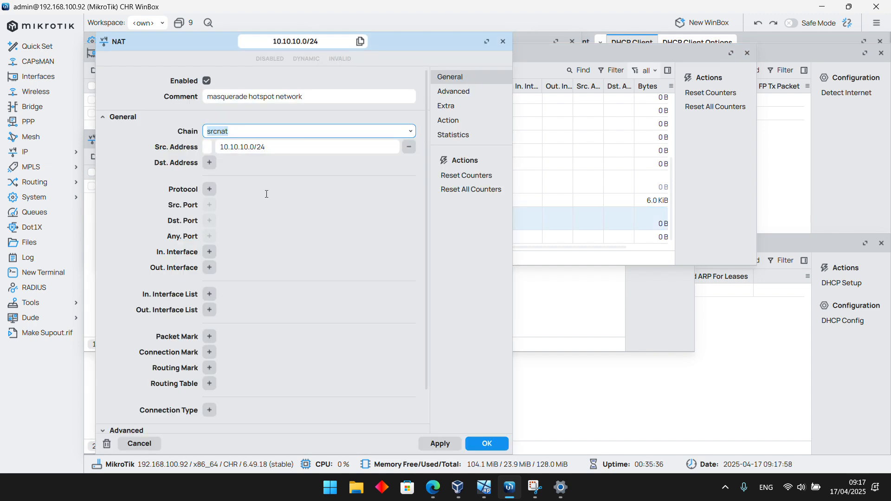
left_click(502, 41)
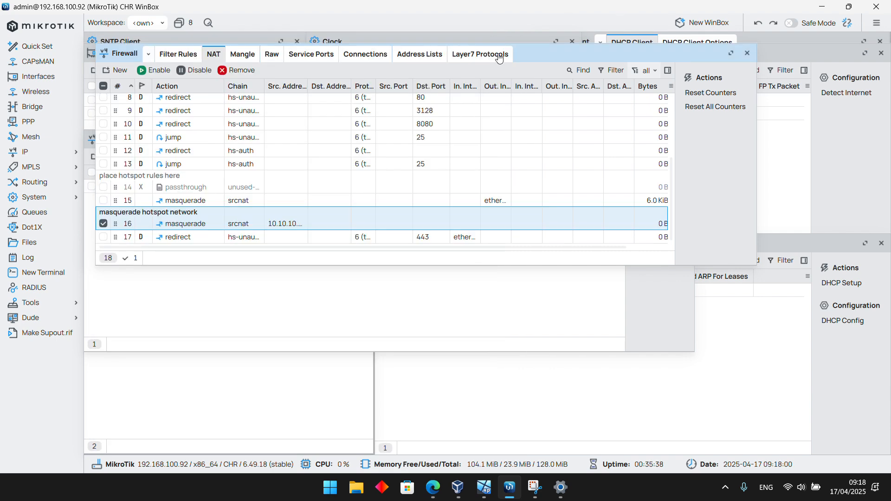
Inspect the dynamic NAT redirect rule for port 8080 and widen the NAT list's Protocol column
double_click(187, 134)
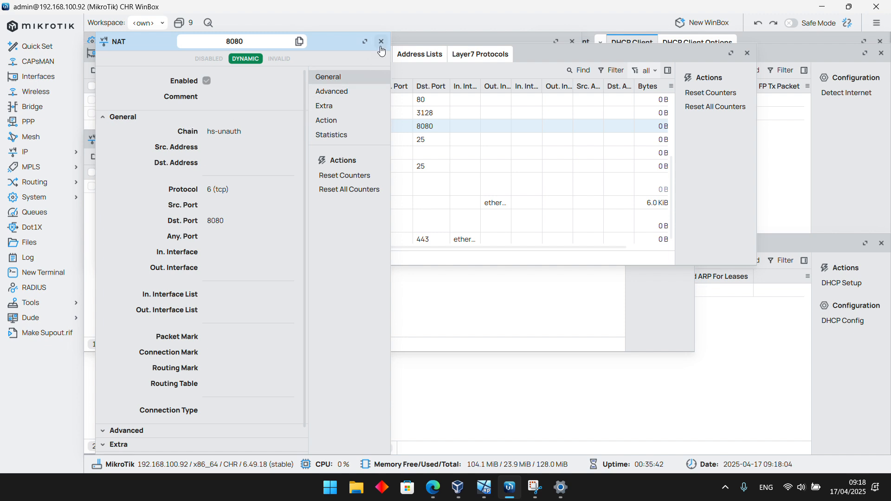
left_click(381, 42)
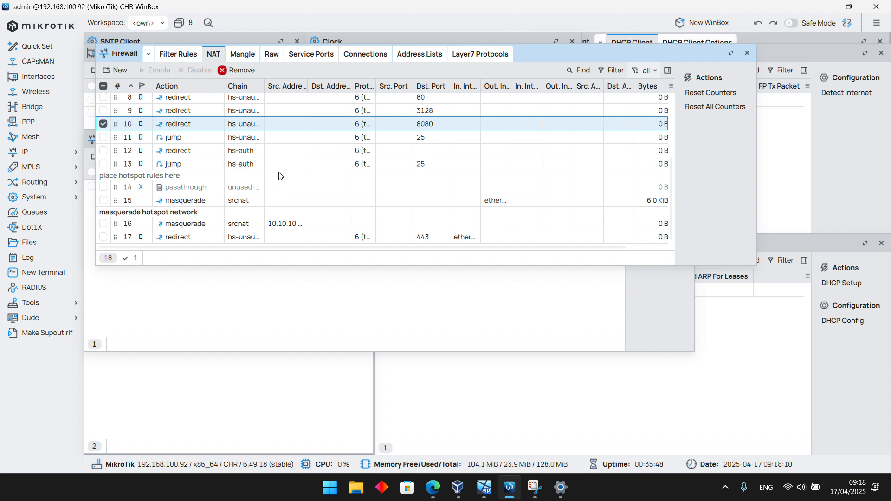
scroll(297, 163, "up", 3)
scroll(300, 166, "up", 2)
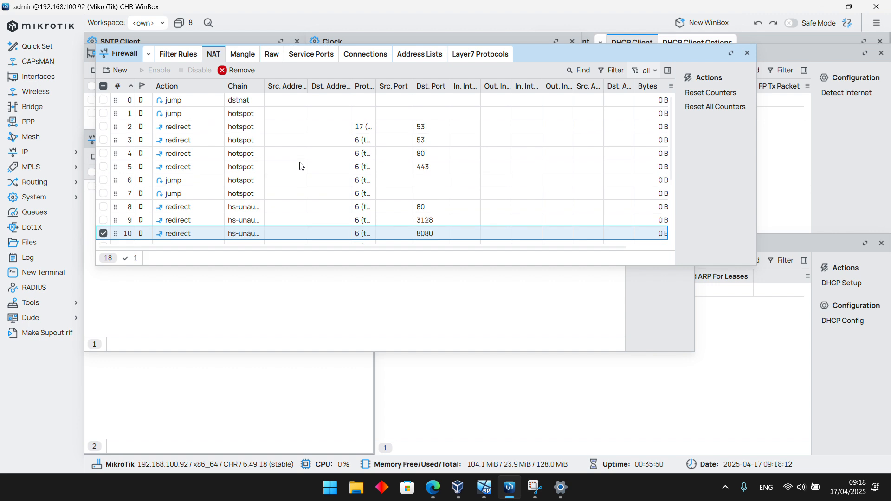
left_click_drag(376, 86, 399, 87)
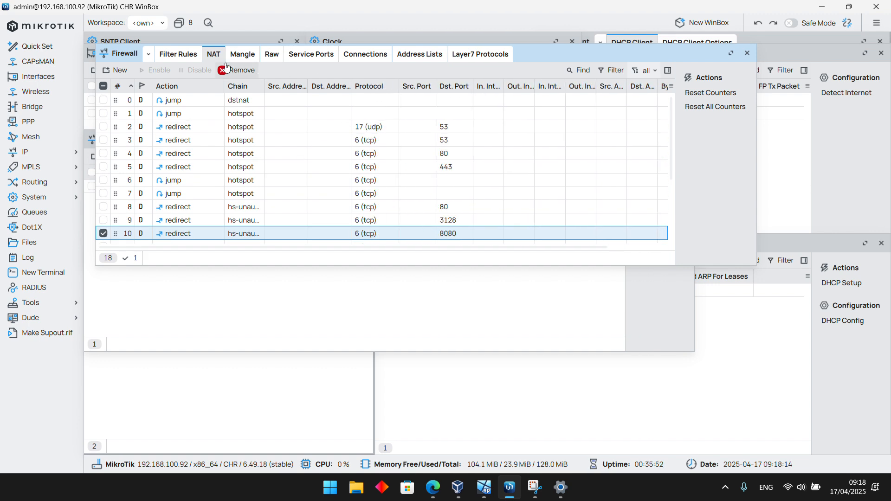
Widen the Protocol and Dst. Port columns of the firewall filter rules to read their full values
left_click(196, 54)
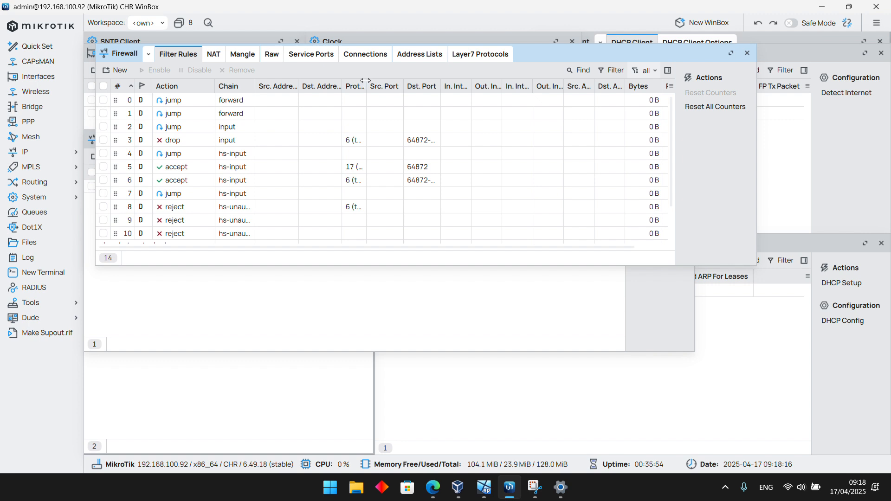
left_click_drag(366, 80, 395, 82)
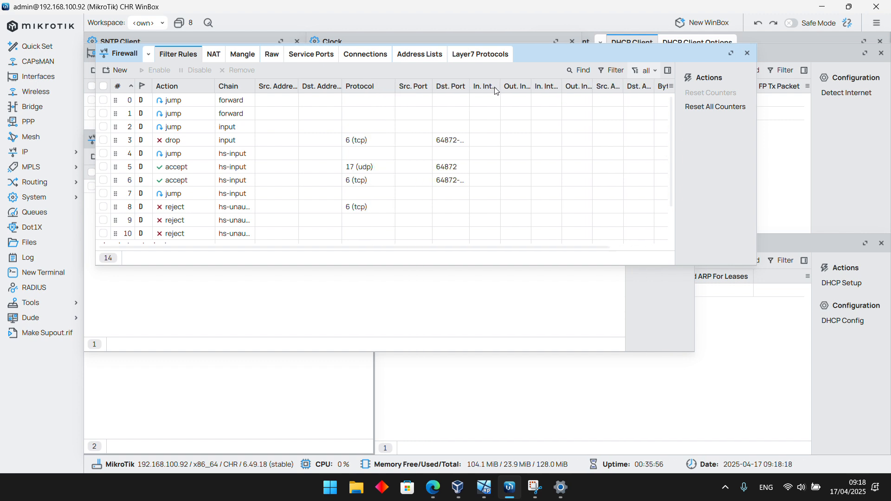
left_click_drag(469, 86, 501, 88)
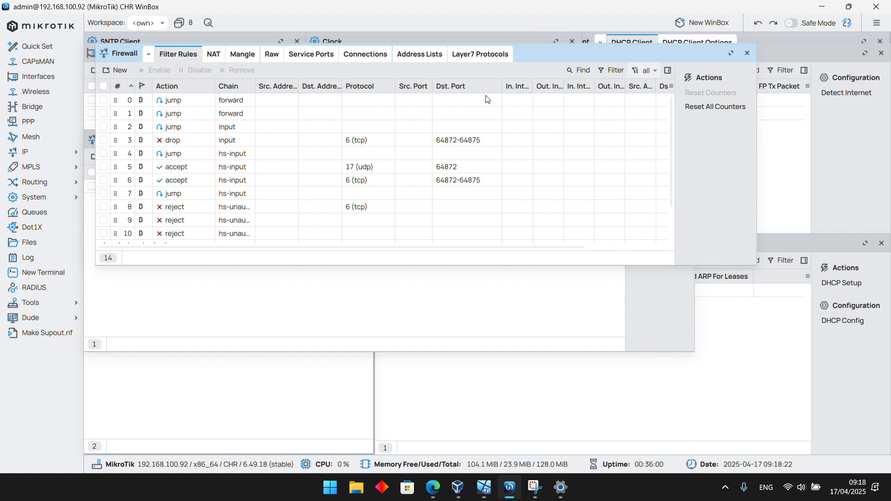
Open the router's file list and examine the contents of the hotspot directory, enlarging the window and collapsing the directory when done
left_click(66, 205)
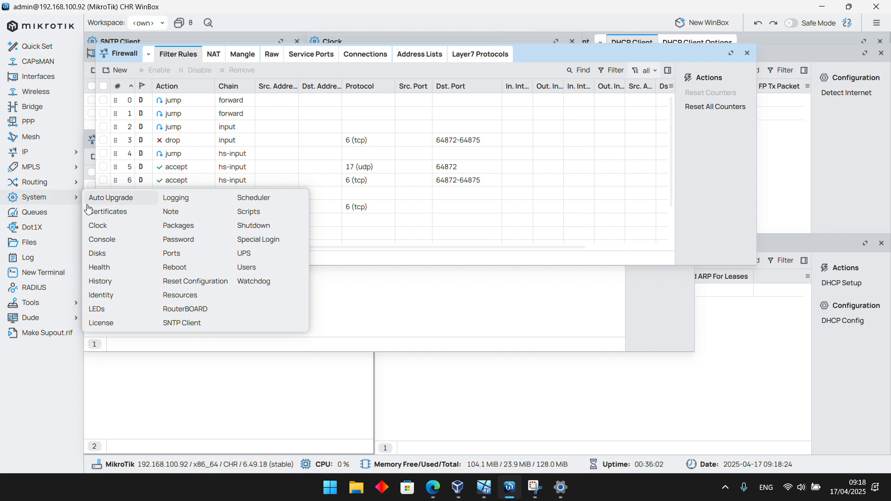
left_click(37, 247)
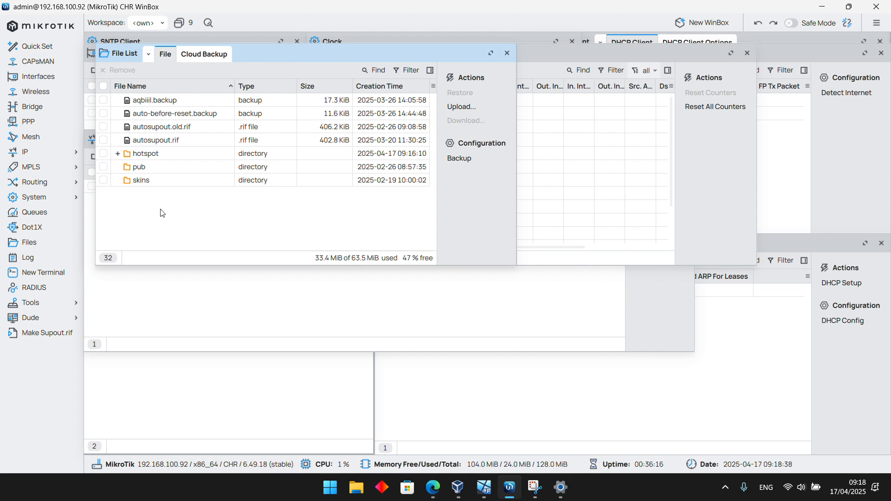
left_click(119, 158)
scroll(374, 195, "down", 3)
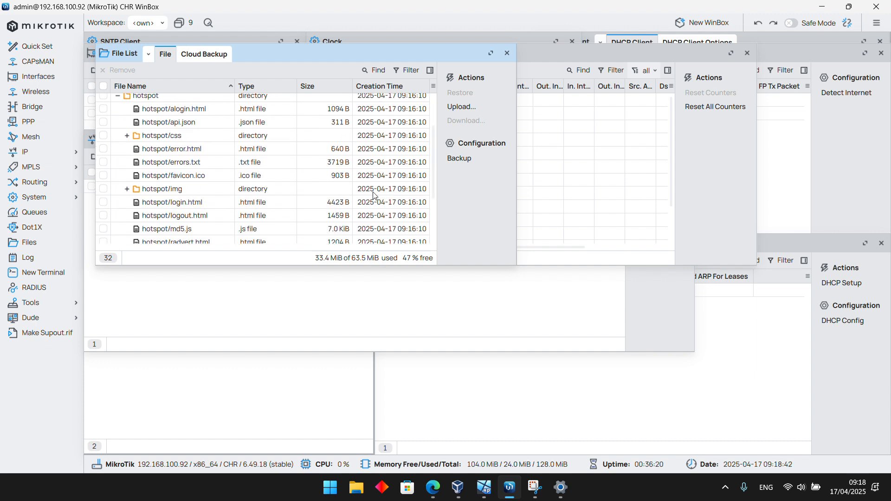
scroll(374, 195, "up", 3)
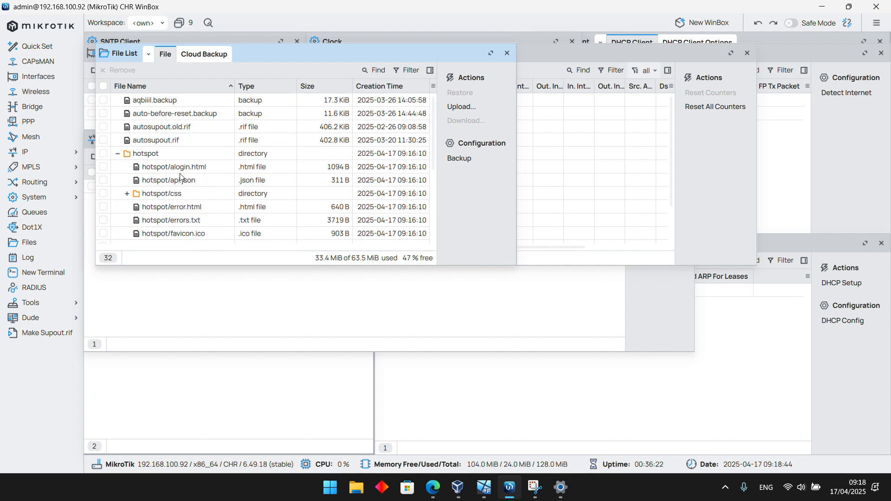
scroll(181, 178, "down", 8)
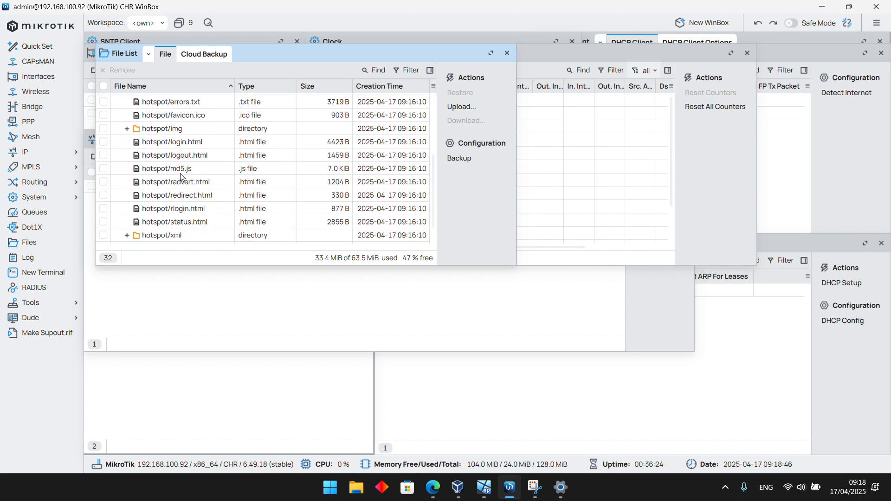
scroll(188, 204, "up", 3)
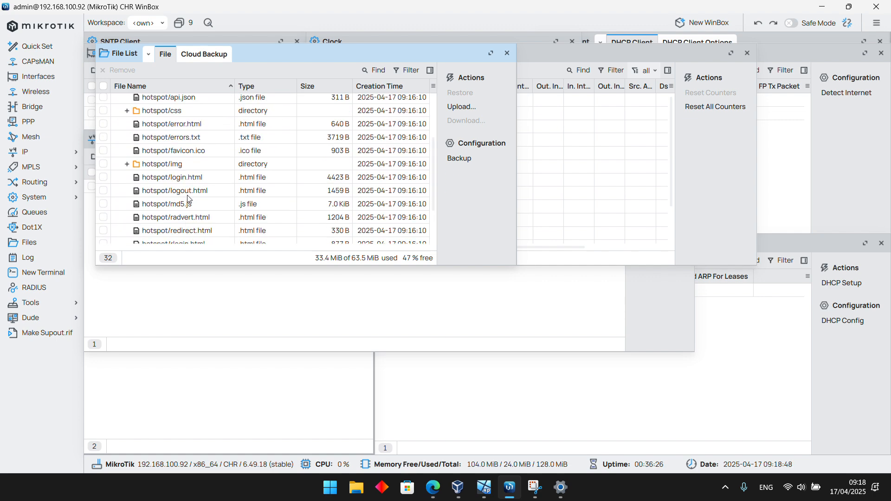
scroll(187, 195, "down", 3)
scroll(188, 198, "up", 3)
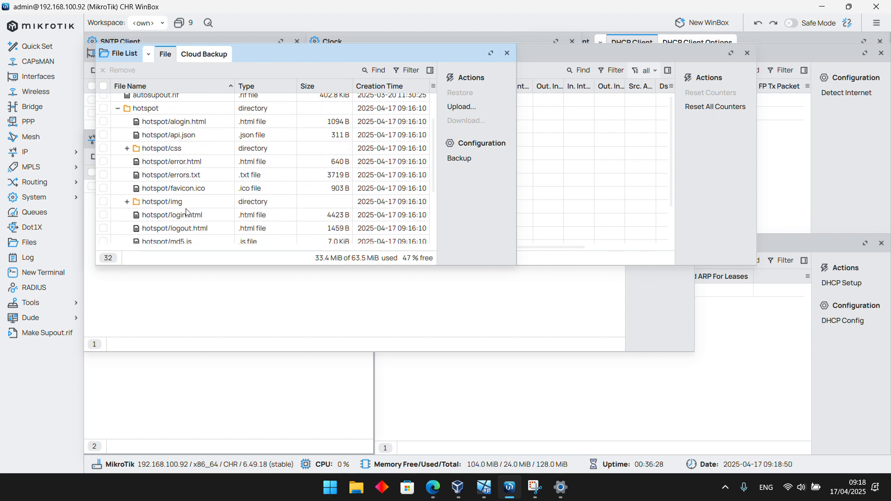
scroll(184, 214, "down", 3)
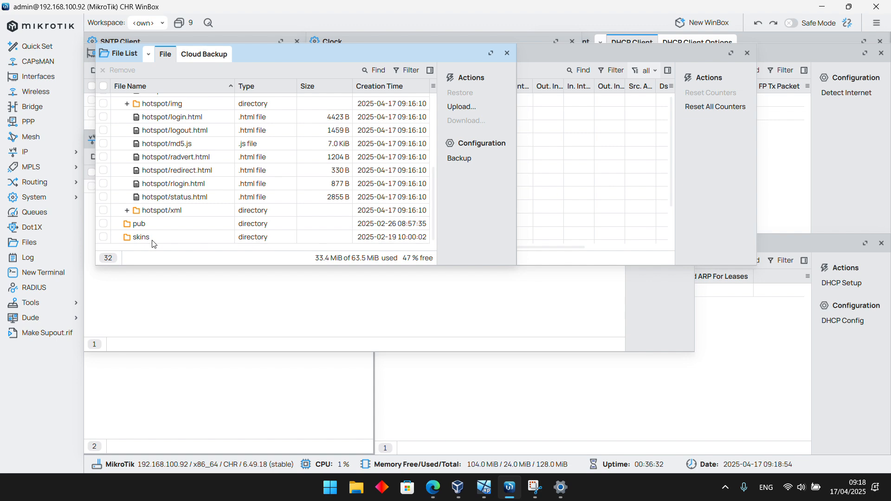
left_click_drag(464, 265, 430, 405)
left_click(118, 154)
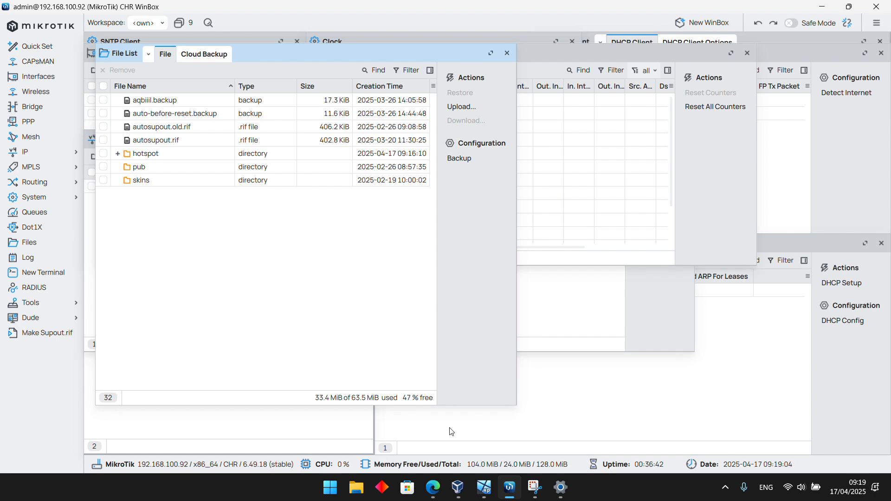
Switch to the Windows XP SP3 virtual machine and minimize its browser to show the desktop
mouse_move(487, 481)
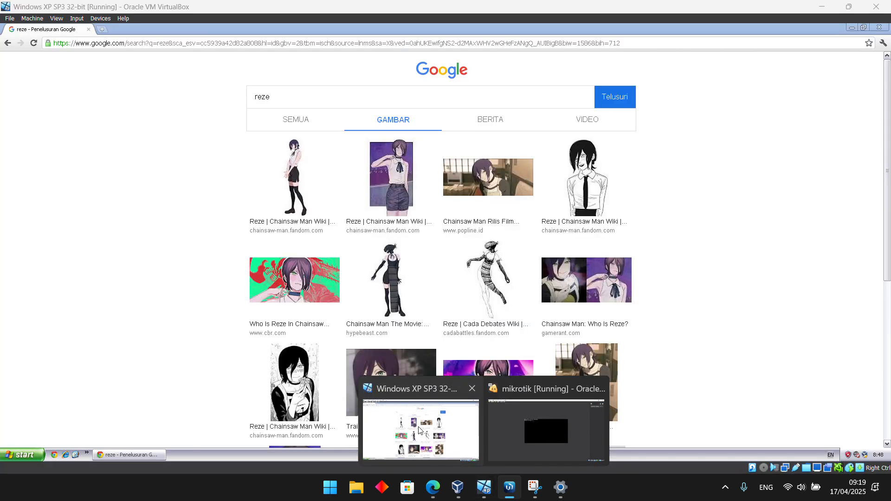
left_click(419, 429)
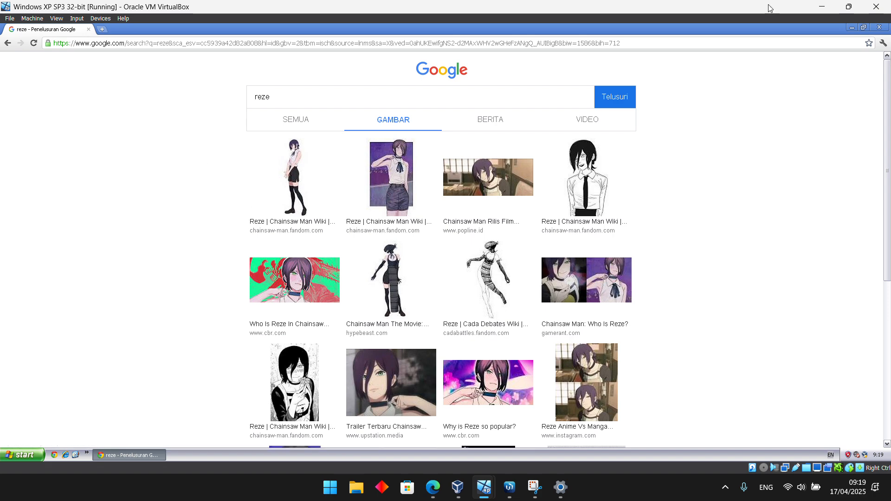
left_click(852, 27)
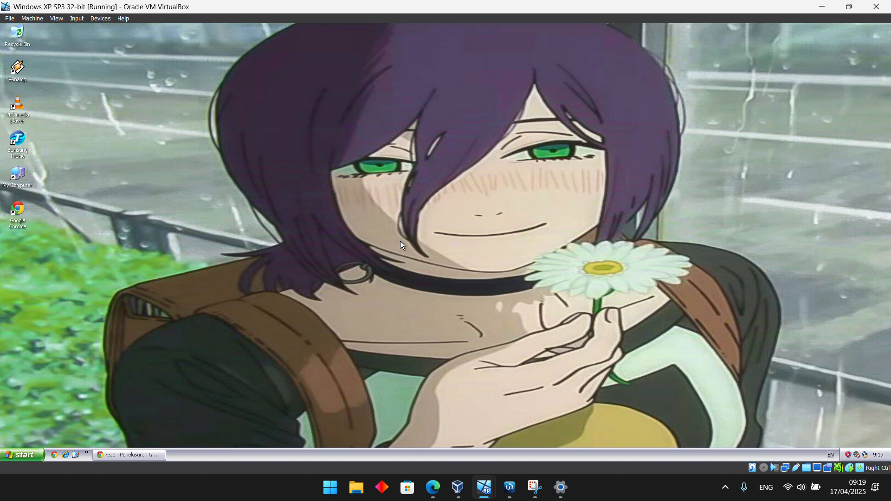
Unmute the Windows XP virtual machine's sound and raise its volume
left_click(856, 457)
left_click(826, 449)
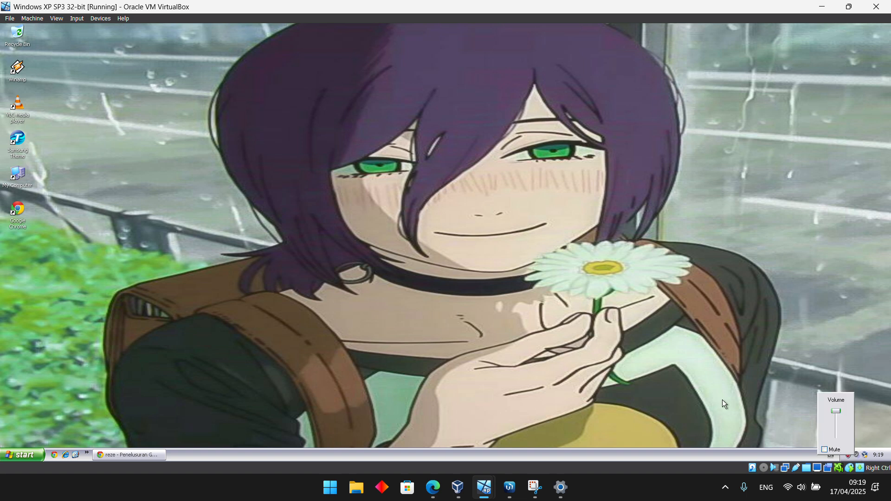
left_click_drag(837, 409, 836, 400)
left_click(708, 303)
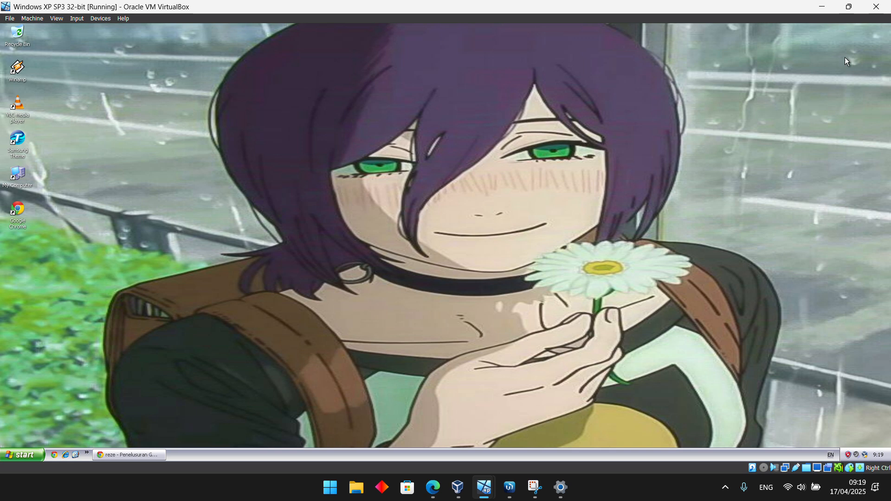
Minimize the virtual machine, switch to the host's web browser and open the mocca.id tutorial on MikroTik hotspot and Mikhmon vouchers
left_click(821, 7)
left_click(822, 9)
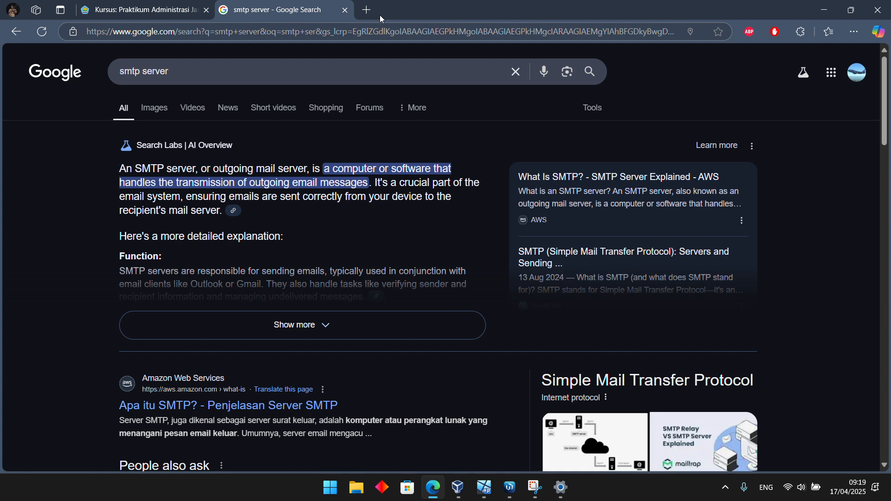
left_click(282, 32)
type("m")
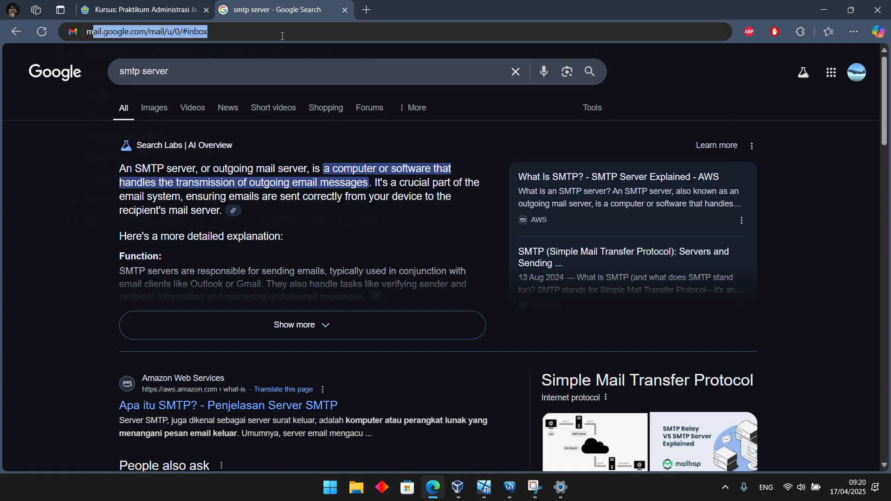
type("oc")
key("Return")
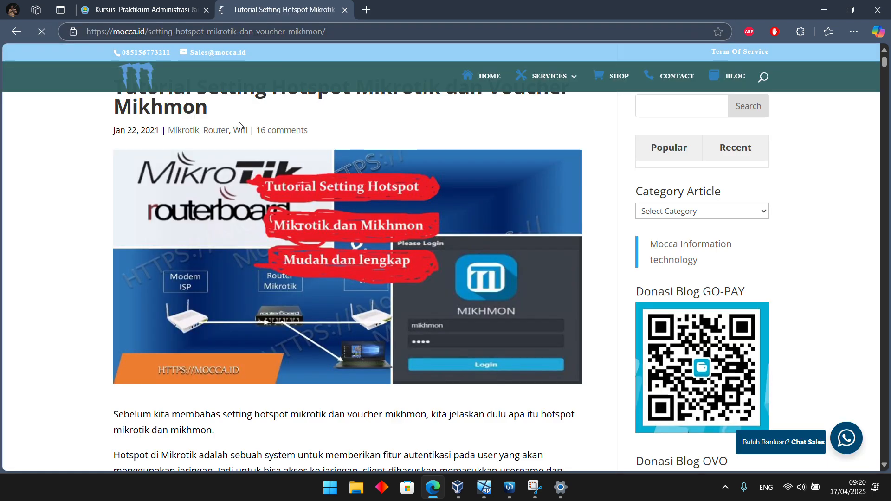
Browse the tutorial's Mikhmon login section and open the Mikhmon+webserver download link in its list of setup steps
scroll(322, 263, "down", 10)
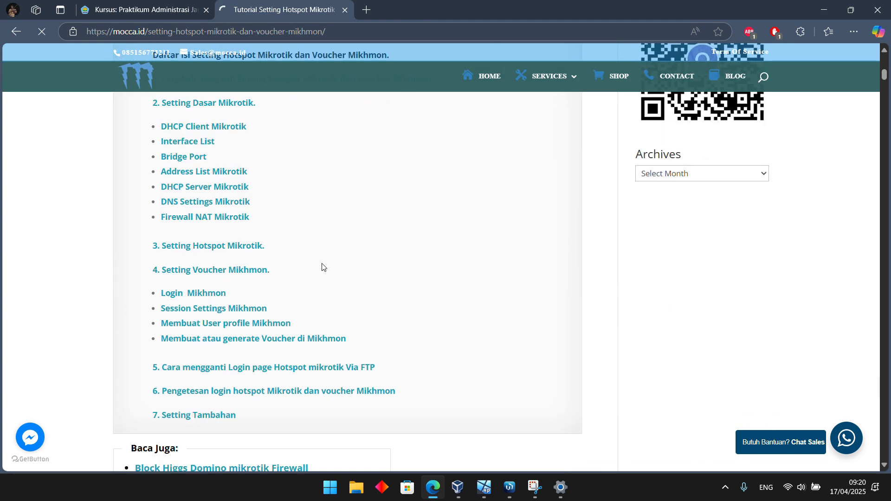
left_click(197, 297)
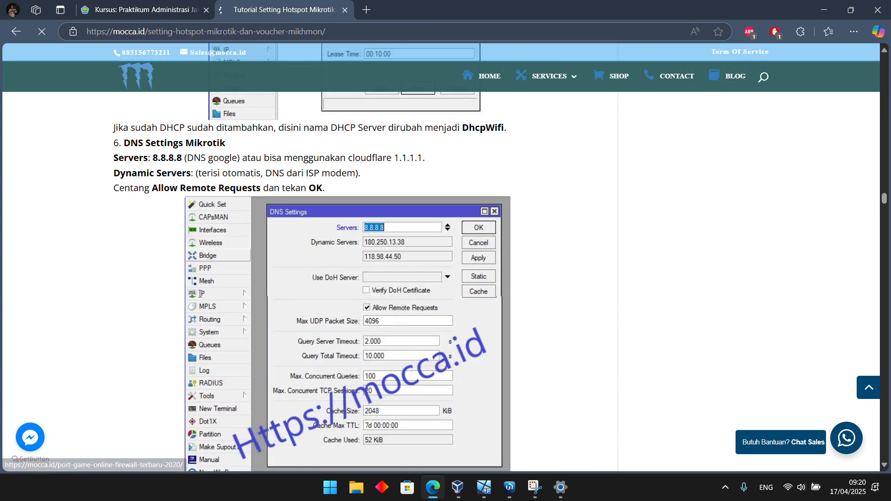
scroll(254, 308, "up", 3)
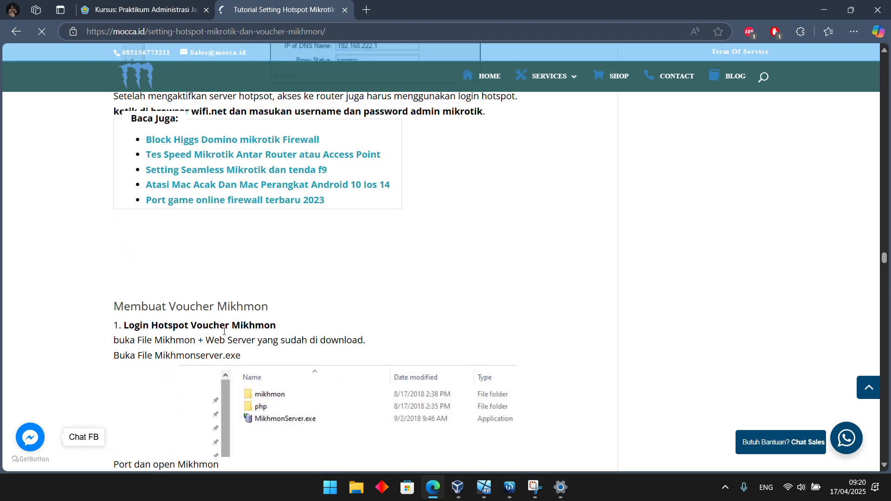
scroll(250, 341, "up", 2)
scroll(249, 341, "up", 3)
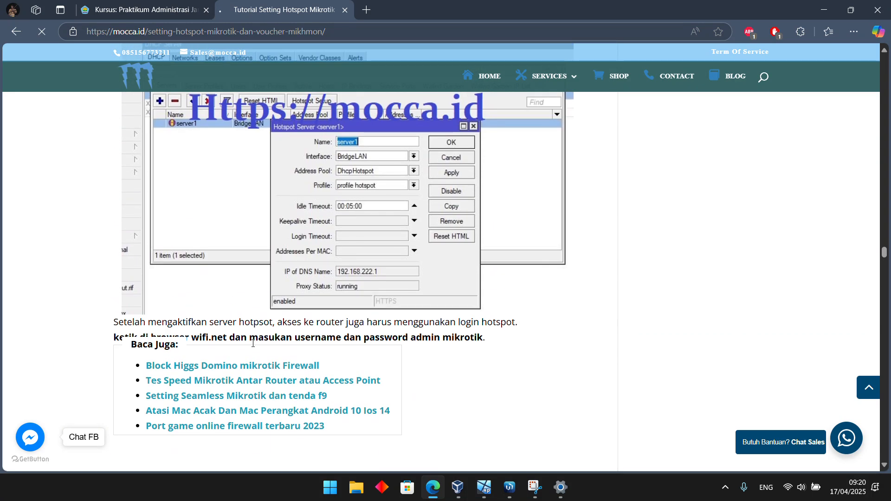
left_click_drag(884, 253, 870, 86)
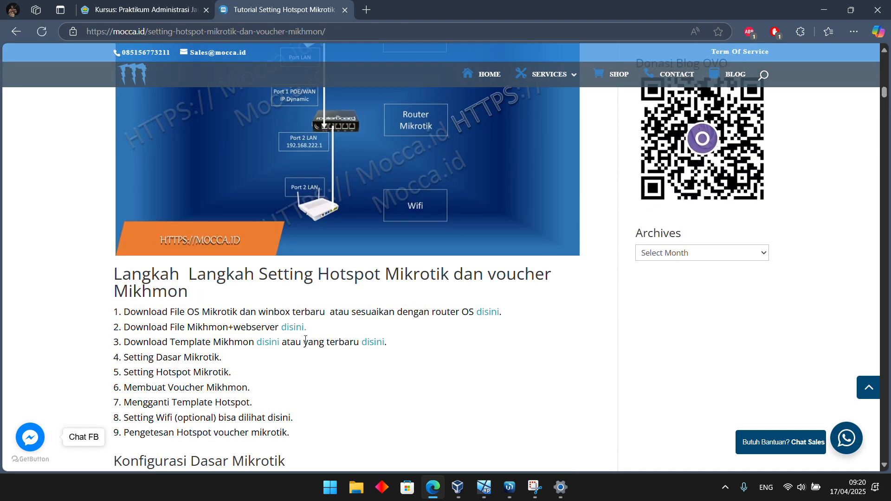
left_click(293, 330)
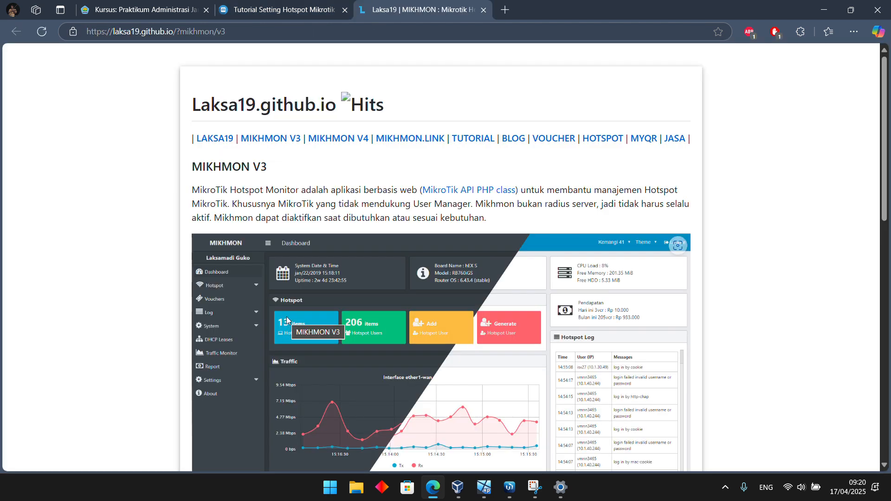
Download the MIKHMON V3 + Webserver package from the Laksa19 site and dismiss the download completion dialog
scroll(333, 285, "down", 12)
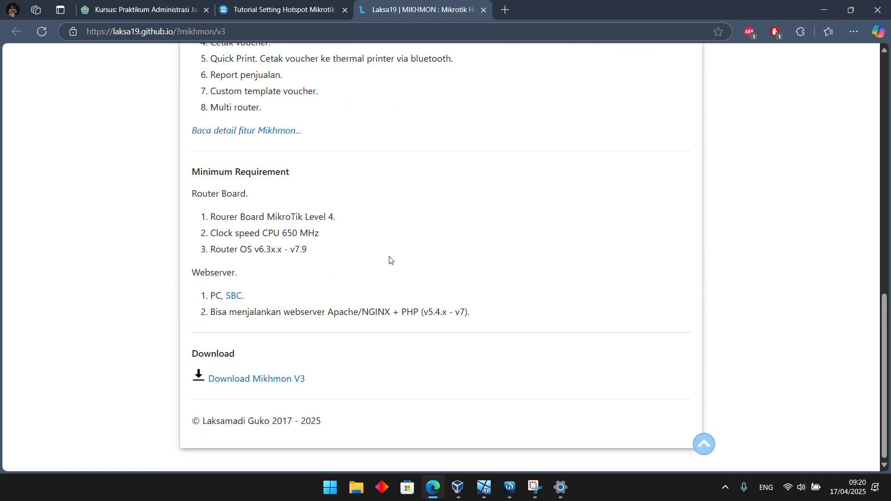
left_click(276, 380)
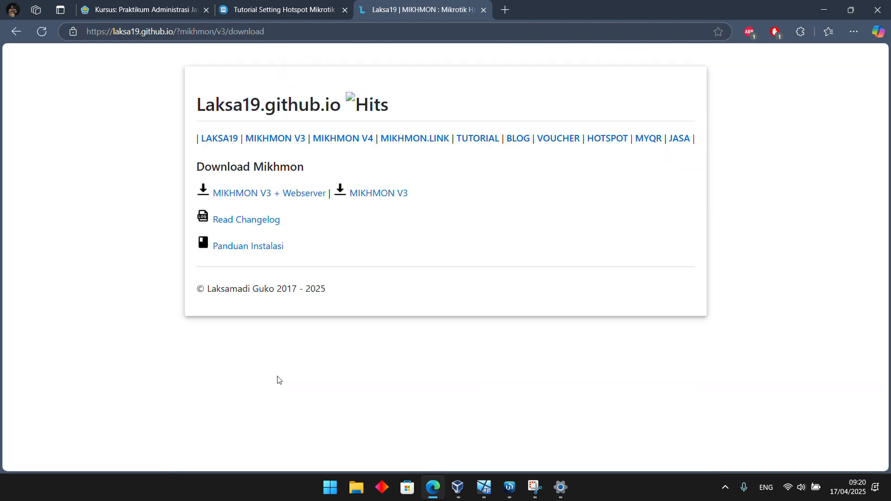
left_click(272, 199)
left_click(441, 286)
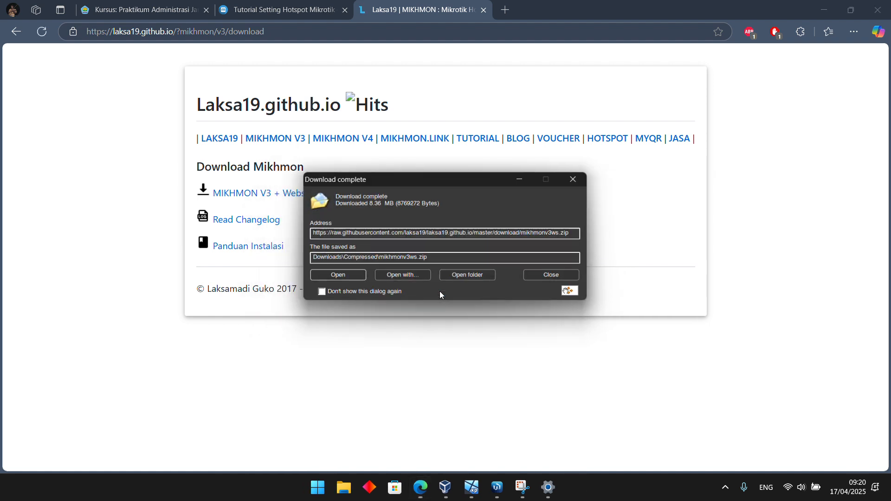
left_click(552, 276)
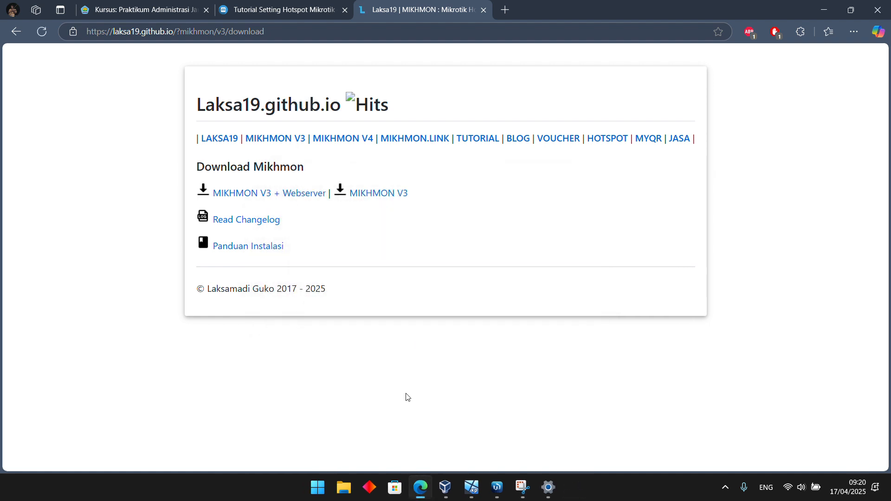
Switch to File Explorer and extract the mikhmonv3ws archive from the Compressed downloads folder to C:\
key("super+e")
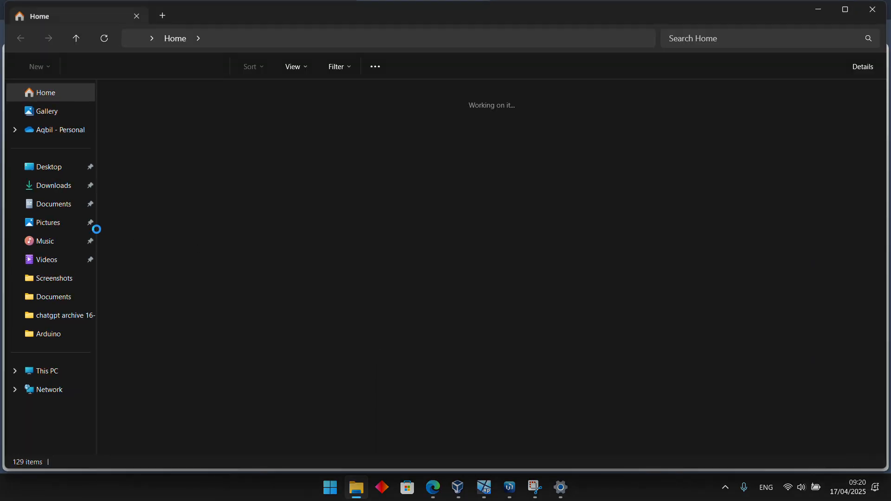
left_click(402, 130)
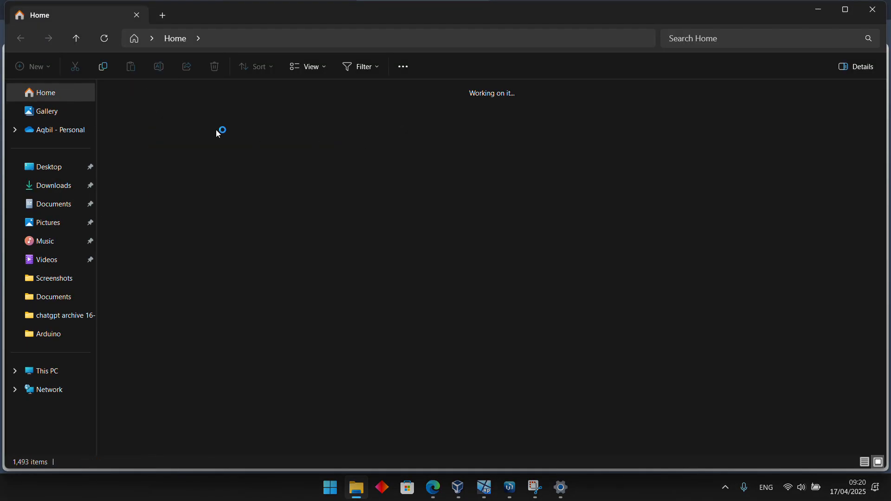
double_click(147, 130)
left_click(155, 124)
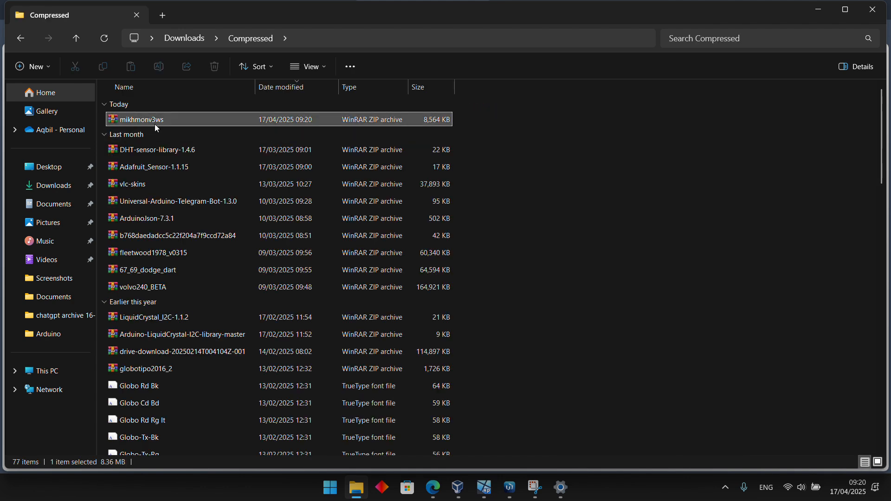
left_click_drag(154, 124, 205, 182)
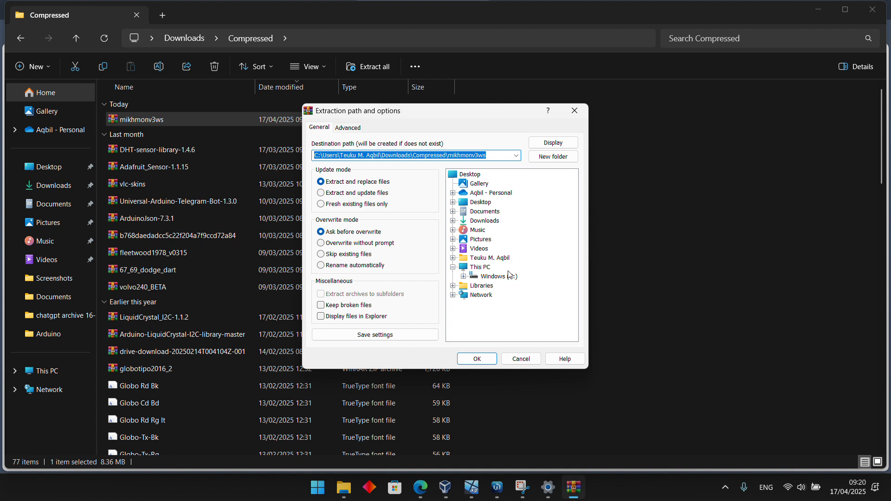
left_click(499, 277)
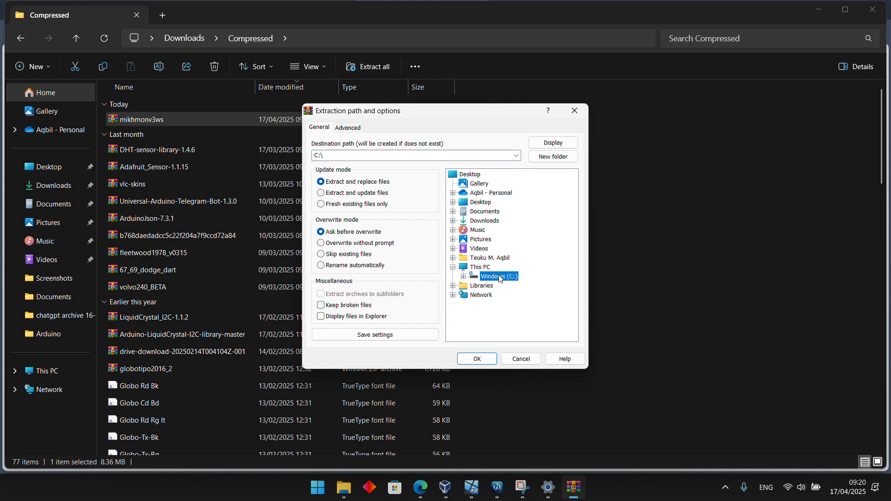
left_click(487, 357)
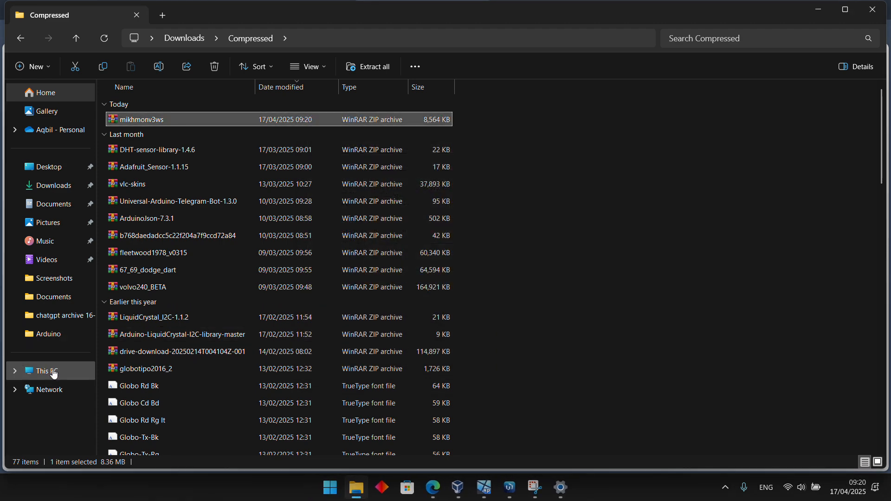
Open the extracted Mikhmon Server folder on the Windows (C:) drive
left_click(54, 374)
double_click(187, 117)
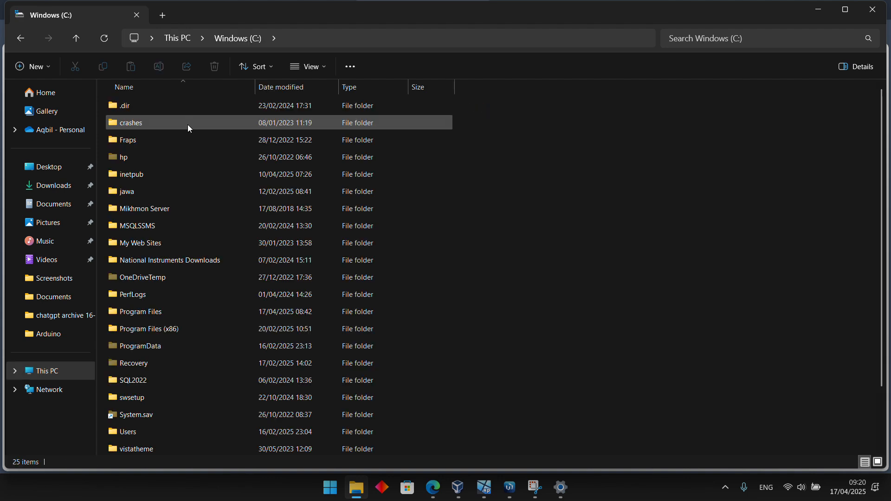
scroll(240, 288, "down", 2)
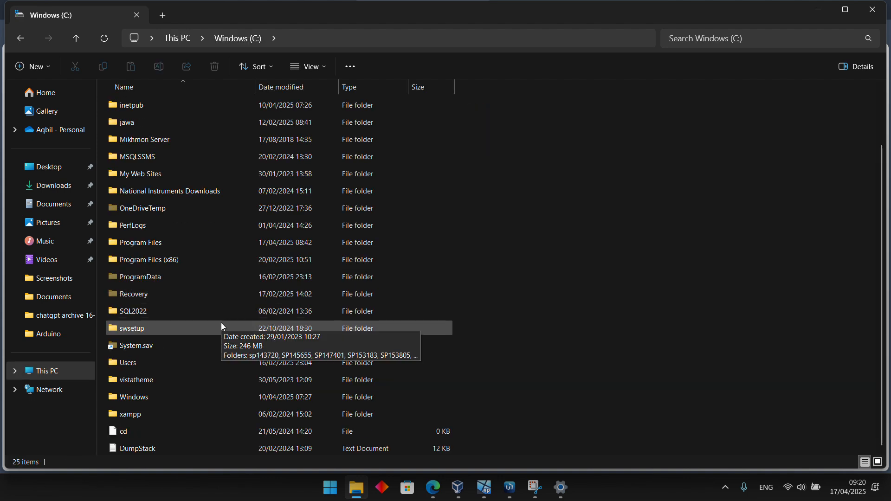
scroll(221, 322, "up", 2)
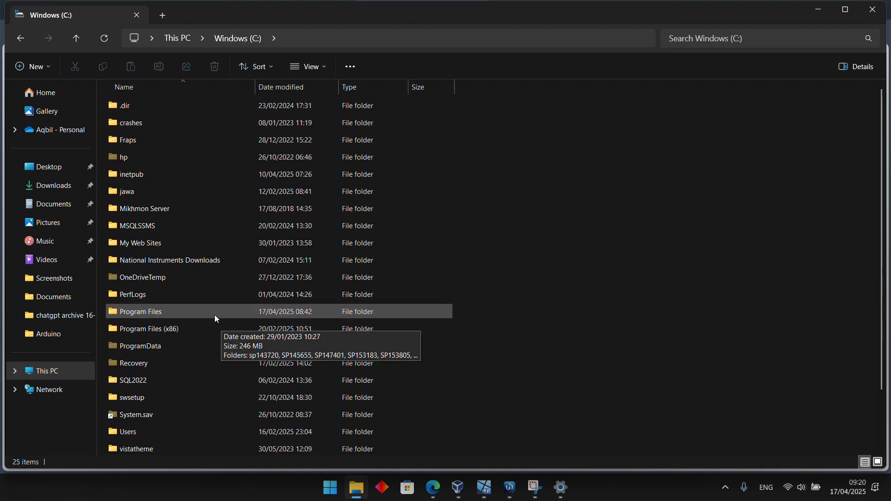
double_click(154, 213)
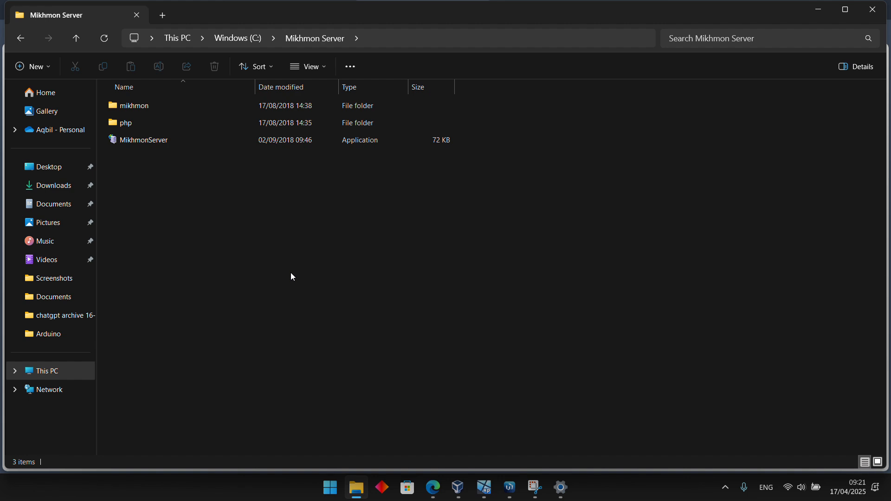
Start the MikhmonServer application and allow its PHP CLI through Windows Firewall on public and private networks
double_click(160, 141)
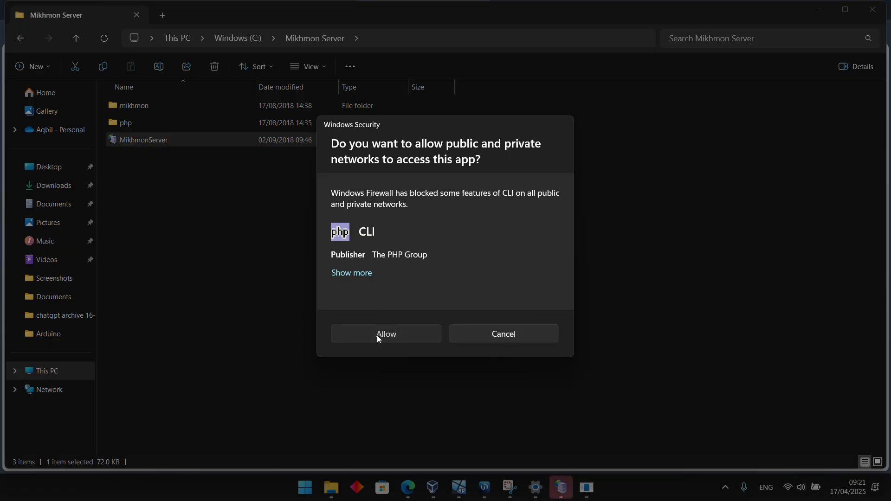
left_click(377, 335)
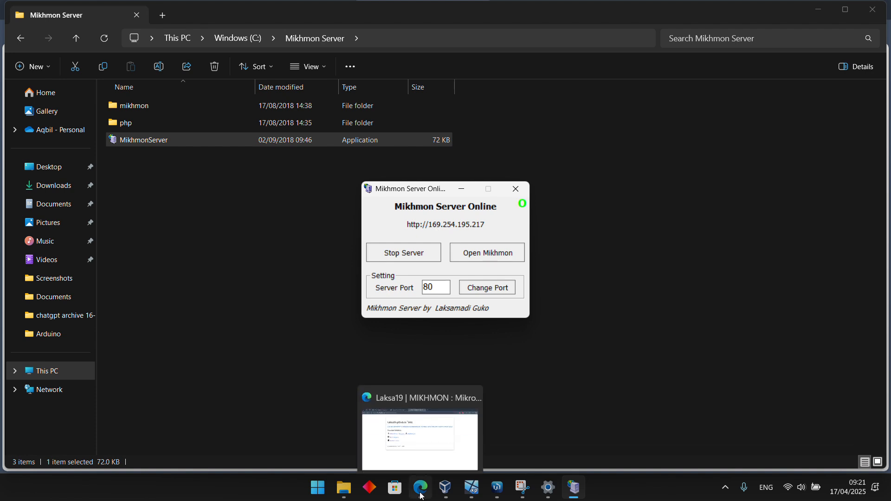
Switch to Microsoft Edge and open the Mikhmon login page at the server address 169.254.195.217
left_click(421, 495)
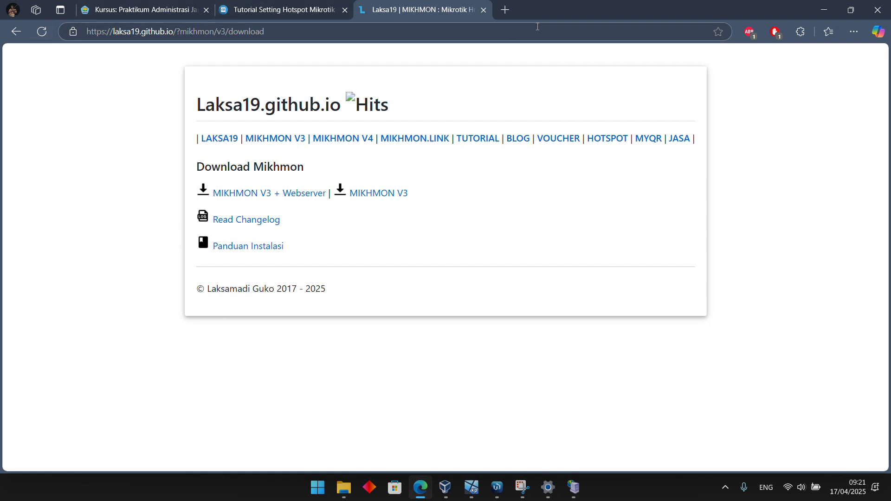
left_click(422, 17)
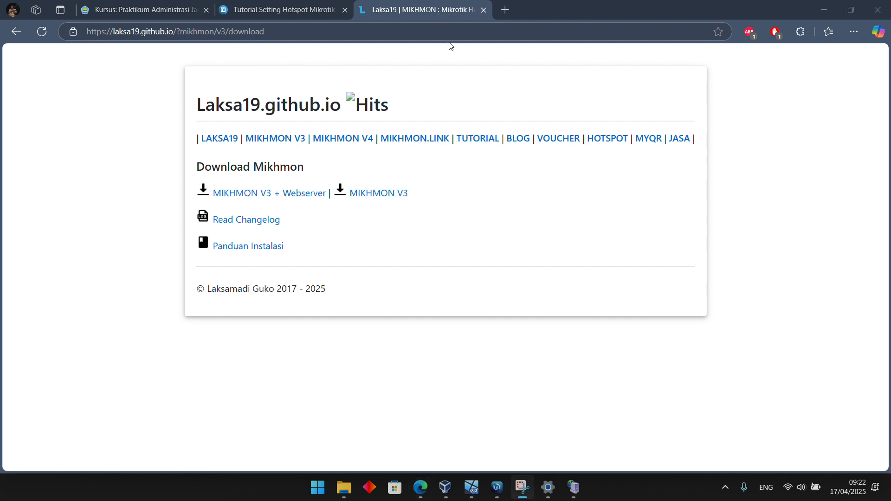
left_click(225, 34)
type("169.")
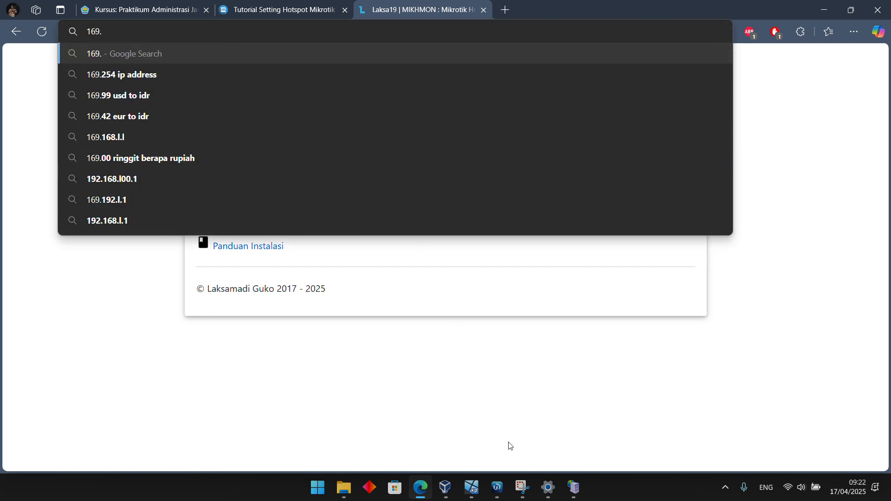
mouse_move(582, 495)
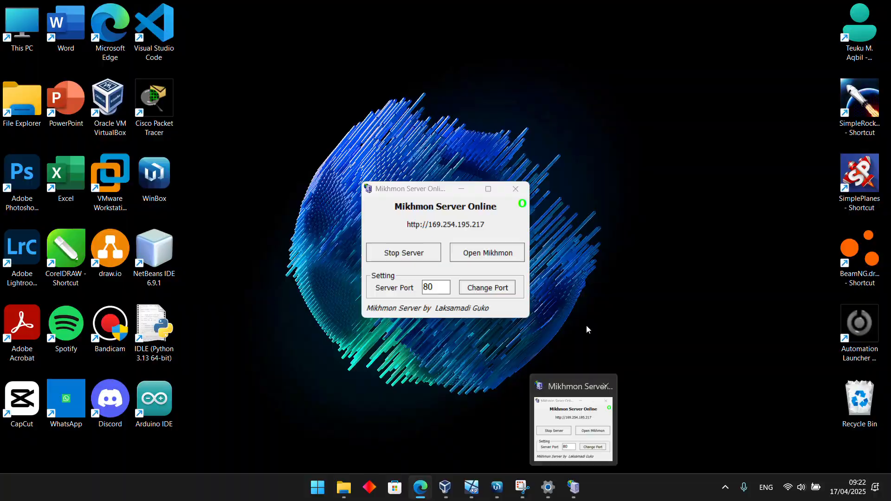
type("254.")
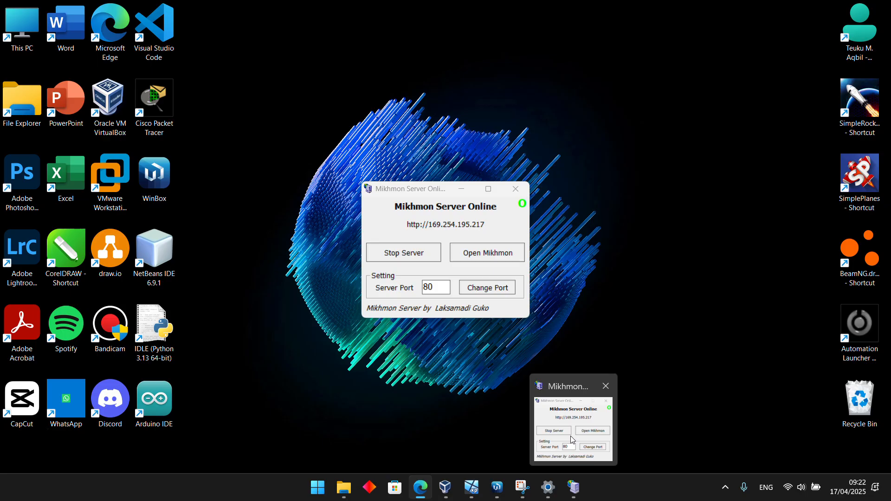
type("195")
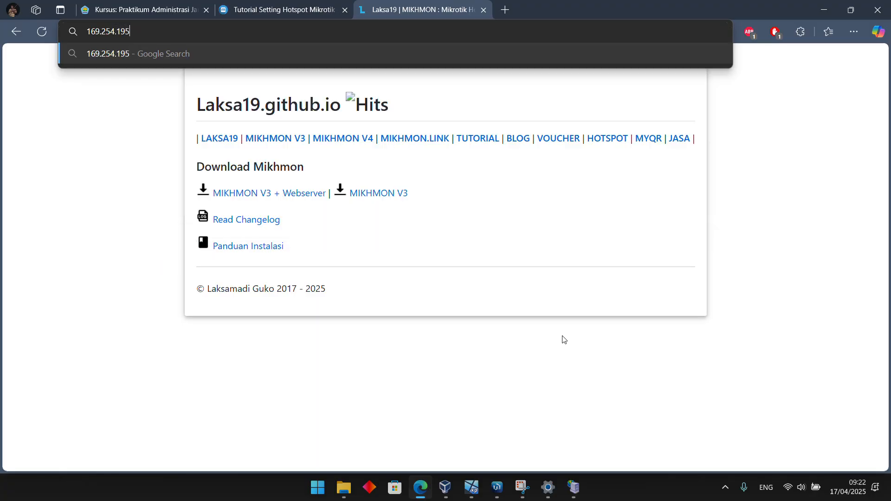
type(".2")
type("17")
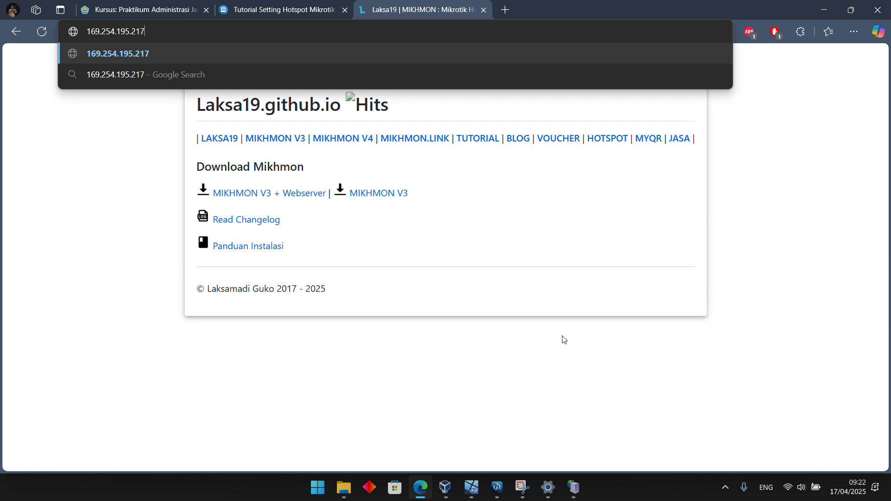
key("Return")
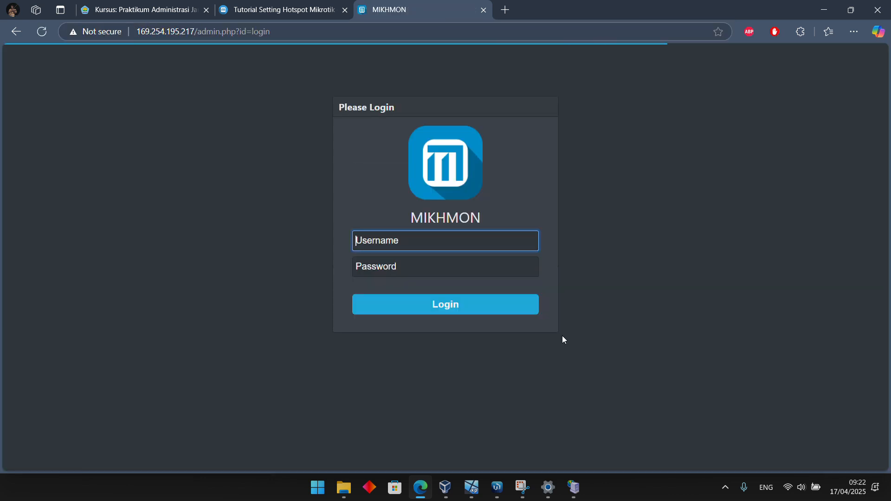
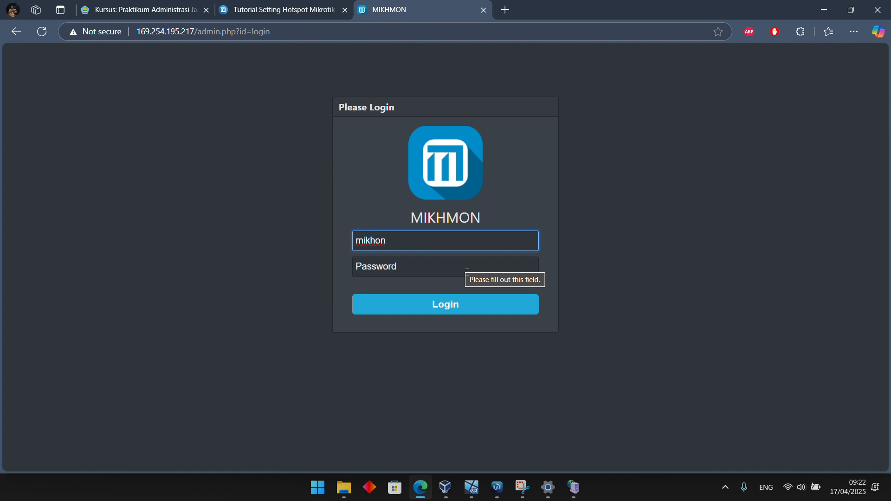
Log in to Mikhmon with the username mikhmon and the account password
key("BackSpace")
key("BackSpace")
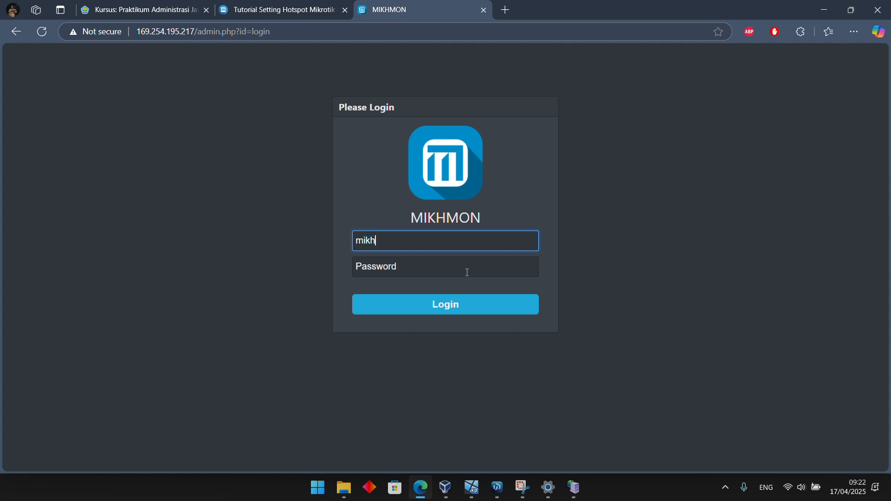
key("Tab")
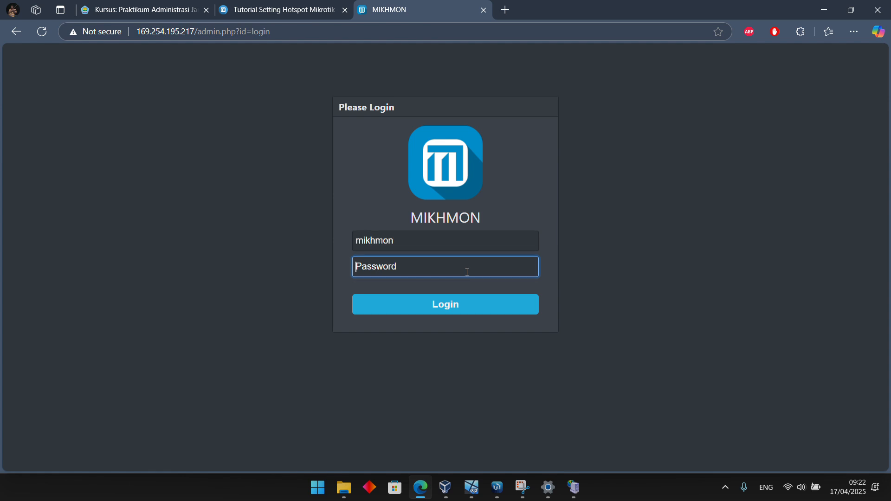
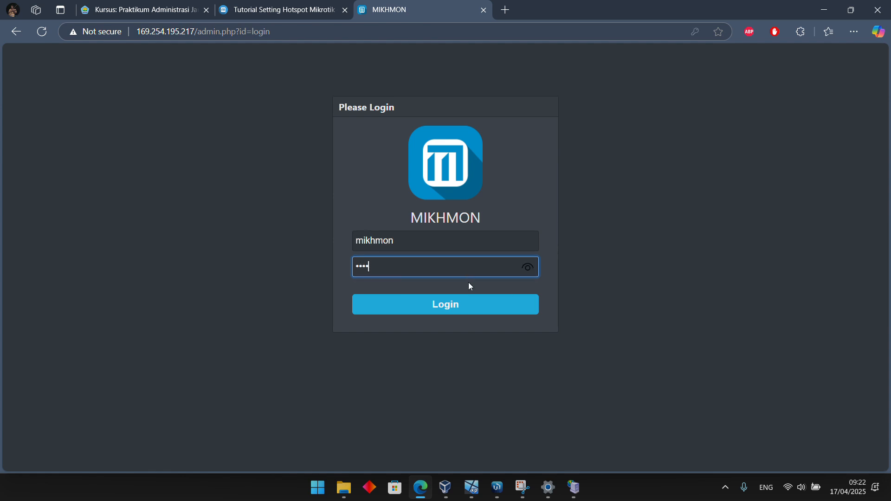
left_click(477, 307)
left_click(619, 179)
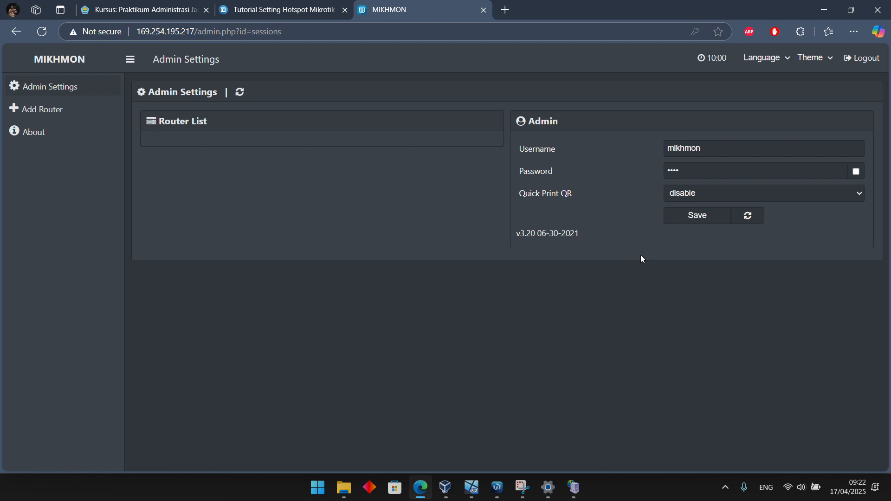
Try the Light, Blue and Green interface themes and switch back to the Dark theme
left_click(808, 58)
left_click(822, 101)
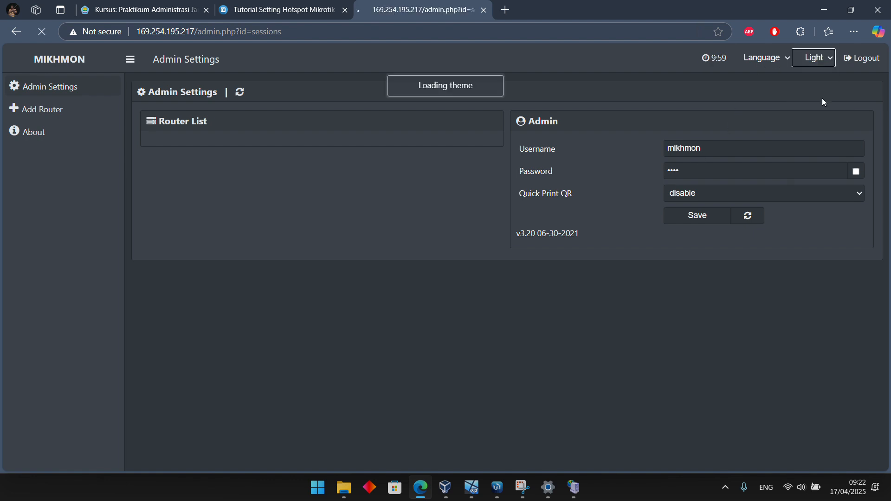
left_click(815, 58)
left_click(811, 96)
left_click(820, 64)
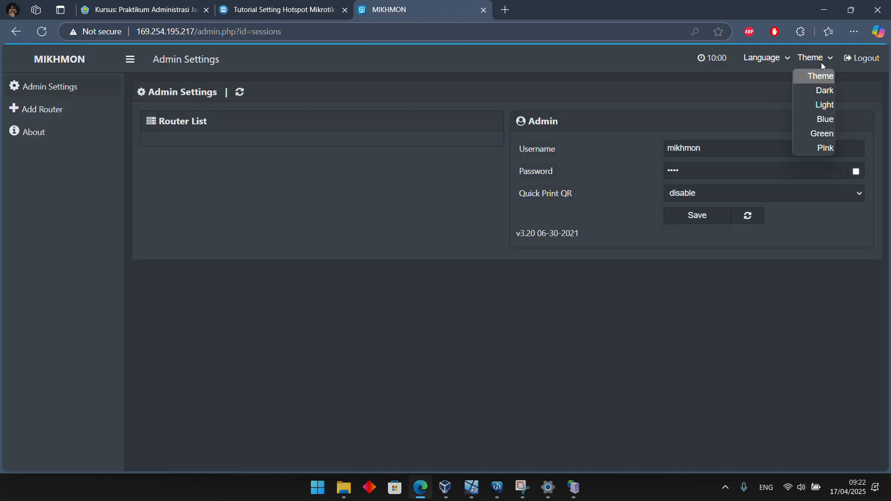
left_click(829, 121)
left_click(822, 59)
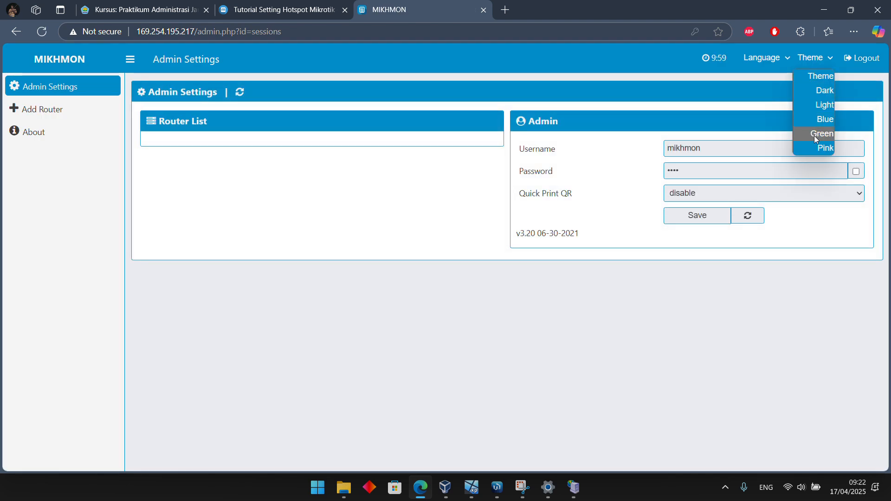
left_click(814, 134)
left_click(815, 61)
left_click(815, 88)
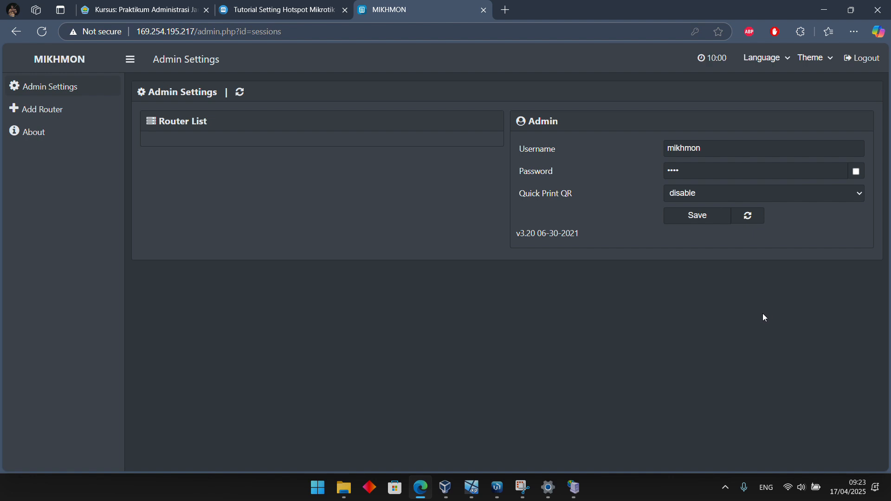
Add a new router in Mikhmon and set its session name to RouterHotspotVM
left_click(90, 111)
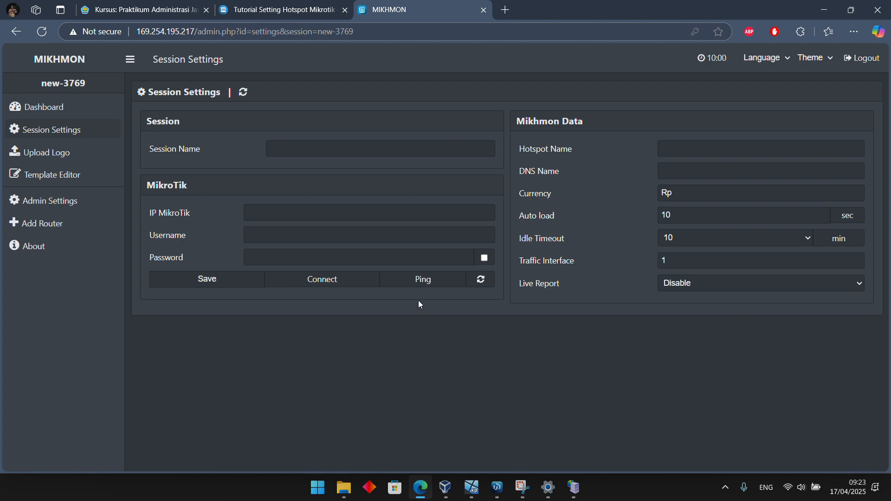
left_click(320, 149)
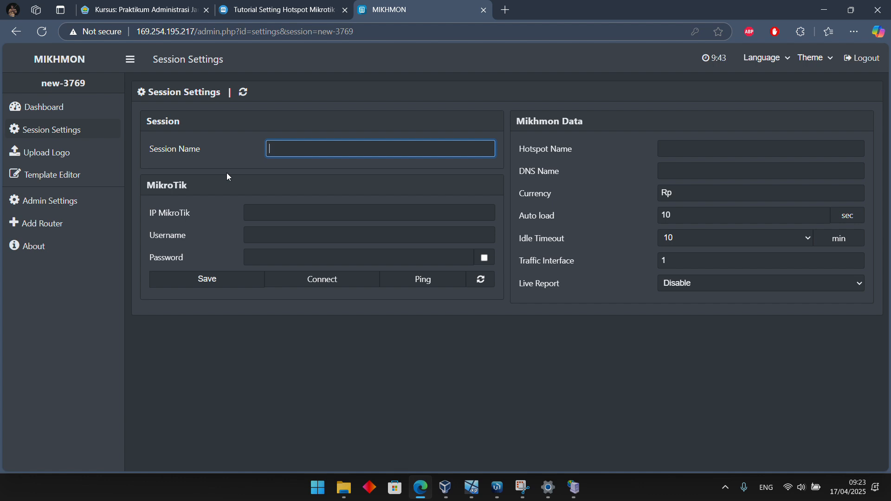
type("RouterHotspotVM")
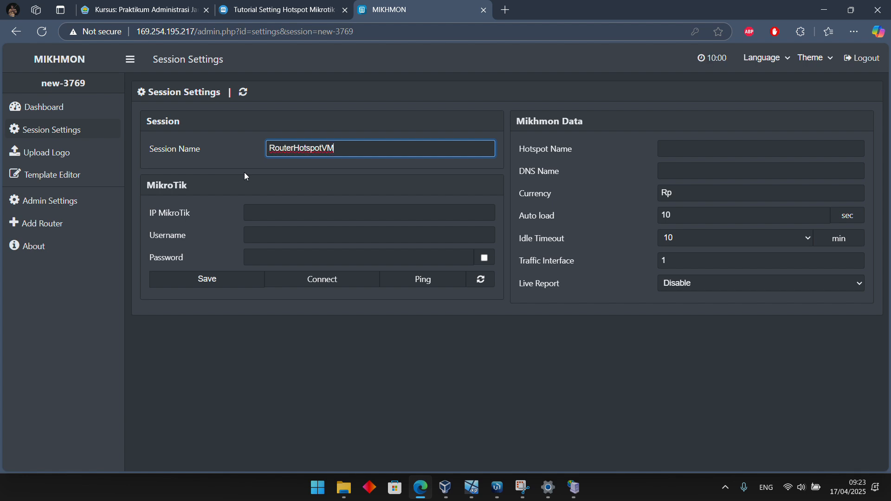
Switch to WinBox and check the router's ether1-internet IP address in the Address List
left_click(285, 217)
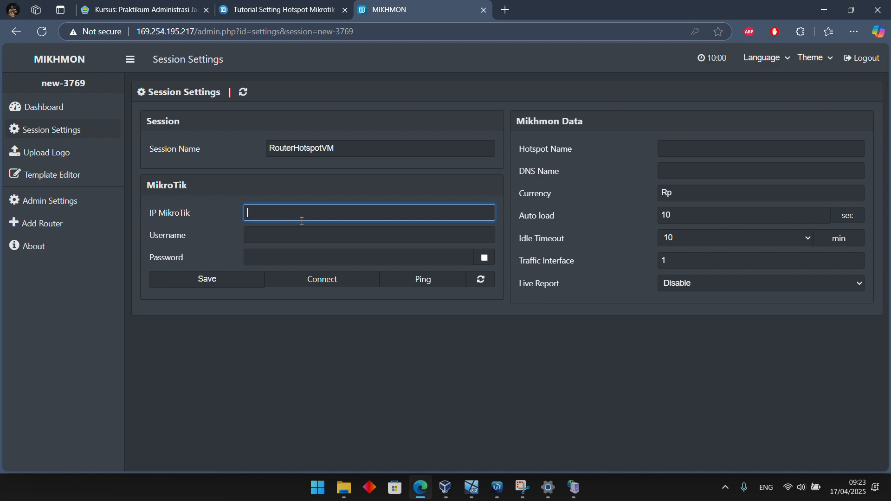
left_click(496, 491)
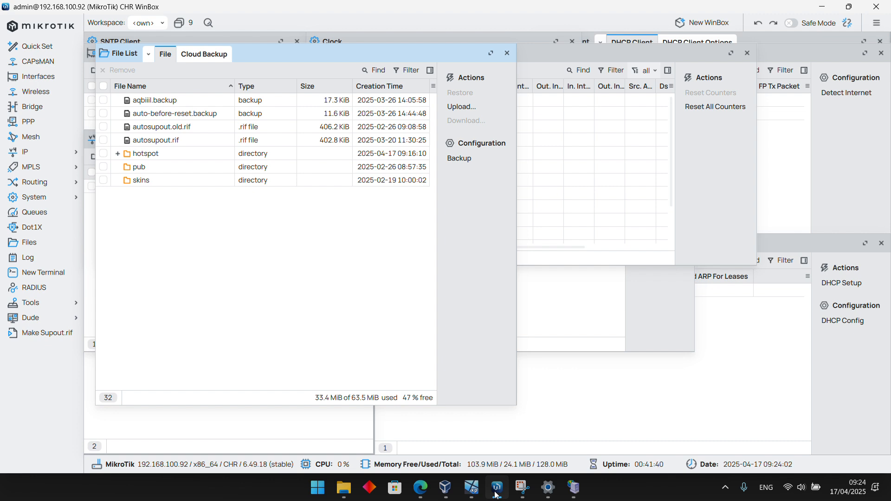
left_click(263, 422)
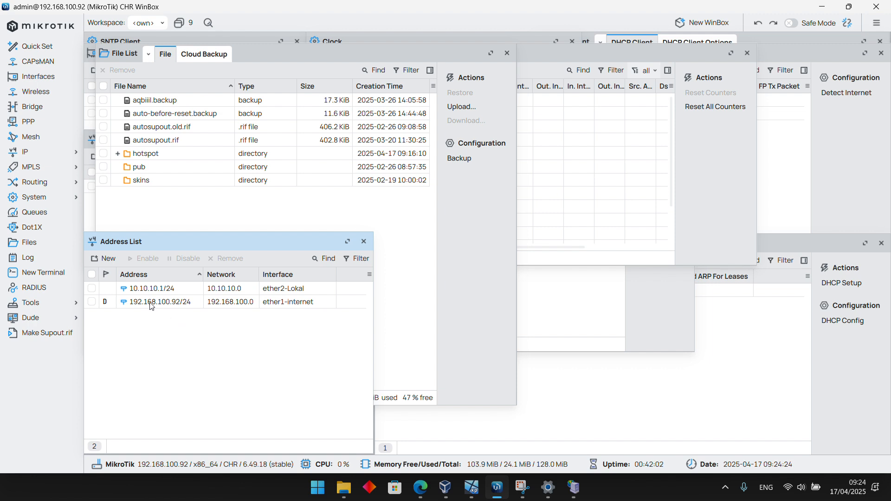
left_click(251, 304)
left_click(275, 364)
Return to the Mikhmon session settings in Edge and set IP MikroTik to 192.168.100.92, checking it against WinBox
left_click(431, 491)
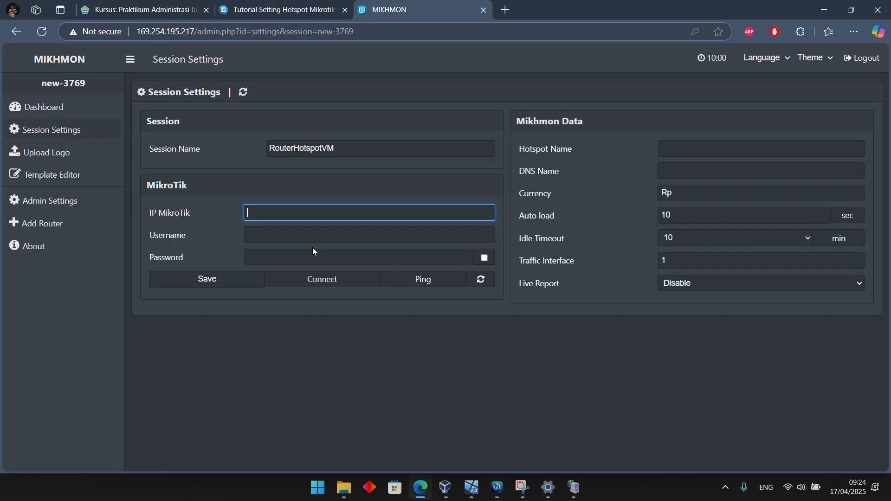
type("192.168.100.92")
left_click(504, 490)
left_click(505, 490)
left_click(345, 236)
left_click(233, 381)
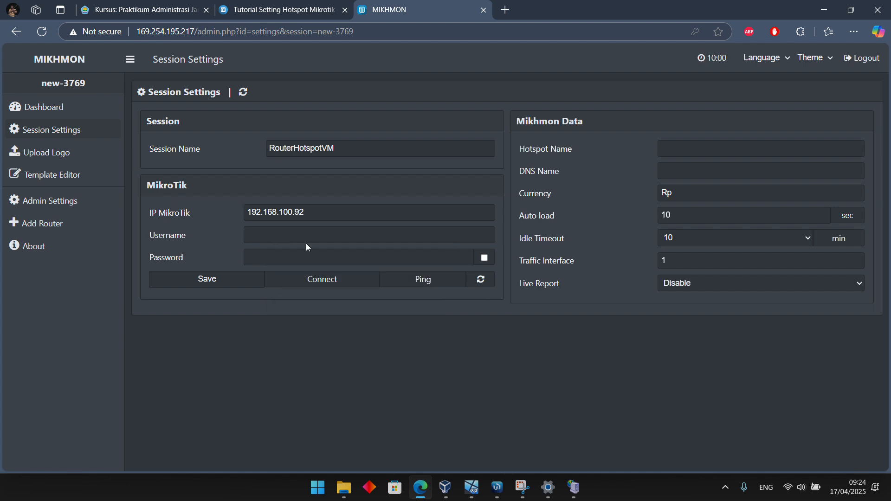
Set the MikroTik username in the session settings to useradmin
left_click(308, 237)
type("userm")
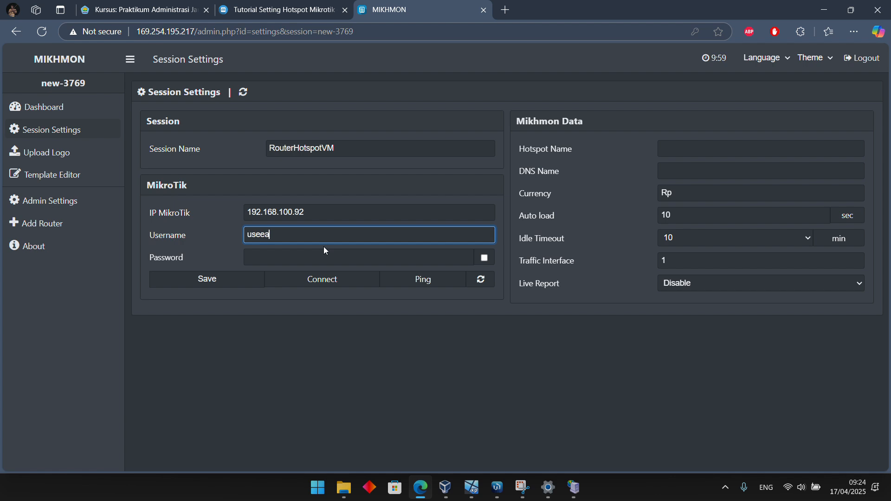
key("BackSpace")
key("BackSpace")
type("radmin")
key("Tab")
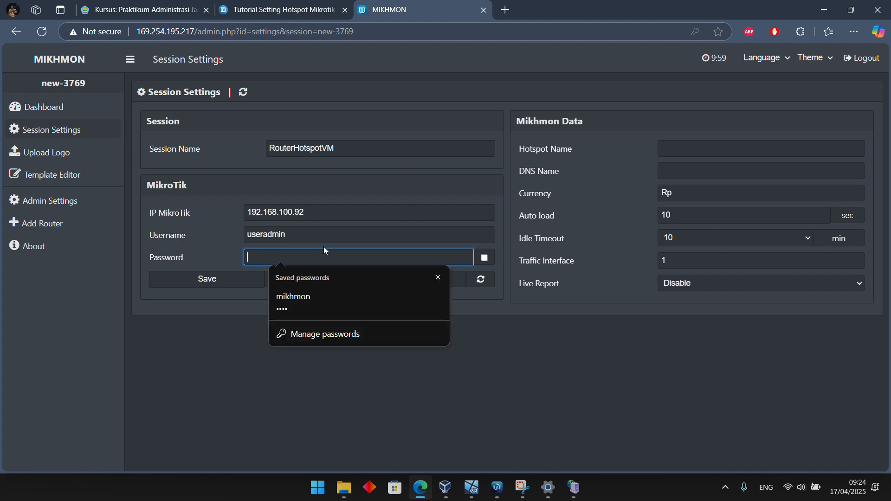
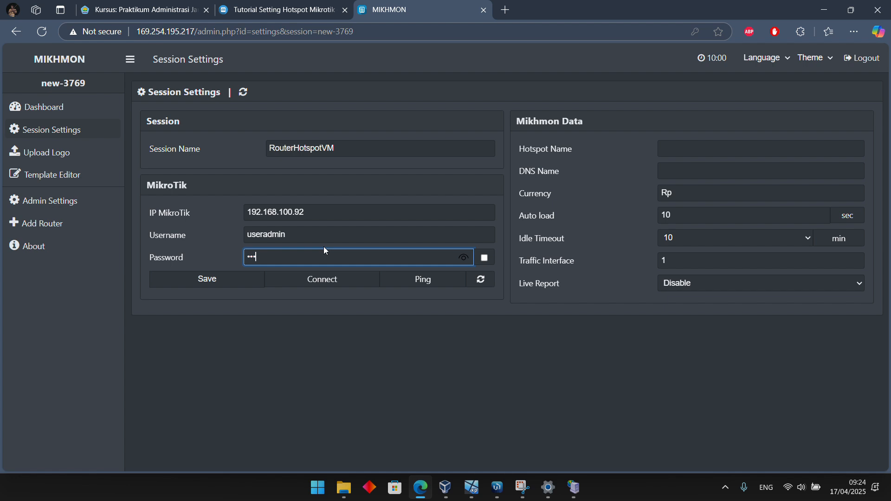
Enter the router account's password in the MikroTik section of the session settings
left_click(463, 258)
mouse_move(471, 488)
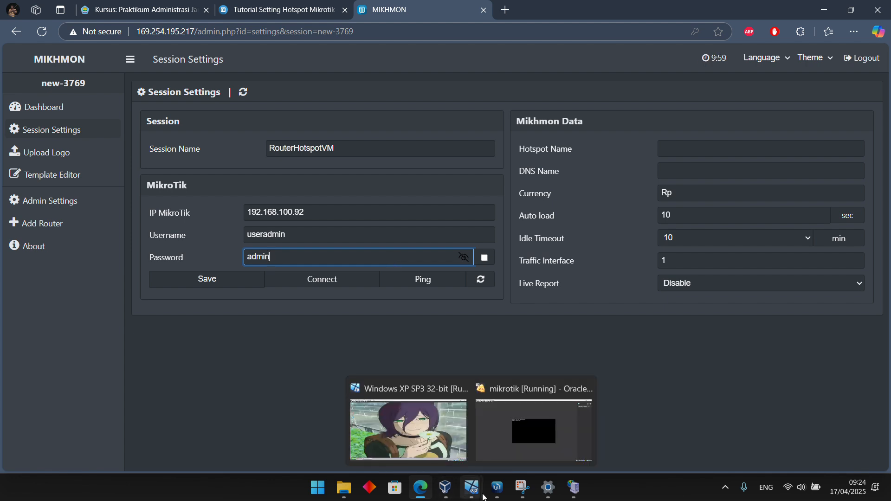
left_click(389, 354)
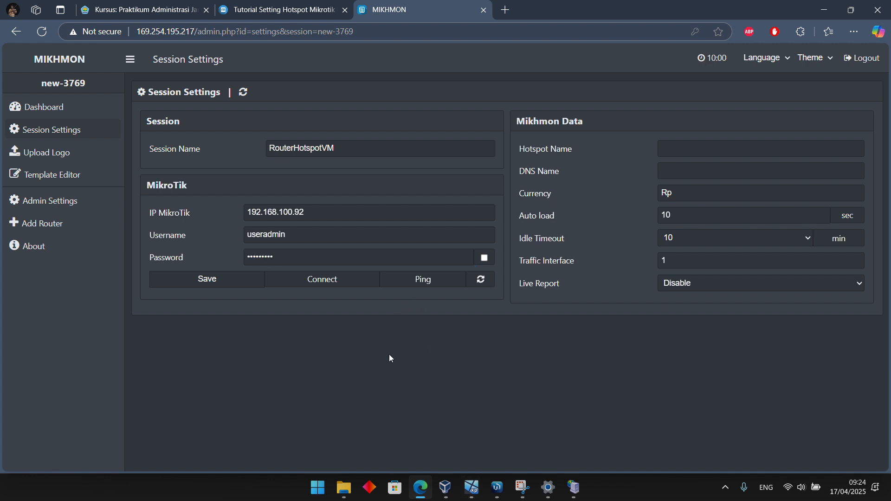
left_click(301, 258)
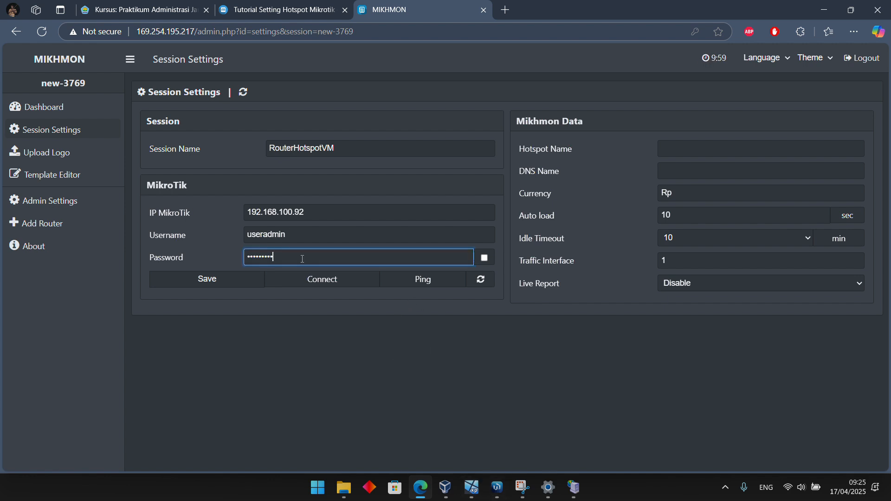
left_click(334, 327)
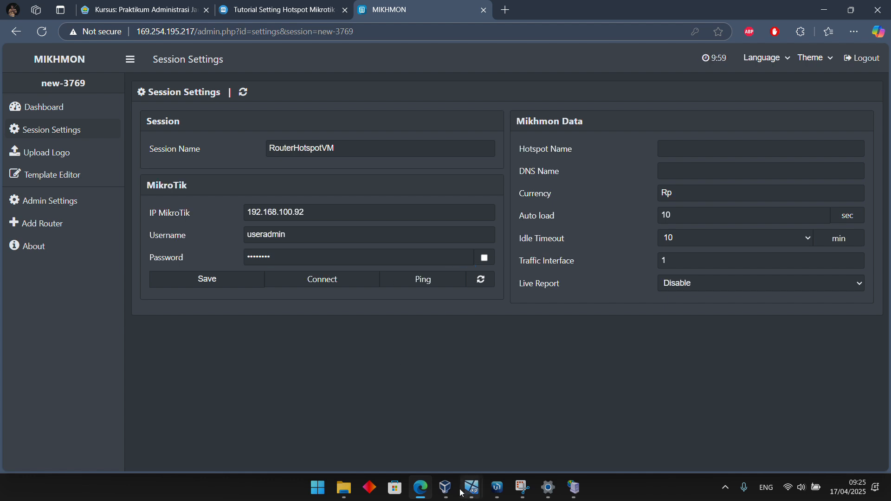
Switch to WinBox and check the useradmin account's details in the router's system user list
mouse_move(466, 490)
left_click(497, 488)
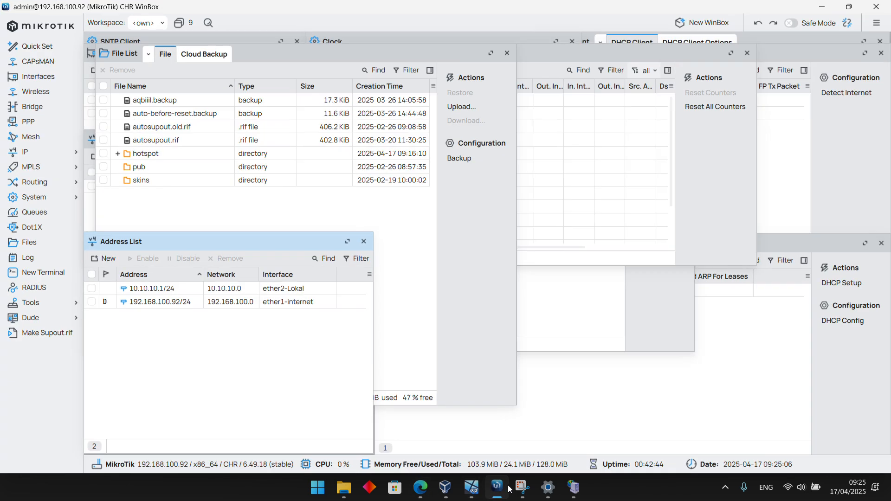
left_click(34, 197)
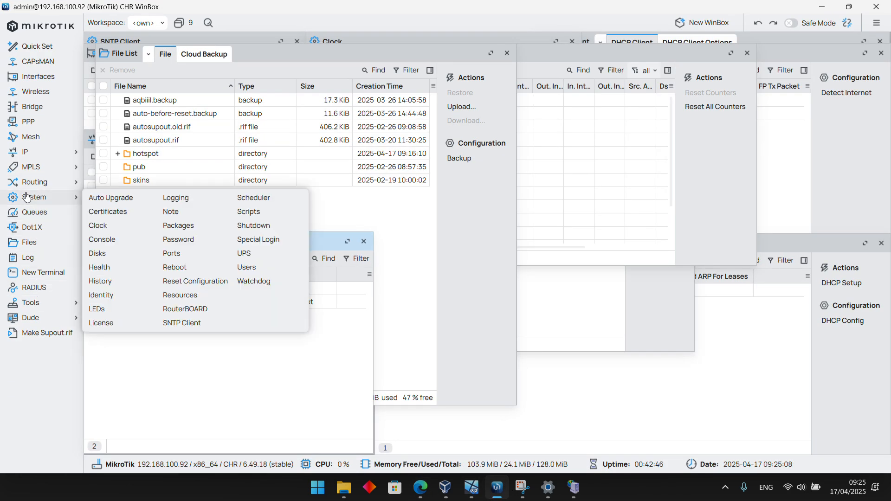
left_click(246, 268)
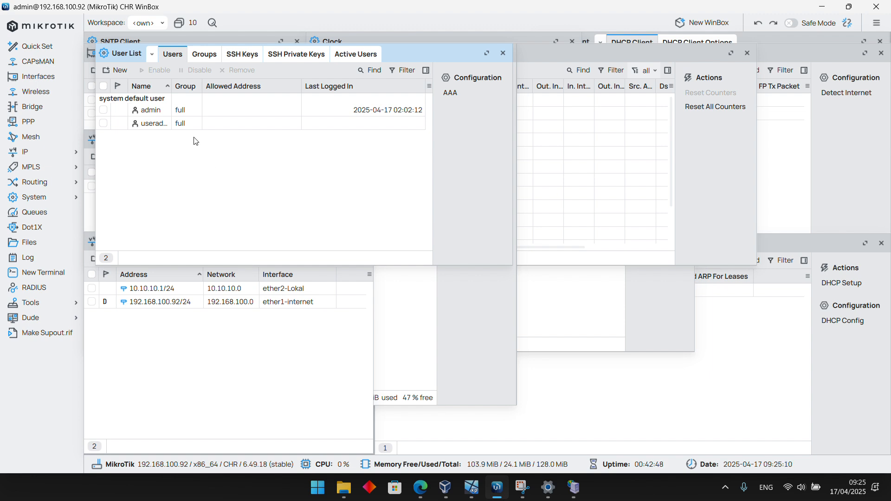
double_click(140, 124)
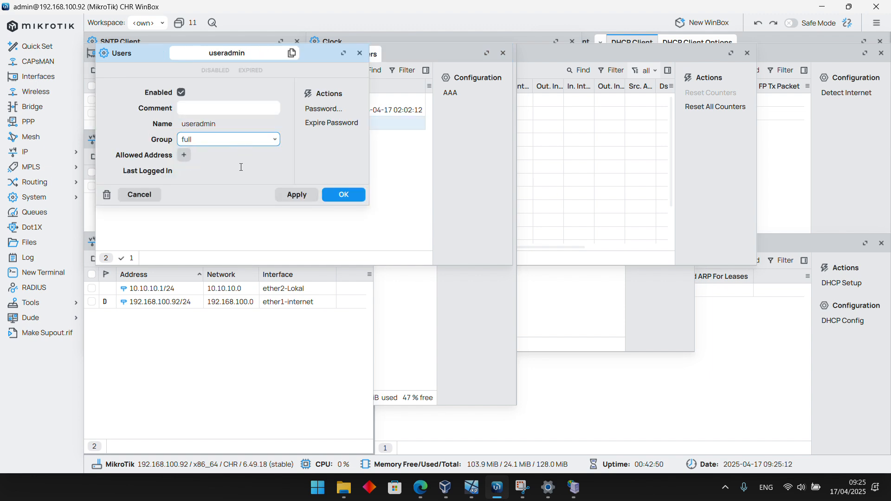
left_click(360, 53)
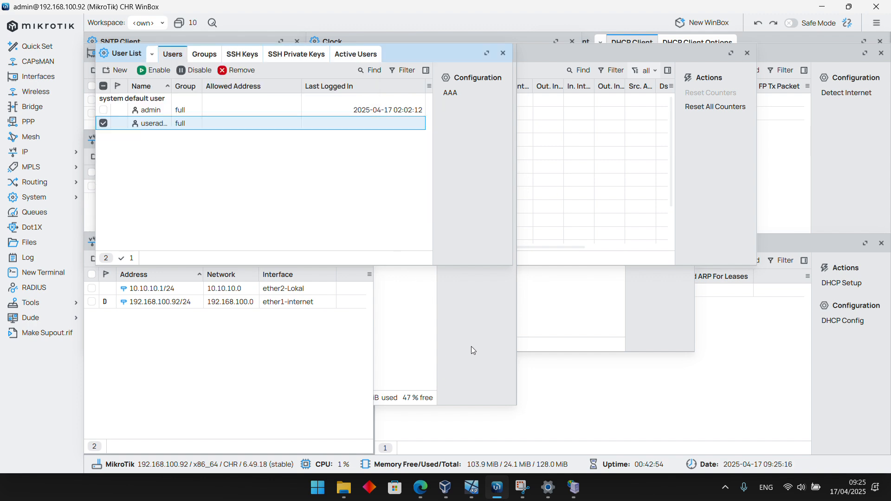
Copy the hotspot server name Hotspot-Polmed-KI from WinBox into Hotspot Name in the Mikhmon session settings in Edge
left_click(23, 153)
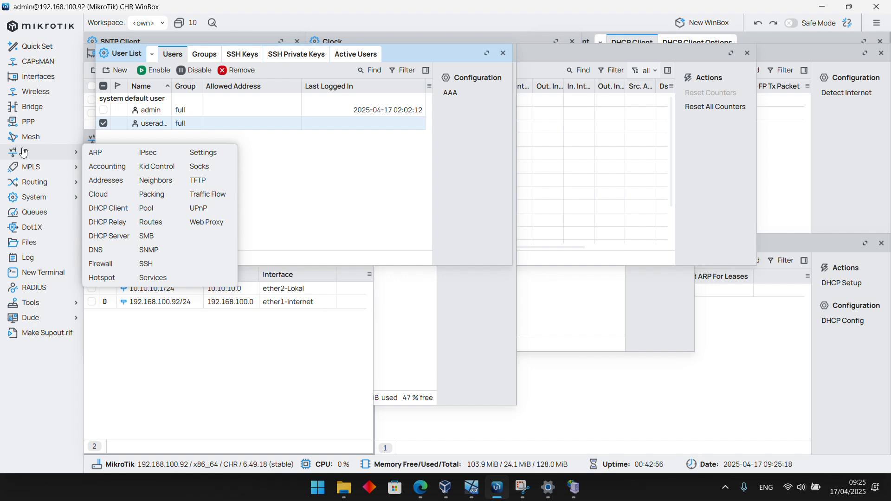
left_click(94, 278)
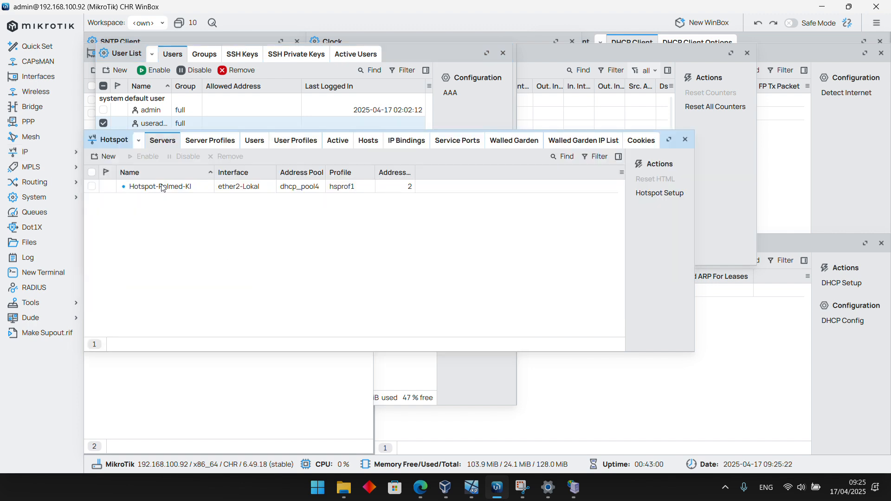
double_click(198, 188)
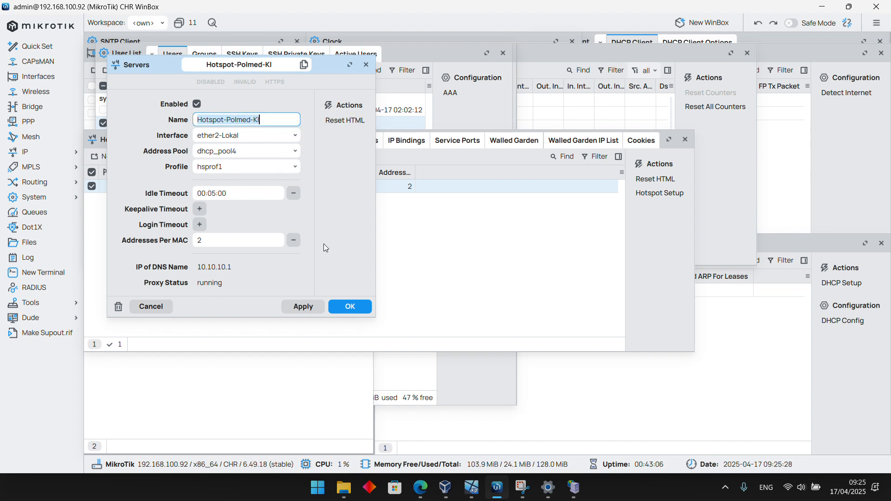
left_click(367, 65)
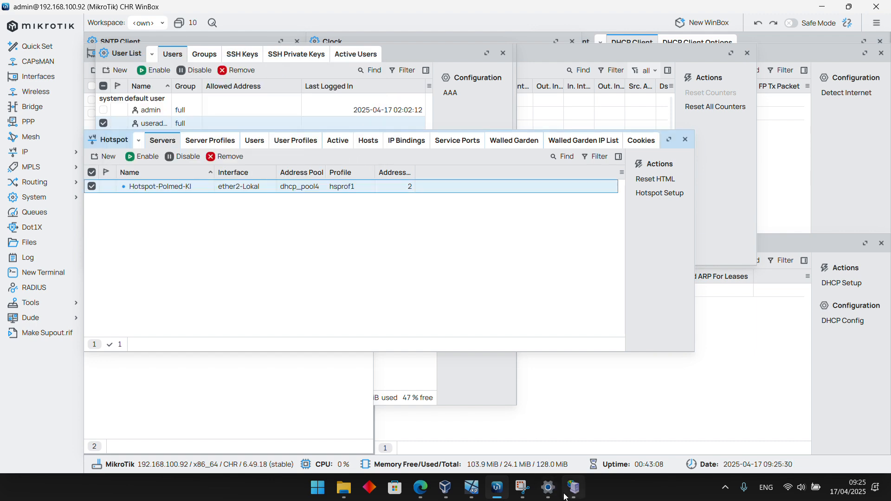
left_click(439, 420)
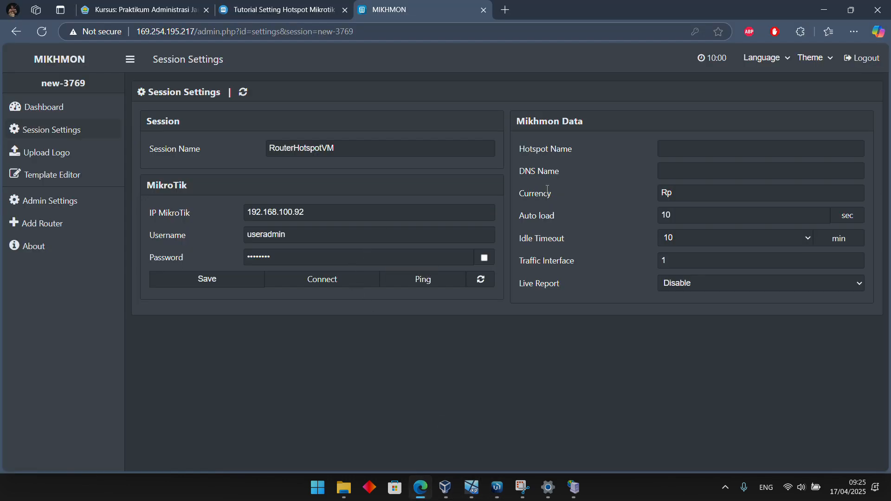
left_click(692, 152)
type("Hotspot-Polmed-KI")
left_click(652, 385)
Switch to WinBox and copy the DNS name aqbilnet.hot from hotspot server profile hsprof1
left_click(496, 488)
left_click(206, 141)
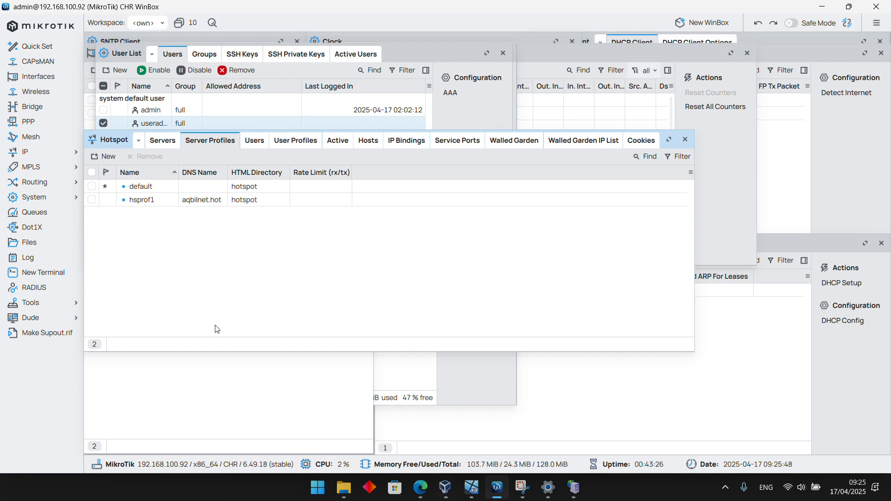
double_click(199, 200)
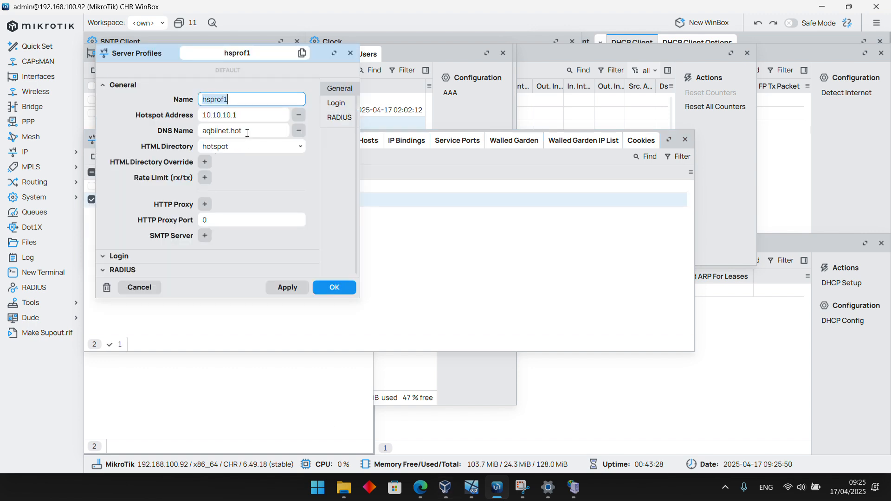
right_click(247, 133)
left_click(244, 133)
double_click(224, 132)
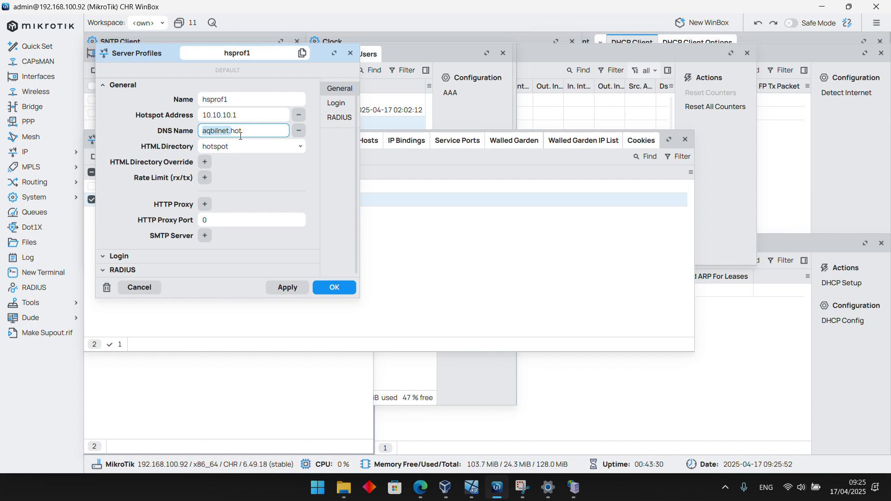
left_click_drag(243, 134, 198, 135)
key("ctrl+c")
left_click(254, 131)
right_click(234, 134)
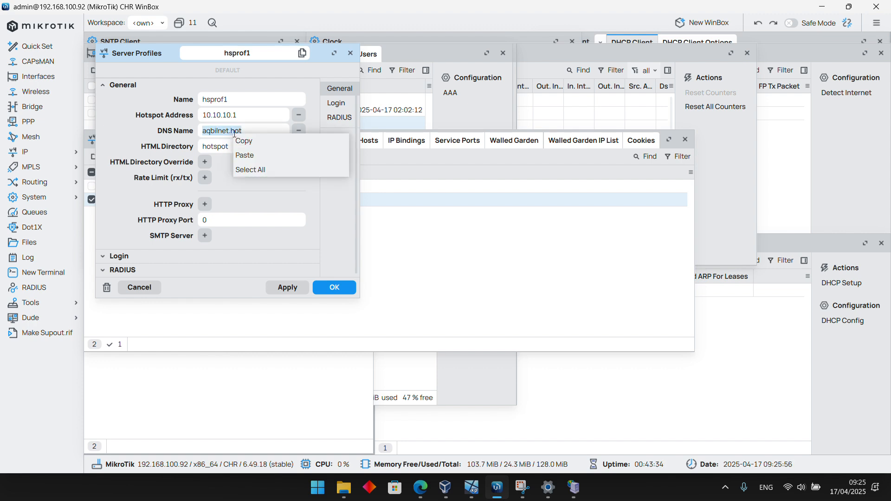
left_click(244, 141)
Return to the Mikhmon session settings in Edge and set DNS Name to the copied aqbilnet.hot
left_click(420, 485)
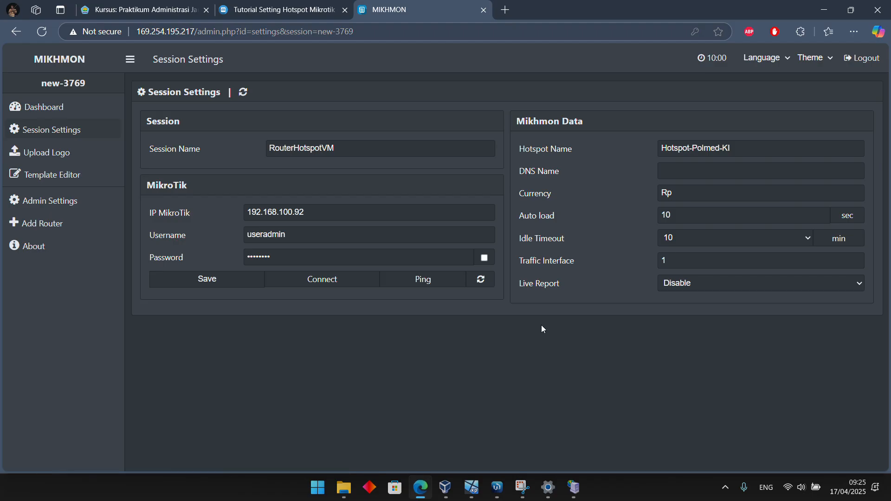
left_click(707, 170)
key("ctrl+v")
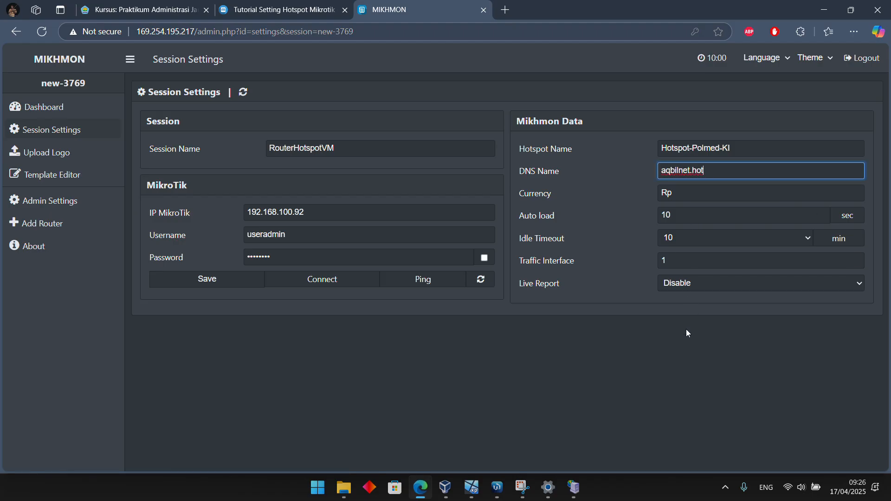
left_click(699, 375)
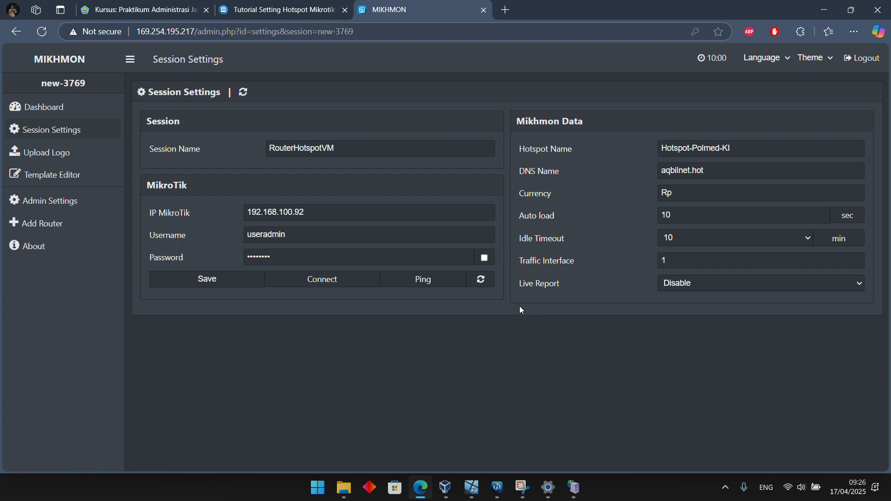
Save the RouterHotspotVM session settings and connect Mikhmon to the router
left_click(211, 278)
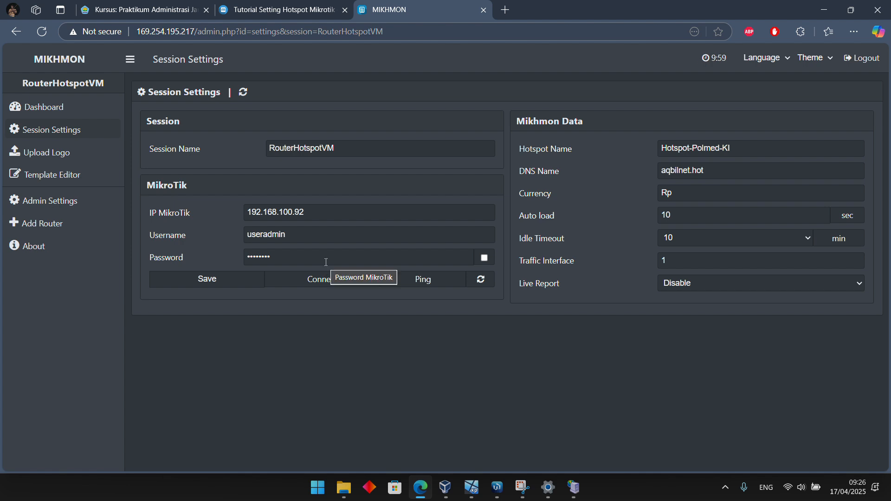
left_click(318, 278)
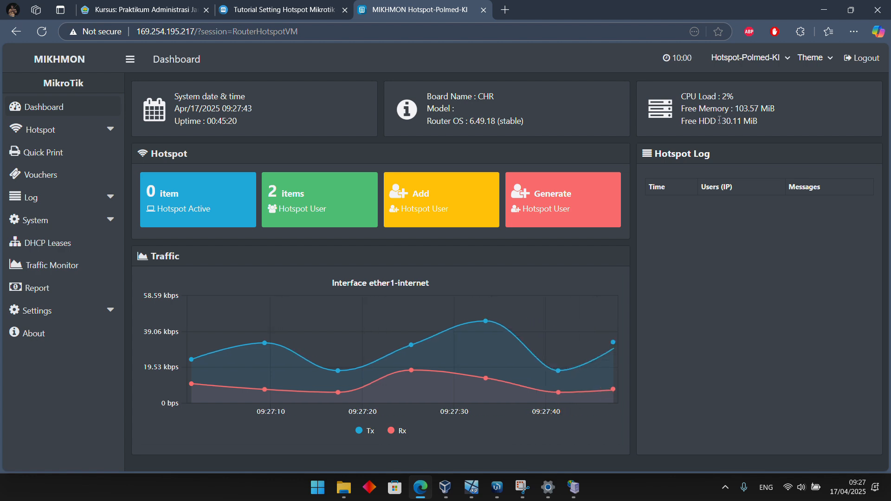
left_click(758, 65)
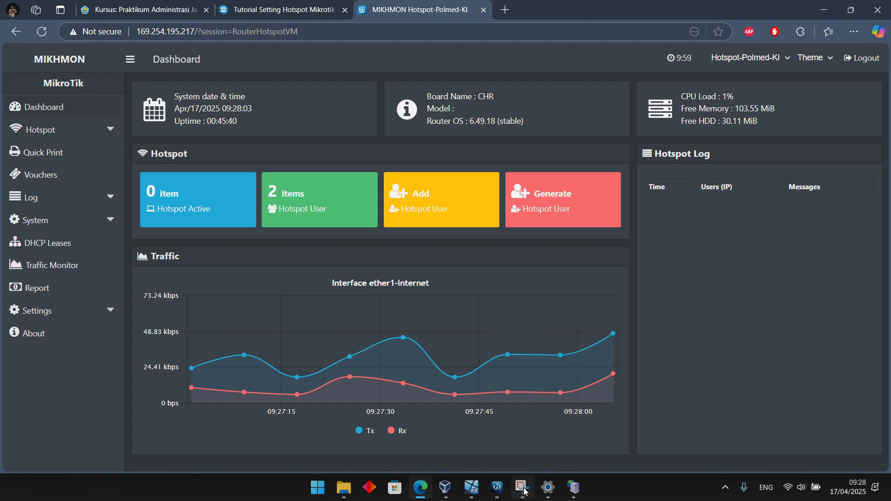
Switch to WinBox, close the hsprof1 profile, and view the hotspot user list and the new-user form without adding a user
left_click(497, 488)
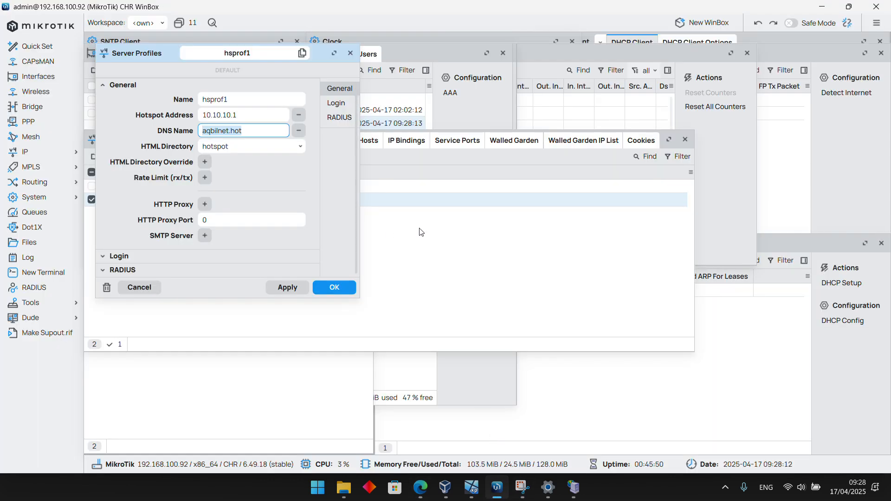
left_click(345, 291)
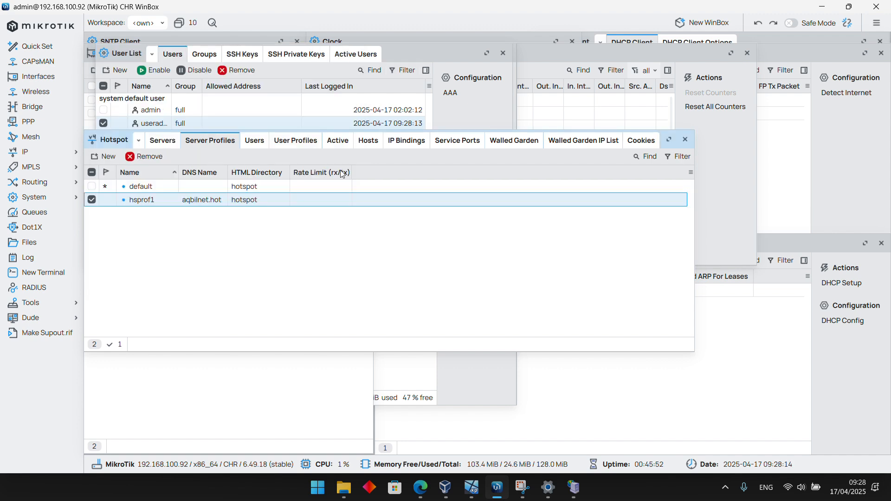
left_click(248, 141)
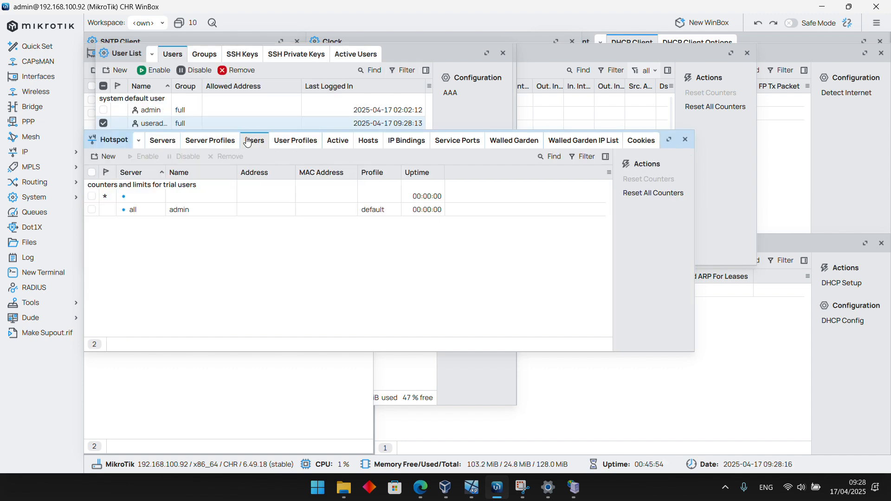
left_click(109, 156)
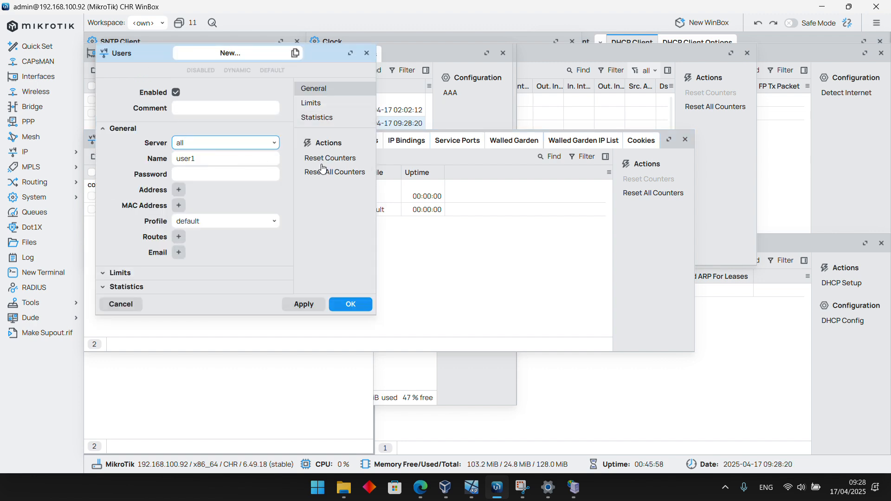
left_click(367, 54)
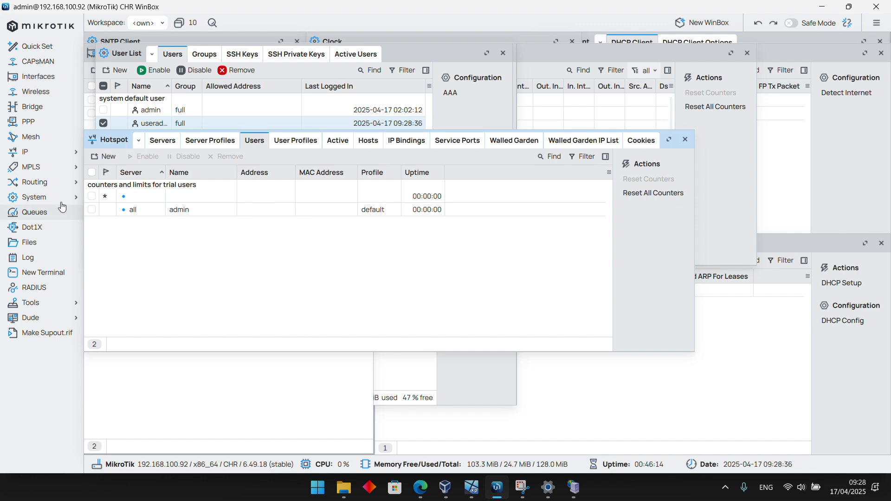
Return to Mikhmon in Edge and look over the options available for hotspot users
left_click(420, 487)
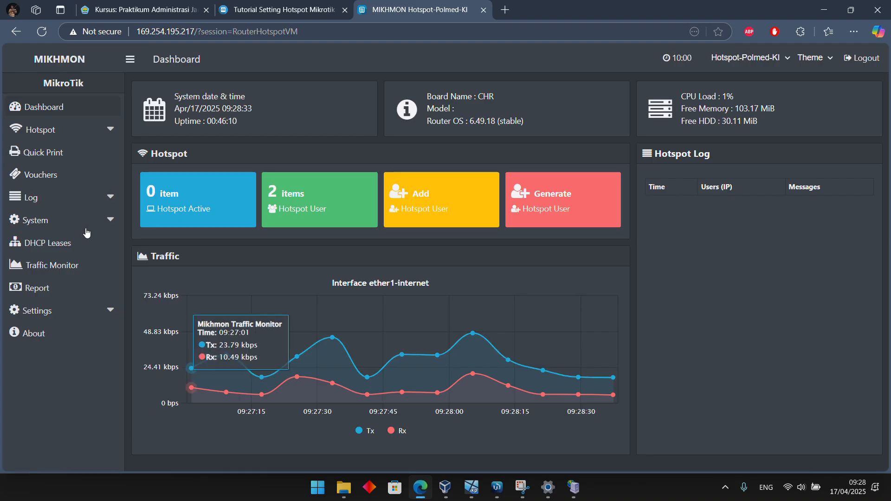
left_click(105, 134)
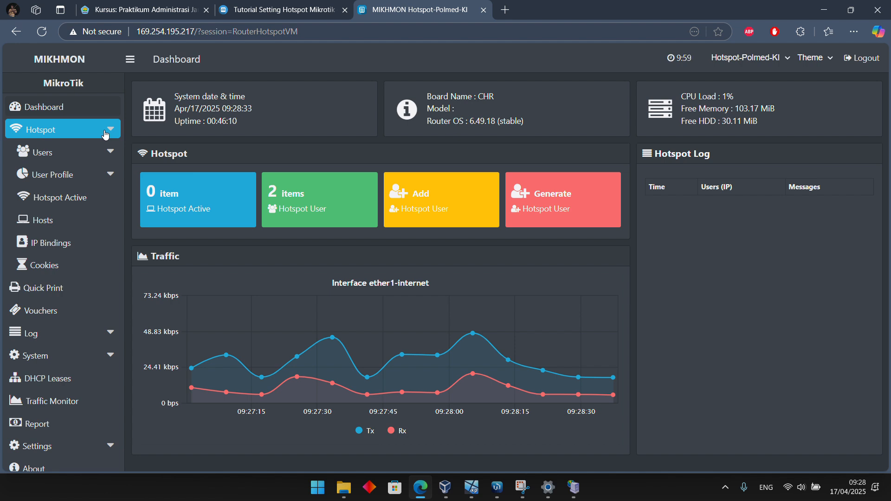
left_click(100, 152)
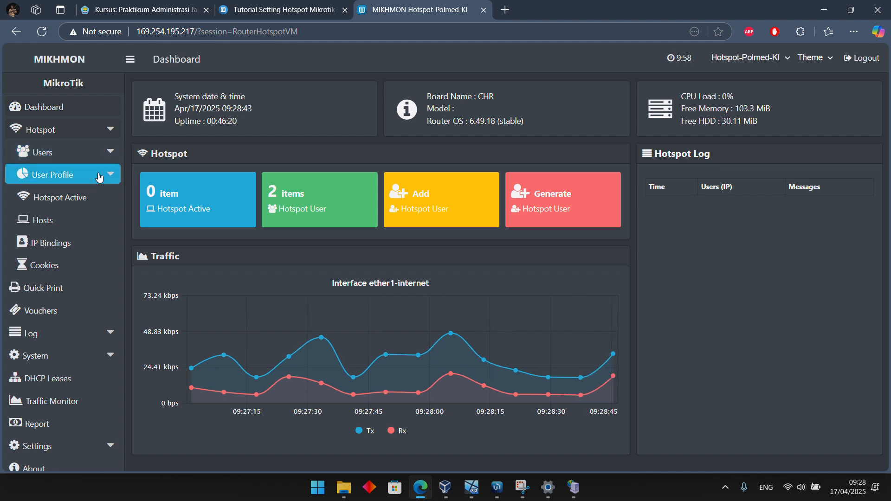
left_click(102, 154)
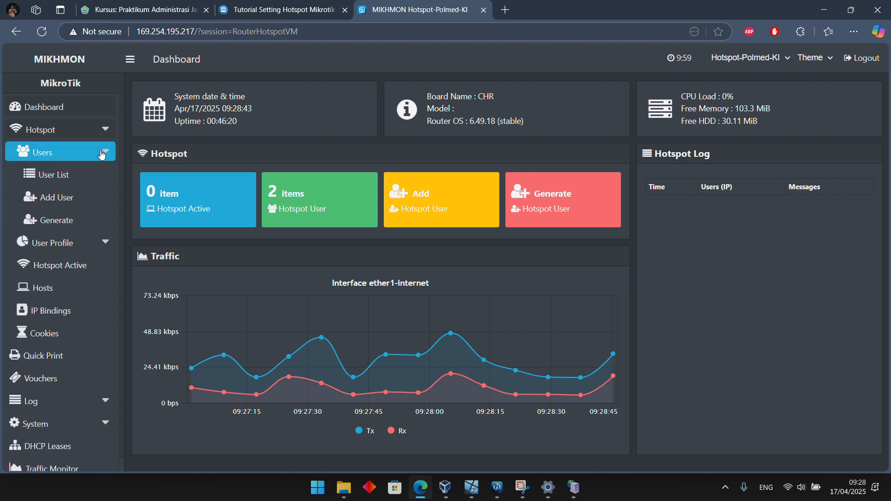
left_click(102, 153)
Open the hotspot user profile list in Mikhmon and start a new profile named 2-jam
left_click(97, 176)
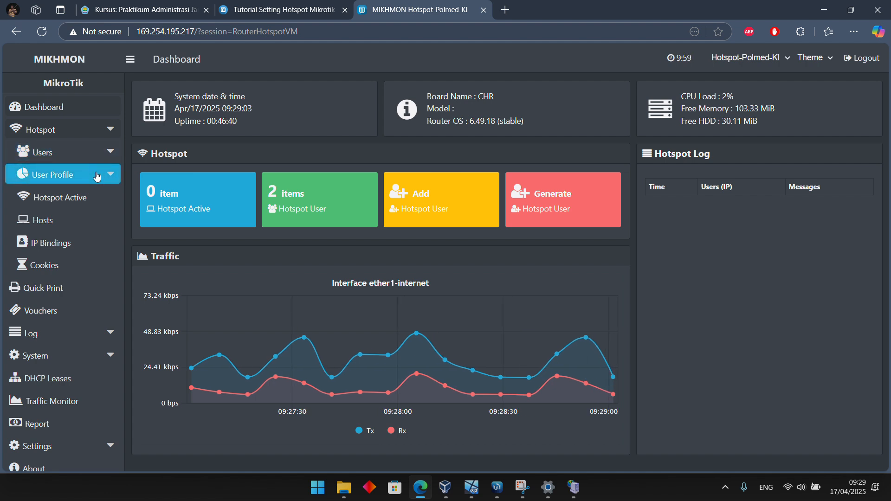
left_click(97, 176)
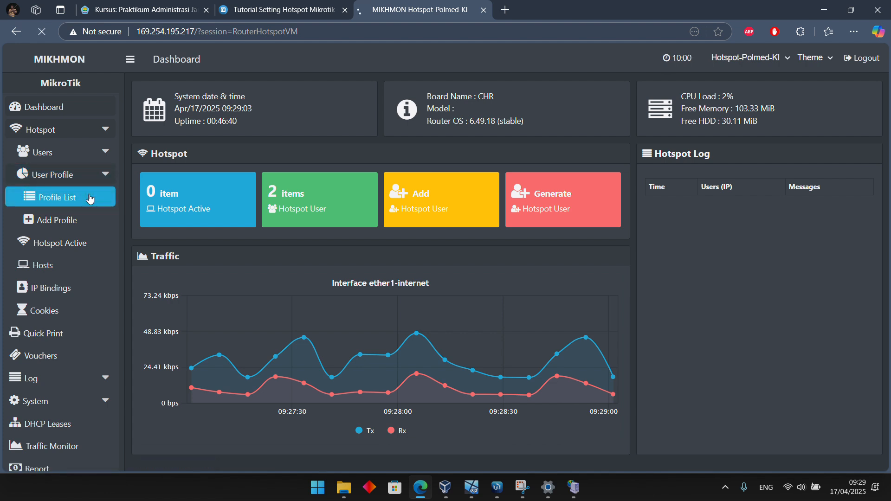
left_click(89, 197)
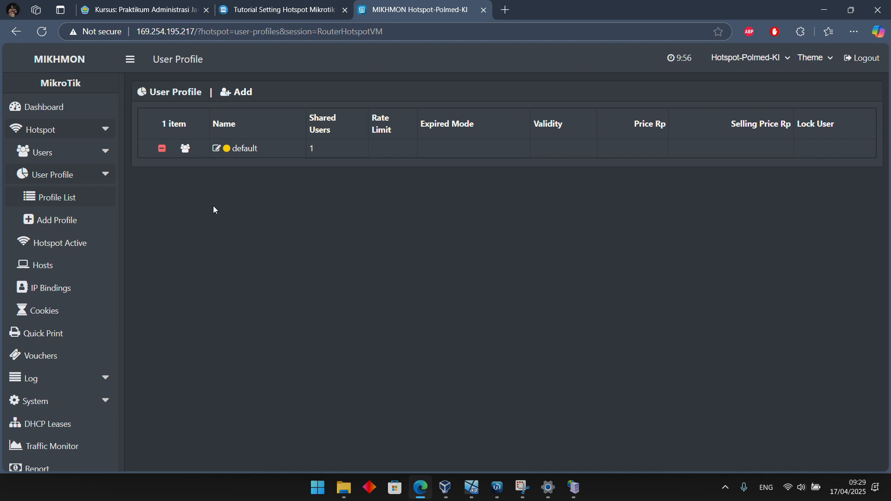
left_click(232, 94)
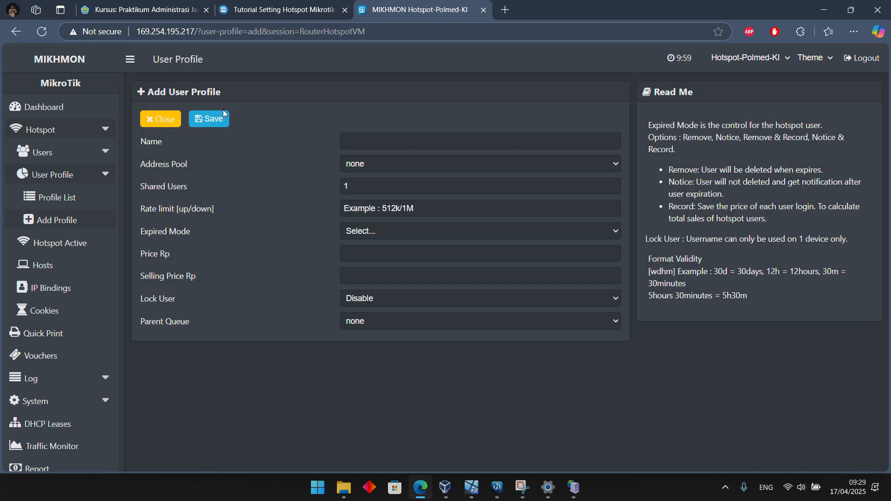
left_click(362, 139)
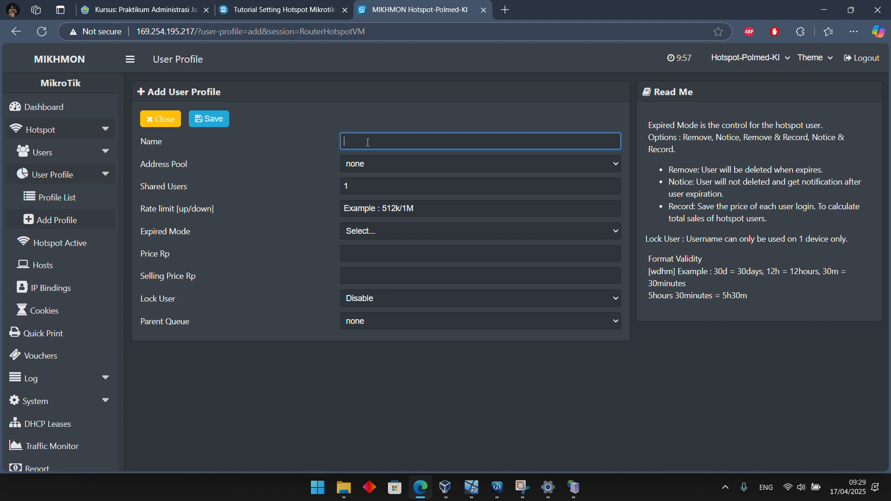
type("2-jam")
Leave the 2-jam profile's address pool at none, and set its rate limit to 1M/1M and expired mode to Remove & Record
left_click(399, 167)
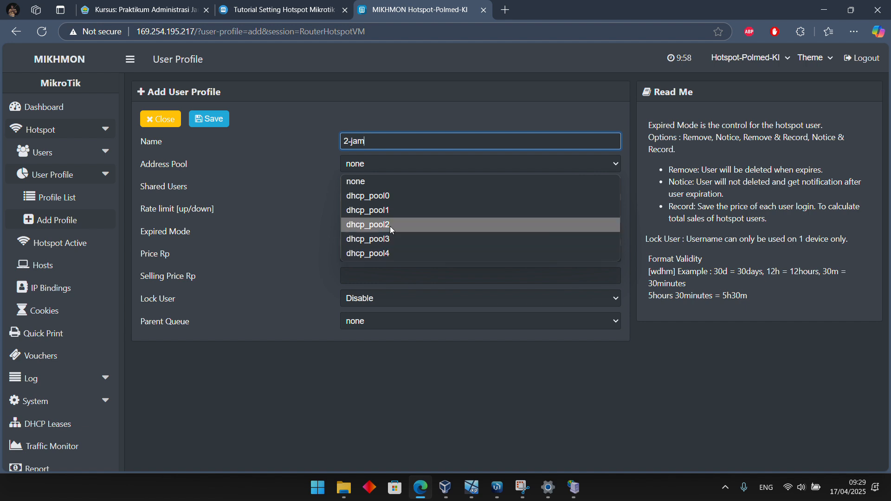
left_click(401, 158)
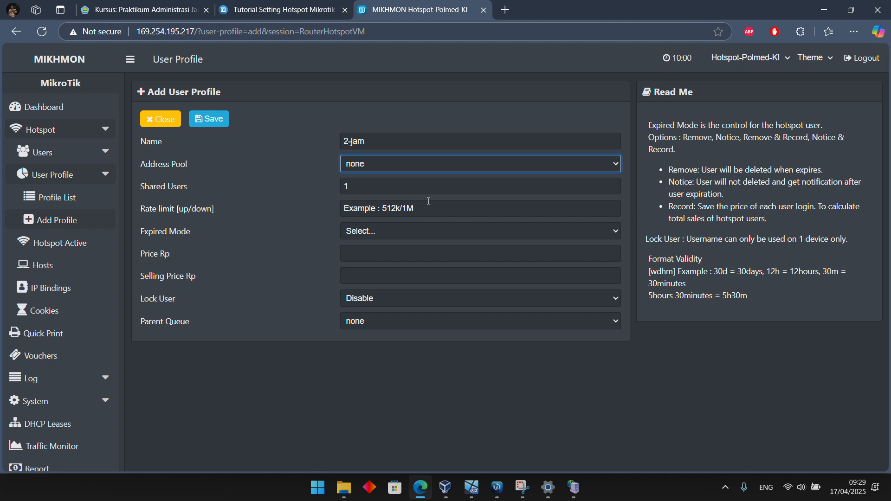
left_click(431, 206)
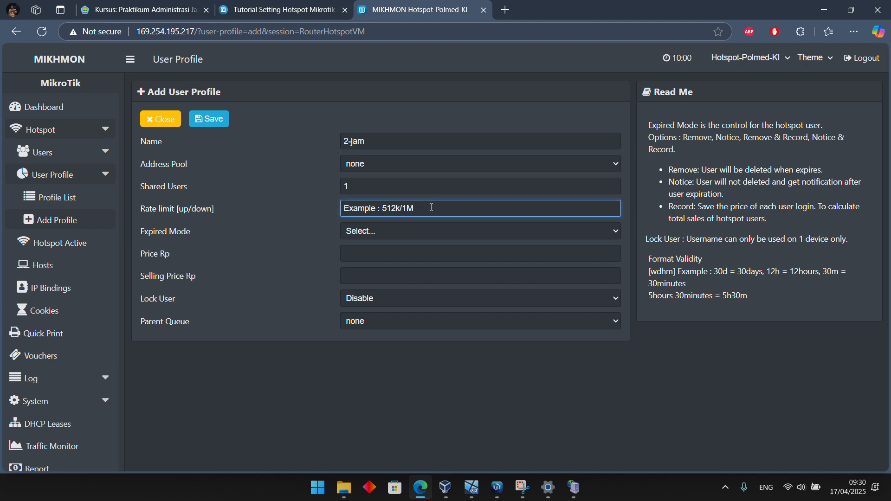
type("1M.")
type("/1M")
left_click(416, 232)
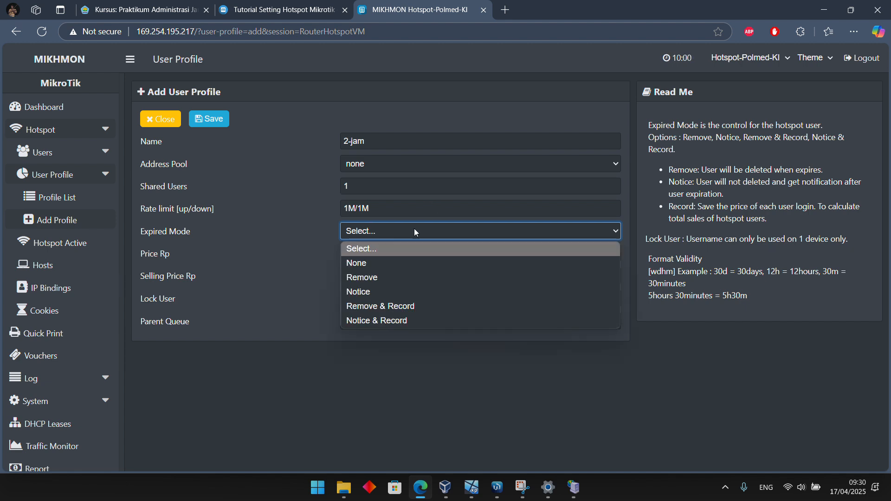
left_click(369, 307)
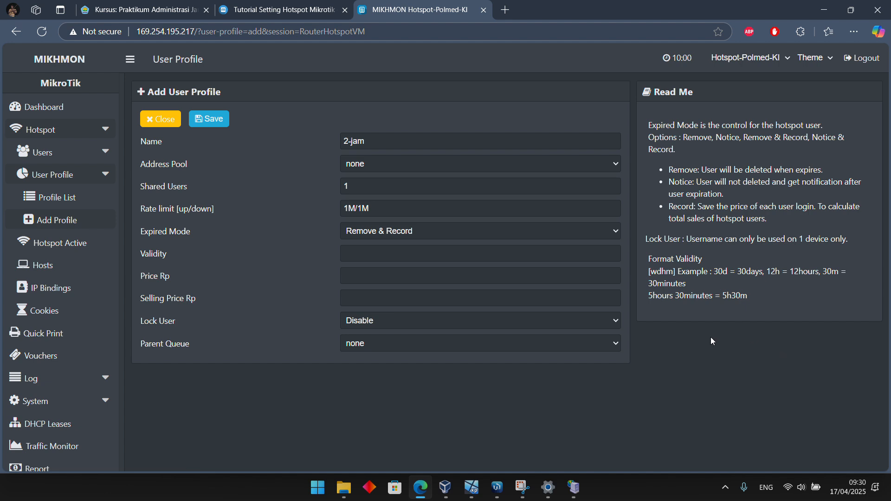
Set the 2-jam profile's validity to 2h and its price to 2000 Rp, leaving the selling price empty
left_click(383, 255)
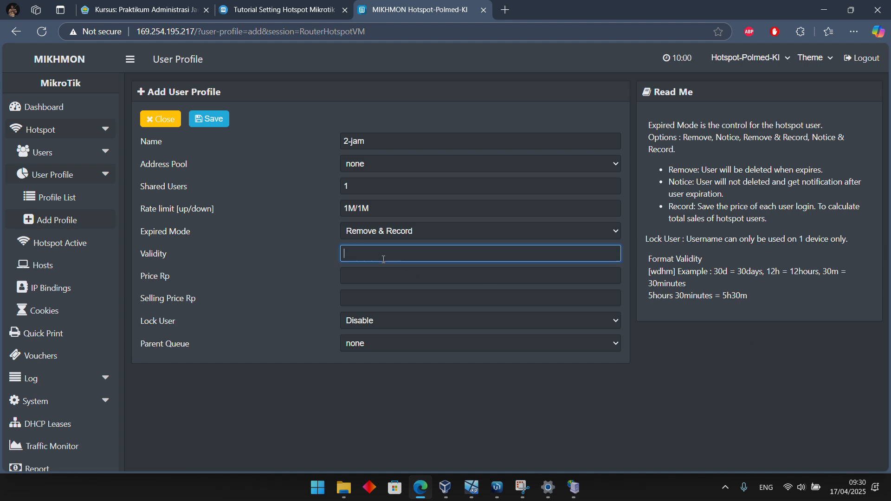
type("2h")
left_click(389, 274)
type("2")
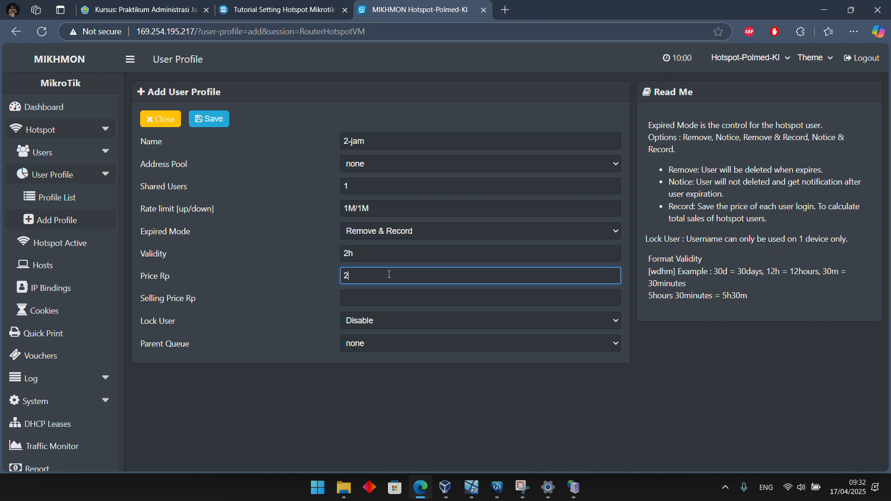
type("000")
left_click(369, 304)
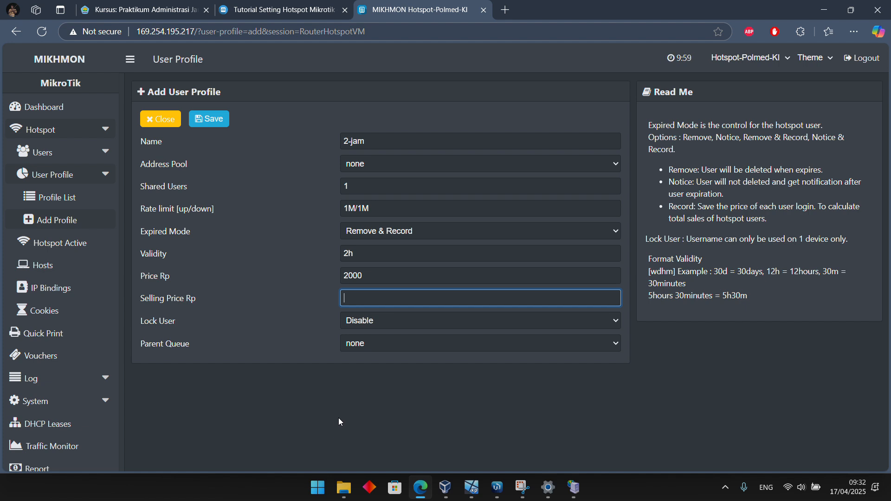
Save the 2-jam user profile and return to the profile list
left_click(404, 393)
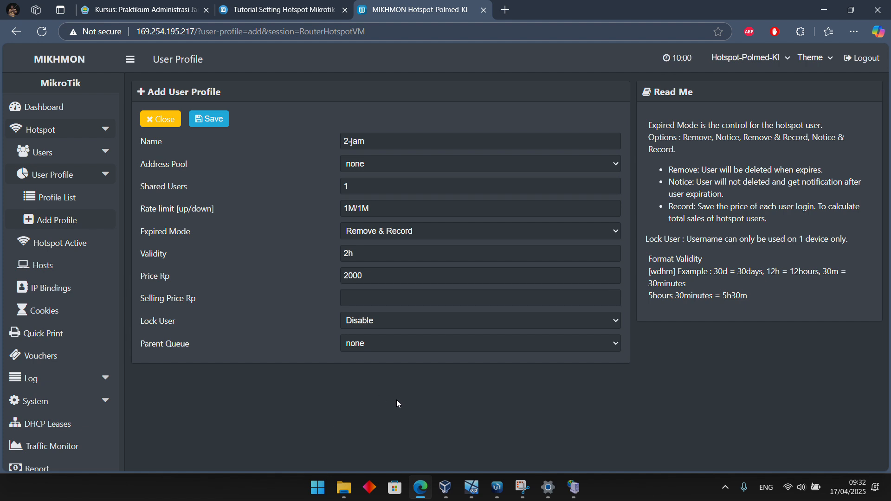
left_click(224, 119)
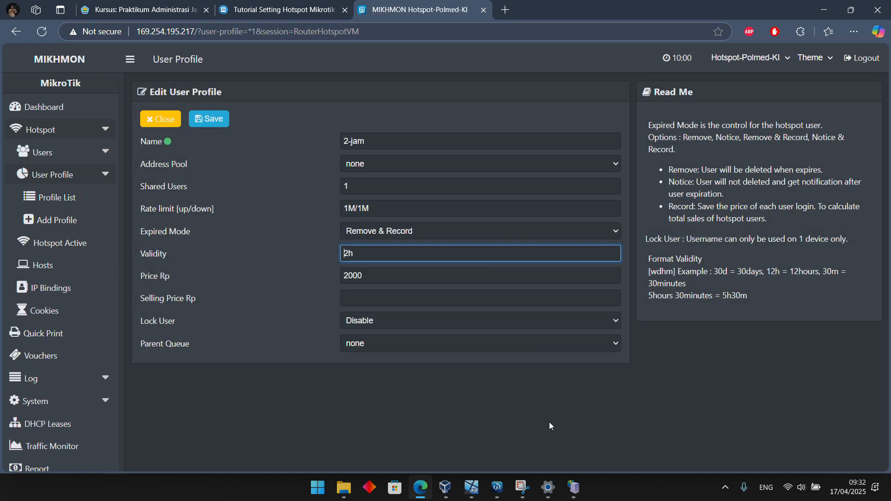
left_click(55, 197)
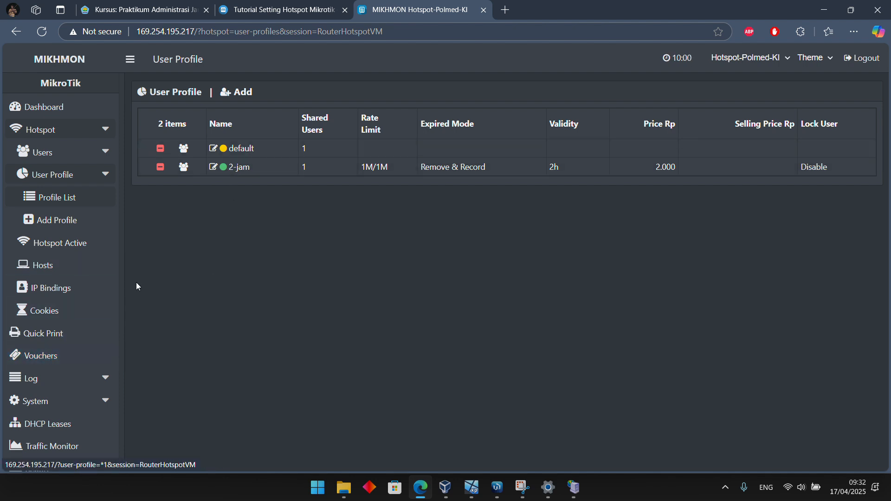
Open voucher generation for the 2-jam profile, and set the quantity to 30 and the server to Hotspot-Polmed-KI
left_click(64, 362)
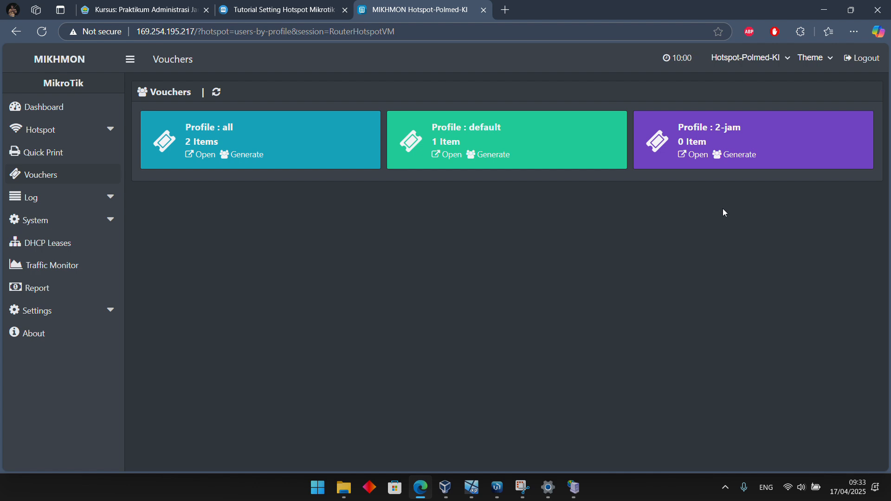
left_click(731, 156)
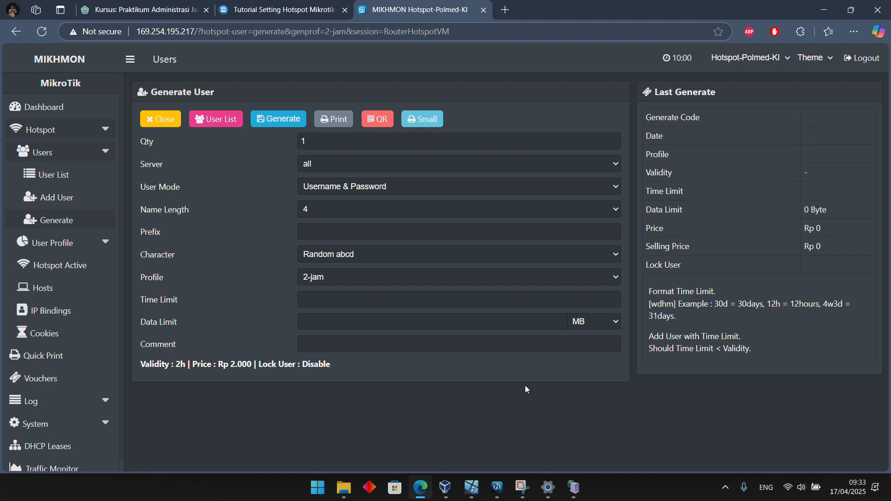
left_click(344, 146)
key("BackSpace")
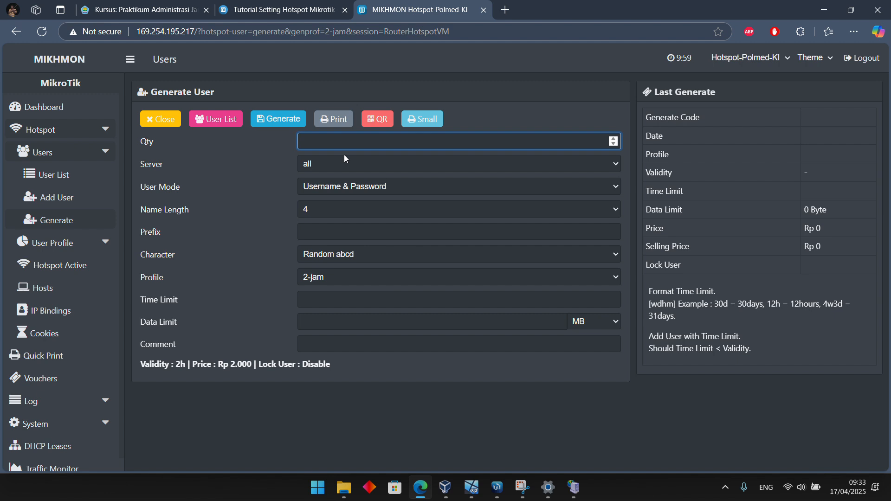
type("30")
left_click(410, 170)
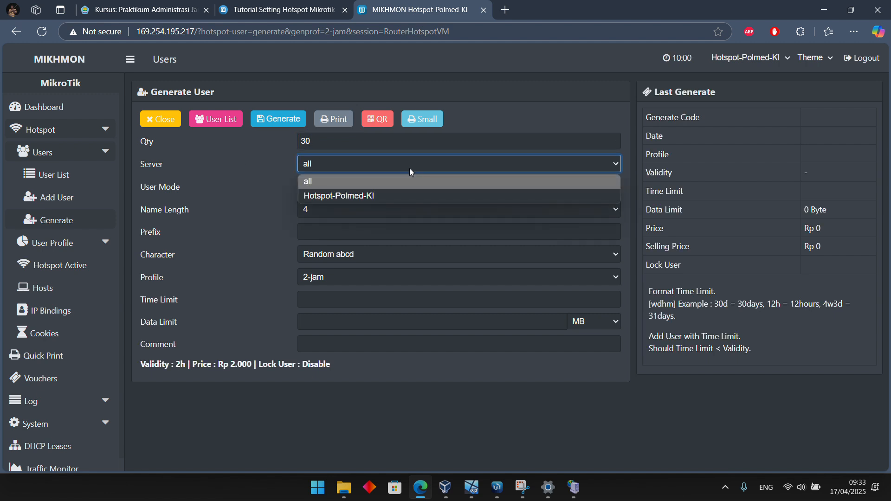
left_click(383, 196)
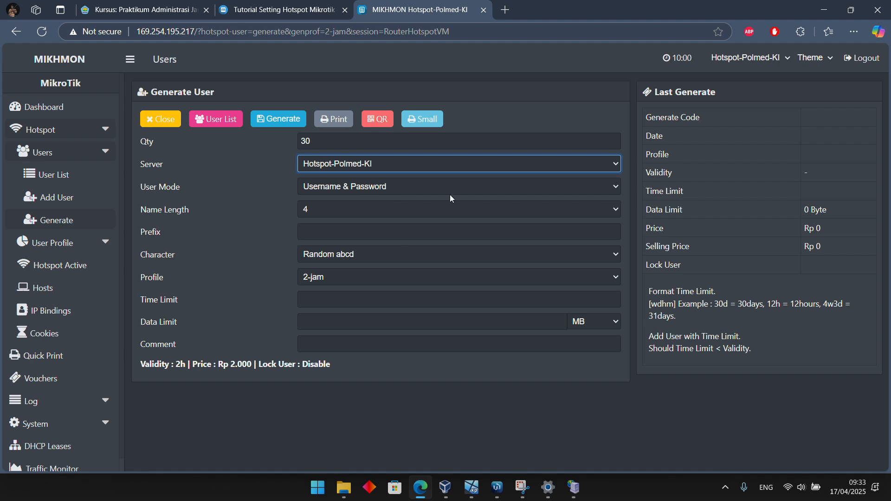
Try the Username = Password user mode for the vouchers, and switch back to Username & Password
left_click(499, 191)
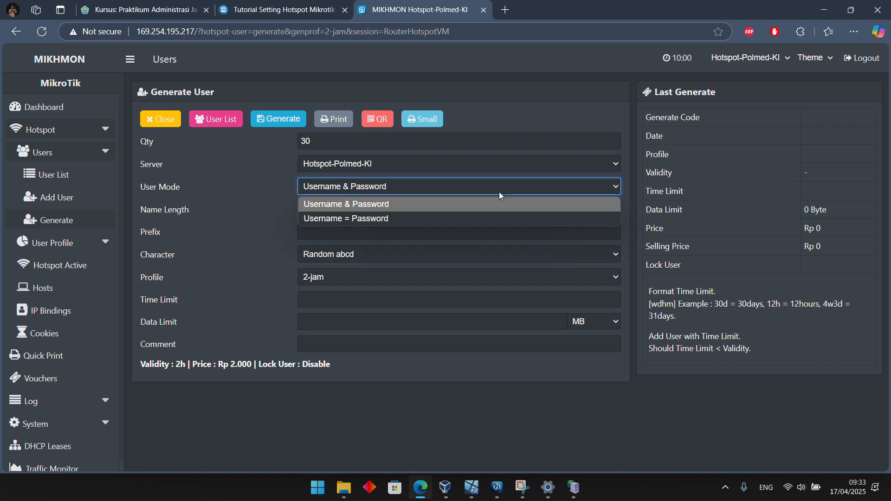
left_click(421, 219)
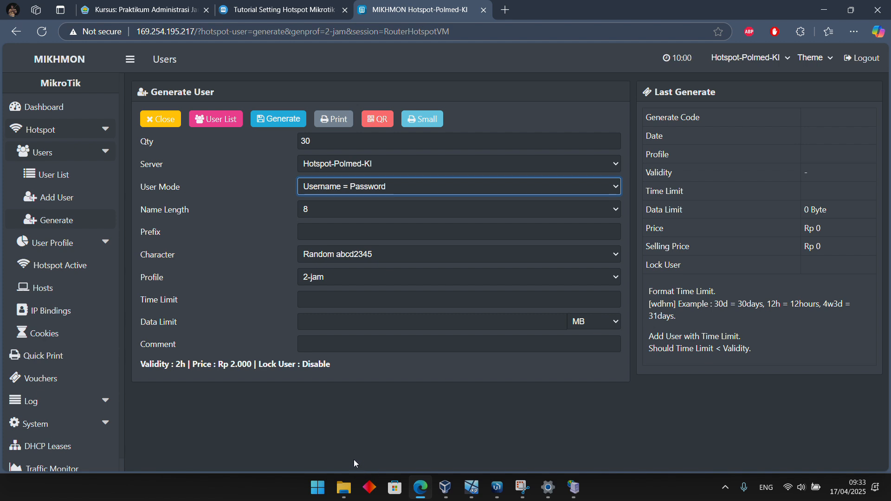
left_click(395, 435)
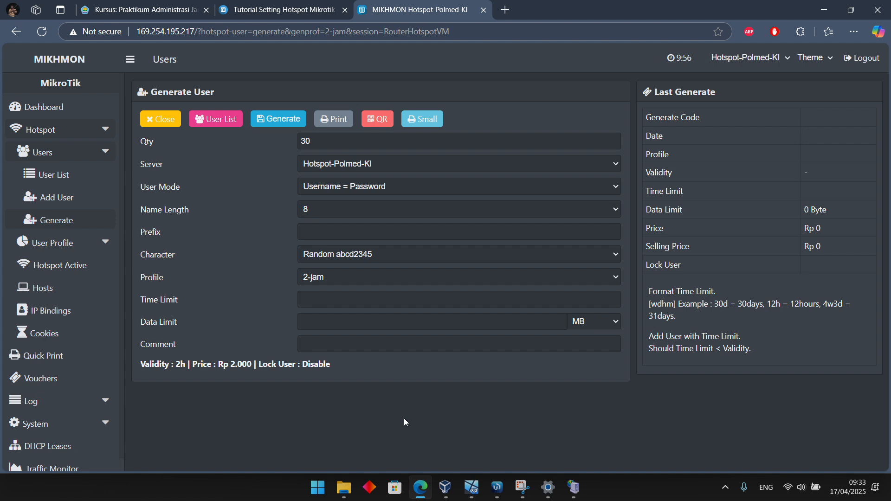
left_click(436, 185)
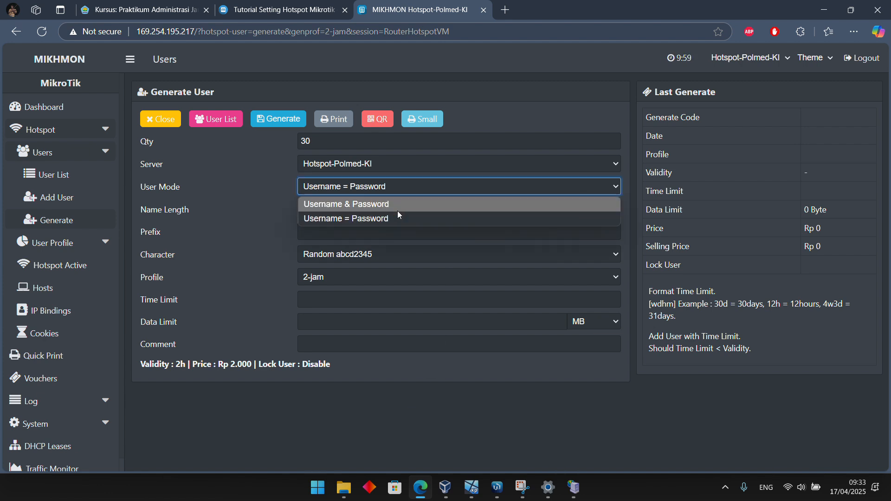
left_click(400, 203)
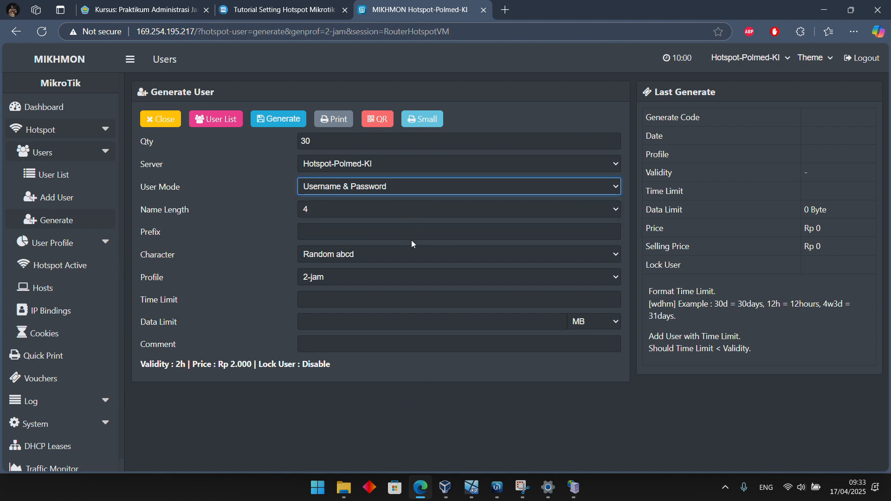
Set the voucher name length to 6, keep the Random abcd character set, and generate the vouchers
left_click(337, 211)
left_click(336, 210)
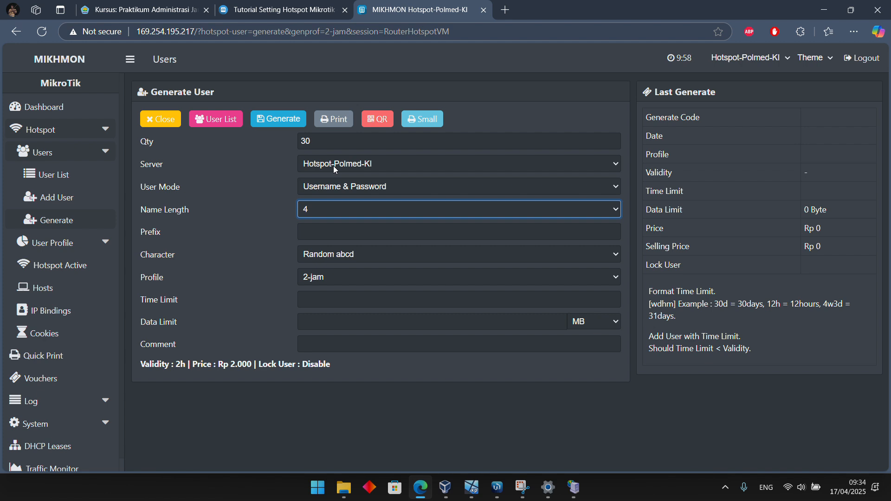
left_click(323, 214)
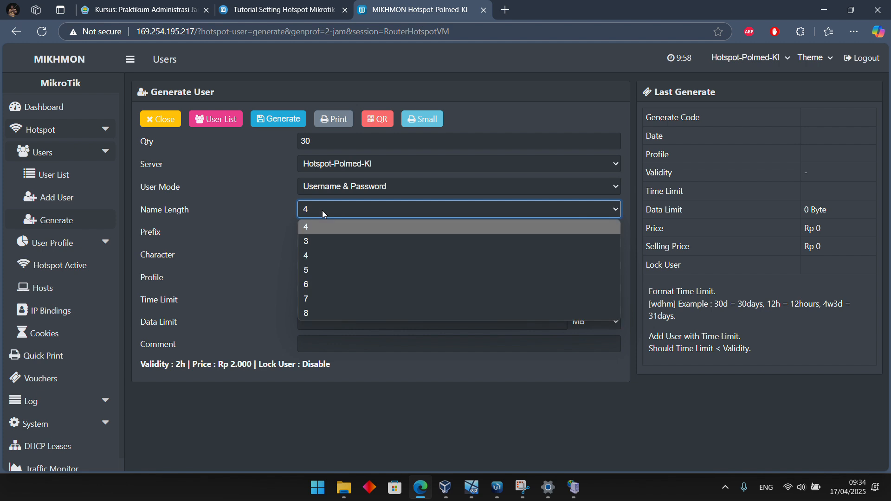
left_click(323, 284)
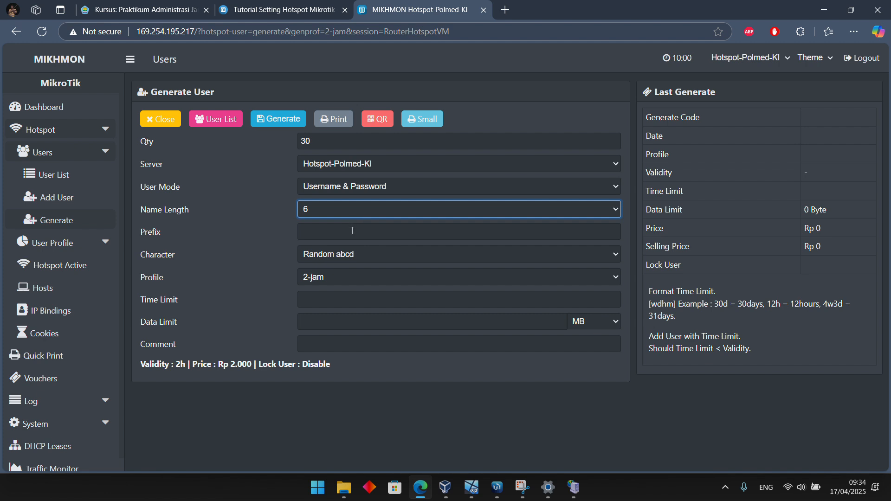
left_click(376, 255)
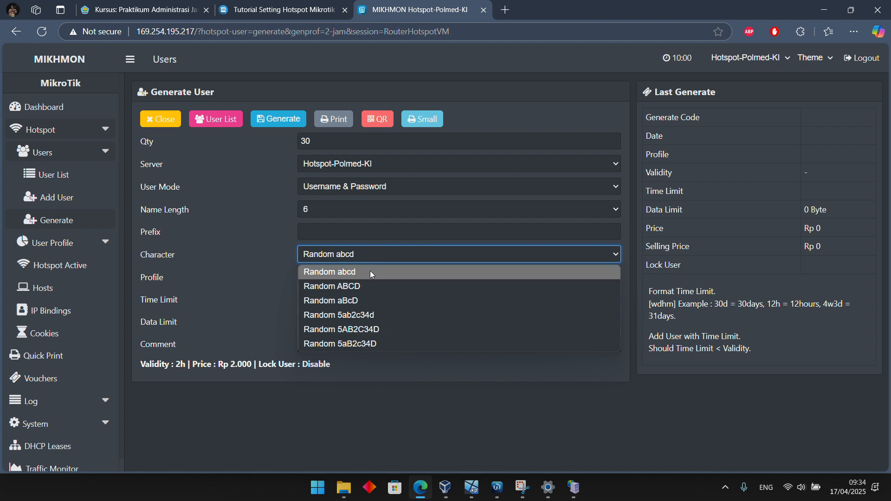
left_click(382, 254)
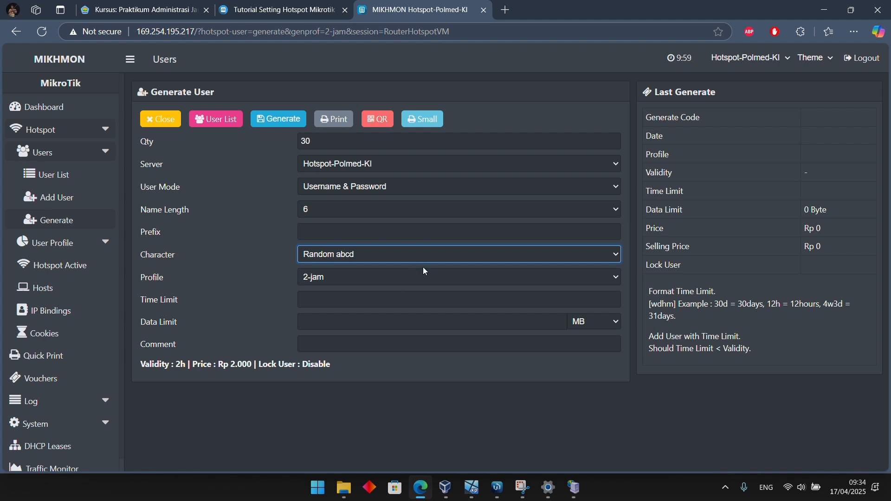
left_click(292, 121)
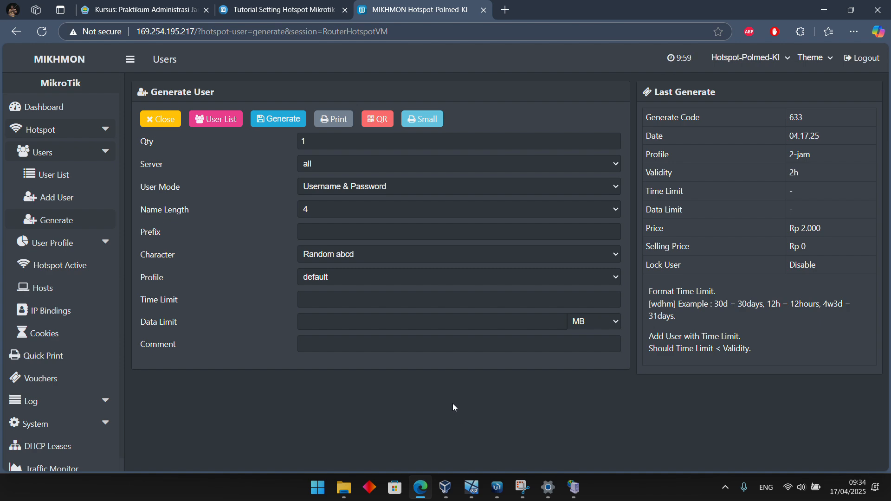
Open the printable sheet of the generated vouchers, cancel the printing, look over the vouchers, and return to the Mikhmon generation page
left_click(332, 118)
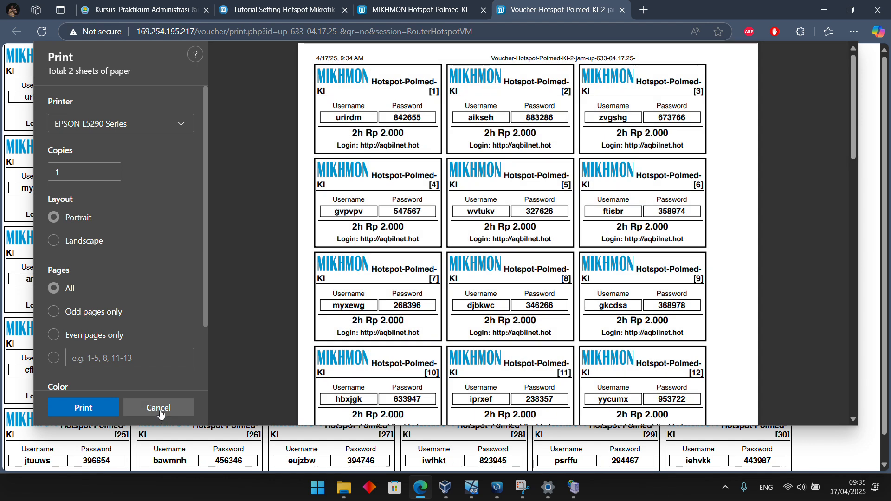
left_click(159, 408)
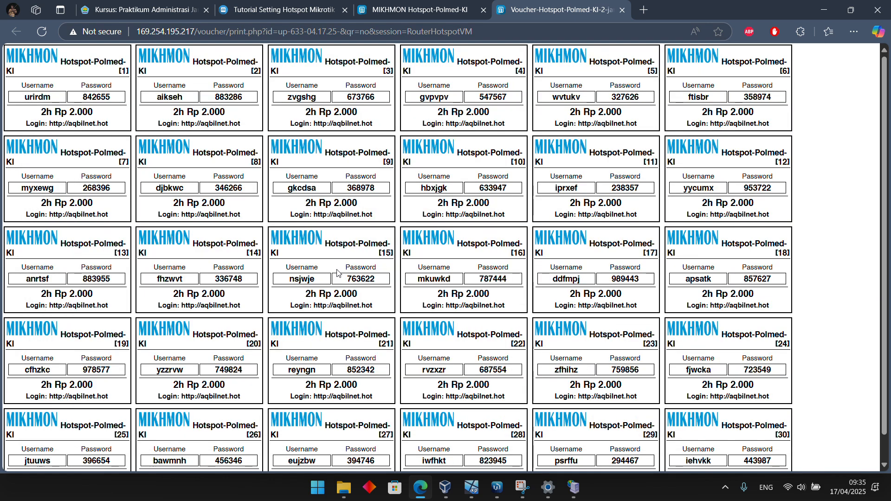
scroll(336, 273, "down", 1)
scroll(337, 272, "up", 1)
scroll(584, 351, "down", 1)
scroll(584, 351, "up", 1)
left_click(364, 13)
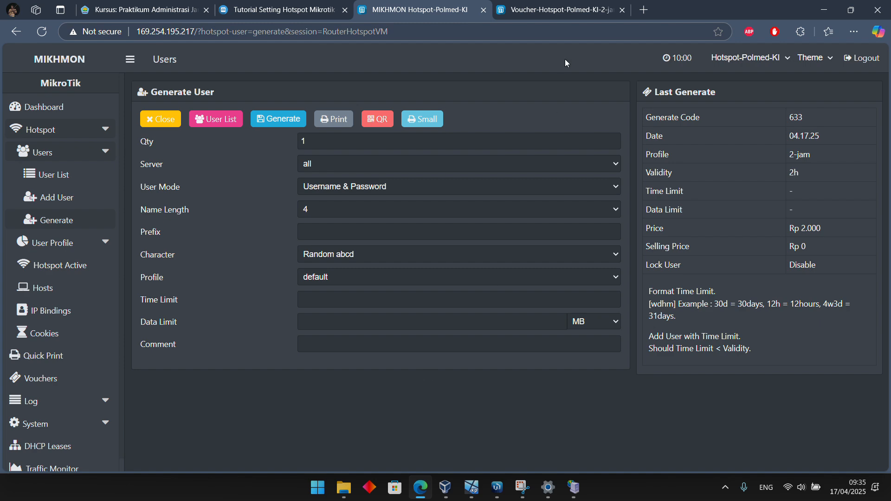
Return to the voucher sheet, check the first voucher's username, and switch to the Windows XP SP3 virtual machine
left_click(561, 10)
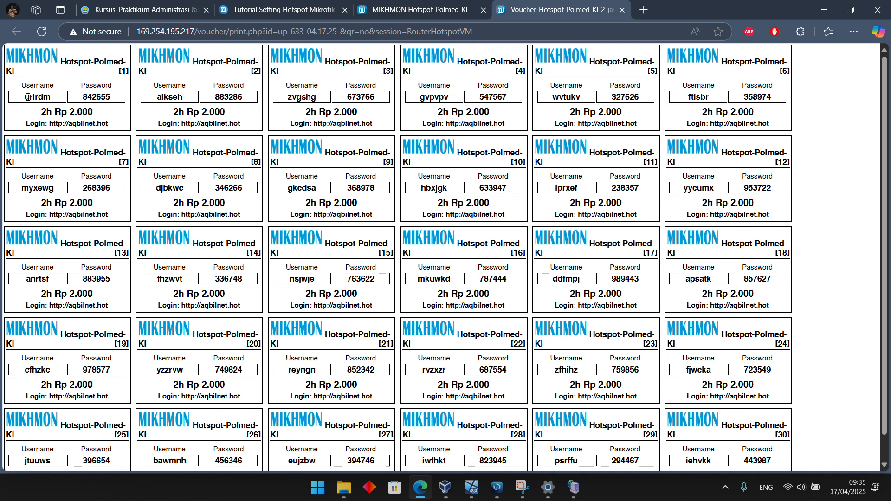
left_click_drag(28, 97, 62, 99)
left_click(55, 88)
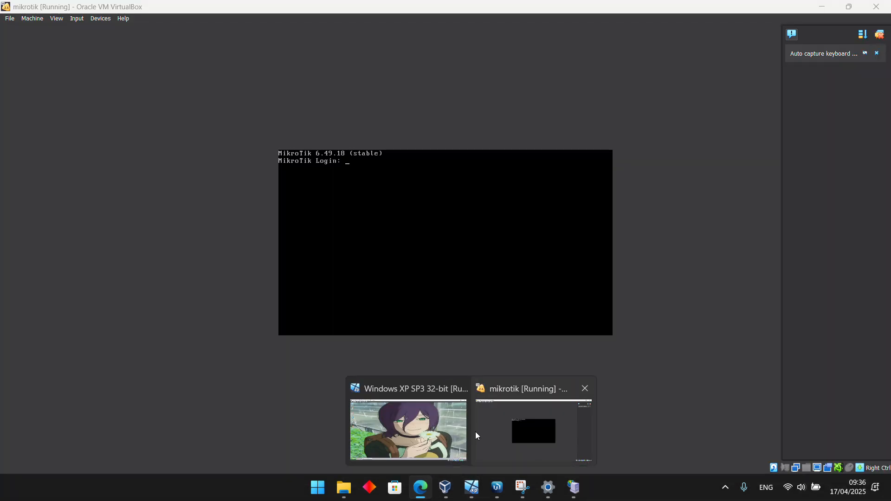
left_click(433, 425)
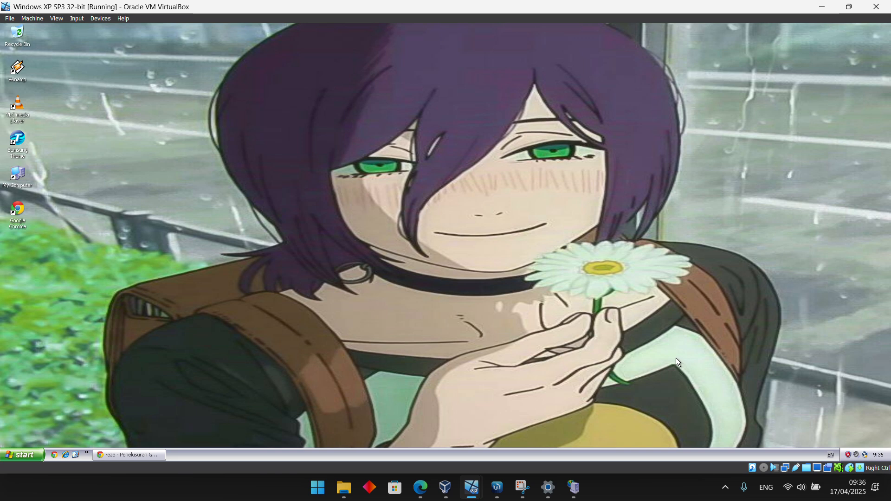
Open Command Prompt in the virtual machine and display its IP configuration with ipconfig
left_click(21, 455)
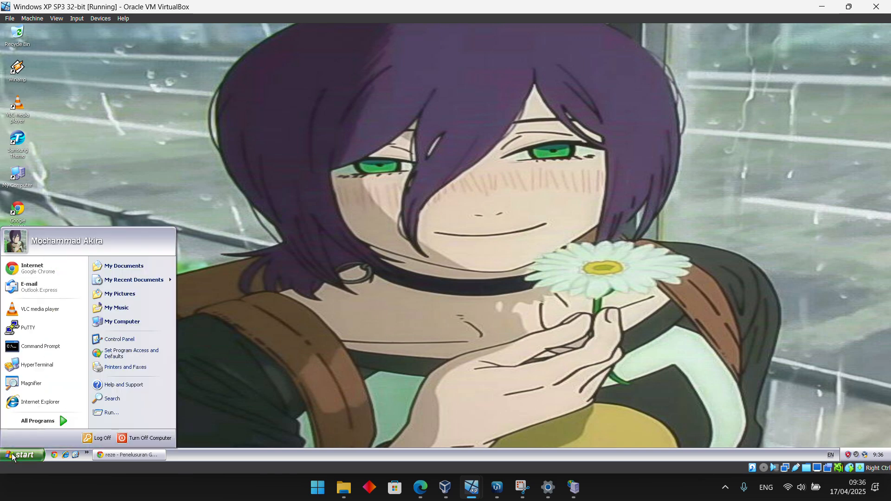
left_click(51, 346)
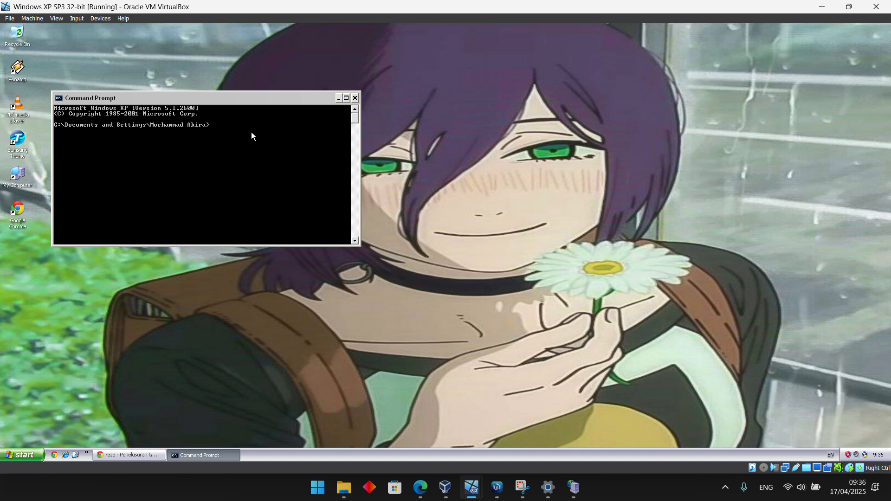
type("ipconfig")
key("Return")
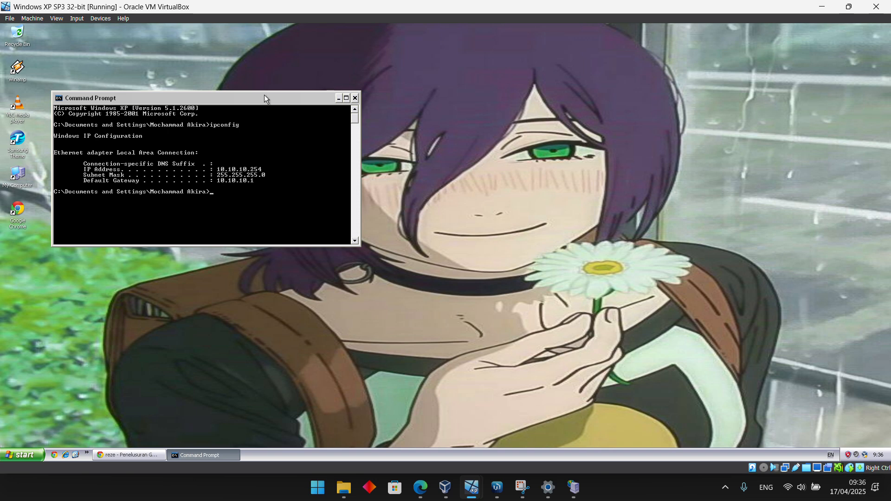
left_click_drag(264, 98, 256, 71)
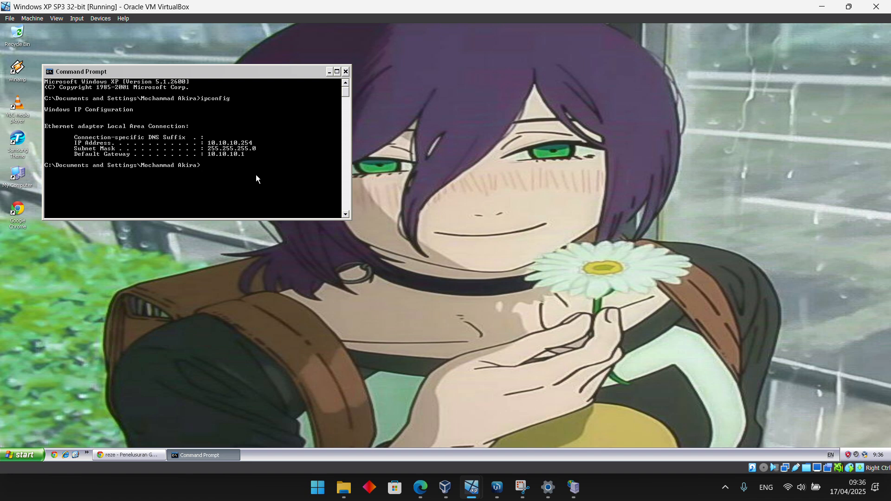
Test the virtual machine's internet connection by running ping google.com
type("ping google.com")
key("Return")
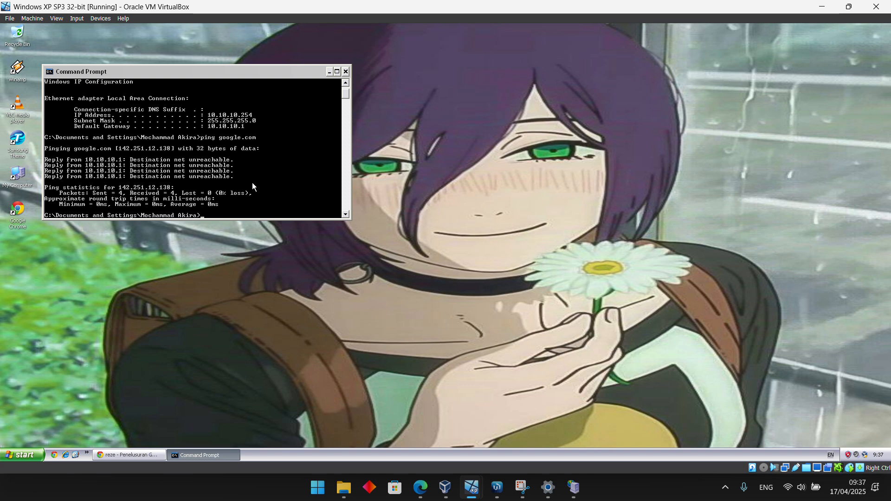
Open Internet Explorer in the virtual machine and decline making it the default browser
left_click(119, 454)
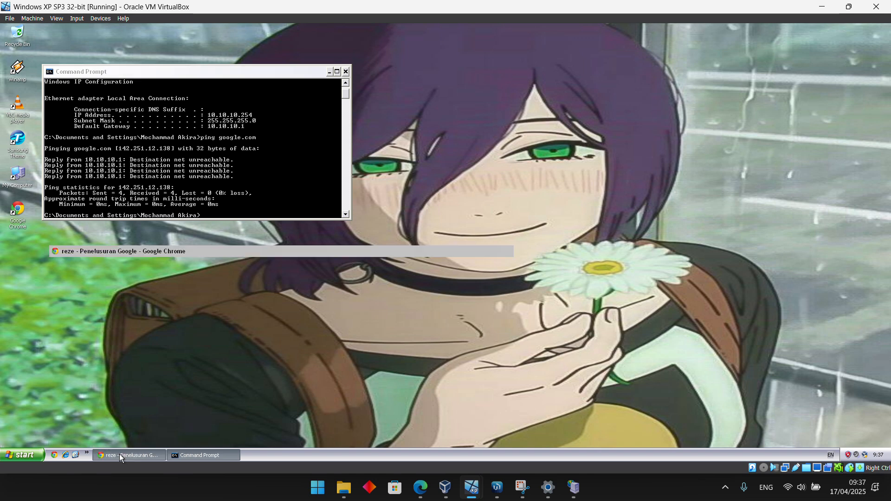
left_click(119, 454)
left_click(14, 453)
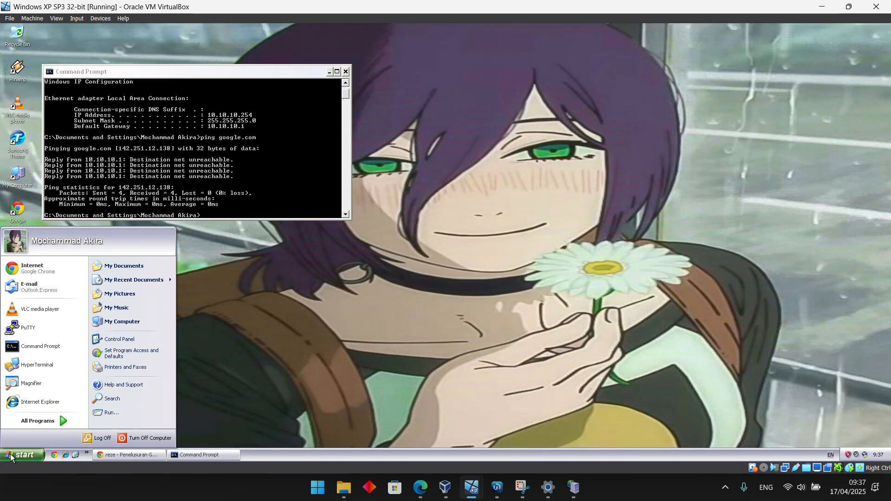
left_click(38, 402)
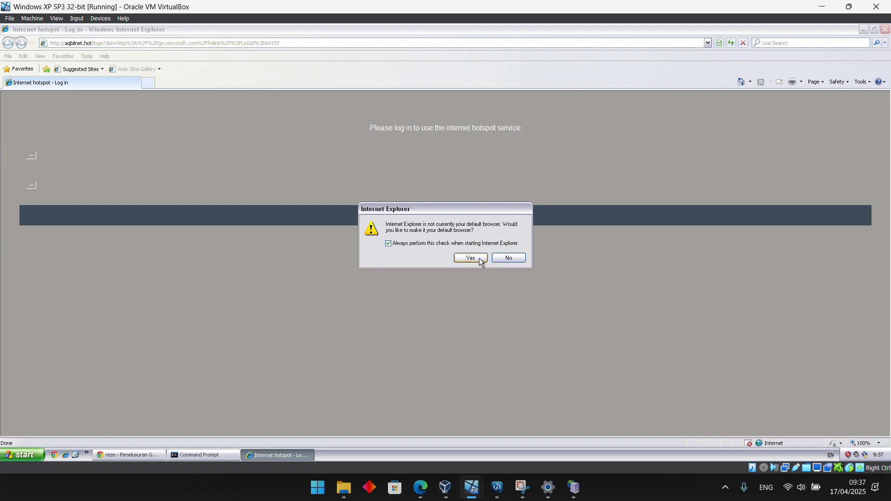
left_click(497, 257)
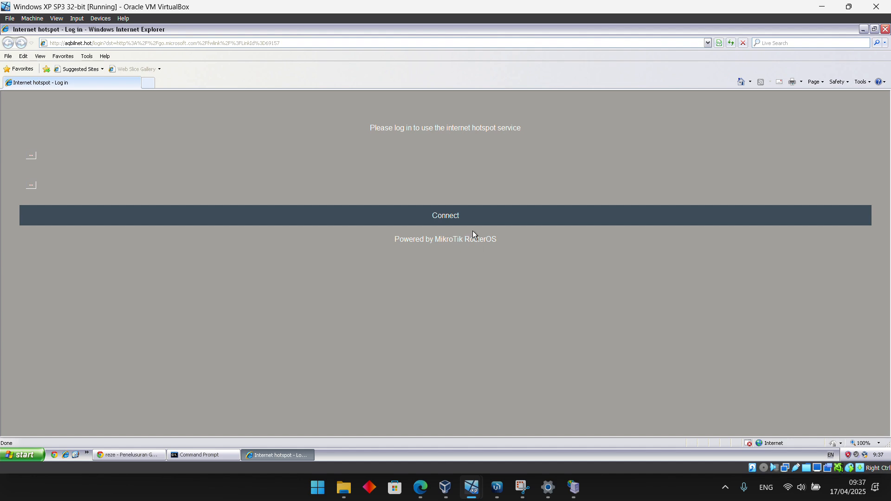
Try to connect from the hotspot login page, and retry after loading it through 10.10.10.1
left_click(449, 215)
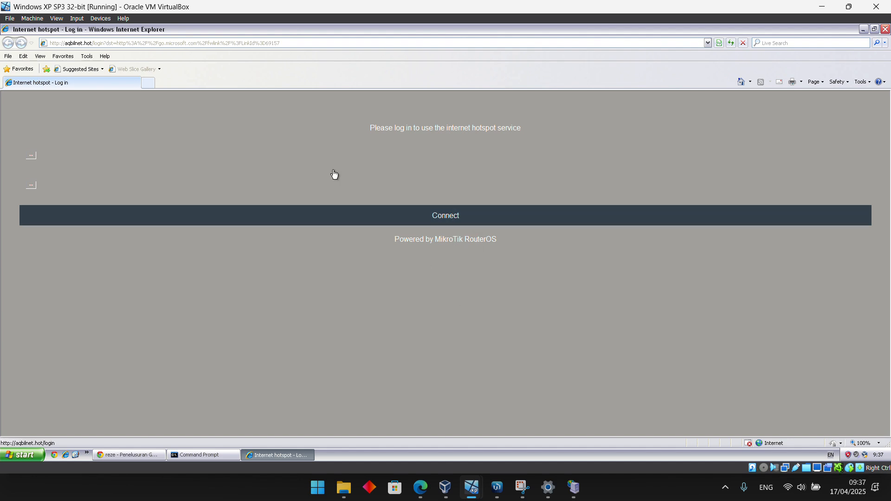
left_click(216, 43)
type("10.10.10.1")
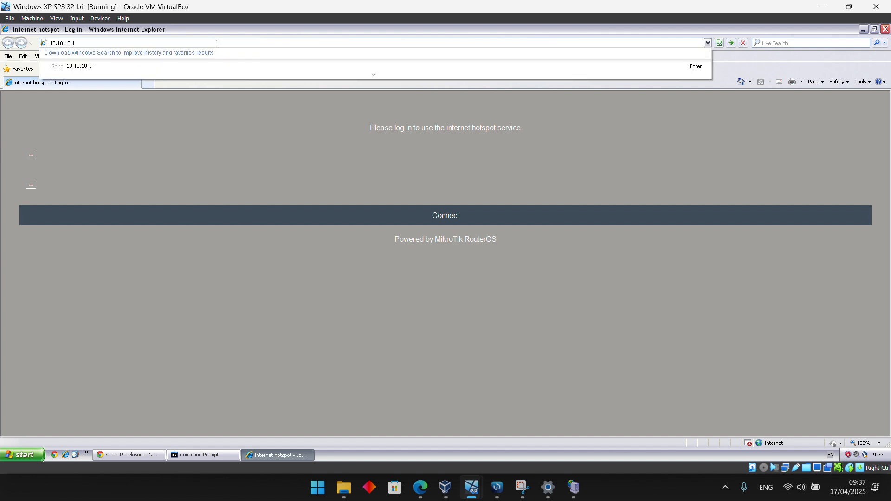
key("Return")
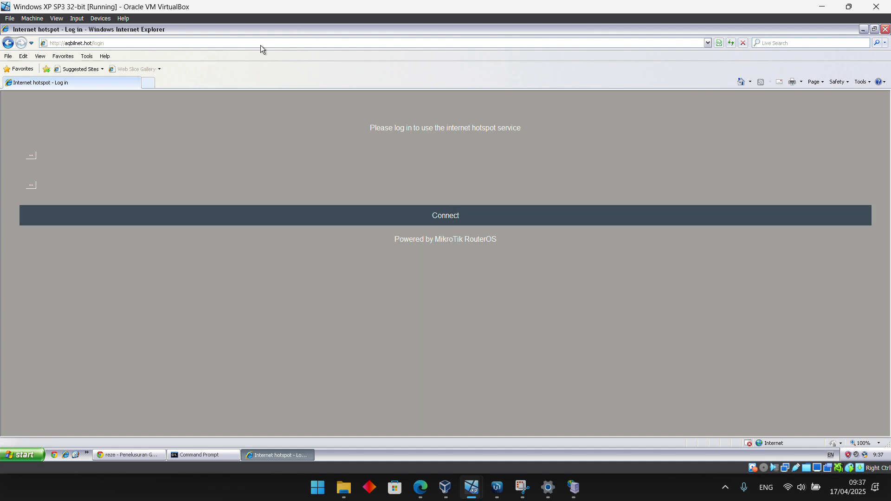
left_click(178, 44)
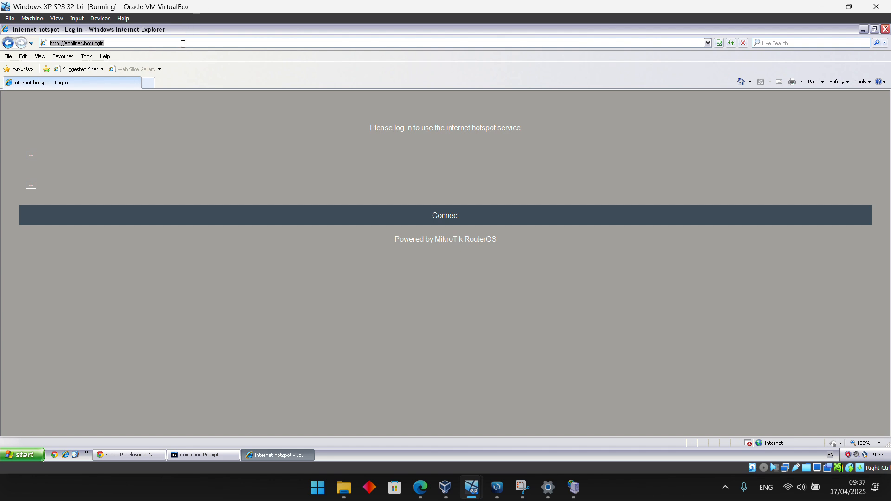
left_click(463, 220)
Ping google.com again from Command Prompt, and try once more to connect on the hotspot login page
left_click(198, 456)
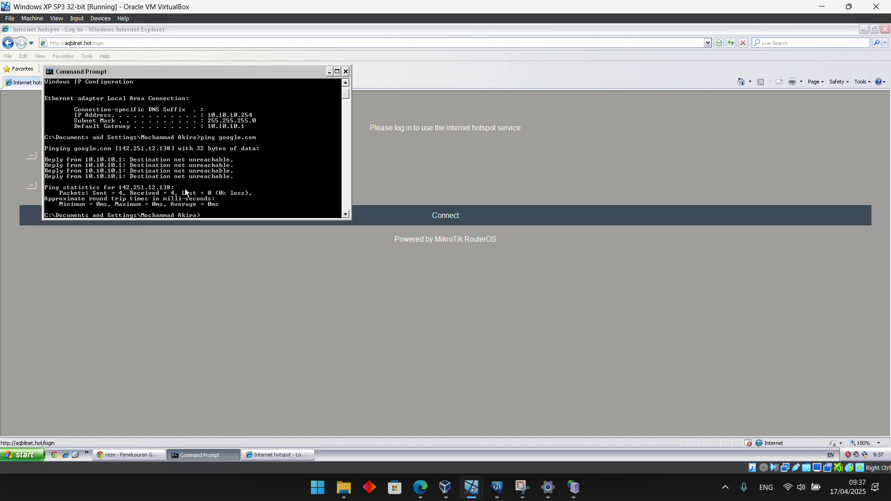
key("Up")
key("Return")
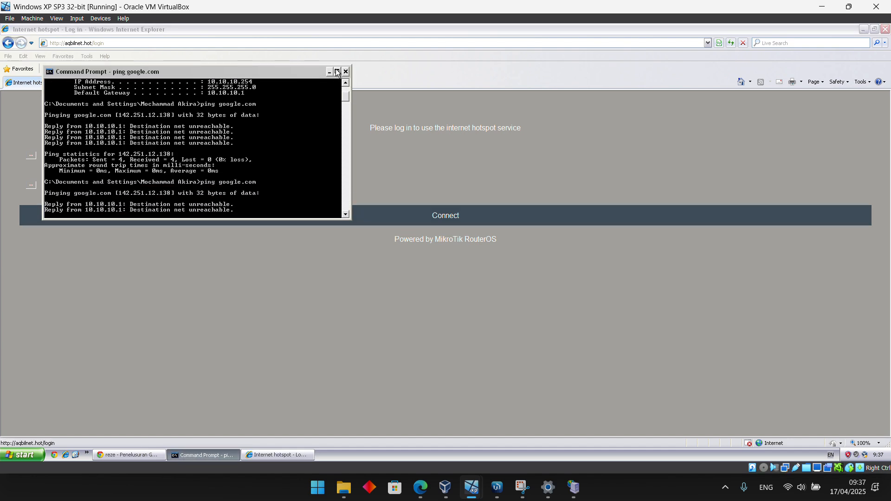
left_click(330, 71)
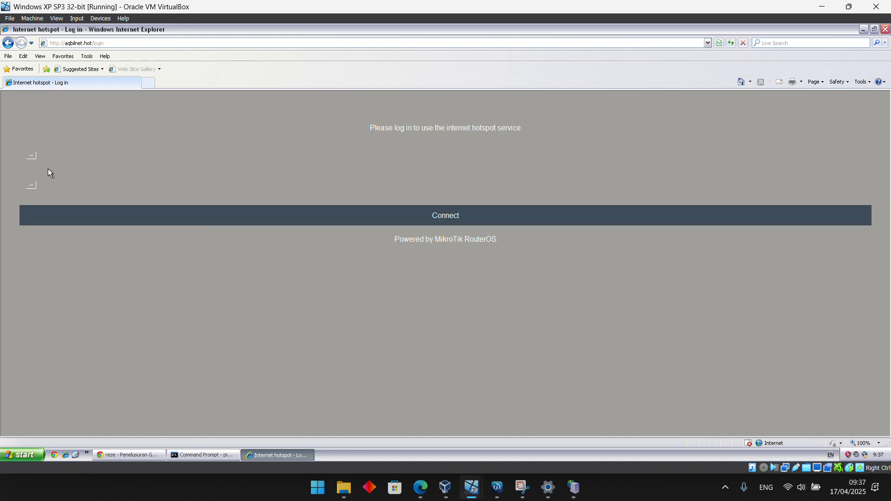
left_click(460, 219)
Open WhatsApp on the host computer and dismiss its rating request
mouse_move(425, 487)
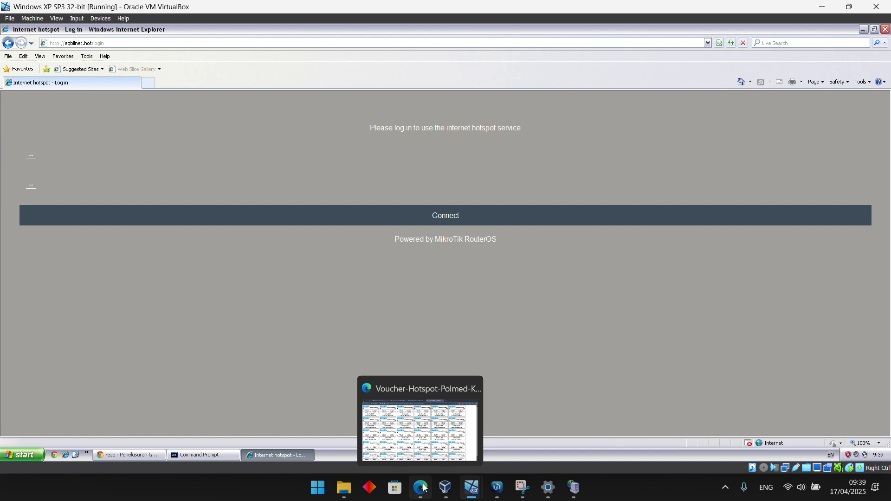
key("super")
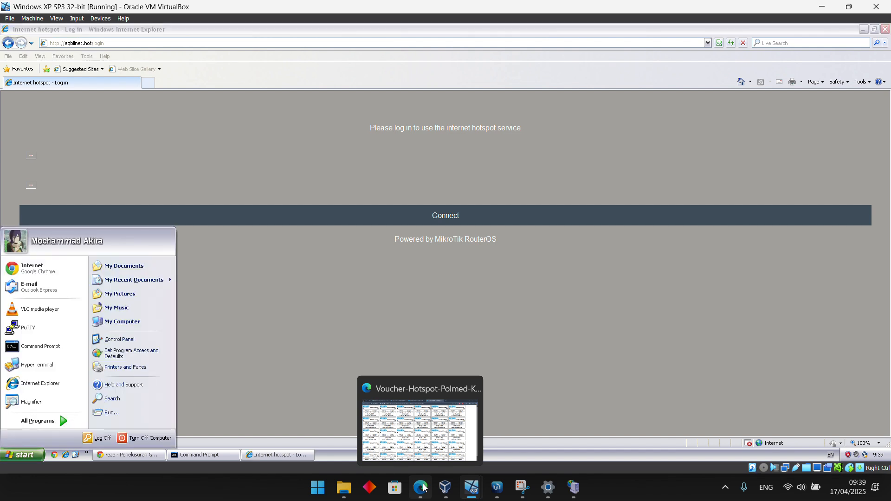
left_click(314, 486)
type("whatsapp")
key("Return")
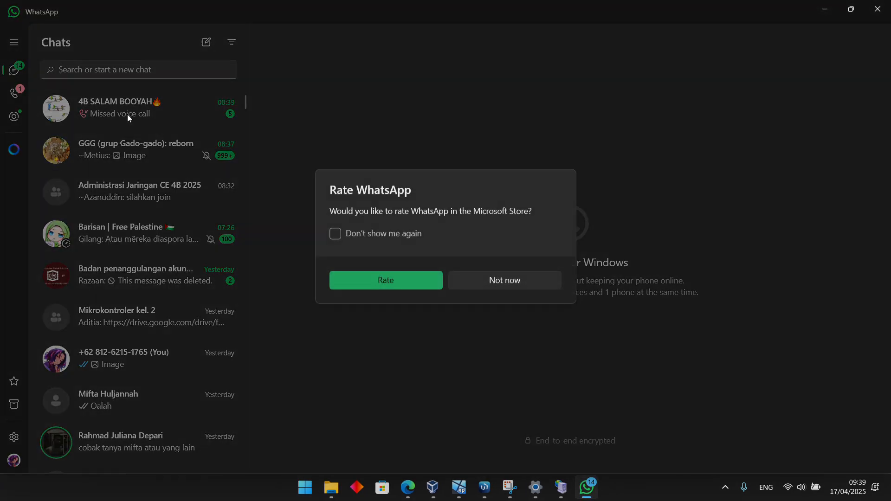
left_click(450, 287)
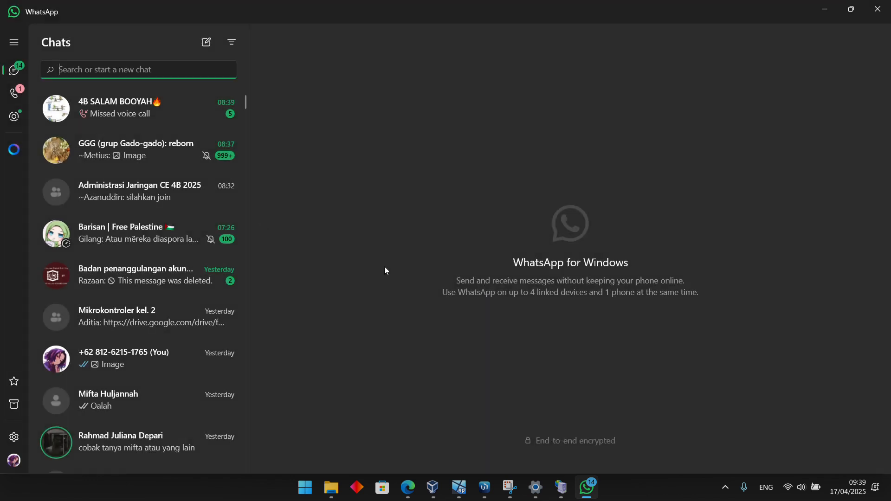
Open the Google Meet link from the Administrasi Jaringan CE 4B 2025 group chat
left_click(100, 100)
left_click(130, 204)
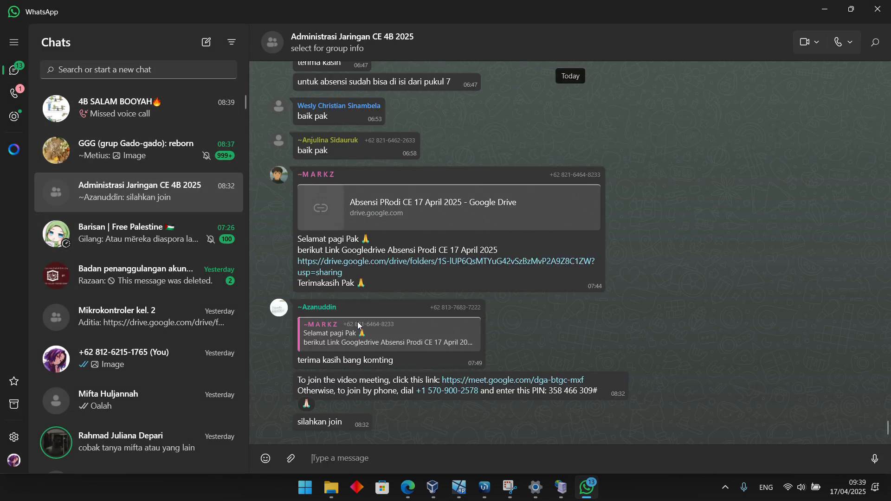
left_click(459, 381)
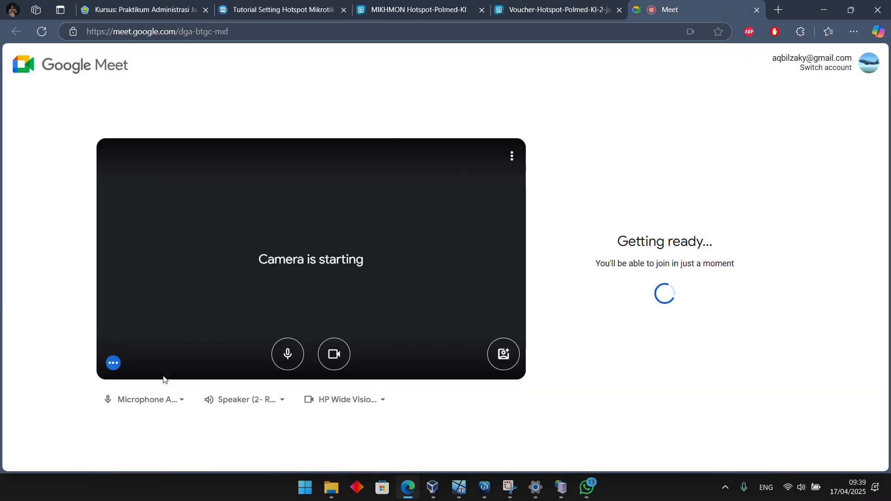
Switch Google Meet to the student account, turn off the microphone and camera, and join the meeting
left_click(285, 356)
left_click(334, 354)
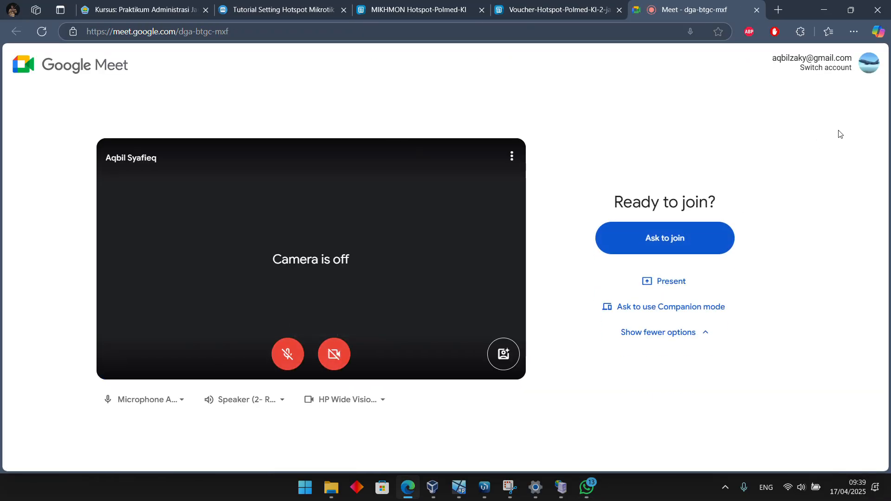
left_click(836, 68)
left_click(538, 321)
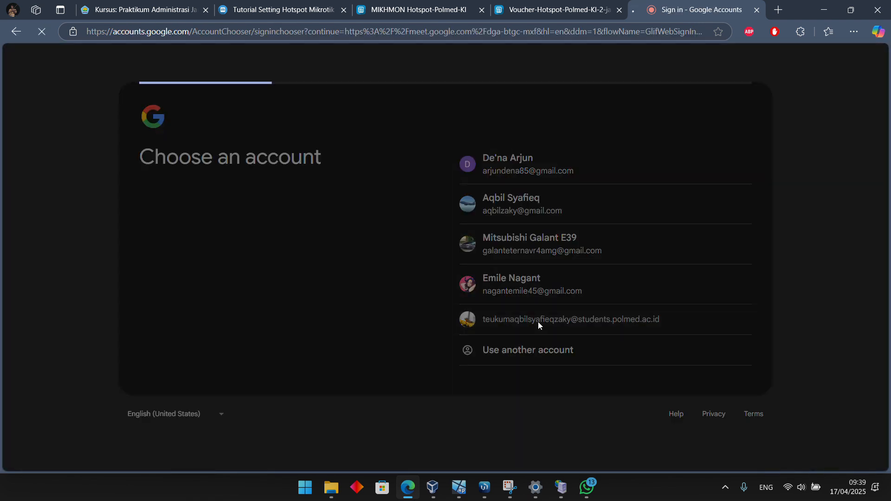
left_click(287, 355)
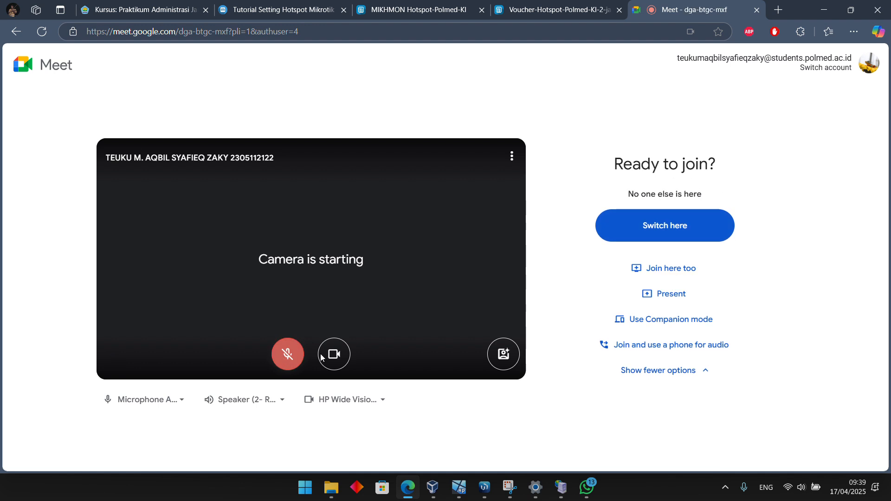
left_click(348, 356)
left_click(662, 252)
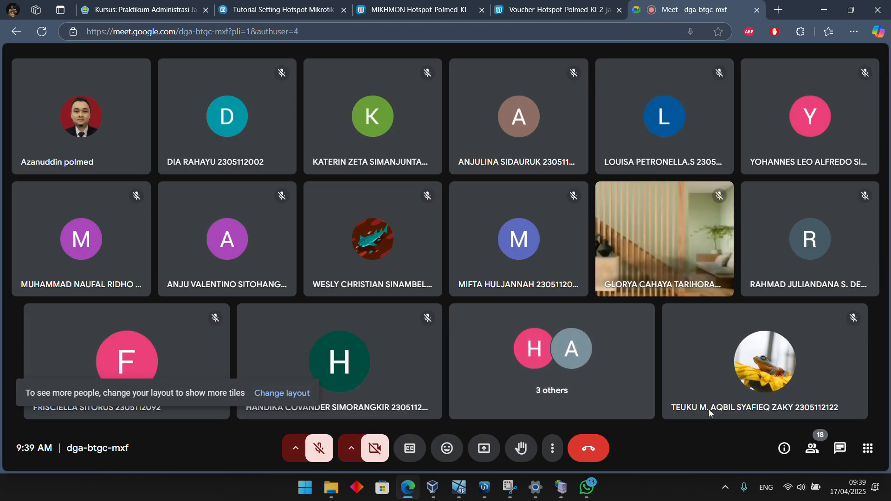
Compare the tab, window and entire-screen sharing options, and present the Windows XP virtual machine window in the meeting
left_click(484, 448)
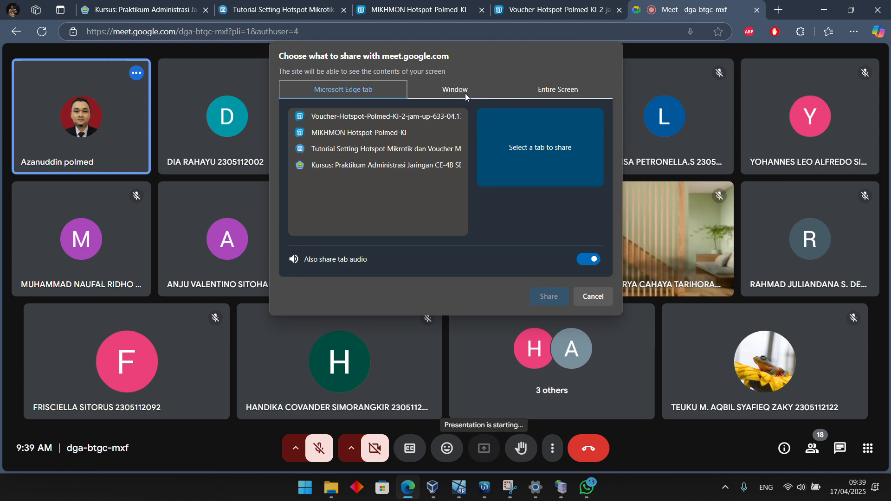
left_click(576, 90)
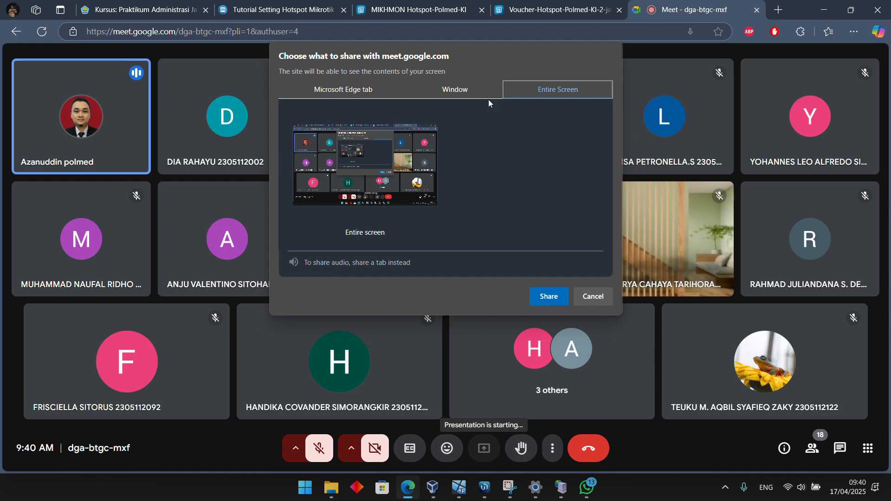
left_click(472, 91)
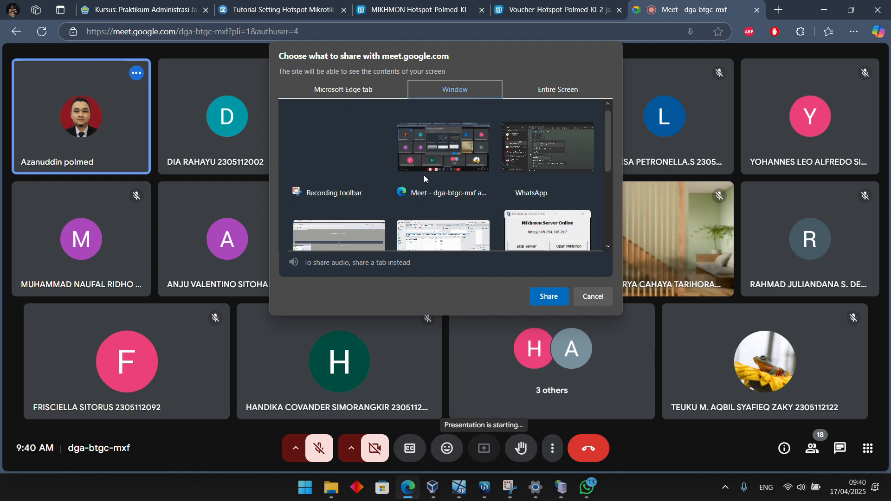
left_click(346, 93)
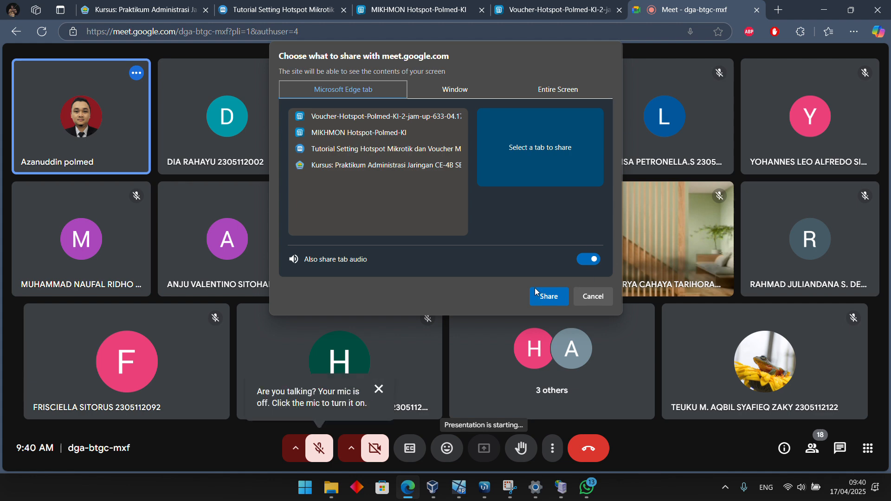
left_click(538, 89)
left_click(343, 89)
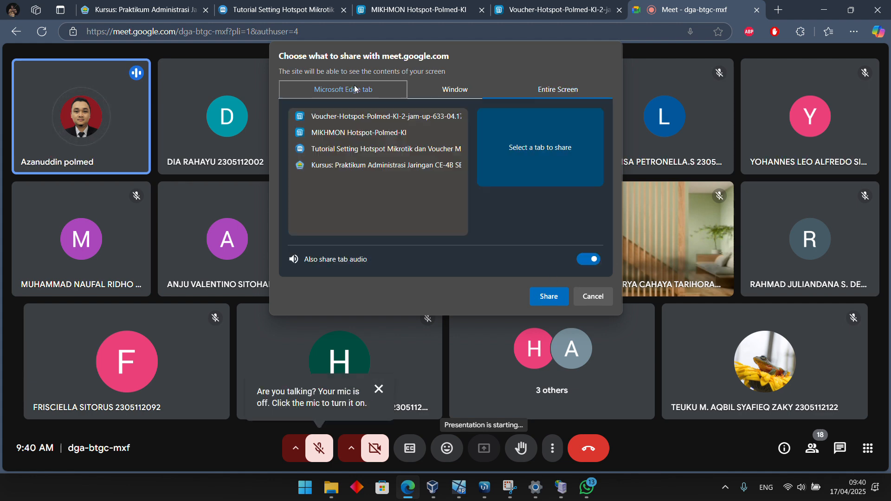
left_click(454, 90)
scroll(340, 200, "down", 3)
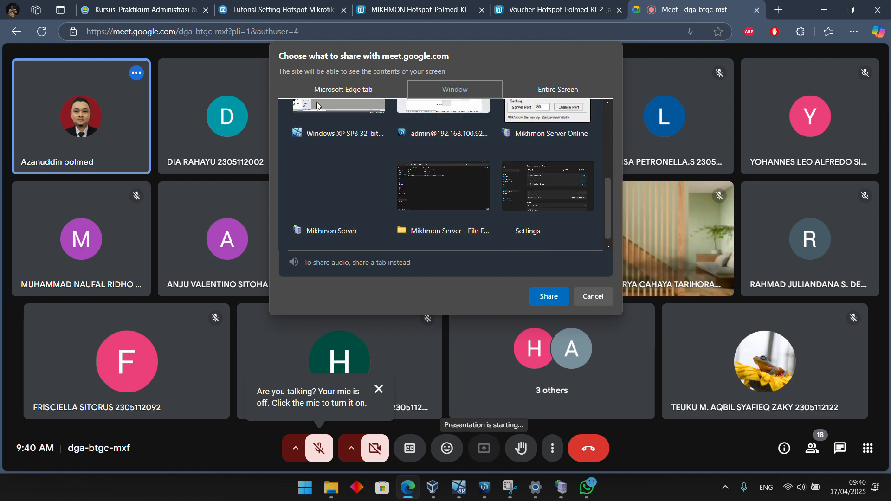
scroll(325, 111, "up", 1)
left_click(551, 298)
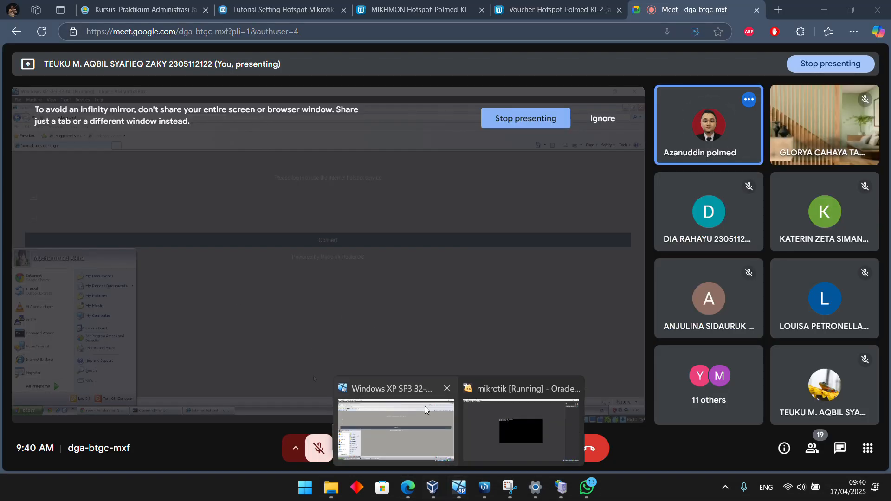
Clear WhatsApp from view, bring the Windows XP virtual machine to the front, and hide the screen-sharing notice
left_click(822, 10)
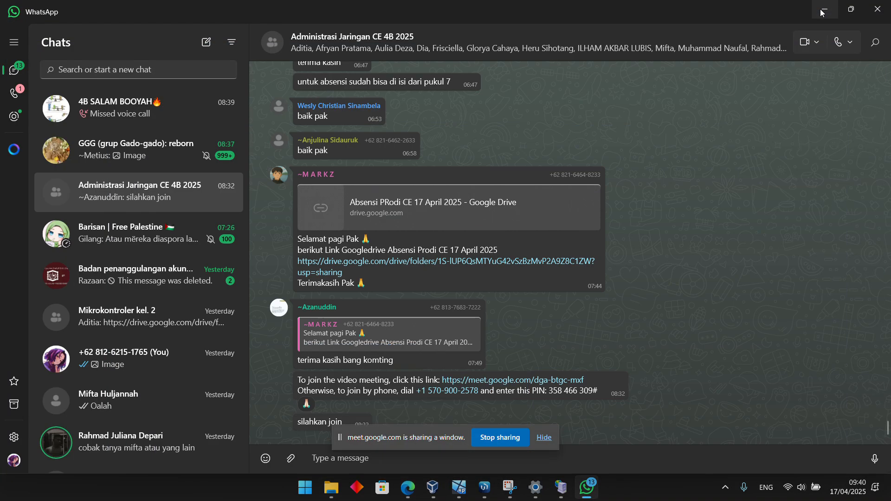
left_click(821, 12)
left_click(408, 293)
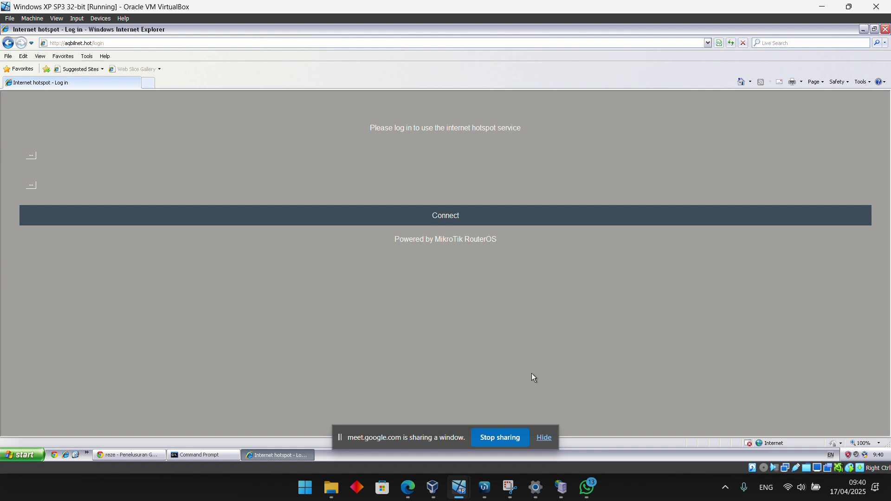
left_click(544, 438)
left_click(450, 218)
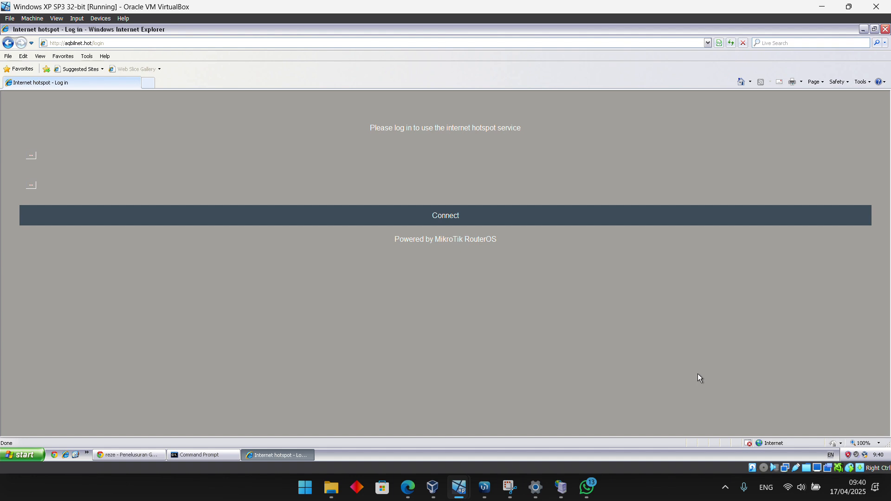
Turn on the microphone in the Google Meet meeting and return to the Windows XP virtual machine
mouse_move(408, 487)
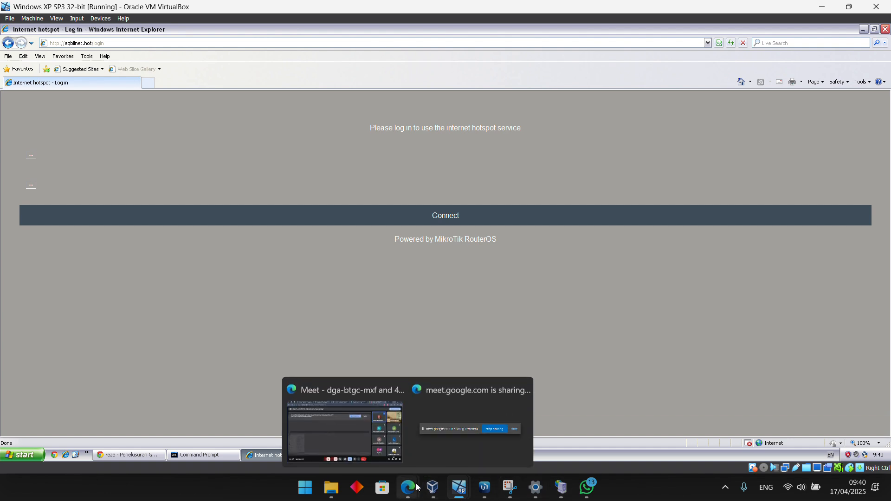
left_click(377, 422)
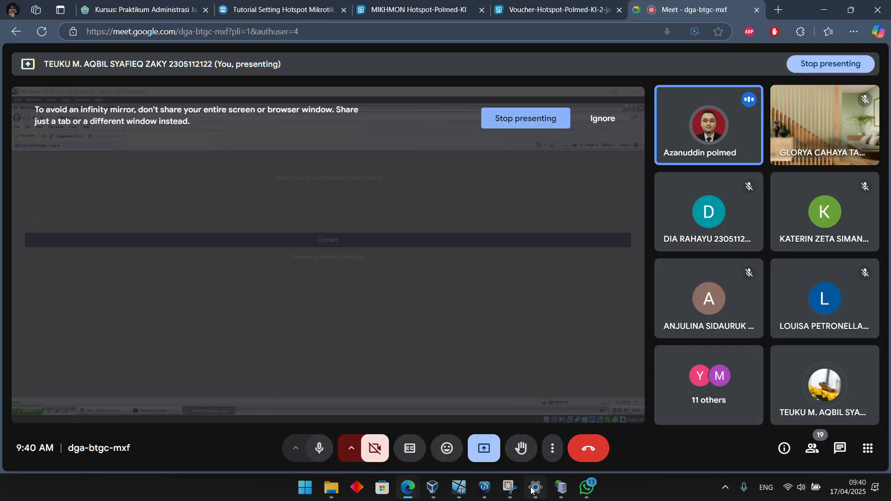
mouse_move(459, 488)
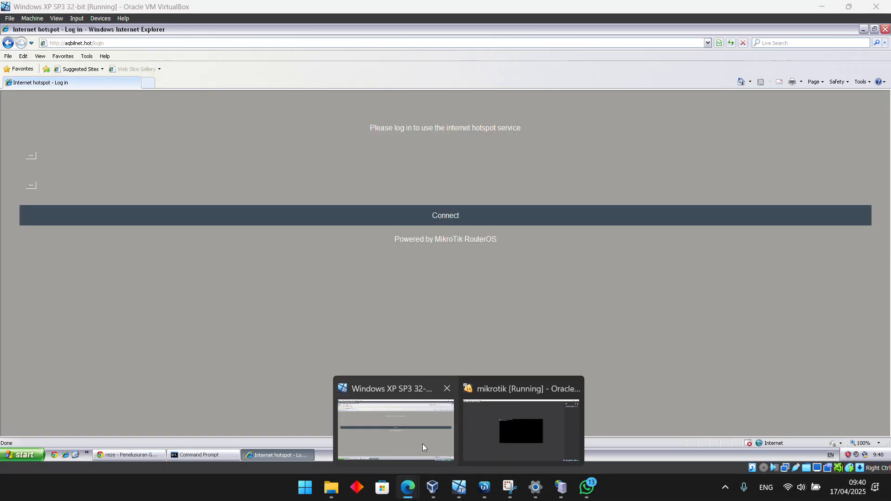
left_click(423, 444)
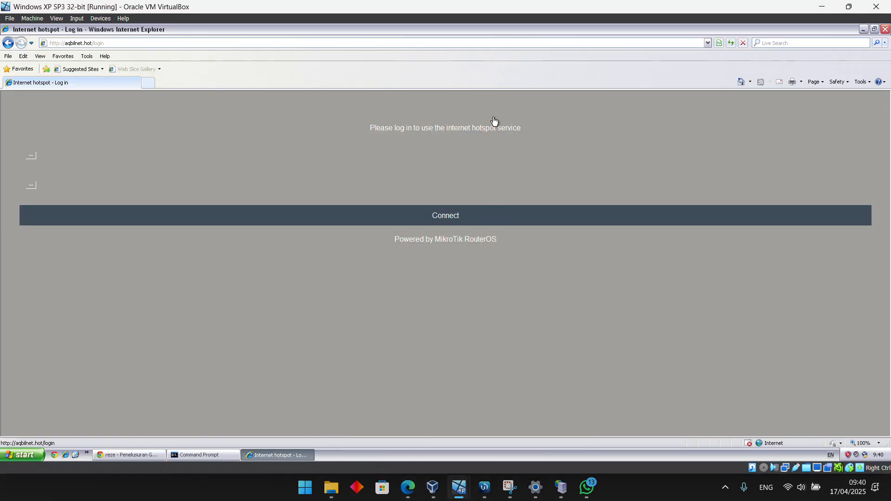
left_click(385, 205)
Load aqbilnet.hot in a new Chrome tab of the Windows XP virtual machine and show the hotspot login form
left_click(151, 455)
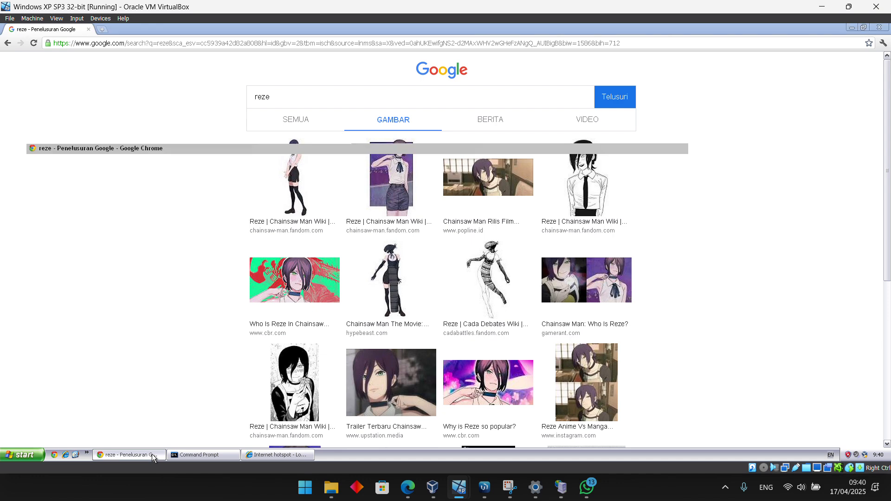
left_click(151, 455)
left_click(152, 455)
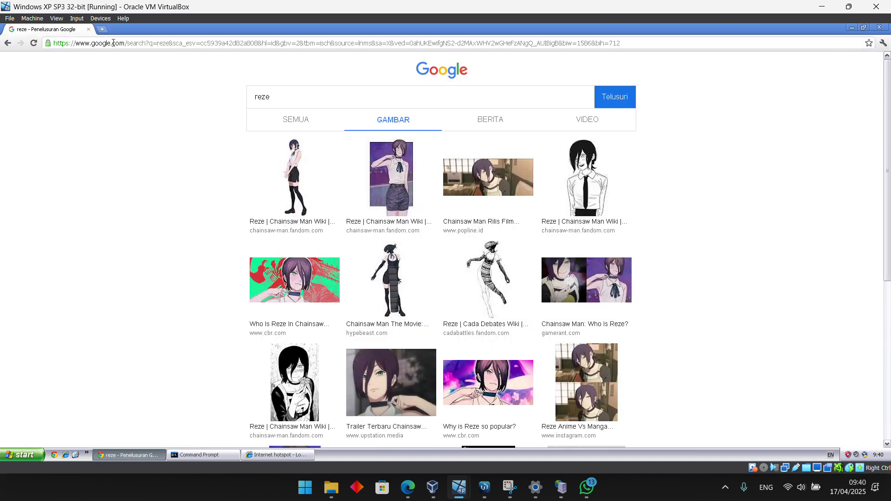
left_click(102, 29)
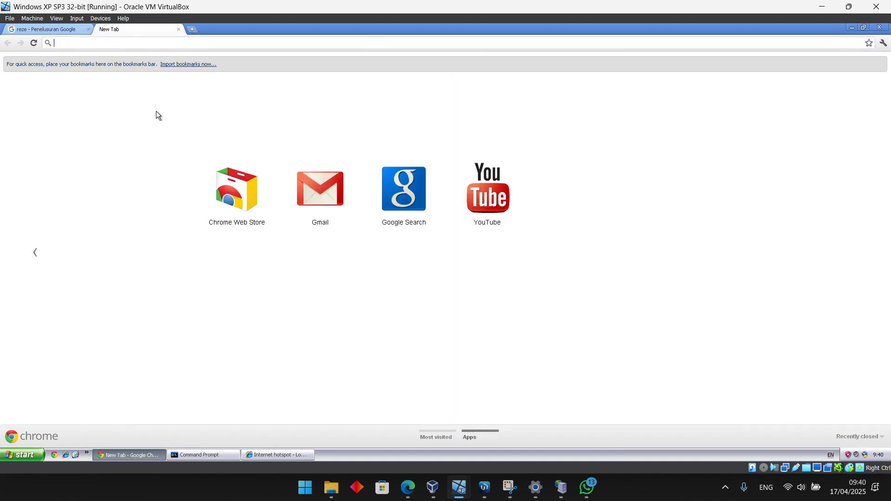
type("aqbilne")
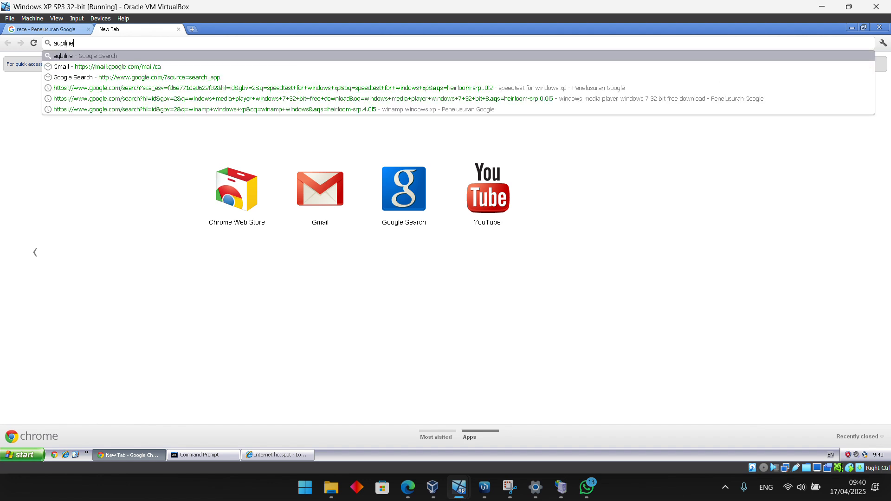
type("t.hot")
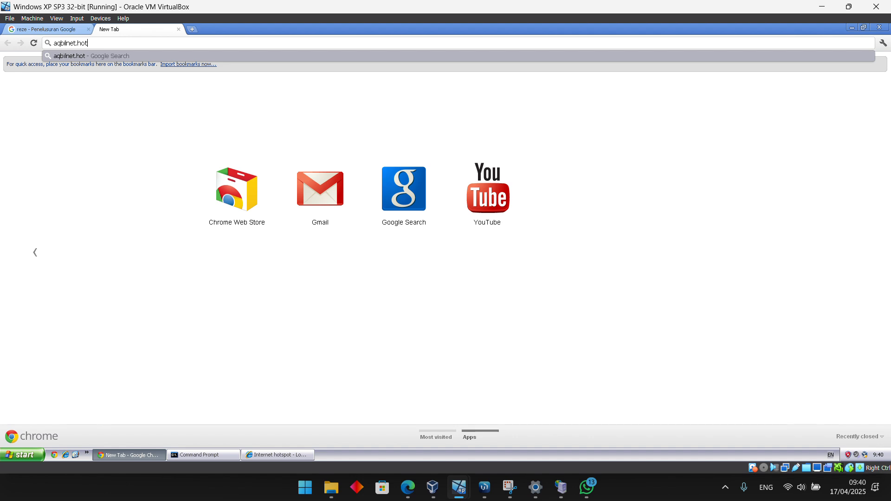
key("Return")
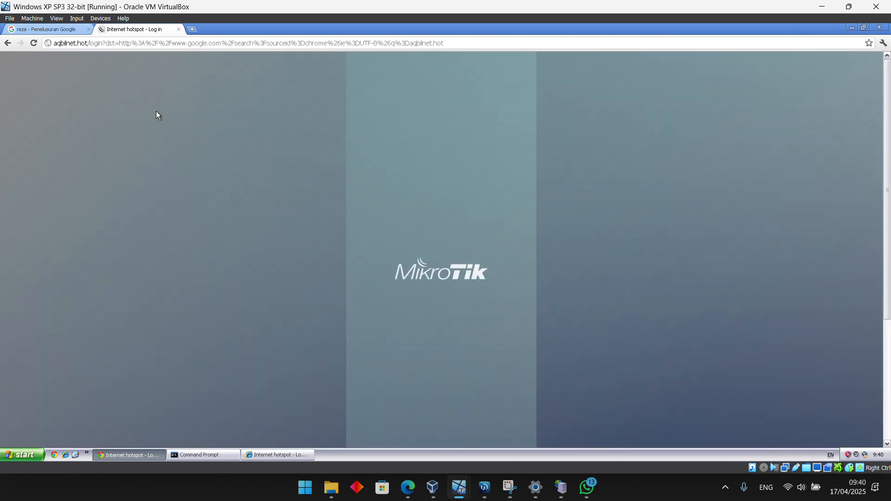
scroll(466, 241, "down", 3)
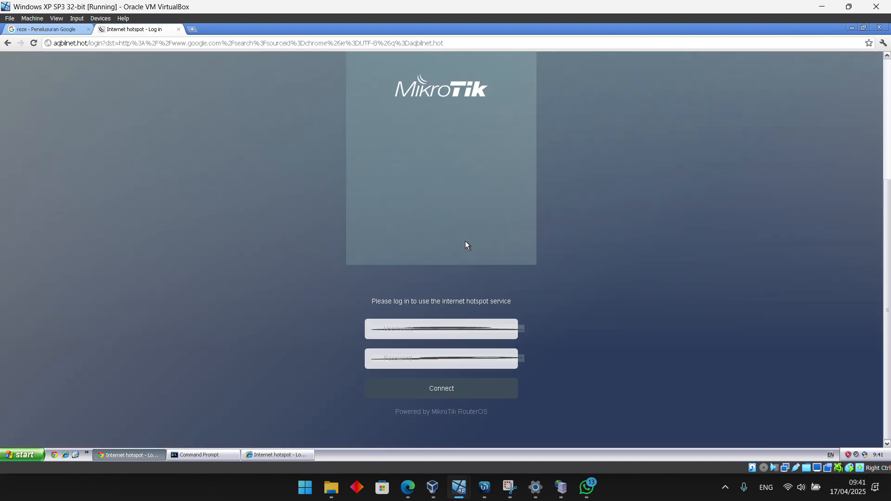
Point out the username field of the hotspot login form to the meeting
left_click(408, 330)
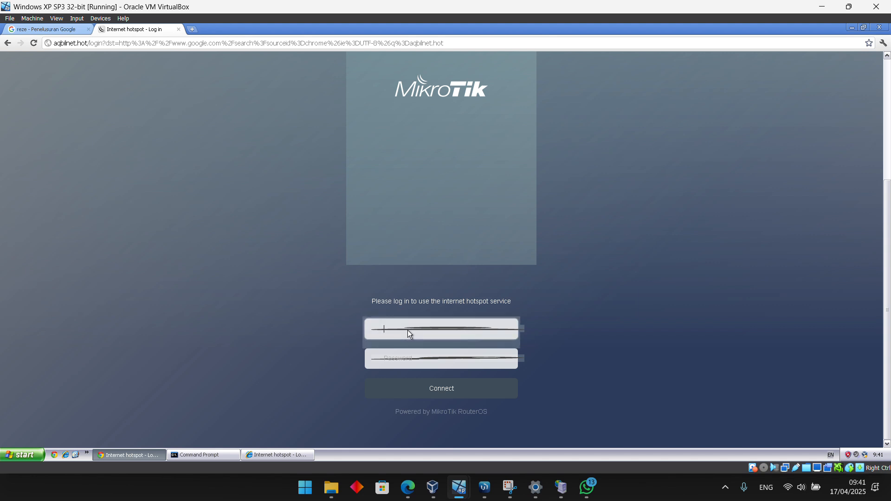
left_click(576, 287)
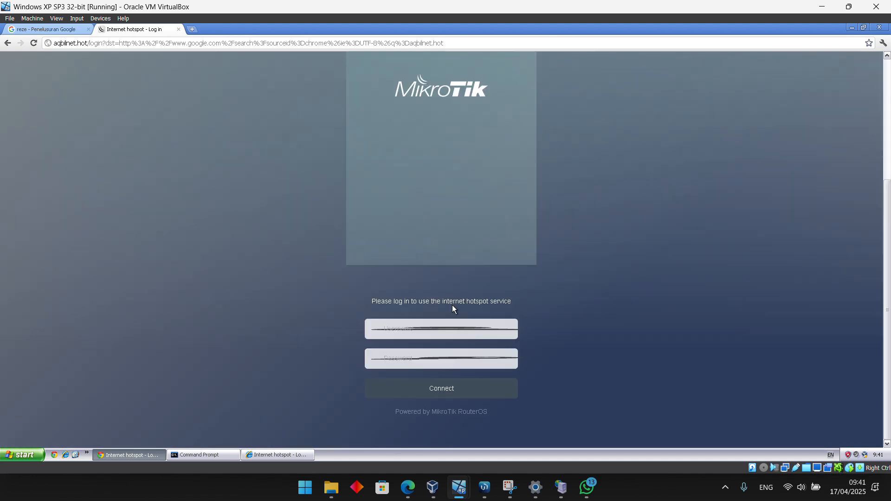
left_click(425, 327)
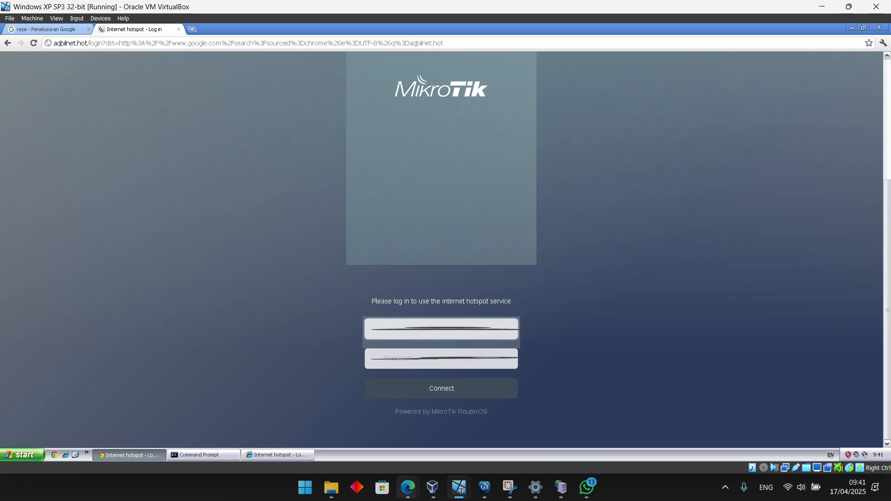
View the Mikhmon voucher sheet in Edge and return to the hotspot login form to try connecting
mouse_move(399, 497)
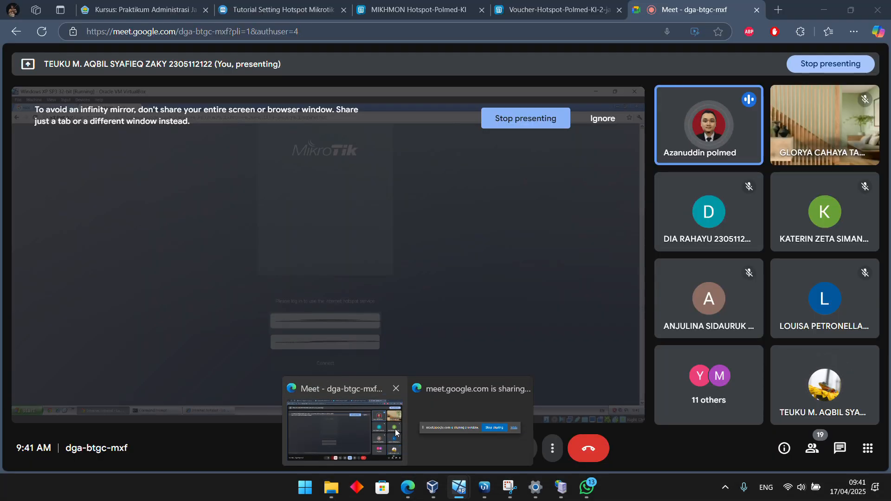
left_click(395, 429)
left_click(596, 14)
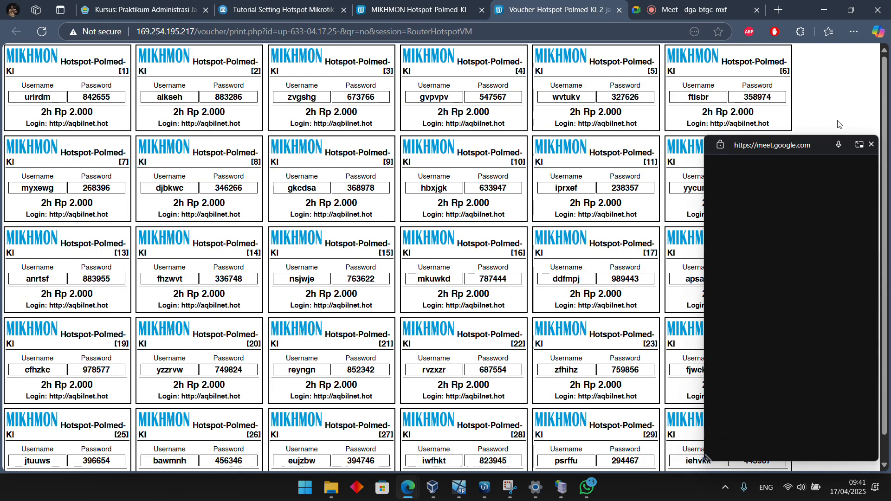
mouse_move(458, 488)
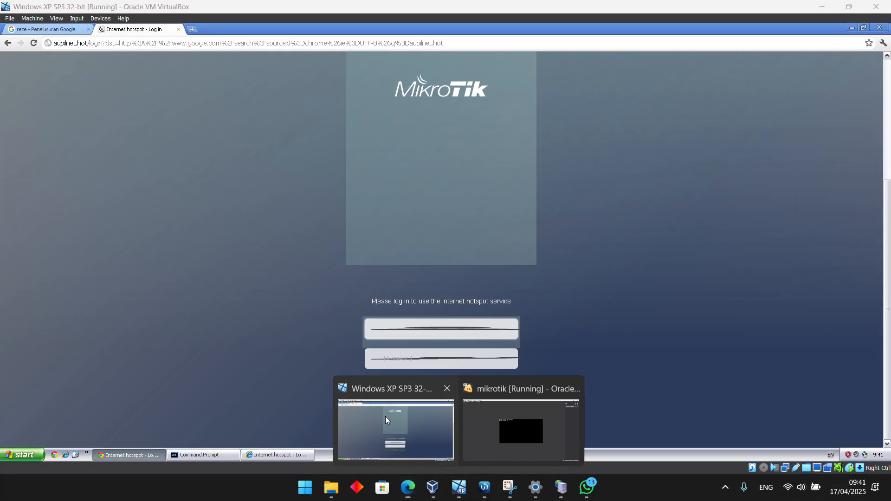
left_click(386, 416)
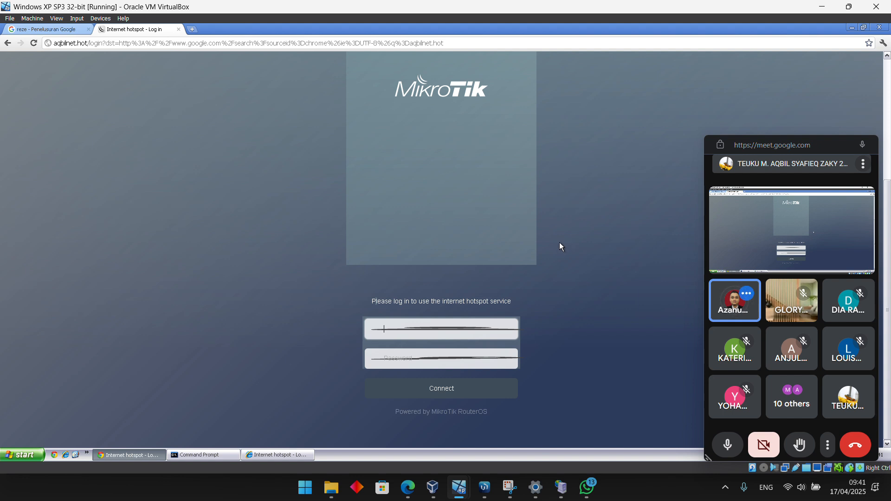
left_click(464, 386)
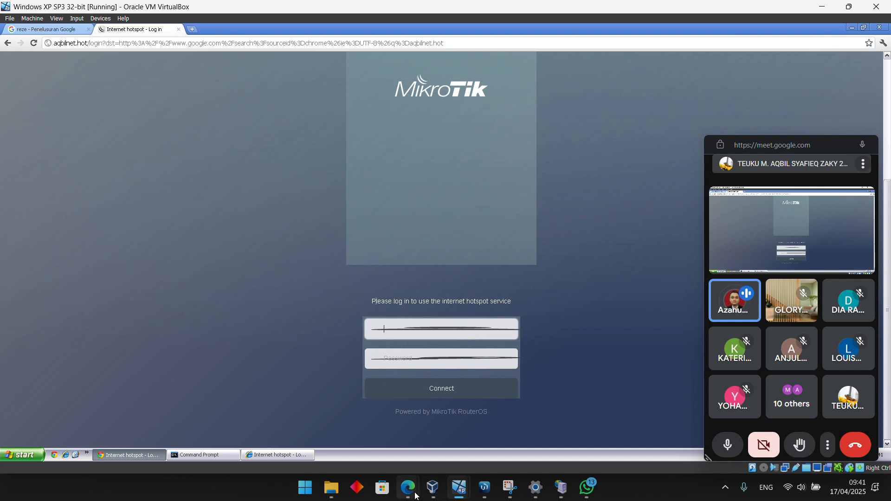
Return to the Google Meet tab in Edge and stop presenting the Windows XP virtual machine window
mouse_move(408, 487)
mouse_move(363, 441)
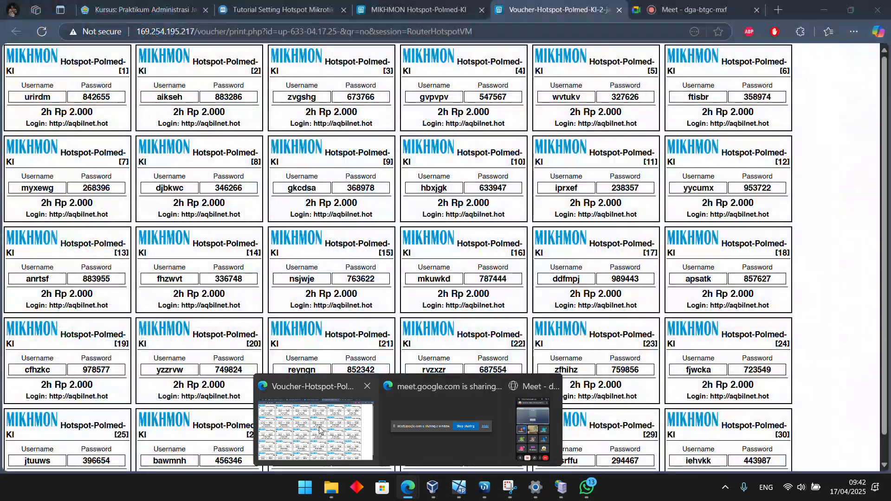
left_click(325, 432)
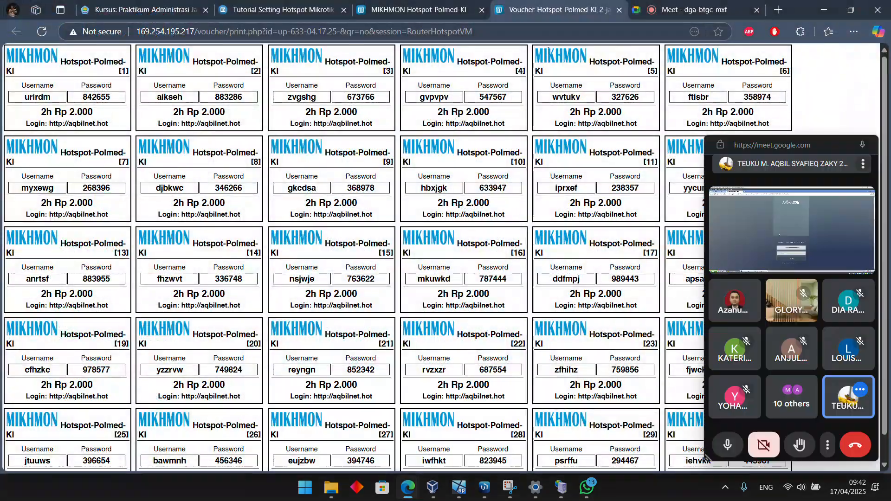
left_click(687, 8)
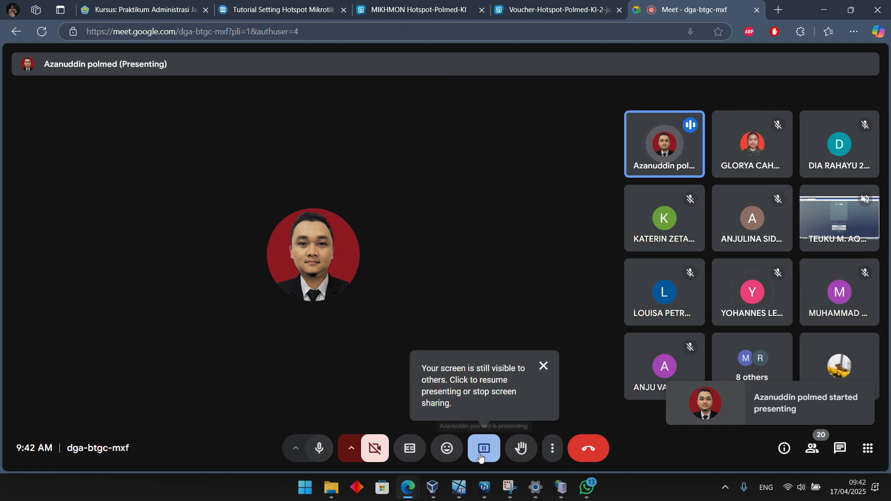
left_click(482, 457)
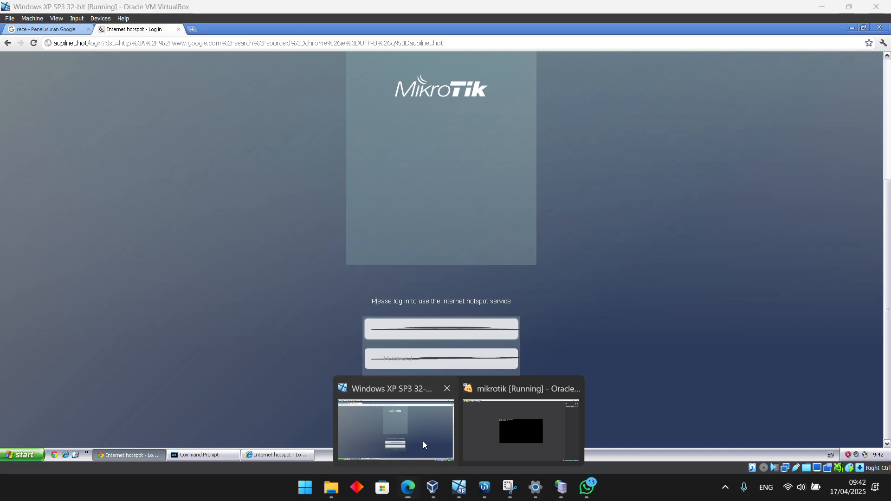
Mute the microphone in Google Meet and leave the meeting
left_click(423, 441)
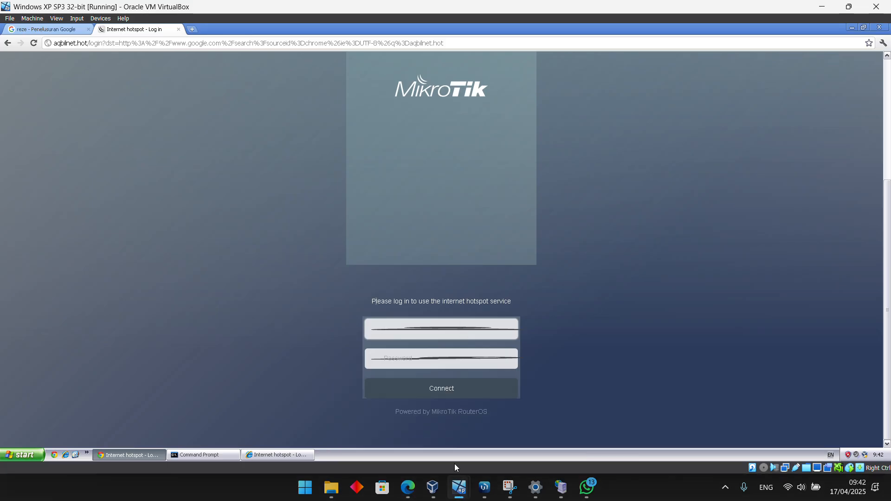
mouse_move(407, 488)
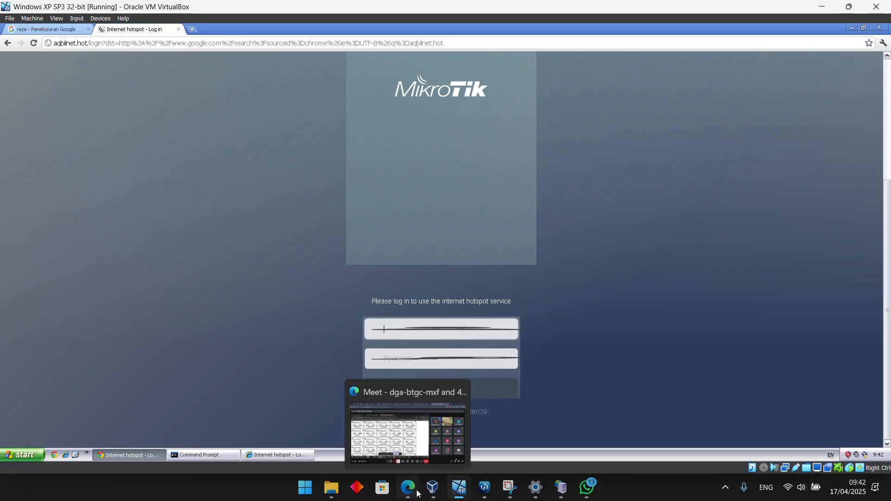
left_click(403, 446)
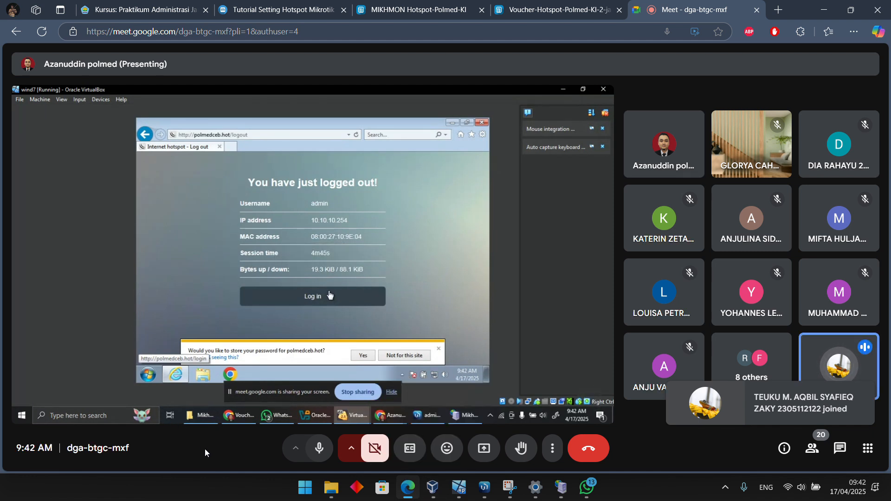
left_click(329, 458)
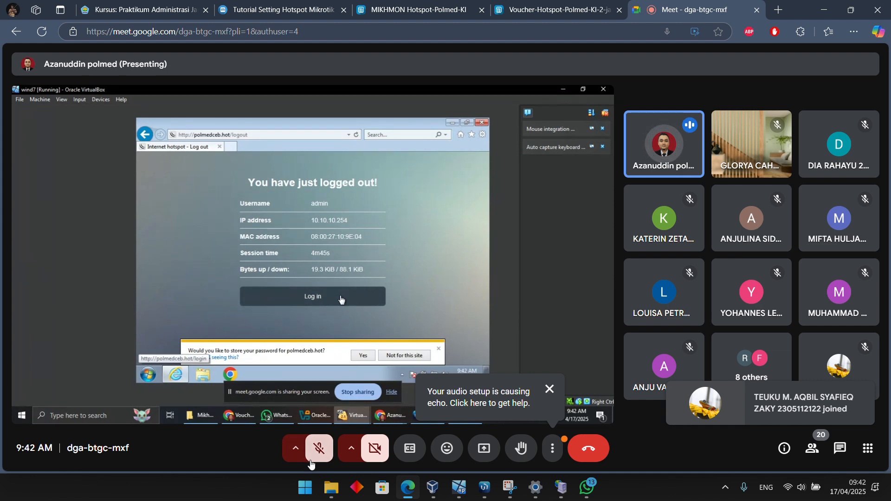
left_click(587, 450)
Switch to WinBox and disable the Cookie login method in the hsprof1 hotspot server profile, applying the change
mouse_move(528, 488)
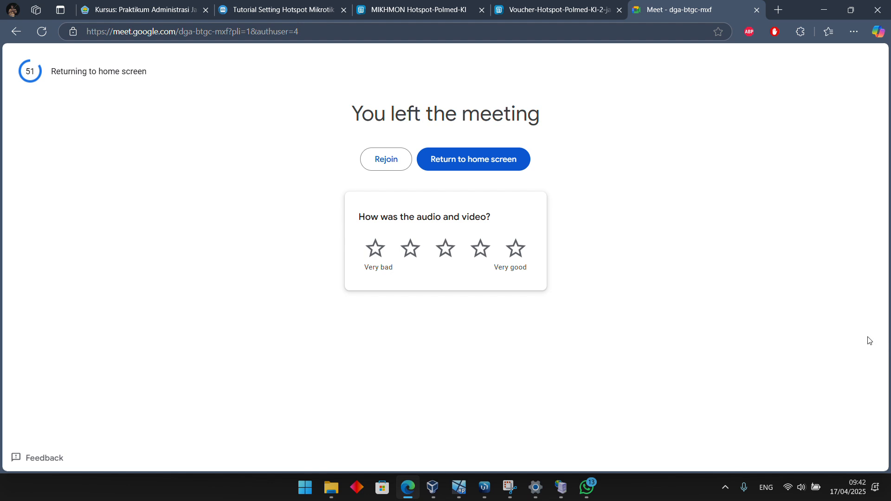
left_click(484, 489)
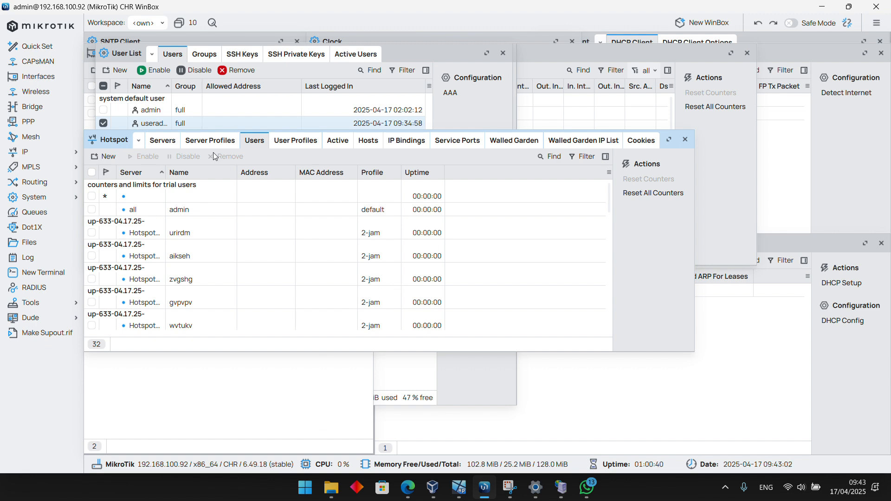
left_click(210, 140)
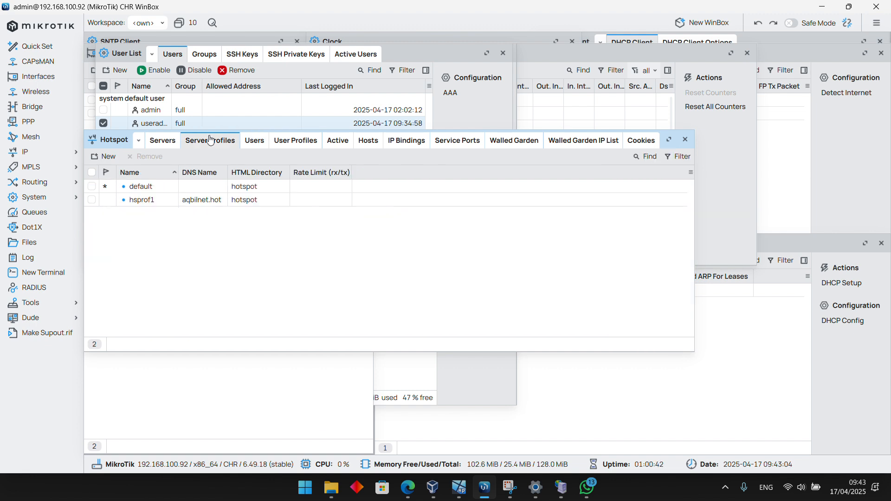
double_click(141, 200)
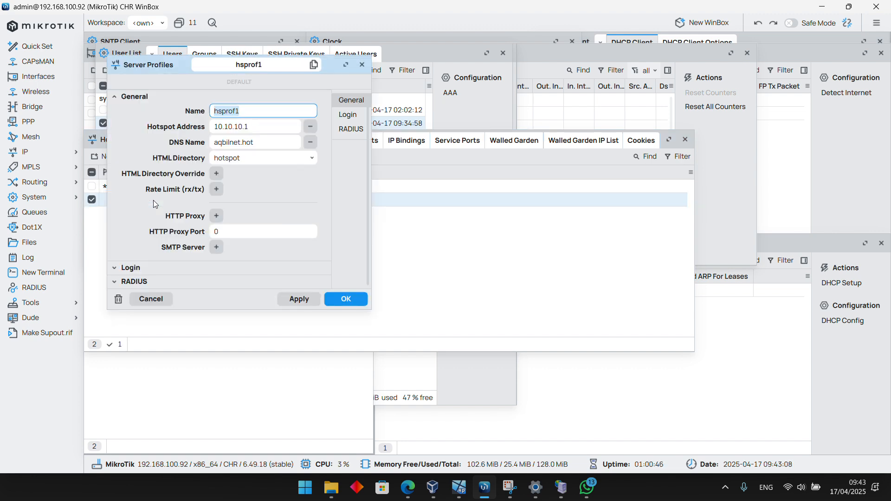
left_click(136, 268)
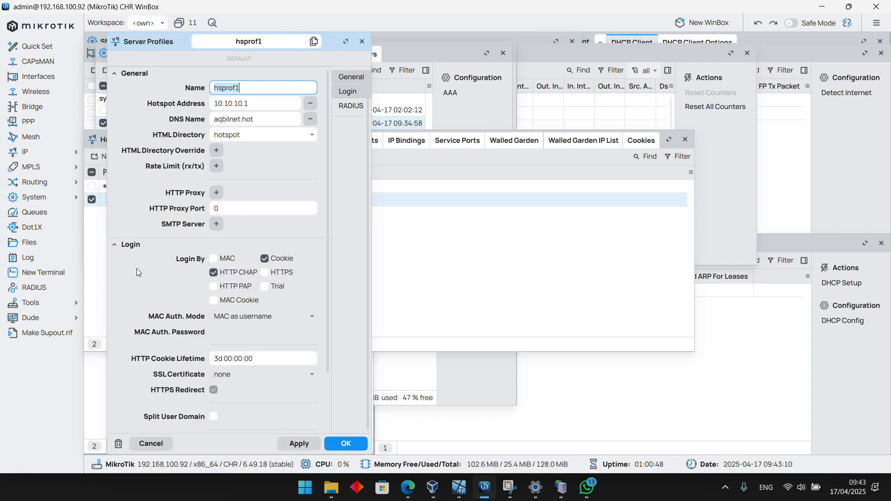
left_click(265, 259)
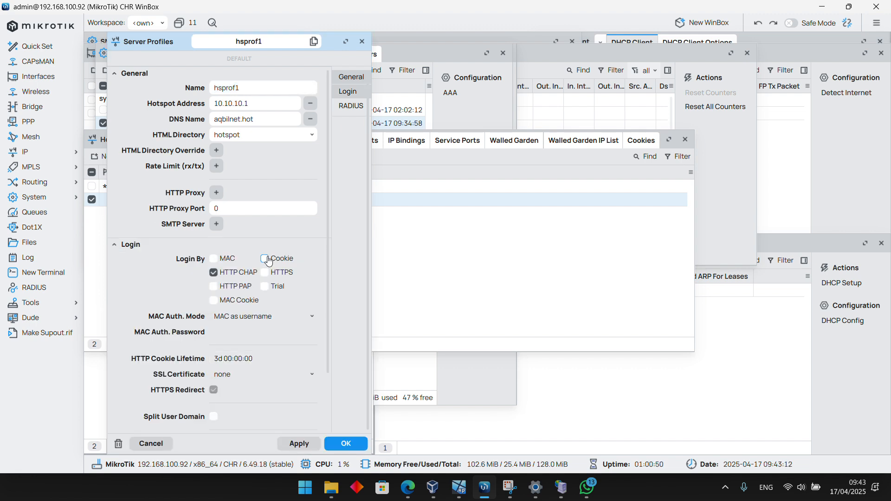
left_click(301, 443)
left_click(346, 443)
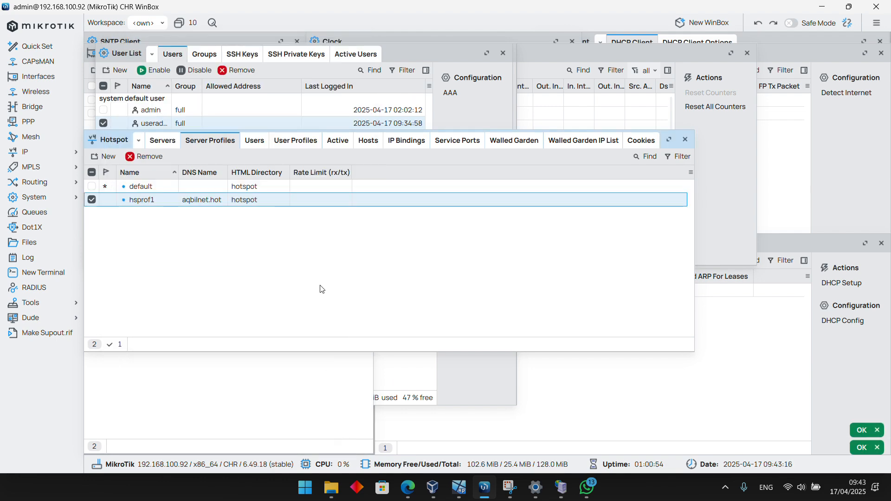
View the Google Meet page in Edge and the hotspot login form in the Windows XP virtual machine
mouse_move(408, 487)
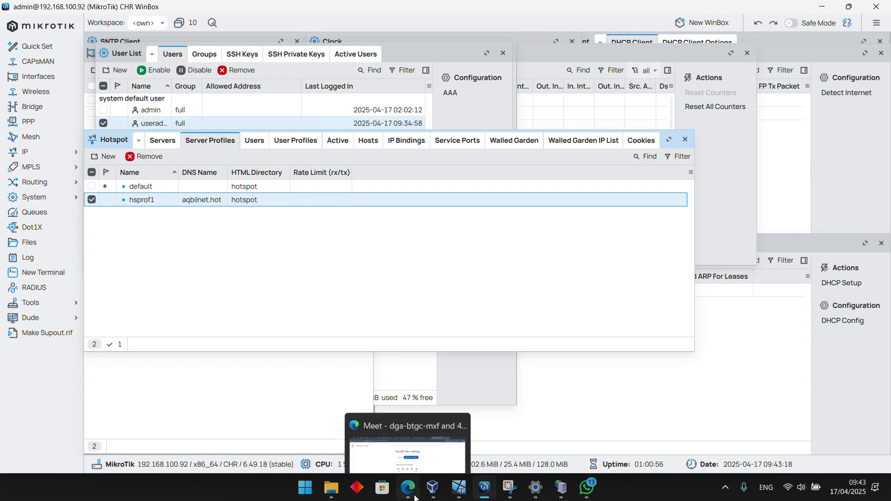
left_click(413, 439)
mouse_move(459, 487)
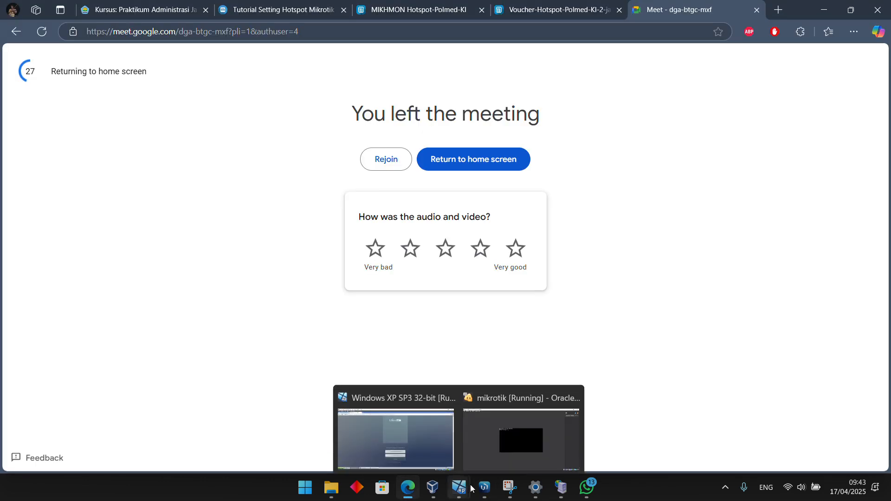
left_click(402, 440)
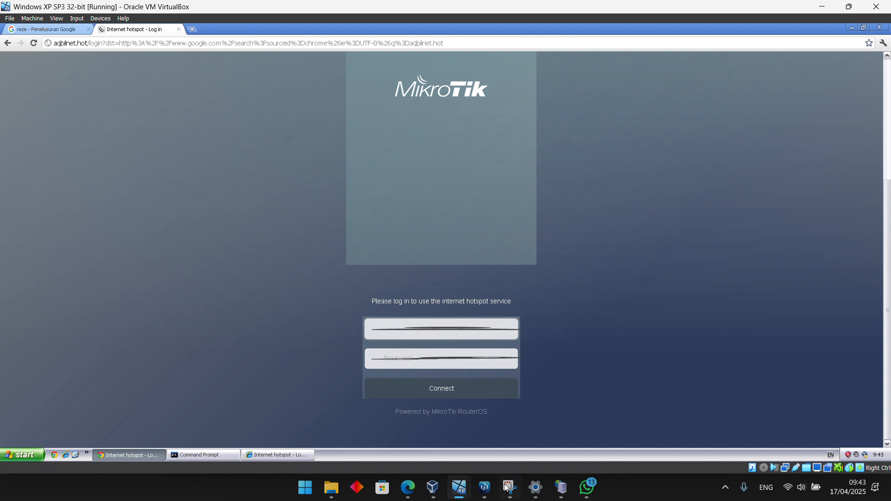
Return to WinBox and enable the Trial login method in the hsprof1 server profile, applying the change
mouse_move(487, 491)
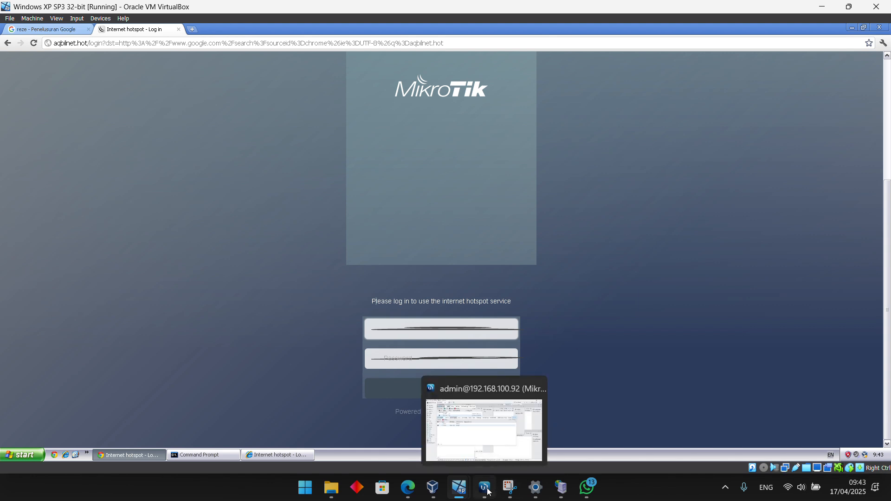
left_click(488, 491)
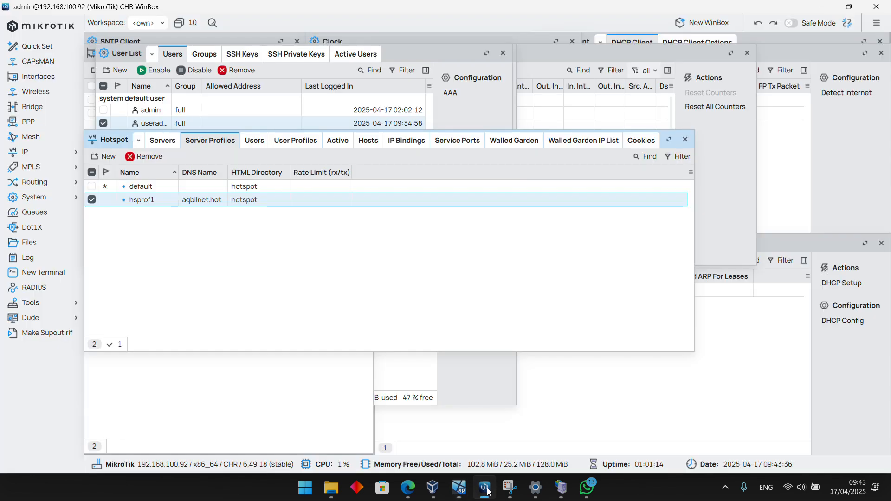
double_click(157, 200)
left_click(264, 286)
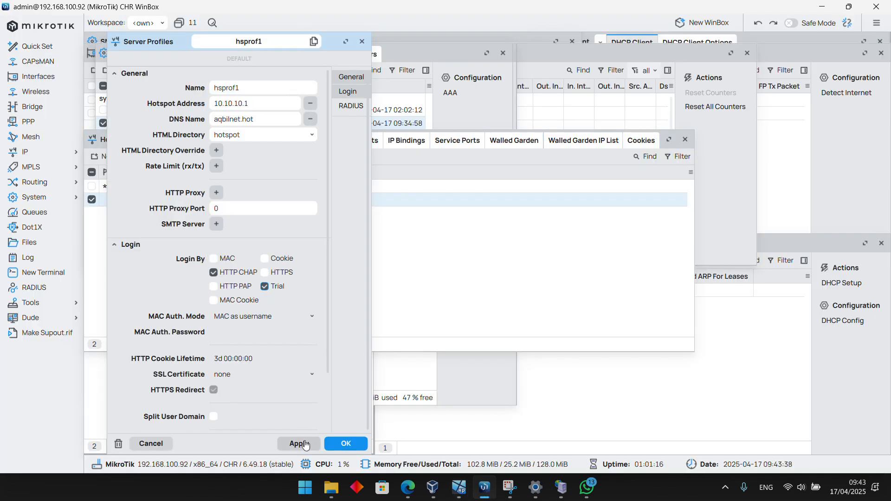
left_click(299, 444)
left_click(346, 443)
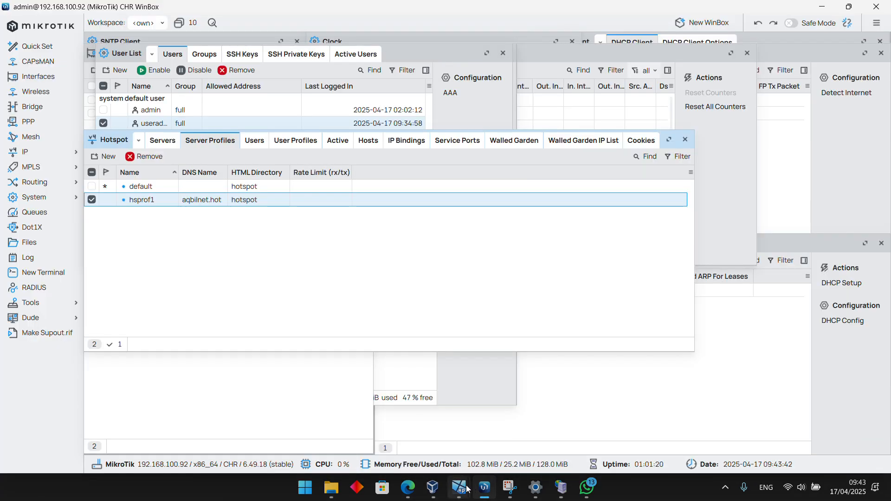
Switch to the Windows XP virtual machine, reload the hotspot login page and connect with the free trial
mouse_move(468, 490)
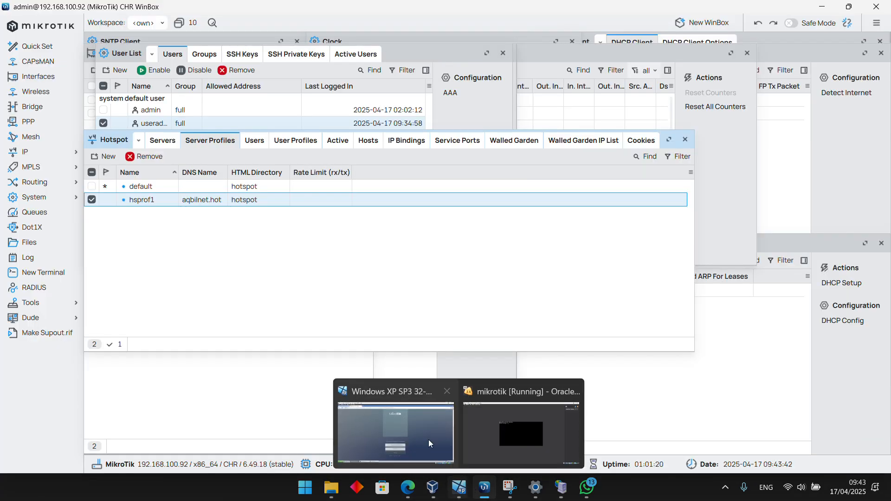
left_click(428, 439)
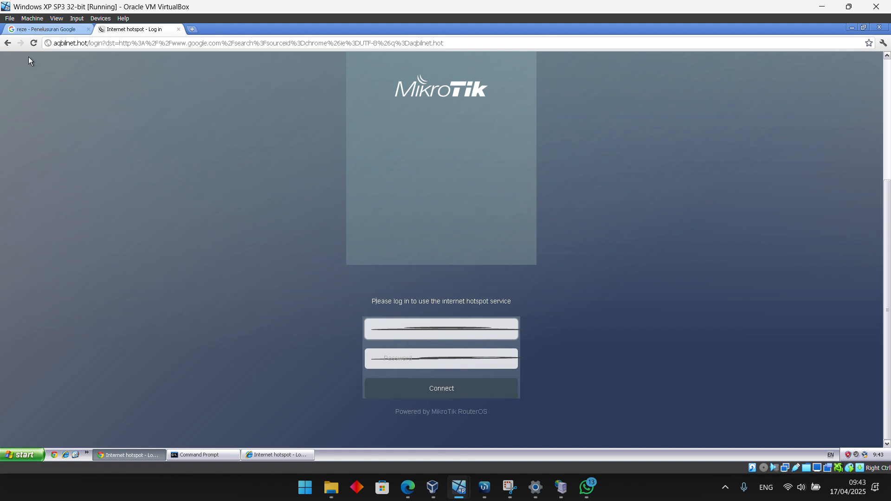
left_click(34, 43)
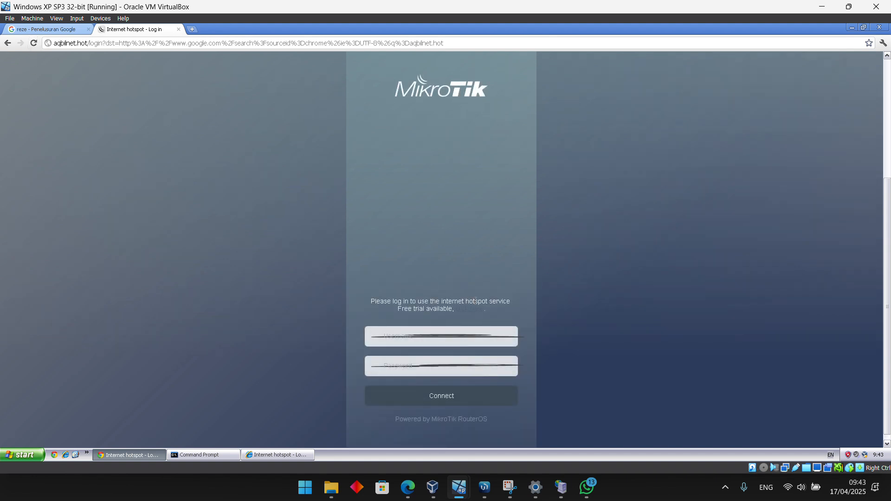
scroll(475, 301, "down", 1)
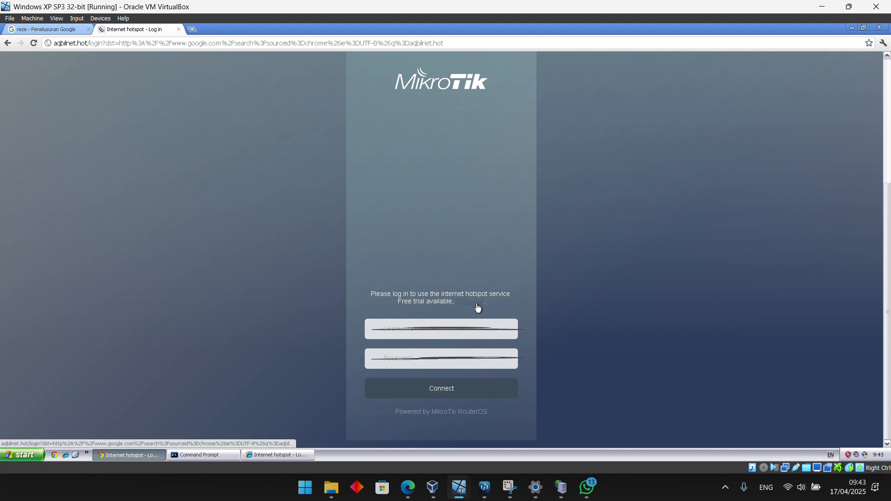
left_click(477, 307)
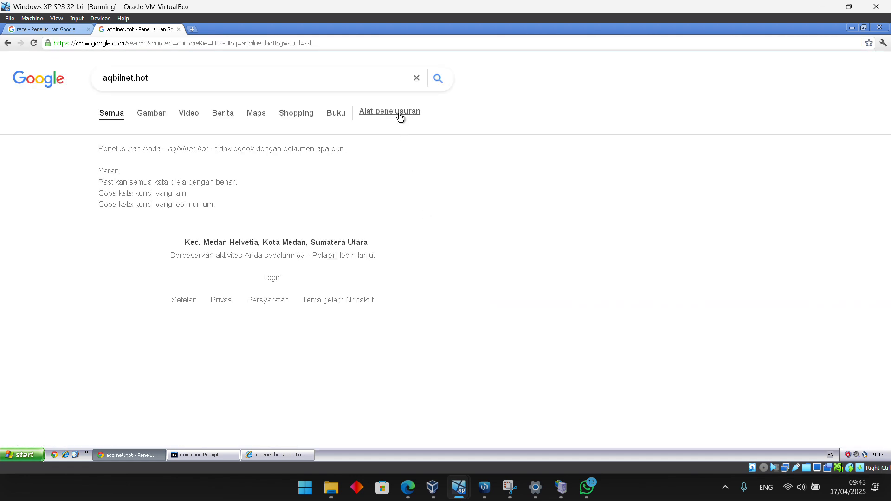
Test the trial connection by searching Google for "reze" and showing the image results
left_click(422, 84)
type("reze")
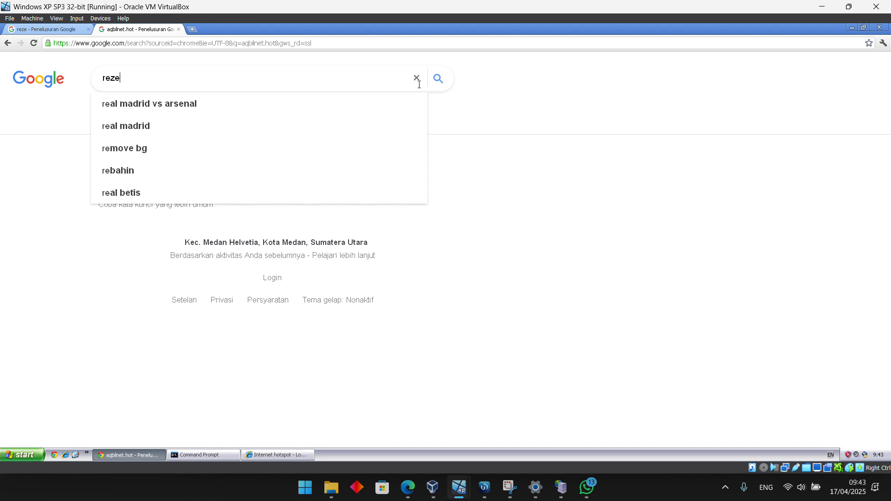
key("Return")
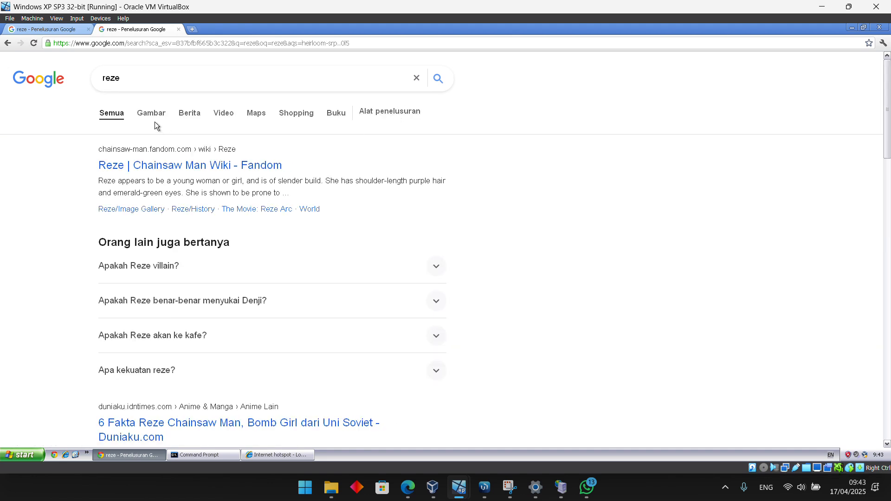
left_click(152, 114)
Close the image results and open the hotspot status page at aqbilnet.hot in a new browser tab
key("ctrl+w")
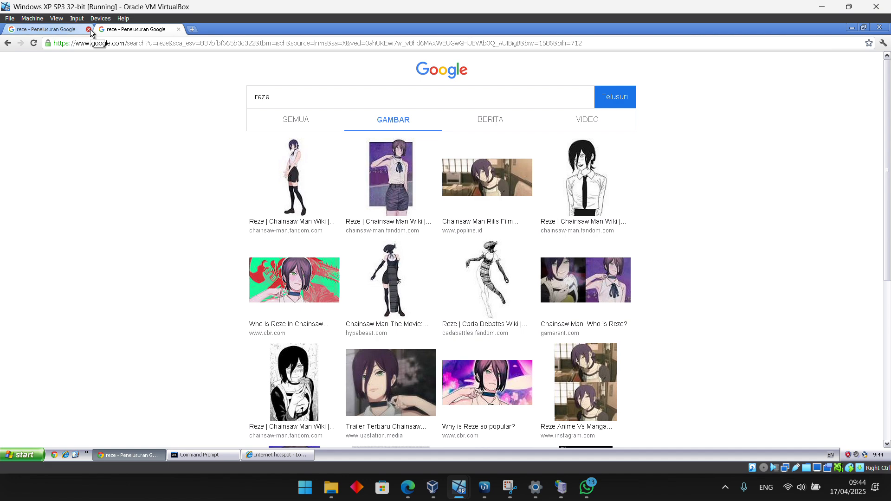
key("ctrl+t")
type("aq")
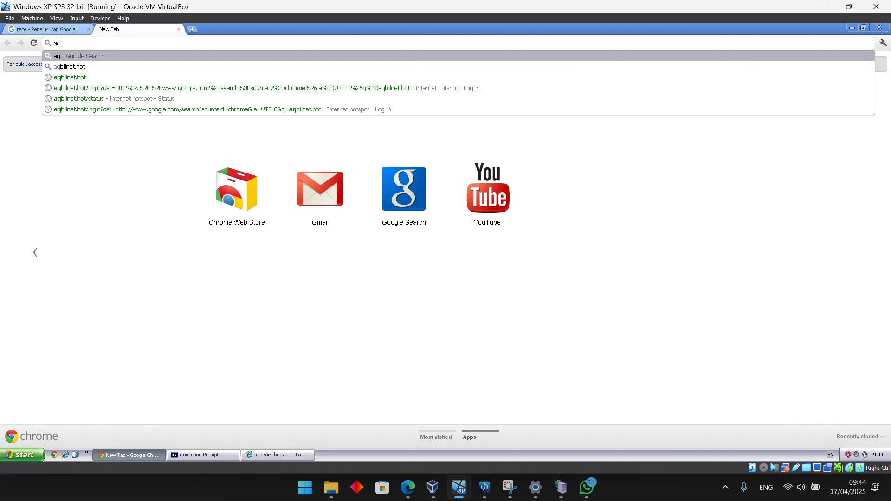
left_click(108, 66)
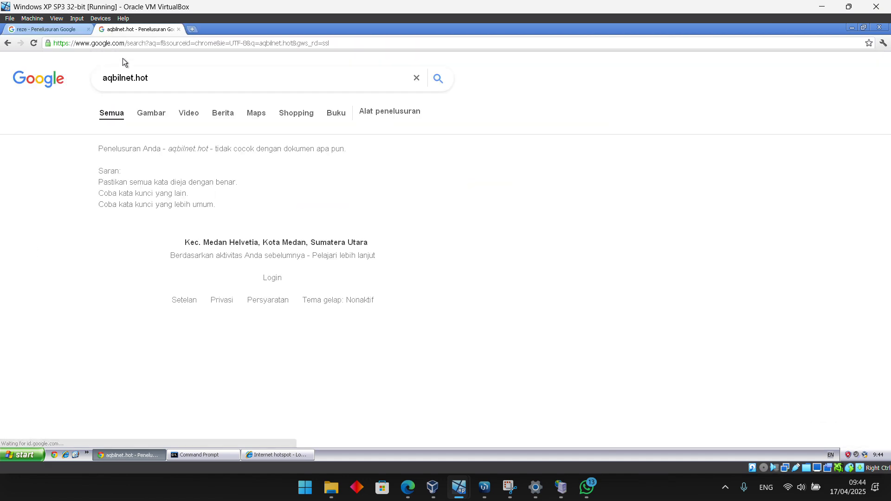
left_click(158, 45)
type("aqb")
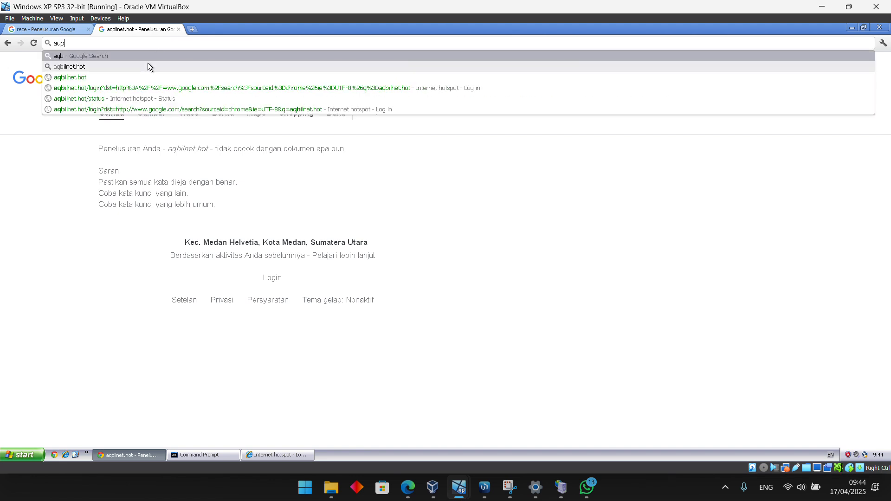
left_click(139, 77)
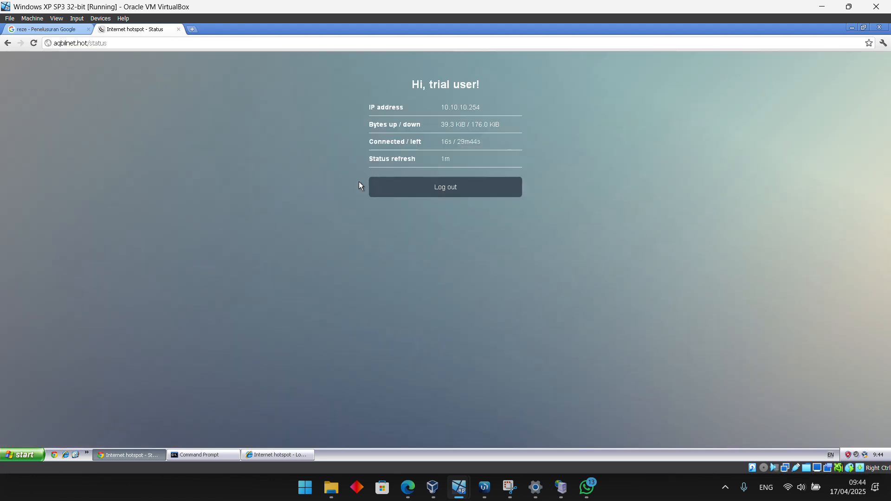
Log out of the hotspot trial session and return to the hotspot login form
left_click(395, 194)
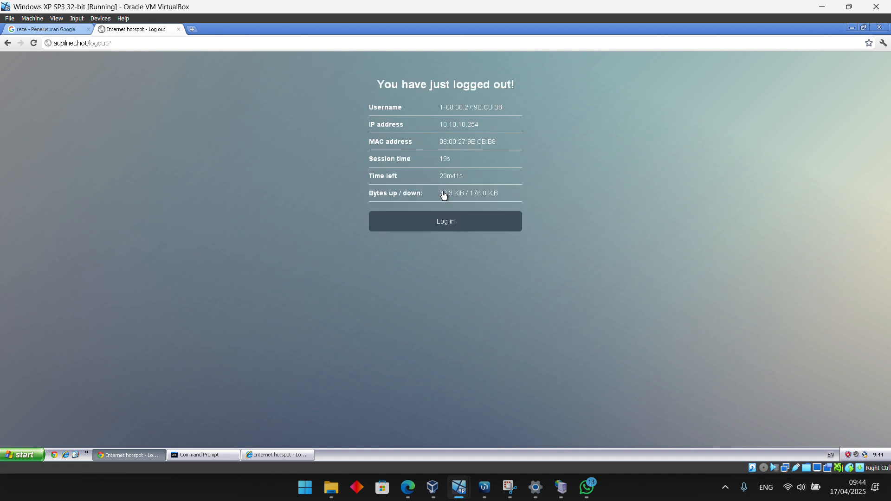
left_click(444, 227)
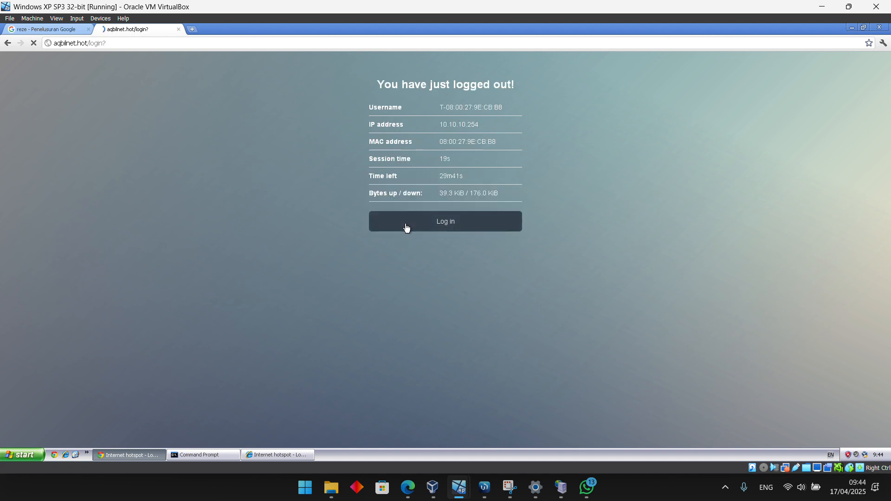
scroll(501, 280, "down", 2)
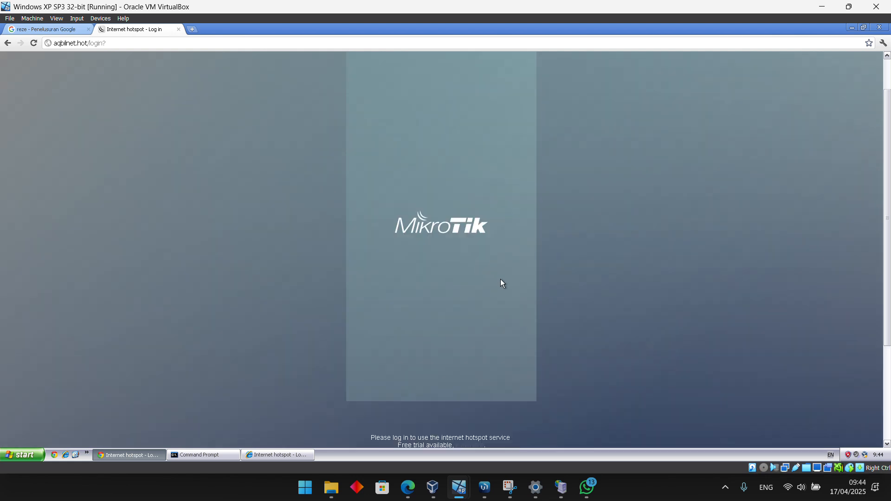
scroll(501, 281, "down", 2)
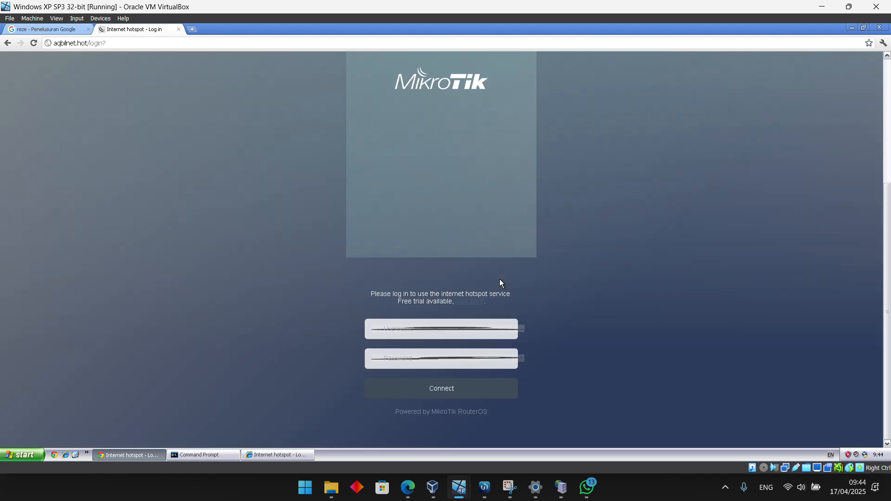
Switch to Edge and close the Google Meet tab, leaving the Mikhmon voucher sheet on screen
mouse_move(396, 498)
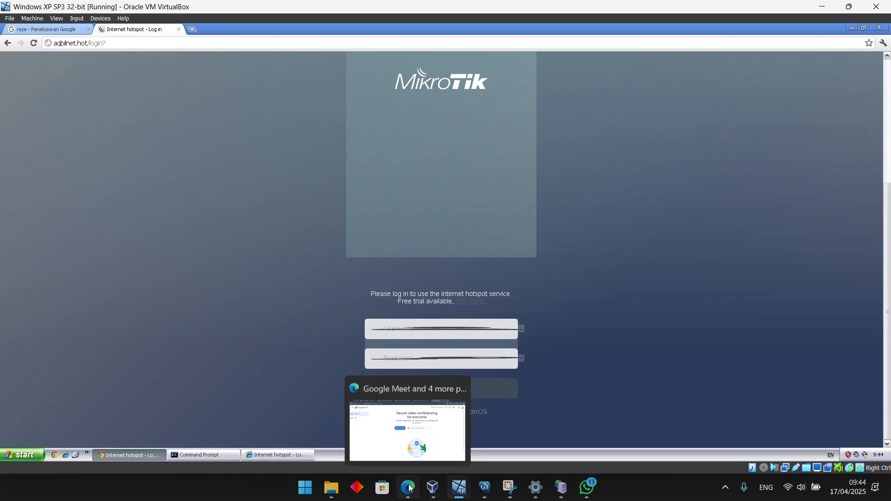
left_click(403, 465)
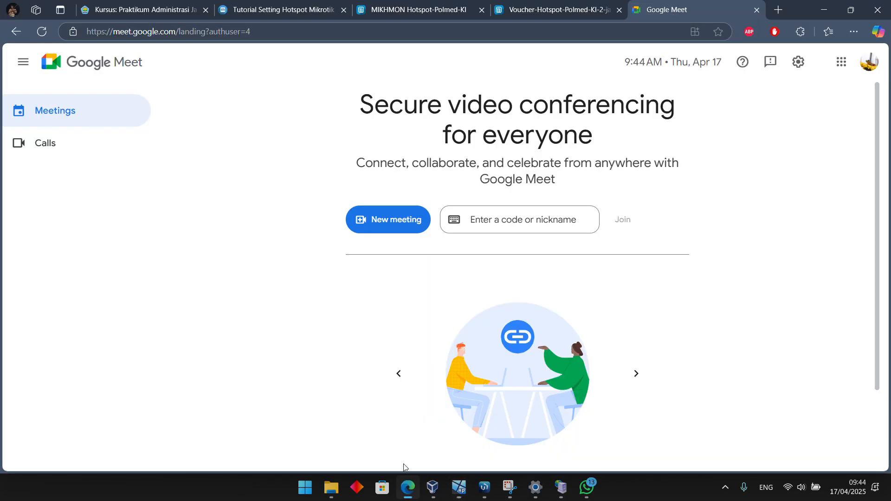
left_click(757, 9)
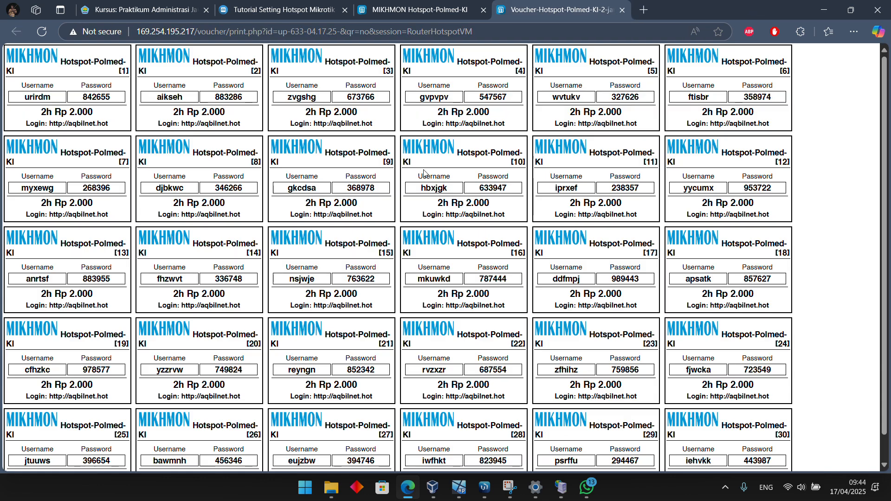
mouse_move(487, 495)
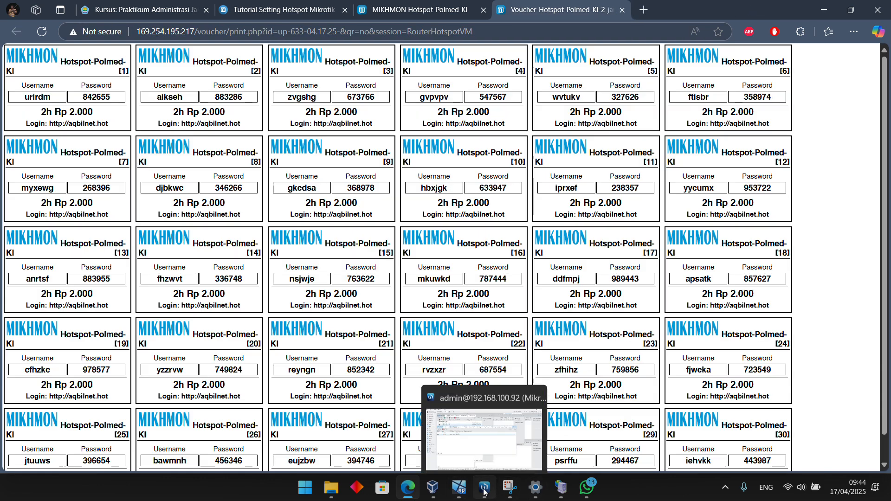
mouse_move(495, 462)
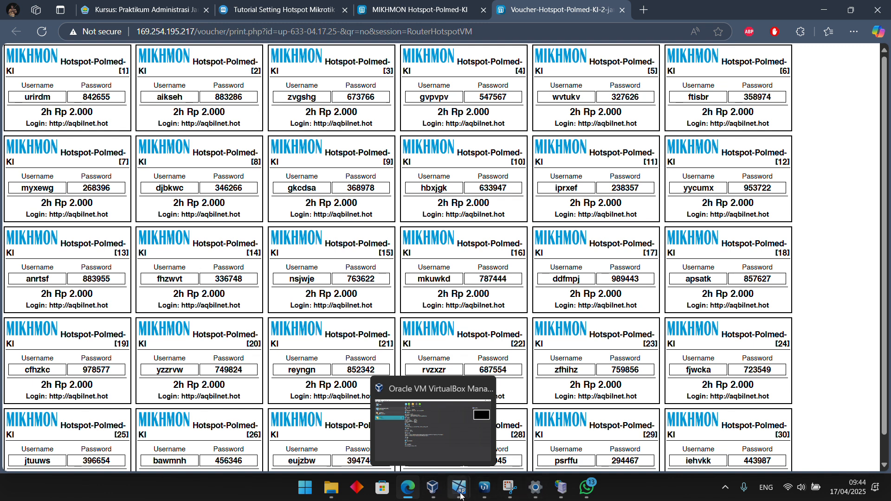
Switch to the Windows XP virtual machine and log in to the hotspot with the first voucher's username and password
mouse_move(446, 474)
left_click(423, 437)
left_click(413, 332)
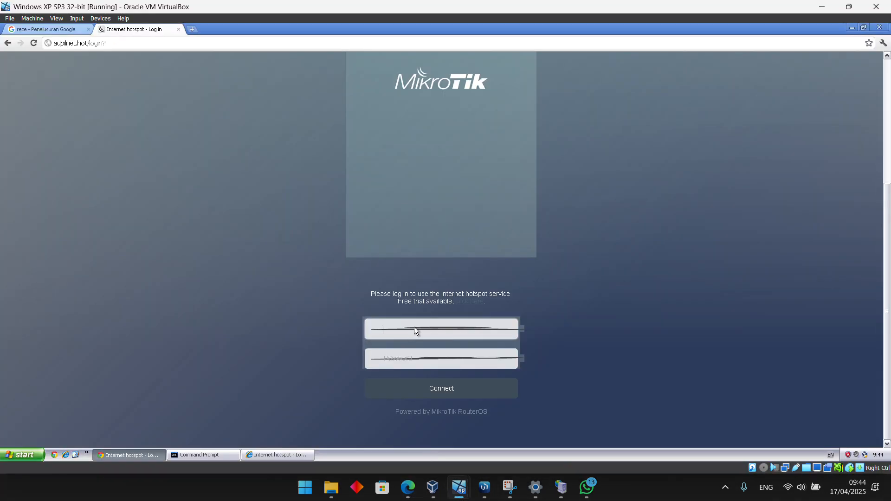
type("uri")
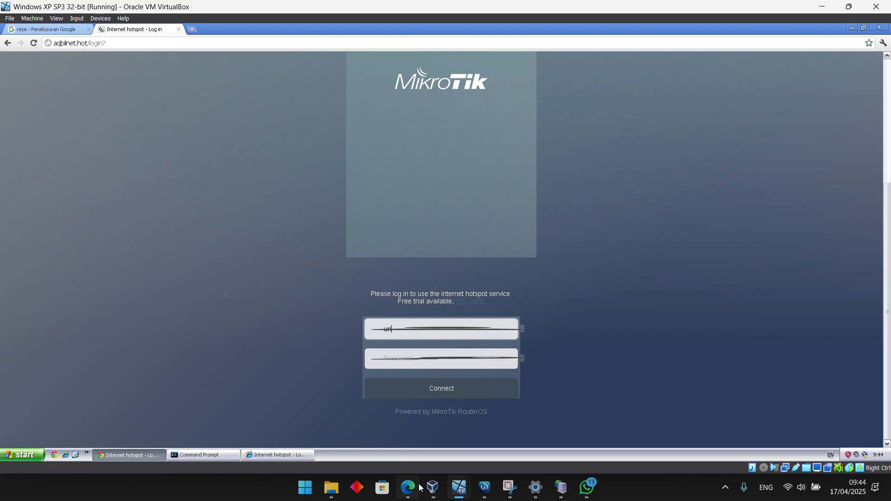
mouse_move(408, 487)
mouse_move(416, 448)
type("rdm")
key("Tab")
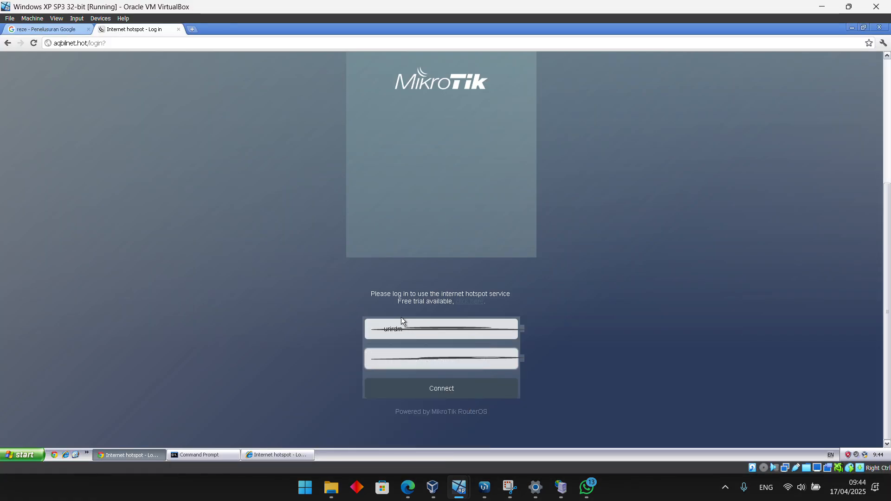
type("•••")
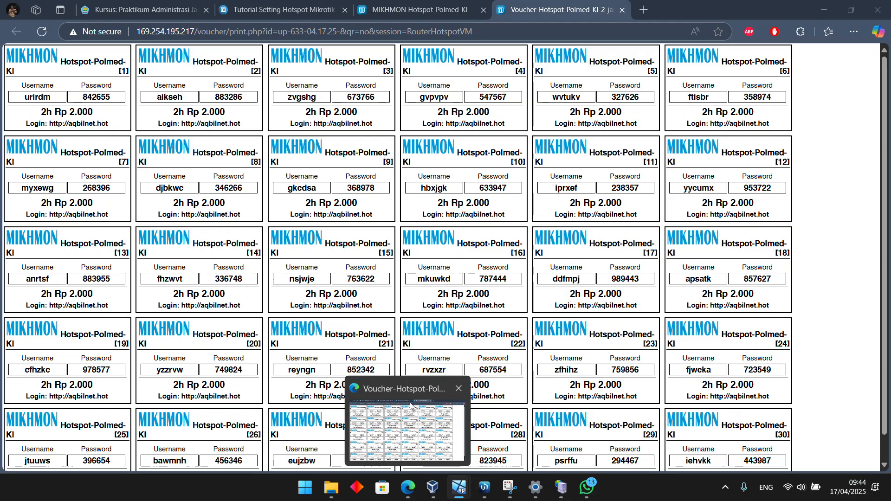
type("•••")
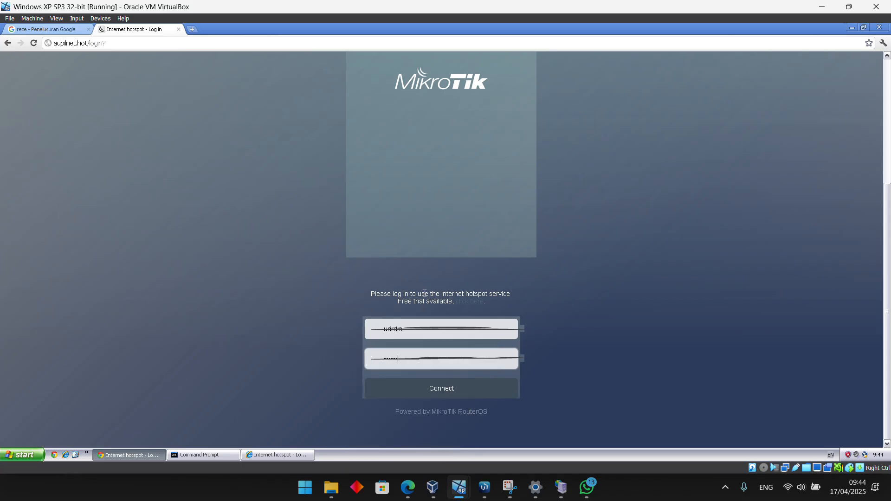
left_click(424, 392)
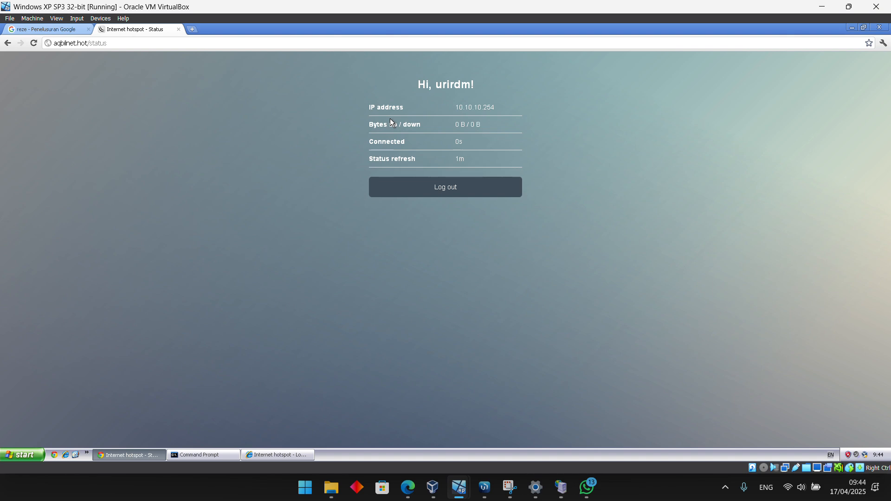
Switch to WinBox and examine the hotspot's active user sessions, widening a column of the list
left_click(490, 485)
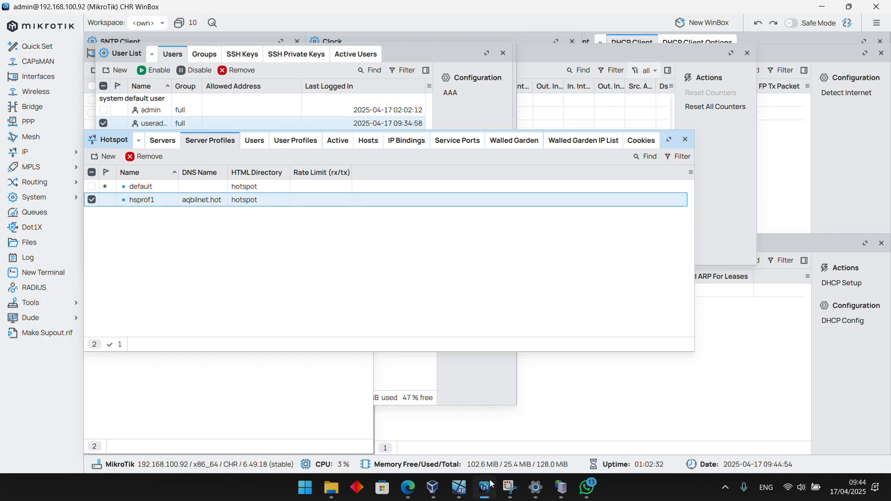
left_click(341, 142)
left_click_drag(167, 172, 210, 172)
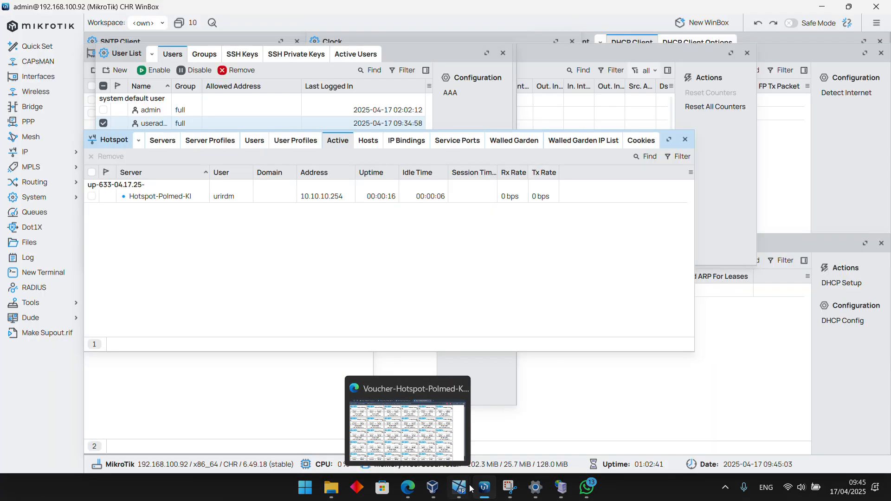
mouse_move(459, 488)
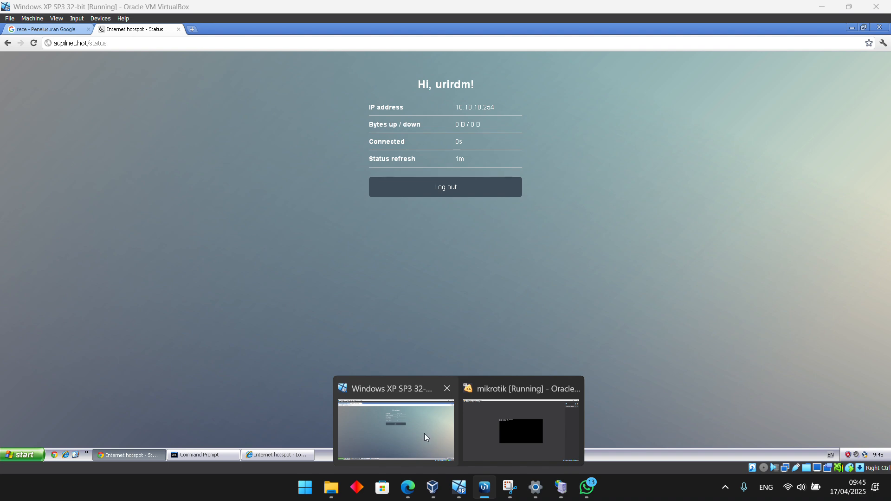
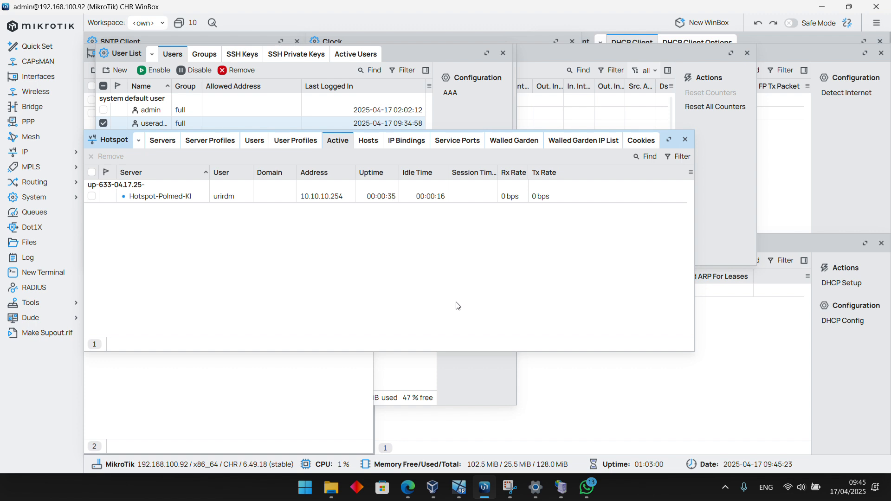
Examine the hotspot's server profiles and the full list of hotspot users with their profiles and uptimes
left_click(163, 140)
left_click(207, 147)
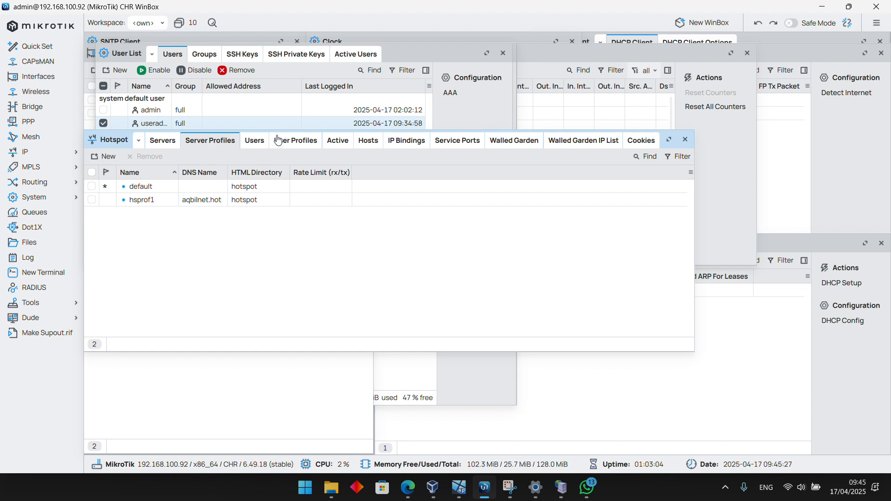
left_click(254, 140)
scroll(222, 254, "down", 10)
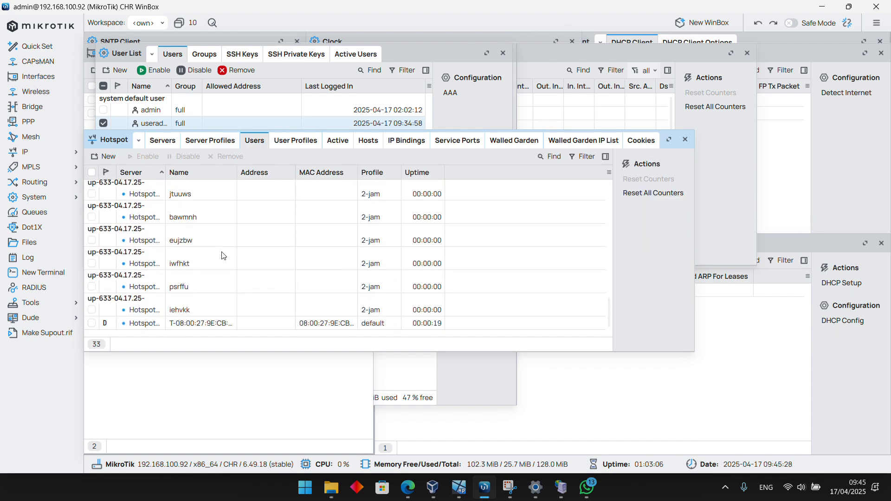
scroll(229, 278, "up", 10)
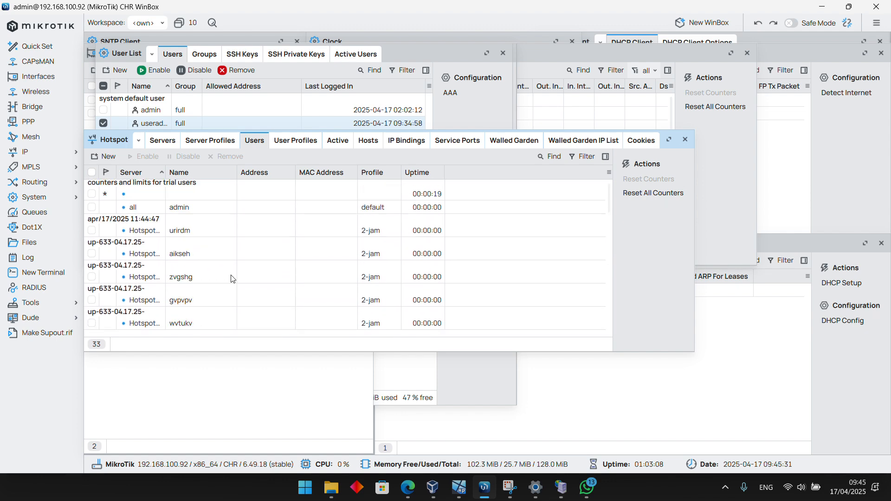
scroll(241, 272, "down", 5)
scroll(242, 271, "up", 5)
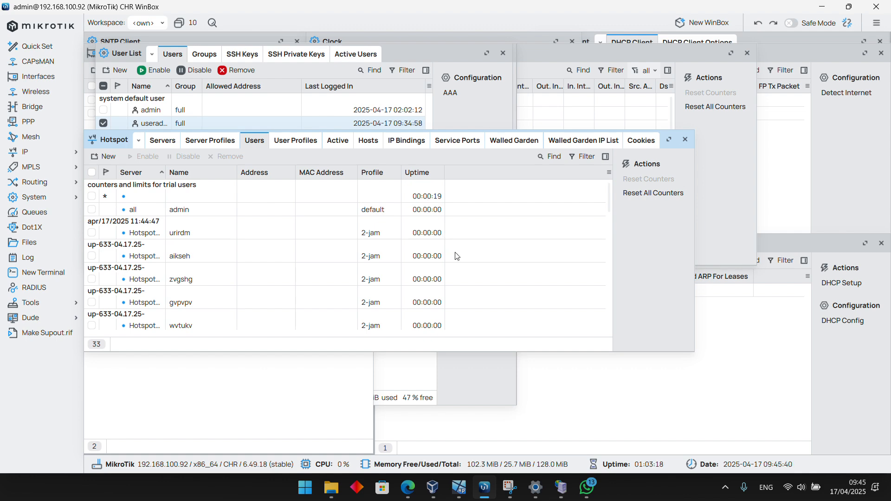
scroll(431, 237, "down", 2)
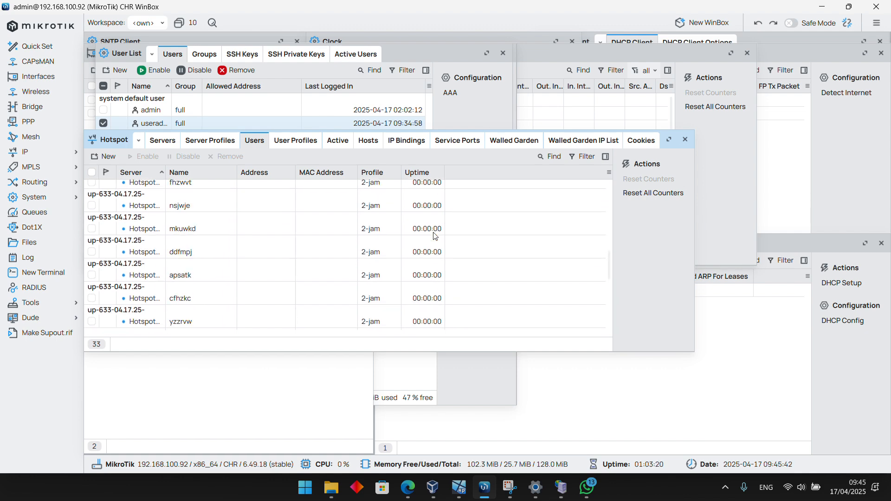
scroll(433, 233, "up", 2)
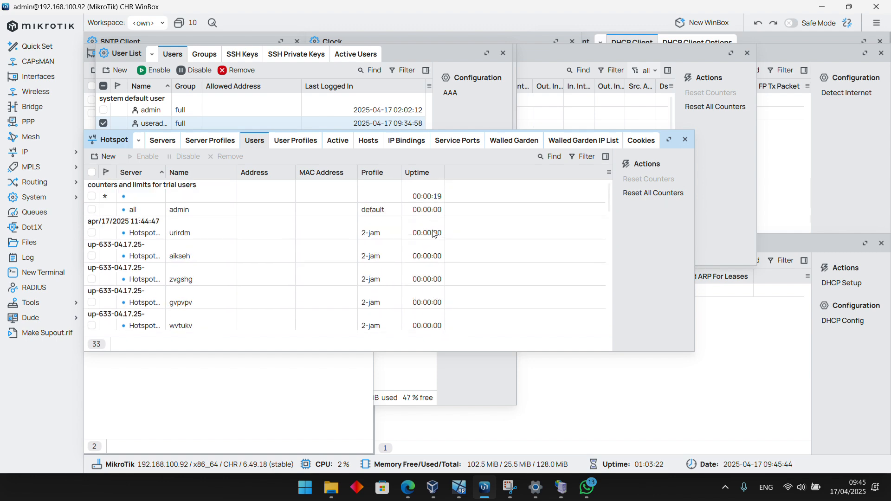
scroll(437, 236, "down", 10)
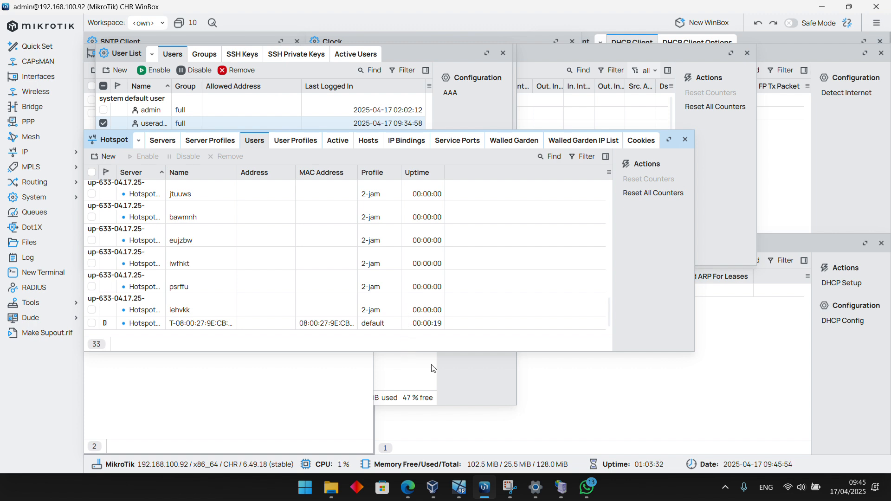
Check the hotspot status page in the Windows XP virtual machine, and switch to Edge with a new blank tab open
left_click(416, 437)
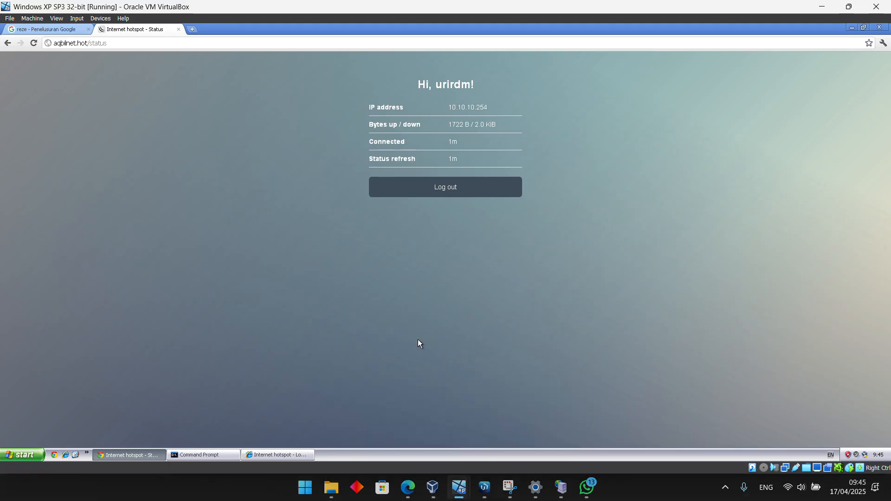
left_click(408, 487)
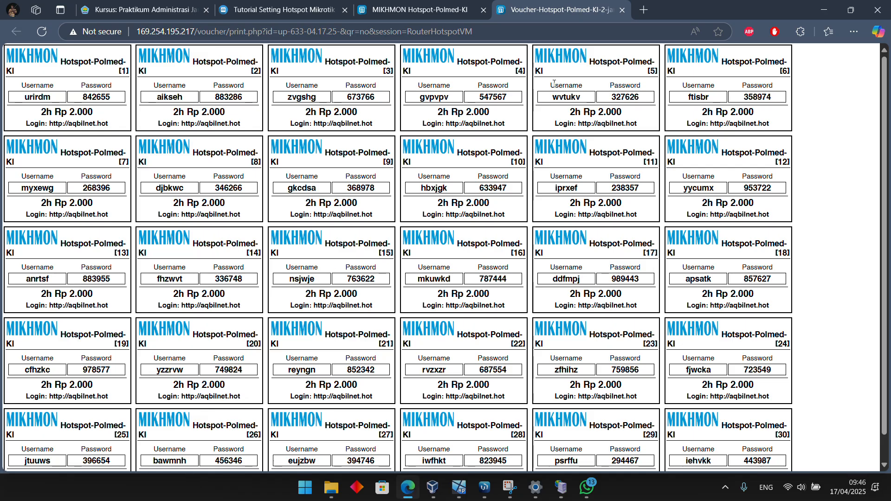
left_click(643, 10)
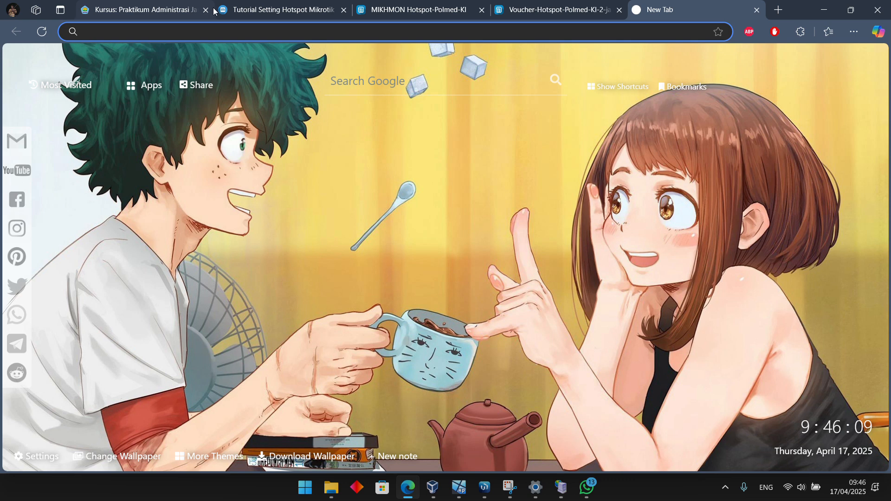
left_click(173, 12)
scroll(397, 273, "up", 2)
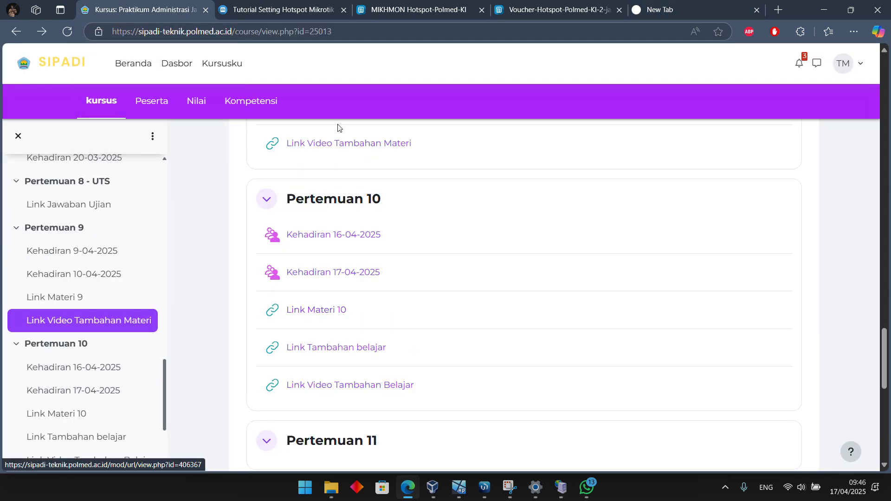
left_click(655, 14)
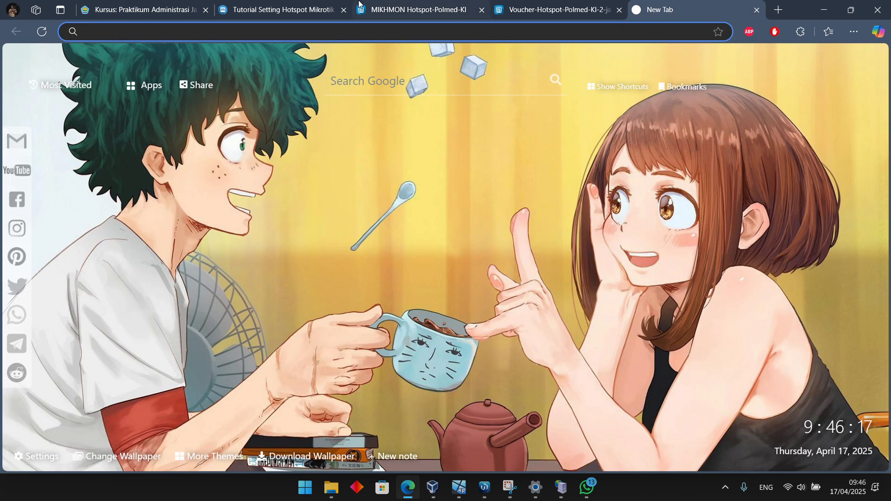
Search Google for "gerakanopensource", correcting the misspelled query
type("geraka")
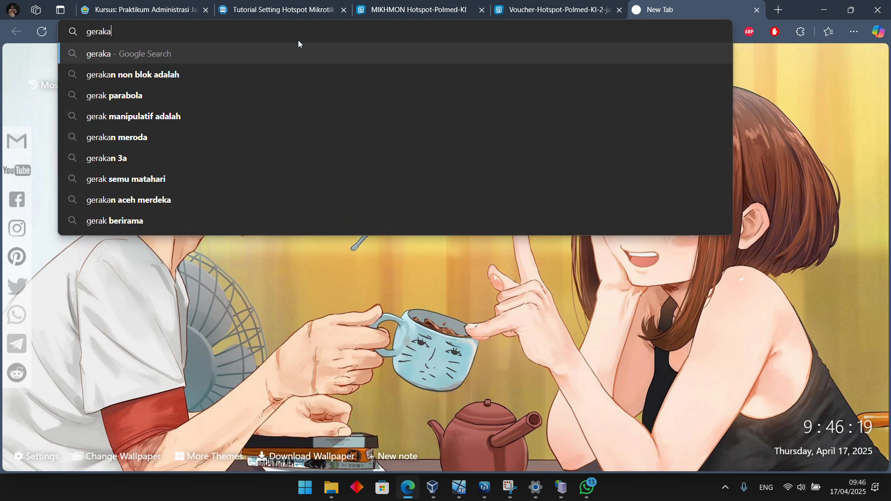
type("nopensouc")
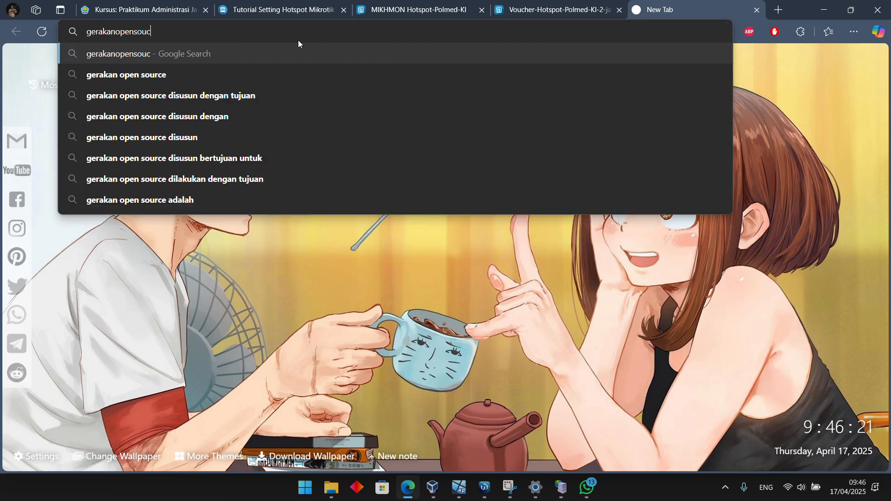
type("re")
key("Return")
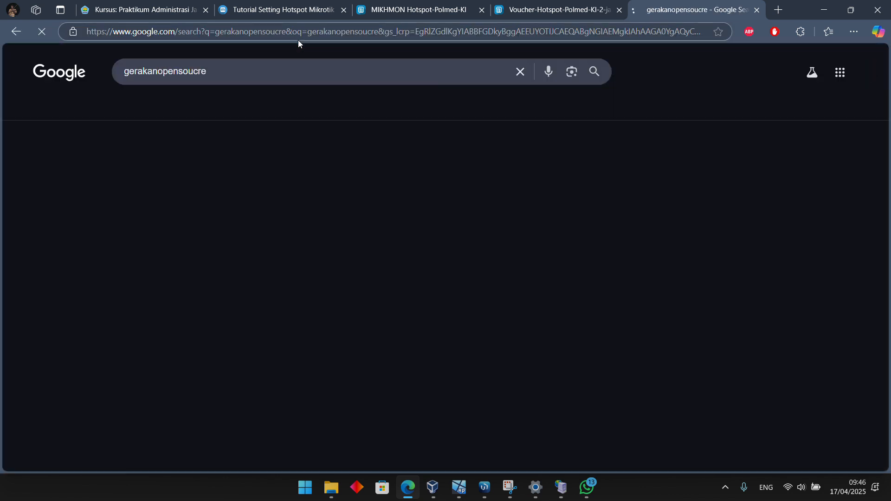
left_click(237, 156)
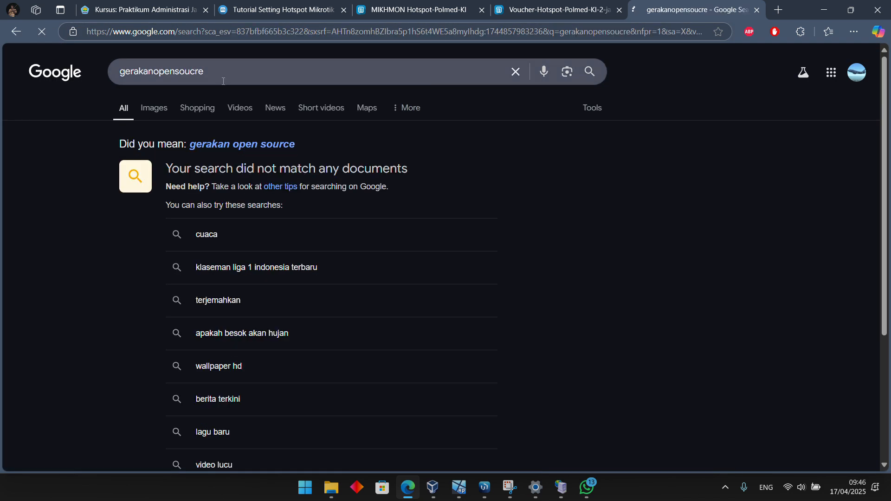
left_click(221, 74)
key("BackSpace")
key("BackSpace")
key("BackSpace")
type("rce")
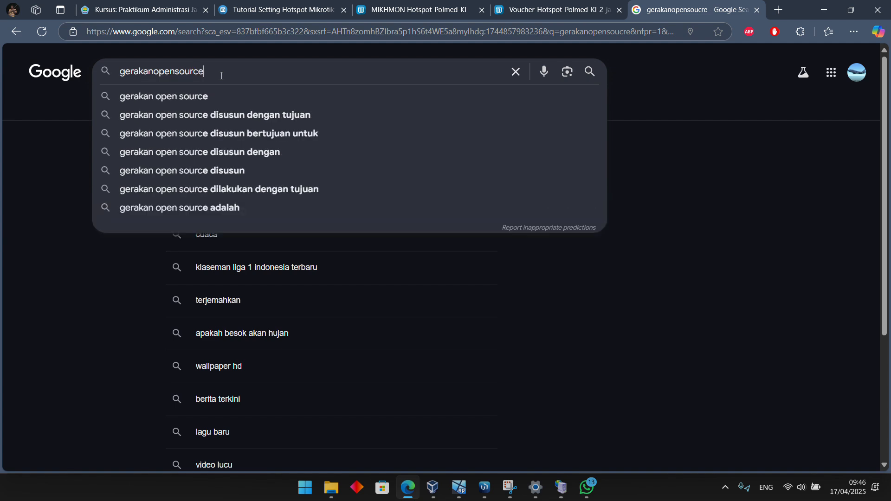
key("Return")
Open the Gerakan Open Source WordPress site from the search results and look over its home page
scroll(253, 231, "down", 5)
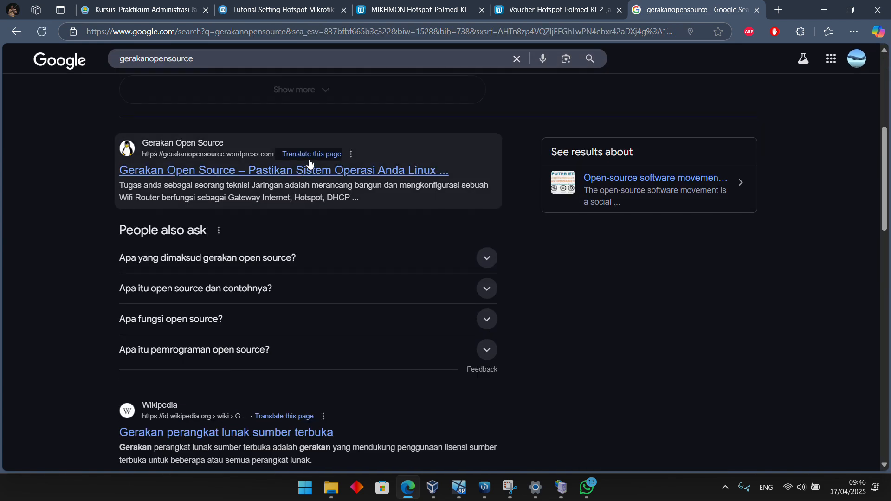
left_click(309, 164)
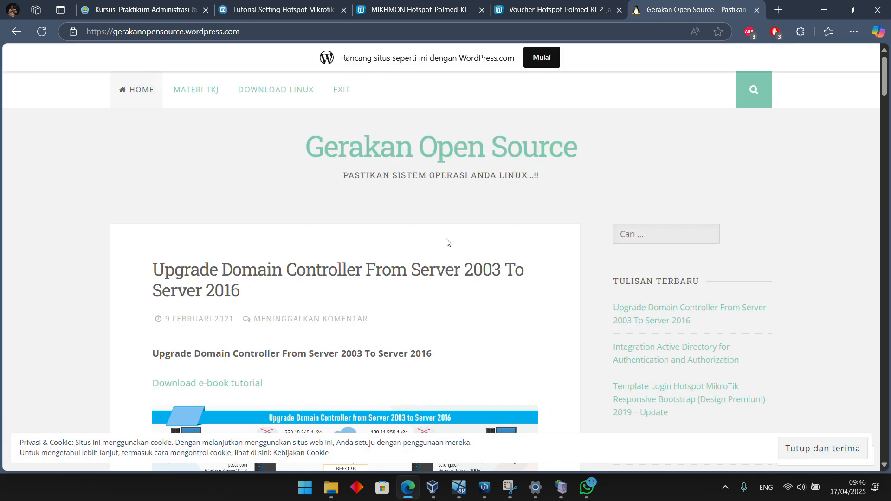
scroll(447, 242, "down", 2)
scroll(457, 276, "down", 15)
scroll(457, 260, "up", 10)
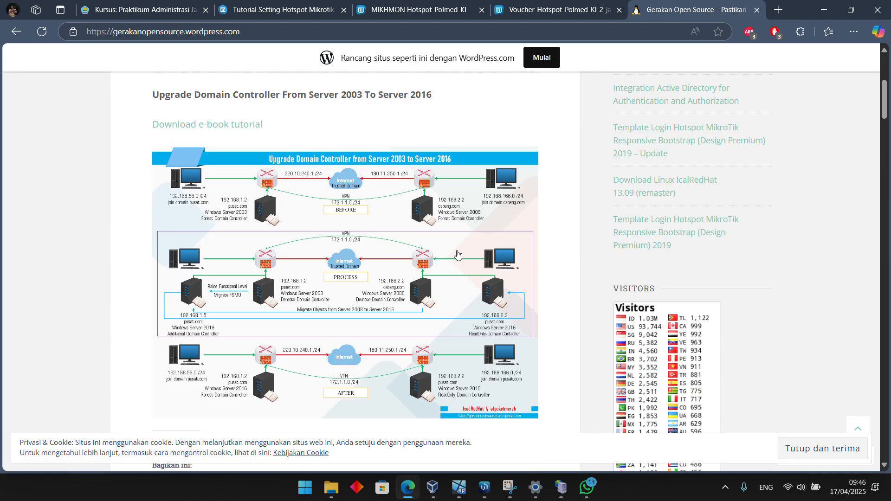
scroll(457, 255, "up", 5)
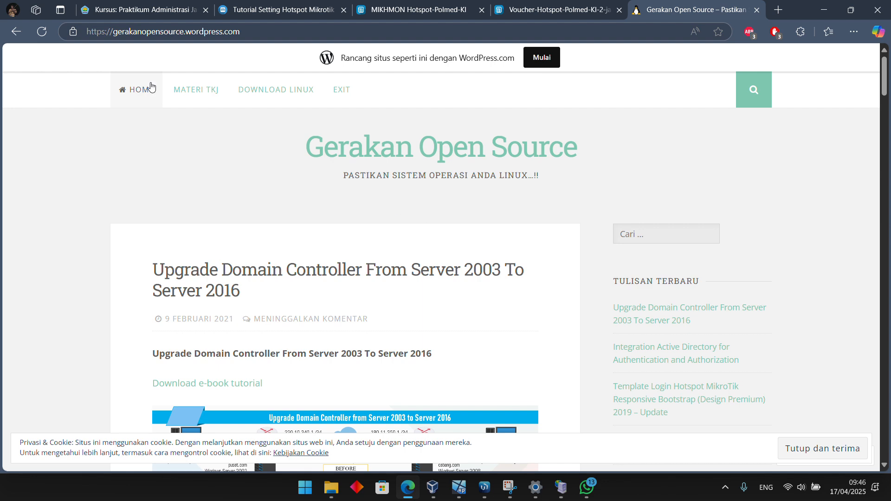
Open the site's Download Linux page and go back to the Google search results
left_click(285, 90)
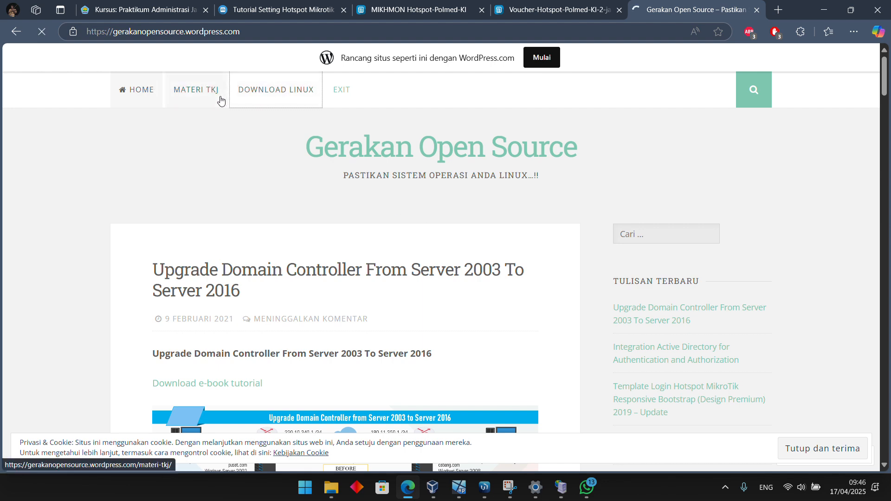
key("alt+Left")
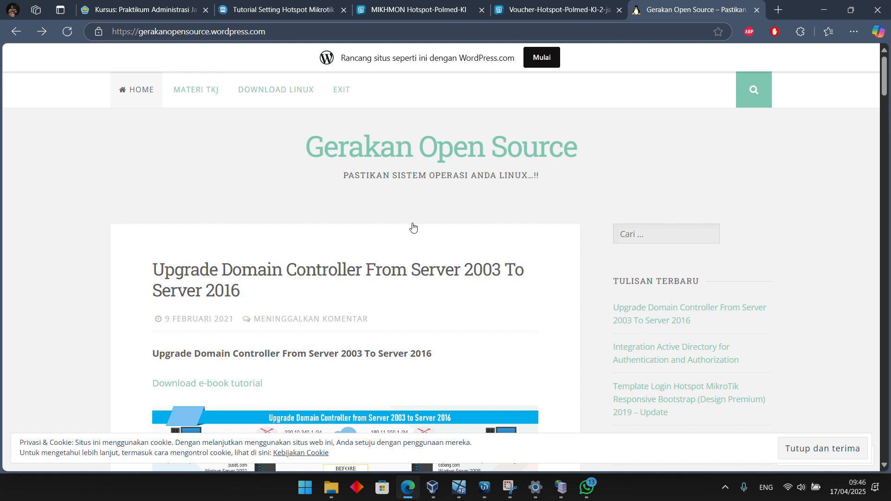
key("alt+Left")
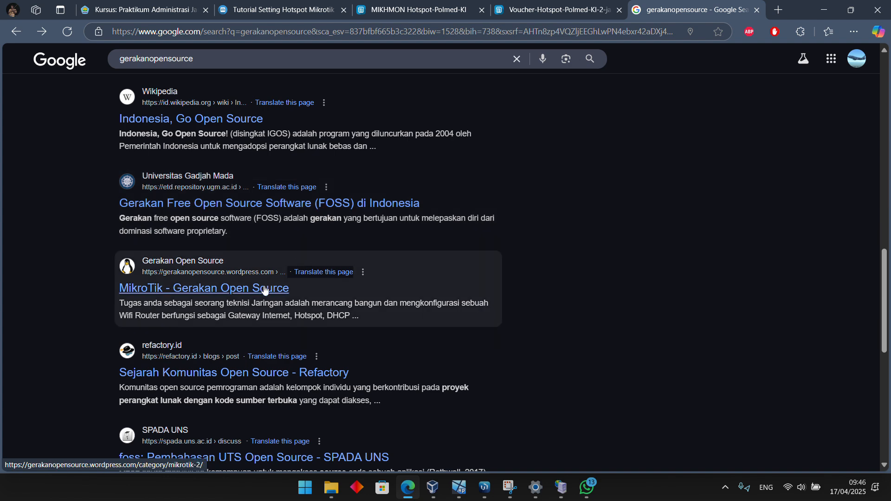
Open Link Materi 10 from the SIPADI course page and look through the linked Mikrotik hotspot tutorial's contents
left_click(279, 15)
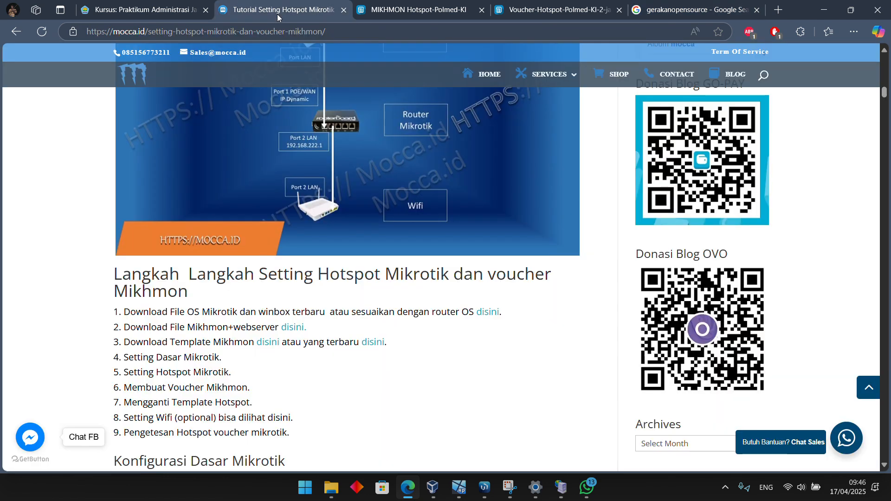
left_click(598, 6)
left_click(136, 16)
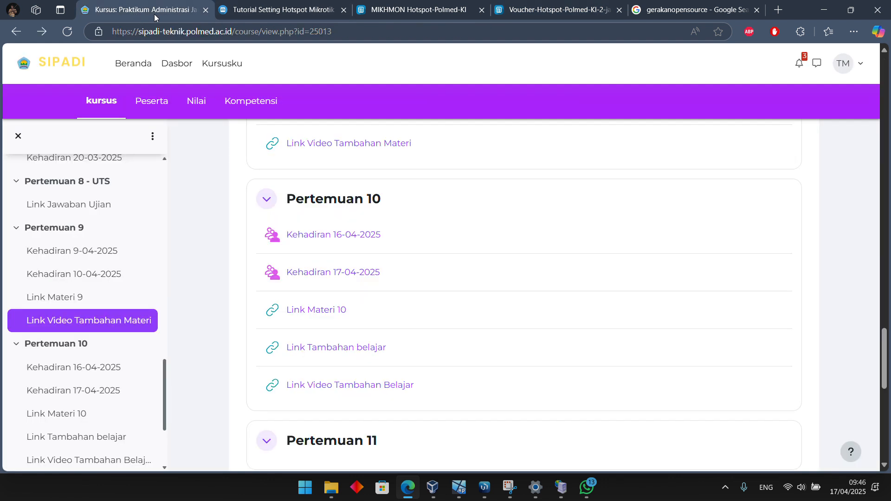
left_click(325, 310)
left_click(296, 209)
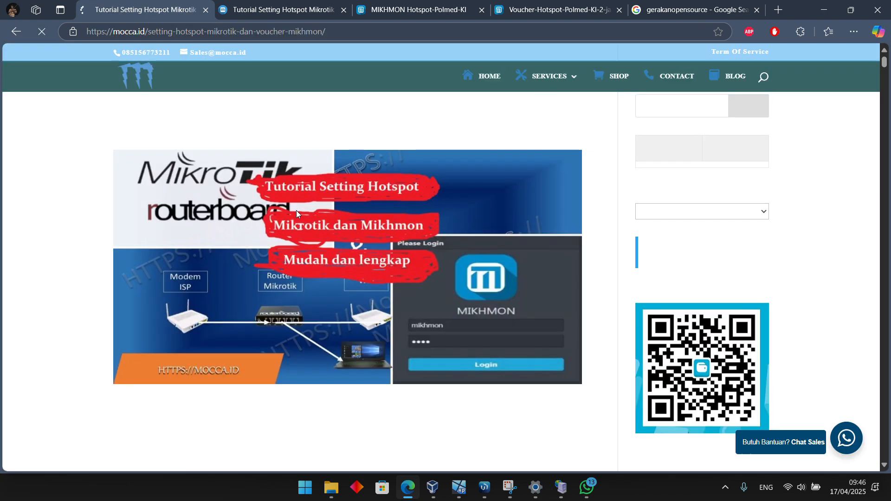
scroll(328, 218, "down", 10)
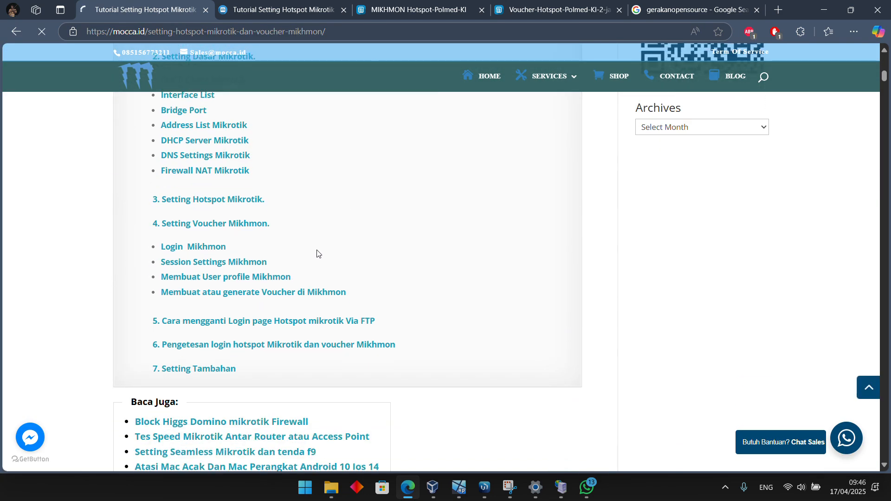
Return to the SIPADI course page and look over the Pertemuan 9 and Pertemuan 10 materials
key("alt+Left")
key("alt+Left")
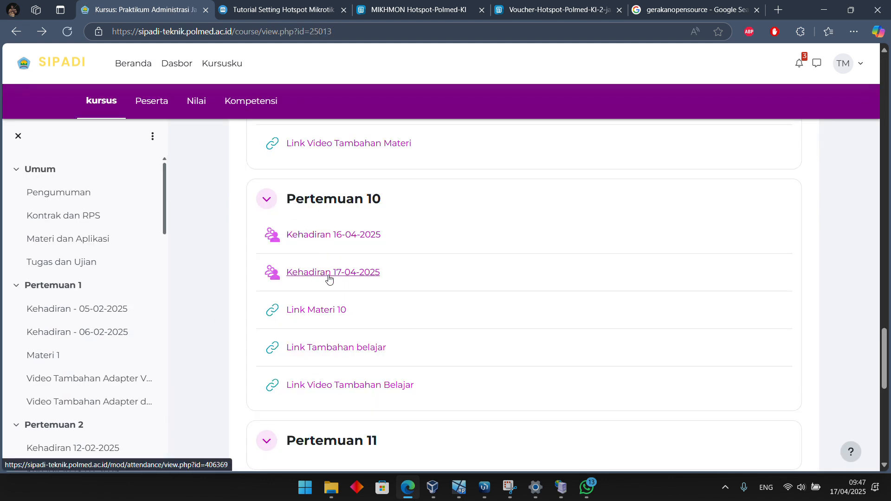
scroll(331, 313, "down", 6)
scroll(331, 314, "up", 13)
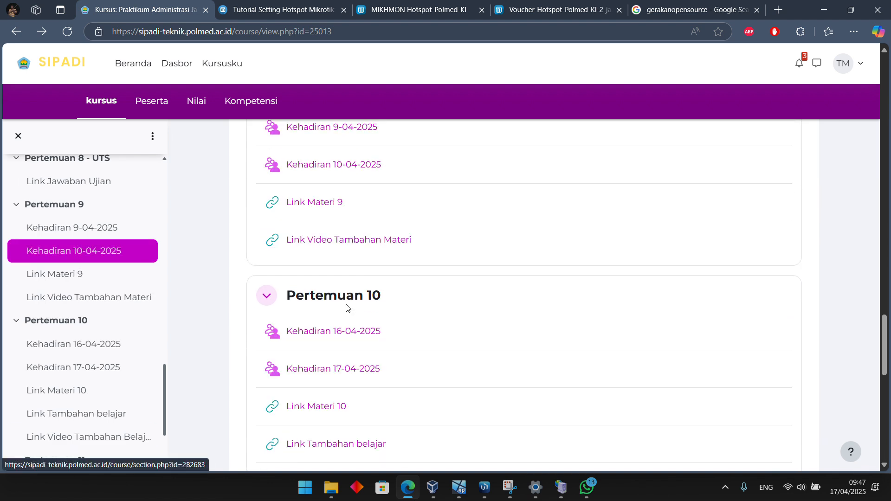
scroll(382, 388, "down", 6)
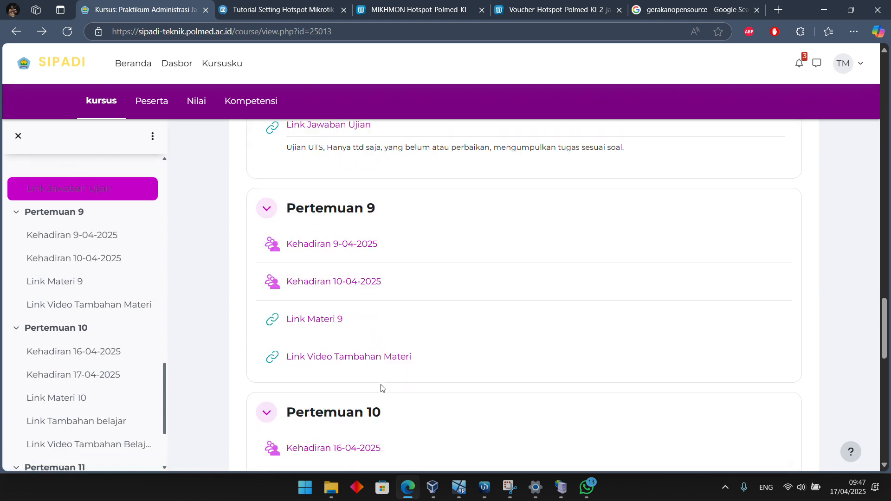
Return to the Google results for gerakanopensource and search for "gerakanopensource axoma"
left_click(700, 16)
scroll(438, 153, "up", 15)
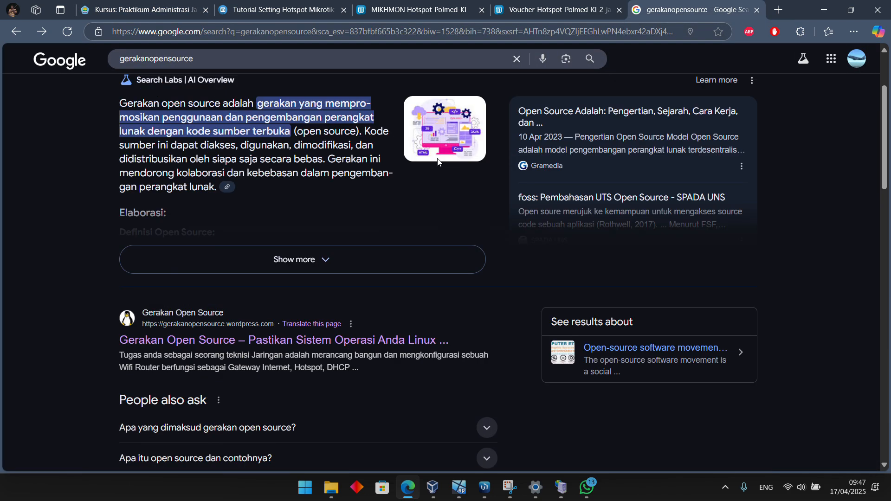
scroll(437, 160, "down", 10)
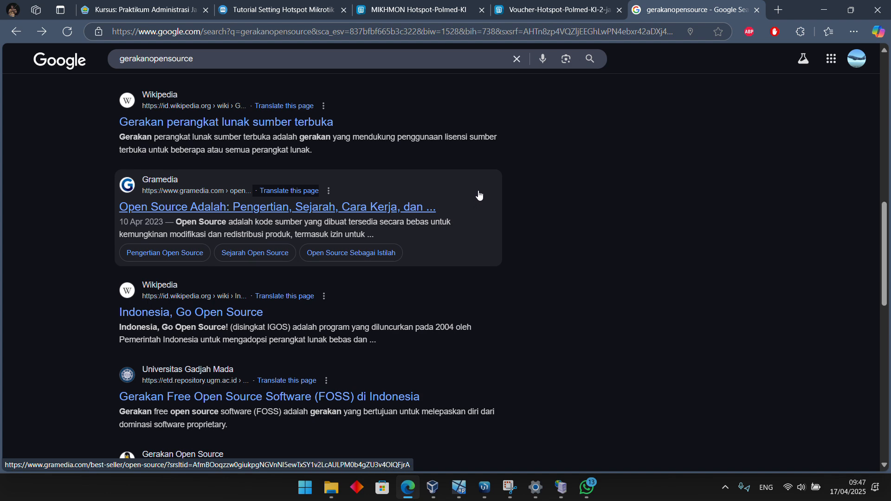
scroll(479, 195, "up", 10)
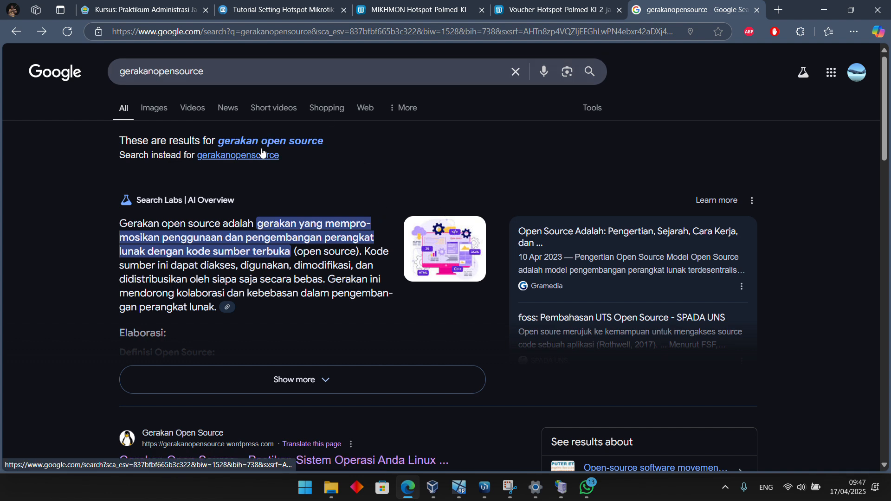
left_click(258, 71)
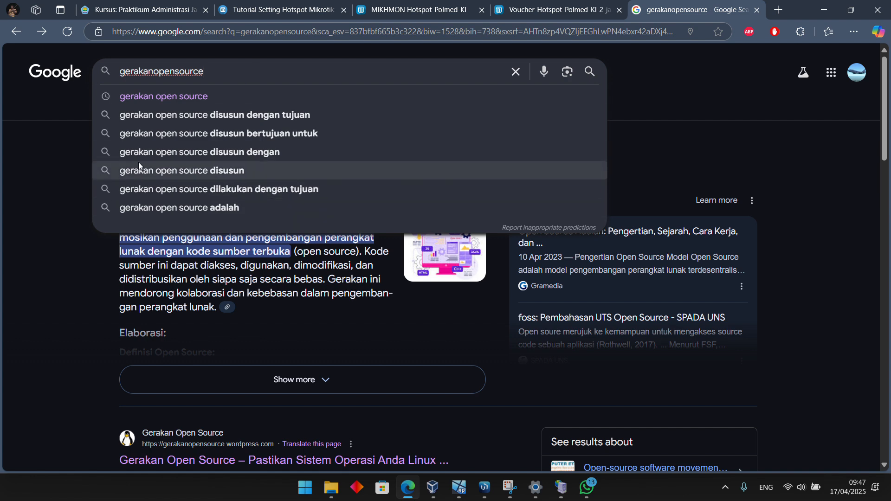
type("axoma")
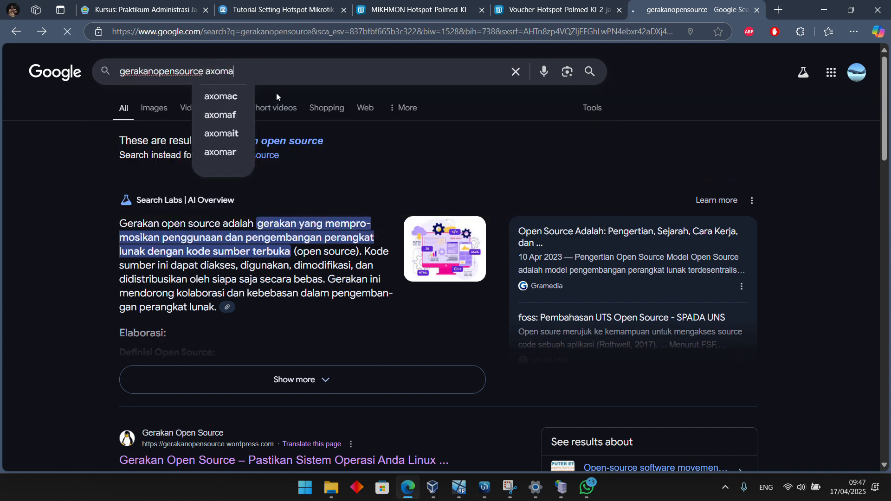
key("Return")
Open the Template Login Hotspot MikroTik Responsive Bootstrap article from Gerakan Open Source and look through its login page templates
scroll(239, 391, "down", 2)
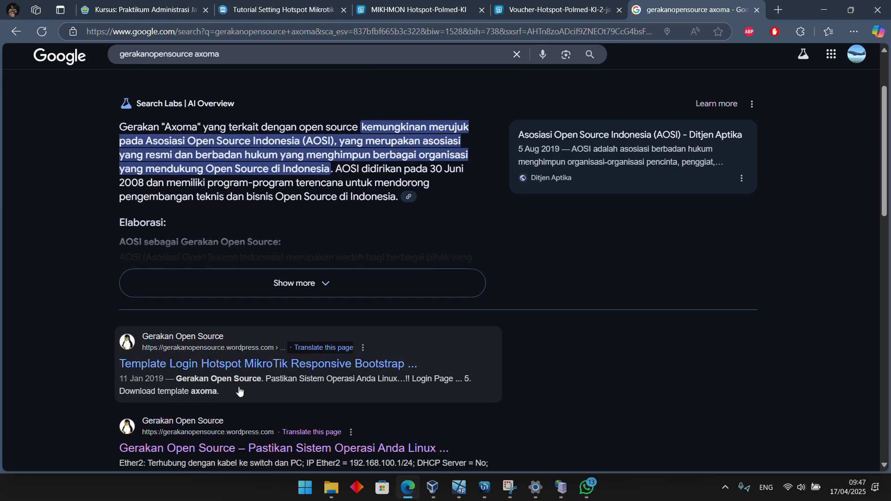
left_click(305, 363)
scroll(497, 274, "down", 10)
scroll(497, 277, "down", 20)
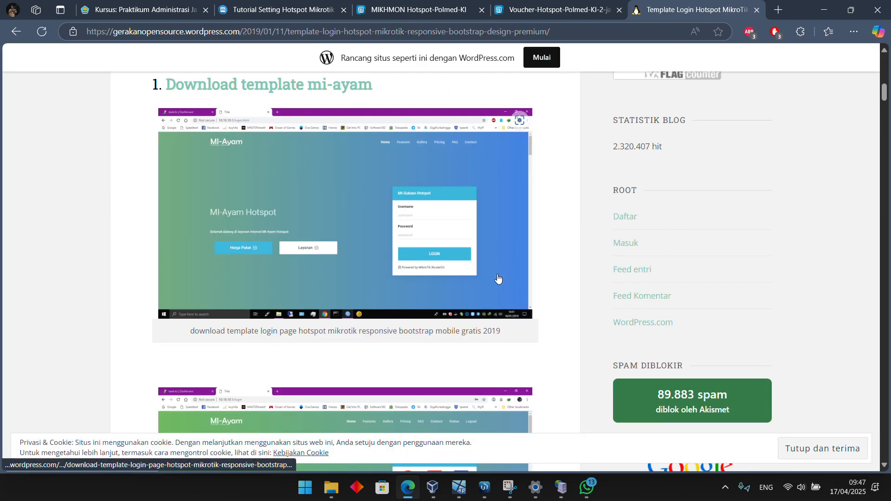
scroll(498, 279, "down", 20)
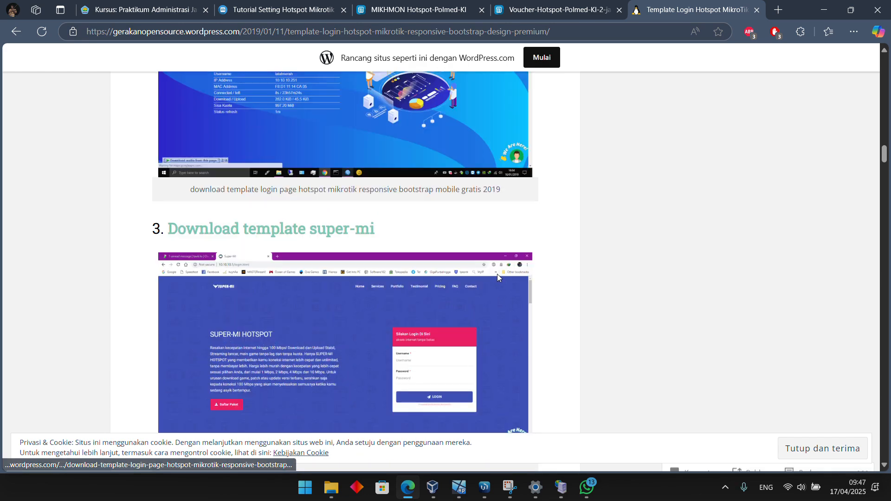
scroll(366, 214, "down", 8)
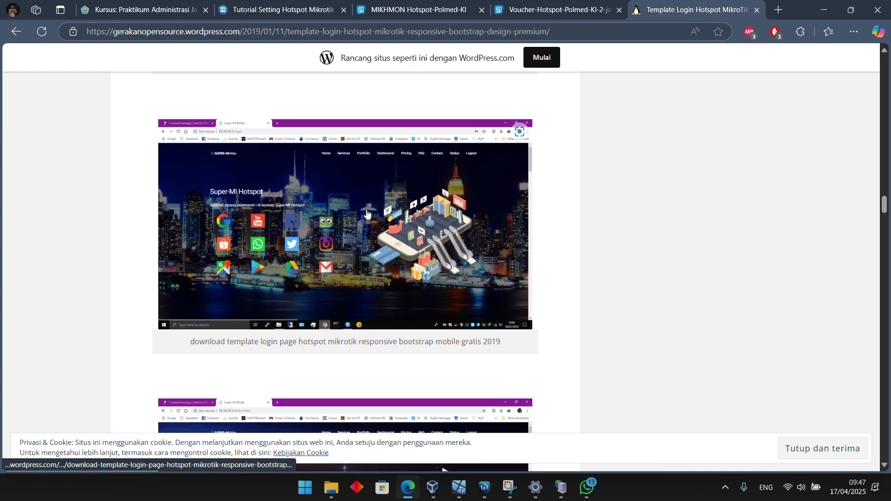
scroll(330, 185, "up", 2)
Open the axoma template's axoma.rar on Google Drive, view its axoma folder and request the file's download
left_click(330, 183)
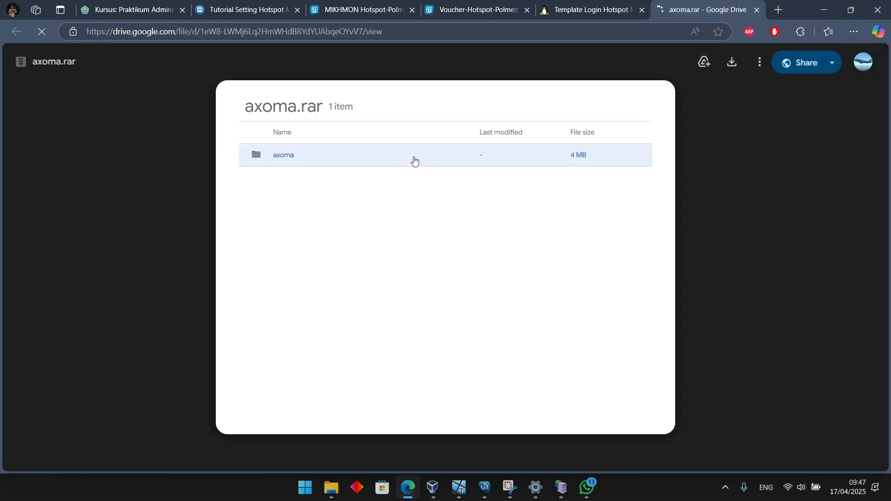
left_click(413, 159)
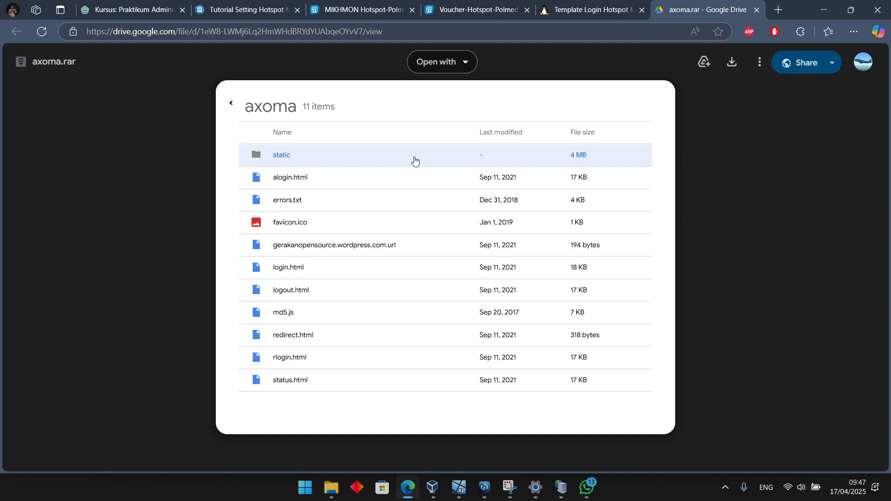
left_click(732, 62)
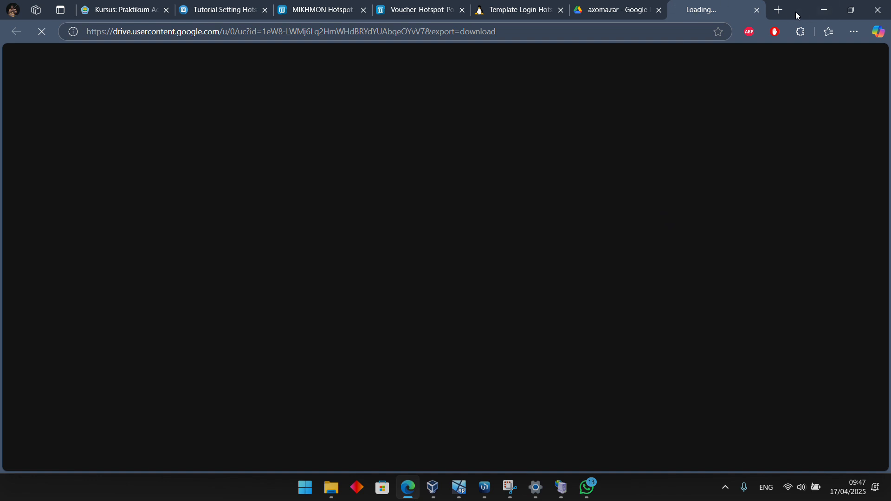
Search the web for "filezilla" in a new browser tab
left_click(779, 10)
type("filezilla")
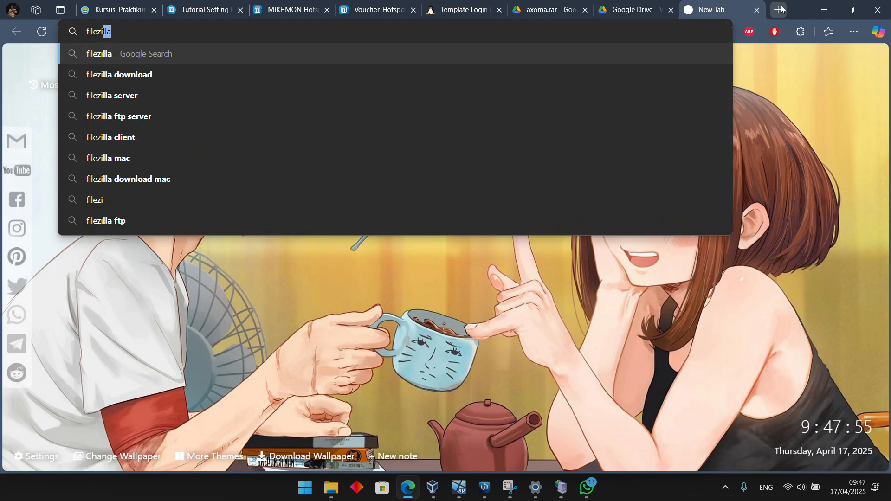
key("Return")
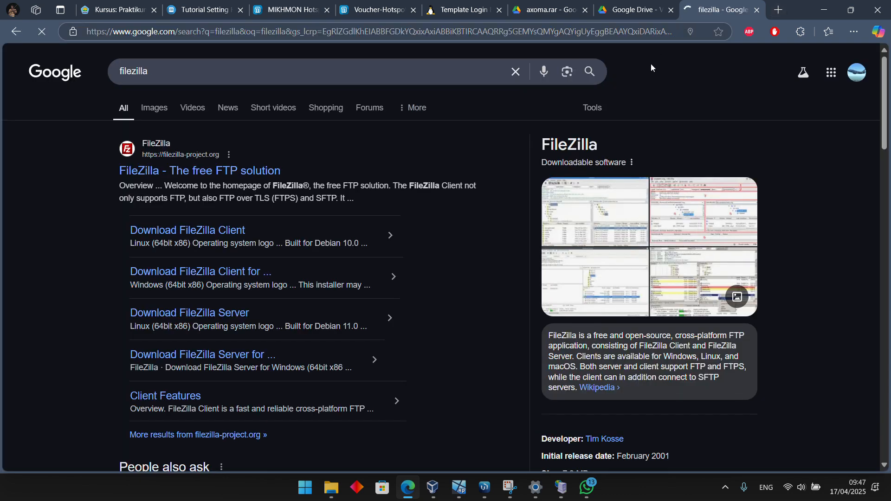
Confirm downloading axoma.rar despite the virus scan limitation, and open the FileZilla Client download page from the search results
left_click(606, 11)
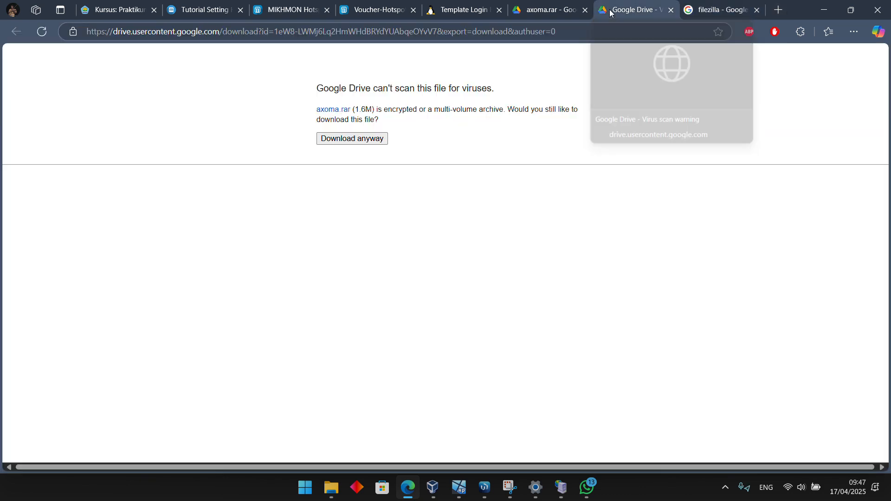
left_click(355, 142)
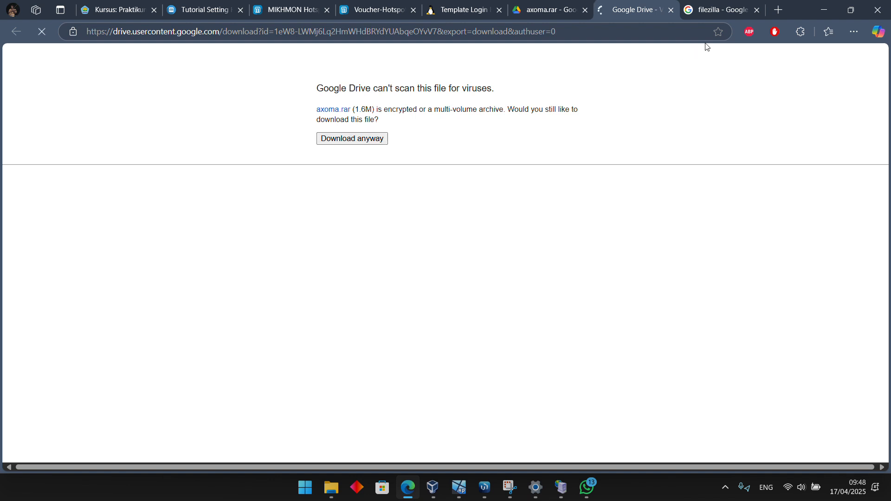
left_click(726, 12)
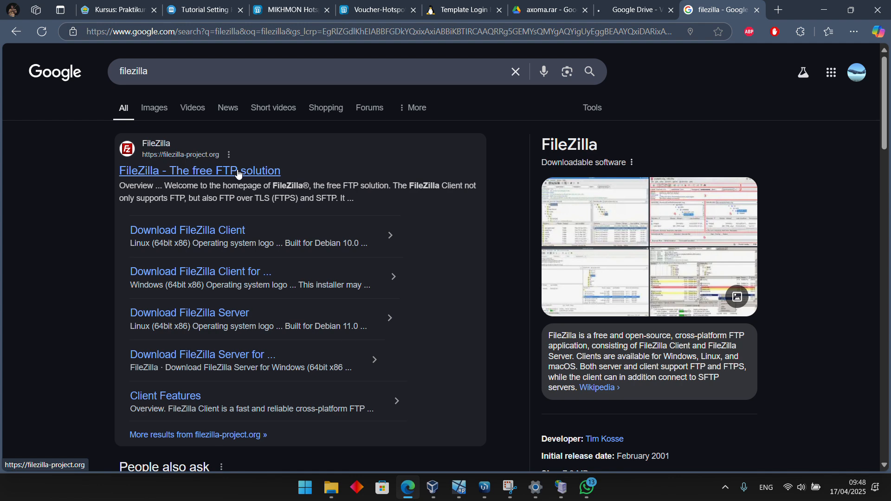
left_click(190, 237)
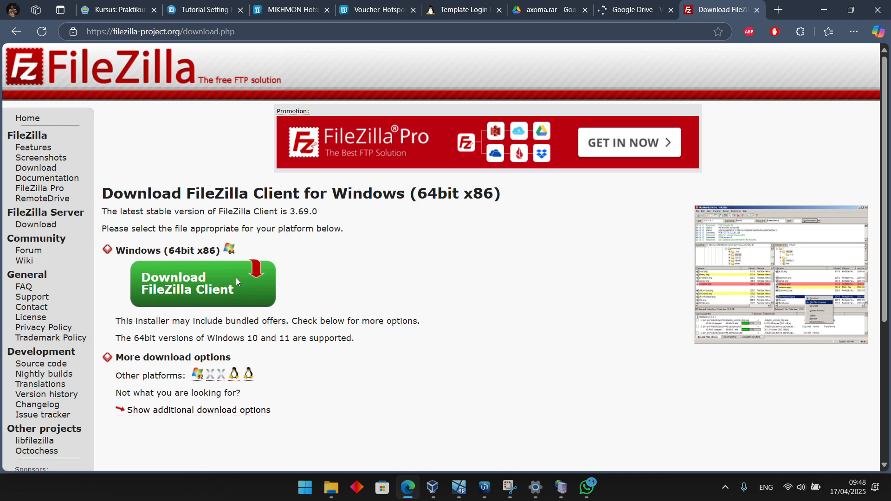
Download axoma.rar with the download manager and open the Compressed folder inside Downloads in File Explorer
left_click(427, 288)
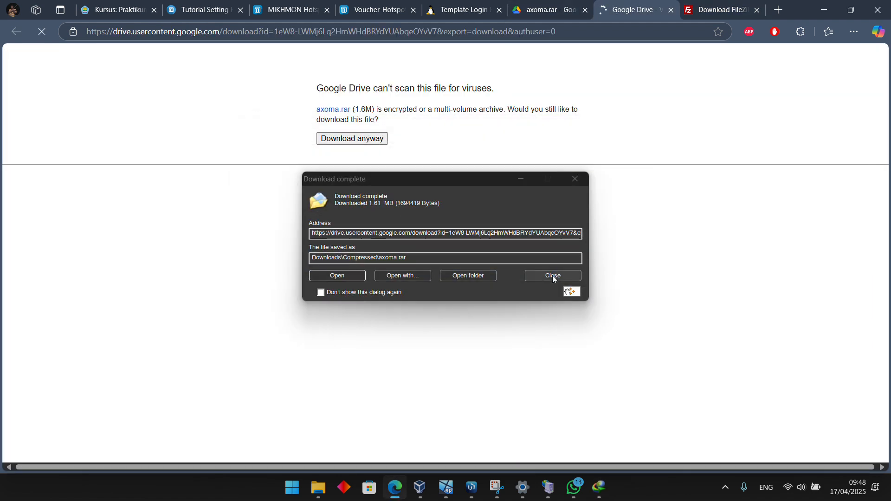
left_click(551, 276)
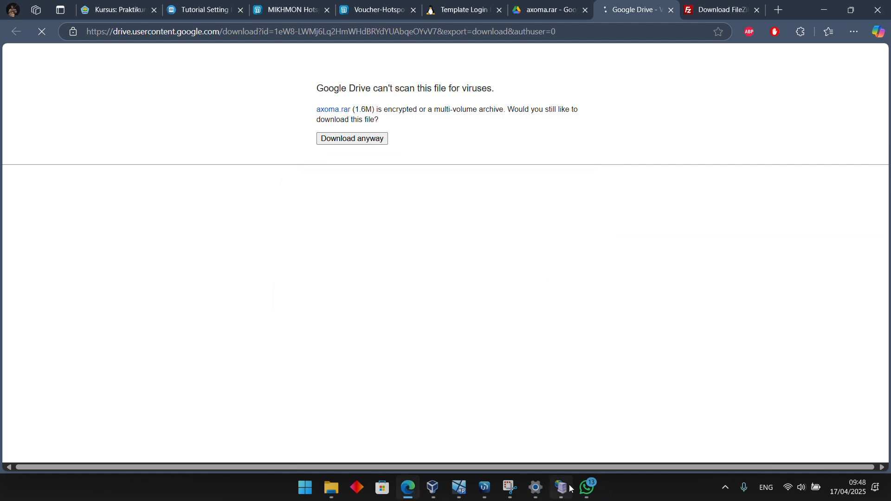
mouse_move(330, 483)
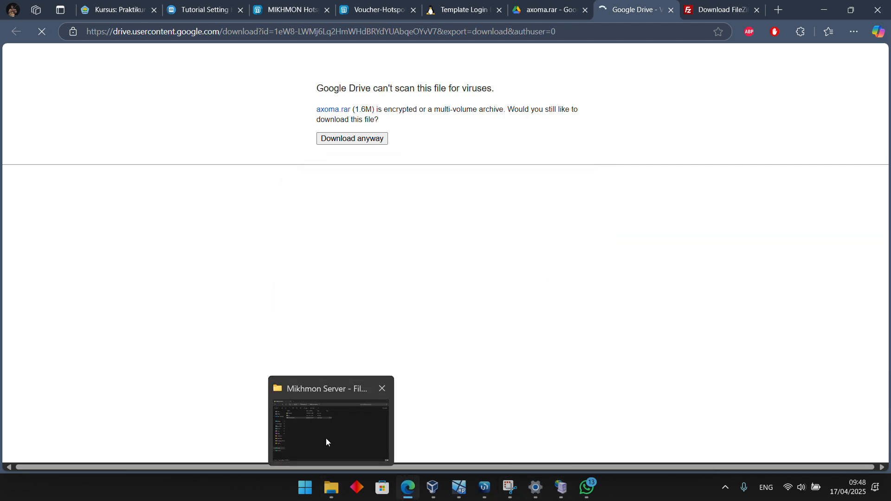
left_click(327, 442)
left_click(53, 185)
left_click(148, 131)
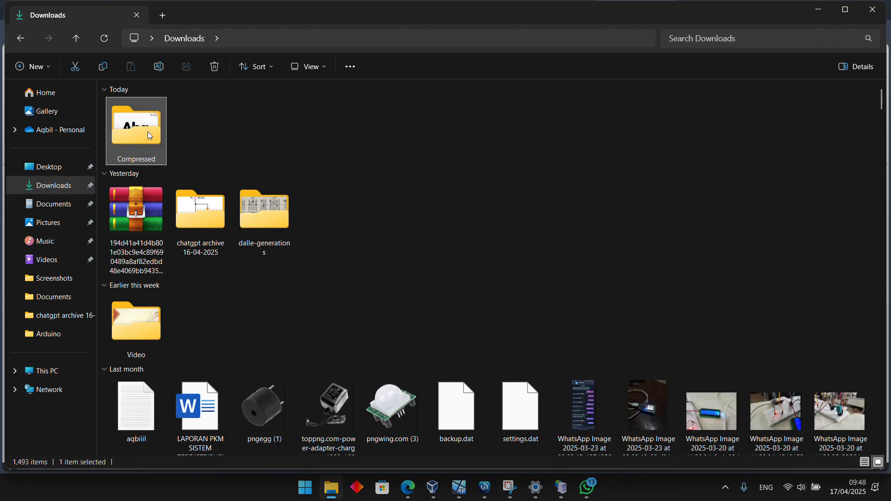
double_click(148, 132)
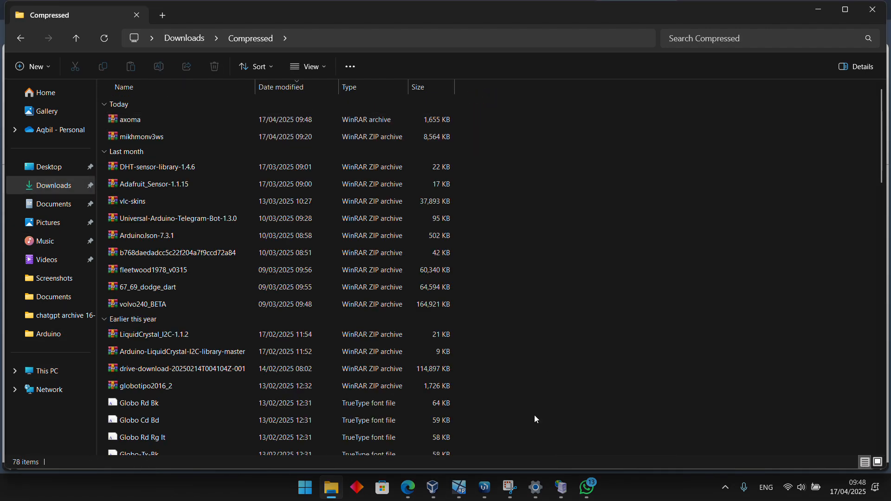
Switch back to Edge and bring up the edition choices for the Windows 64-bit FileZilla Client download
mouse_move(406, 484)
left_click(406, 438)
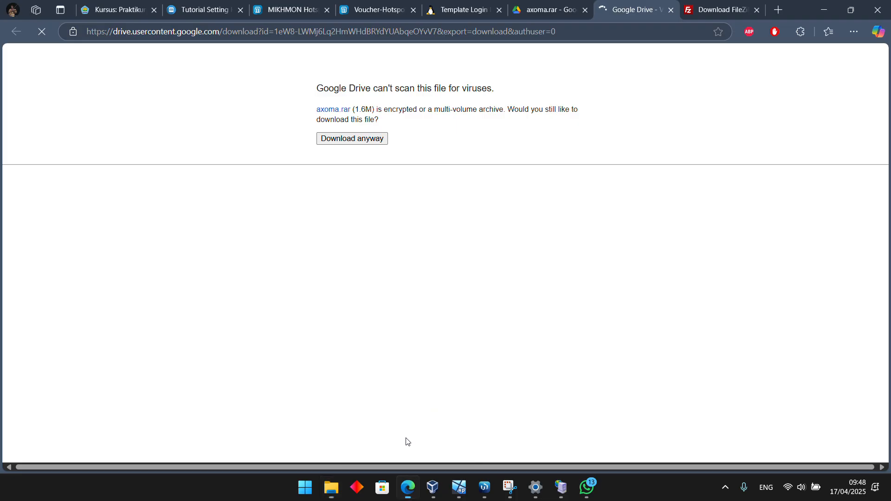
left_click(706, 12)
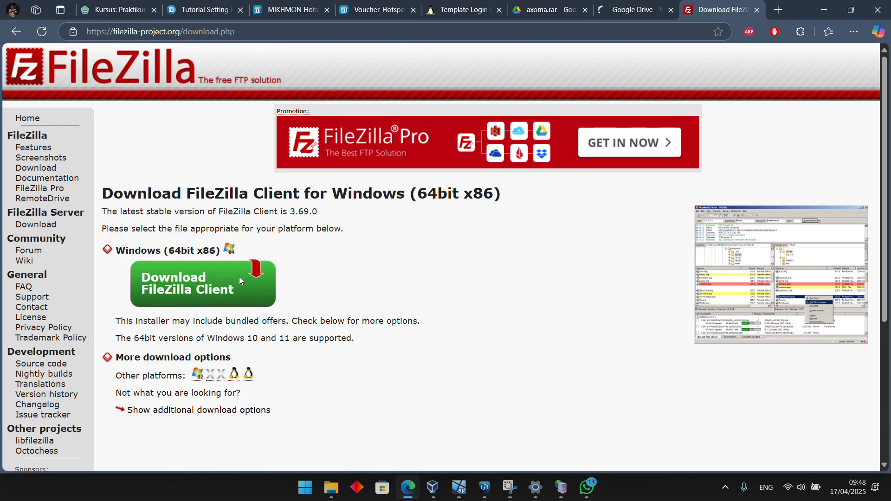
left_click(171, 286)
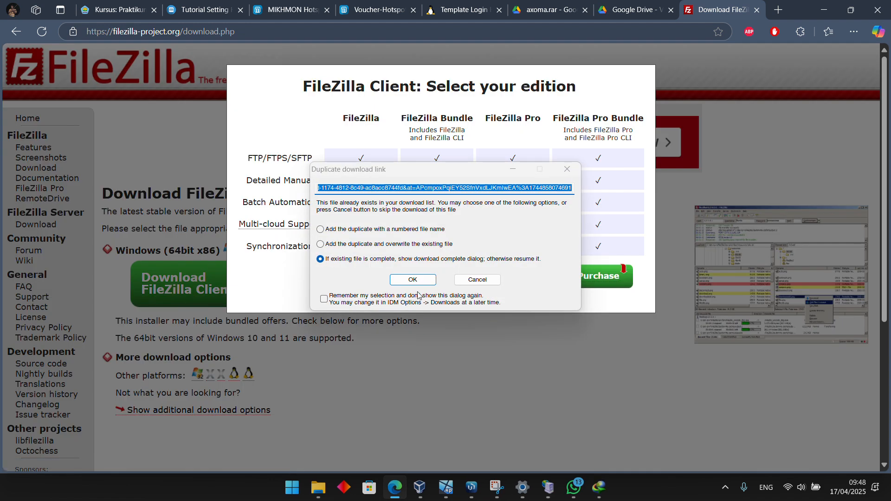
Resolve the duplicate axoma.rar download by opening the existing archive in WinRAR, and close the archive window
left_click(471, 282)
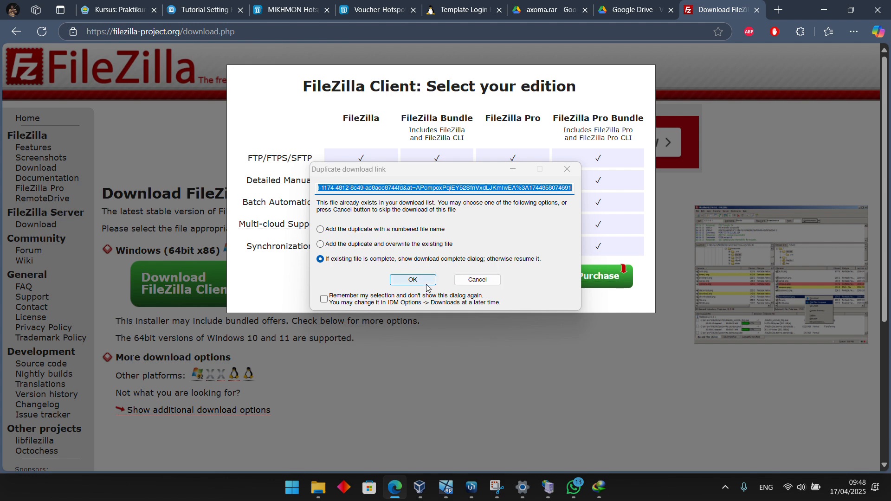
left_click(338, 274)
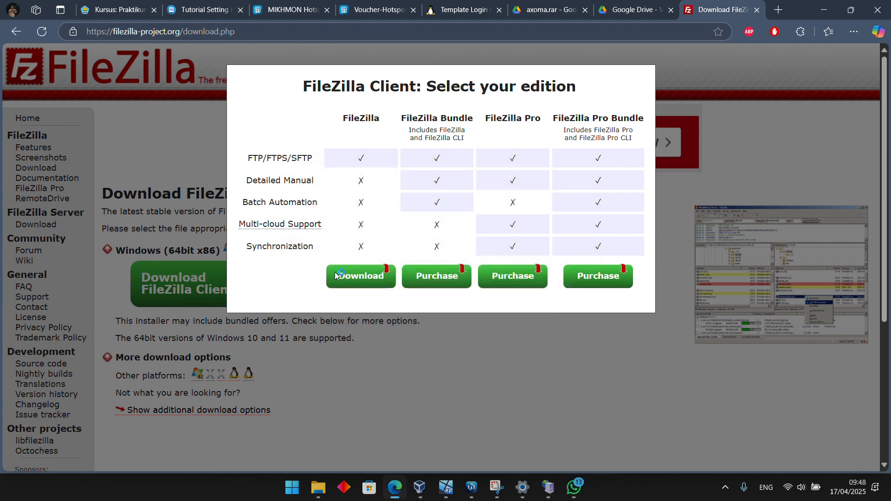
left_click(444, 417)
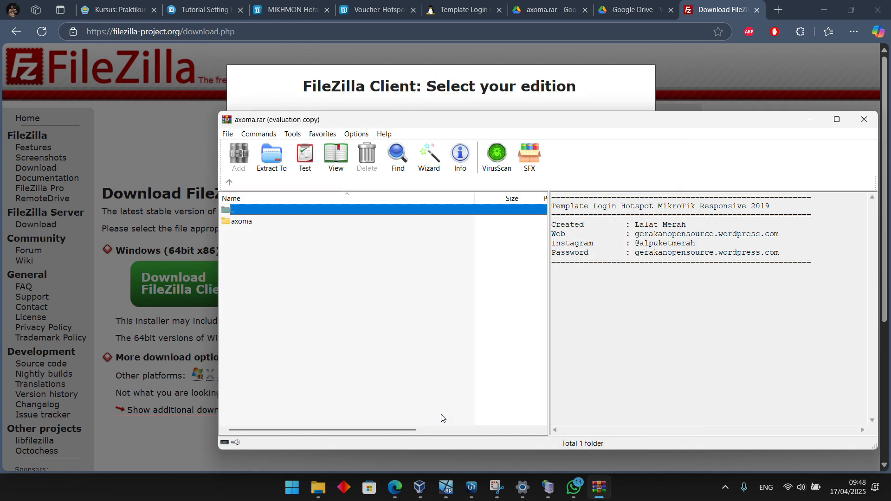
left_click(864, 120)
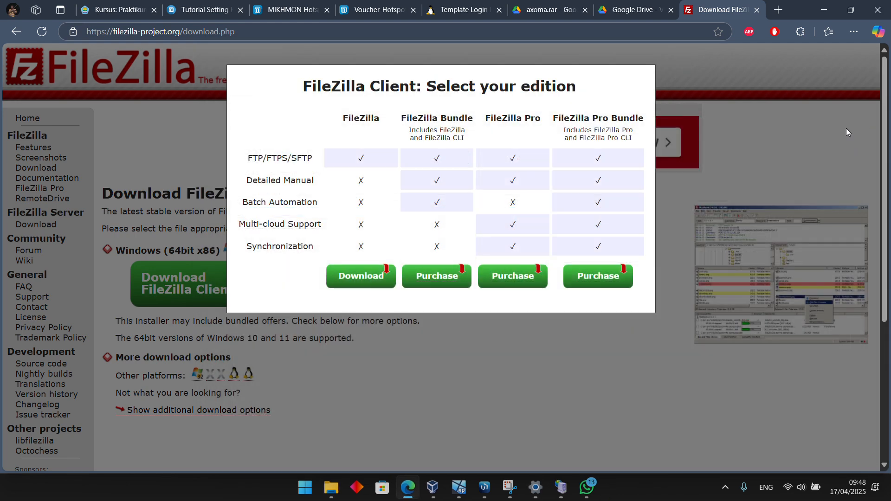
Download the free edition's FileZilla_3.69.0_win64_sponsored2-setup.exe to Downloads\Programs and try to run the installer
left_click(365, 277)
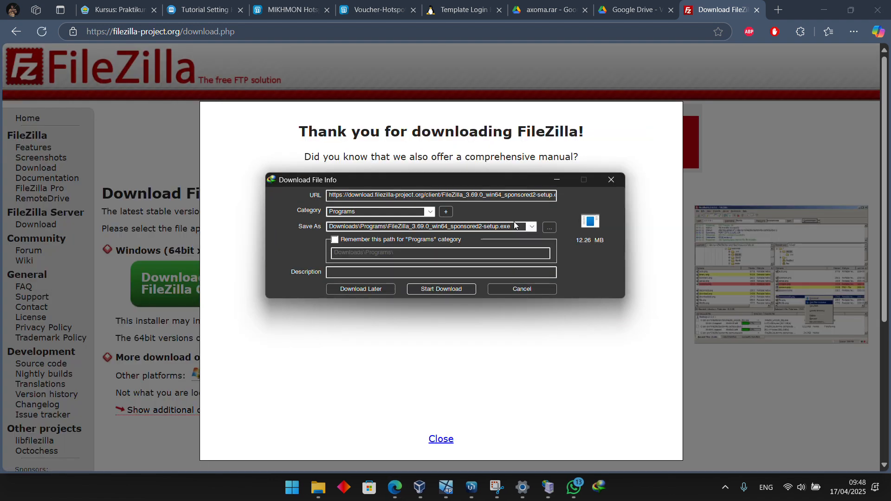
left_click(463, 292)
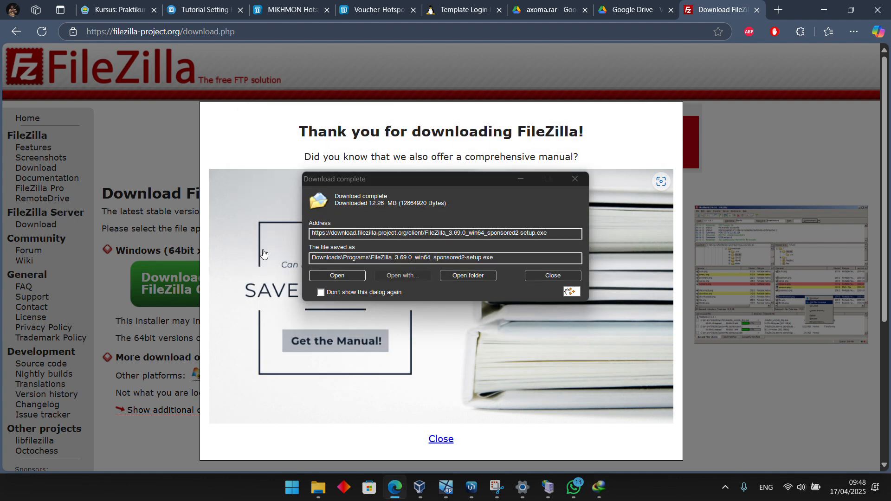
left_click(337, 279)
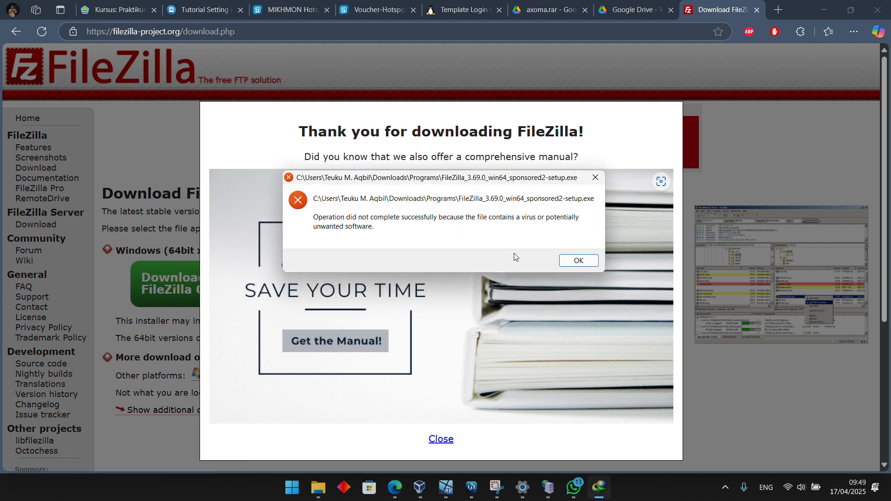
left_click(580, 261)
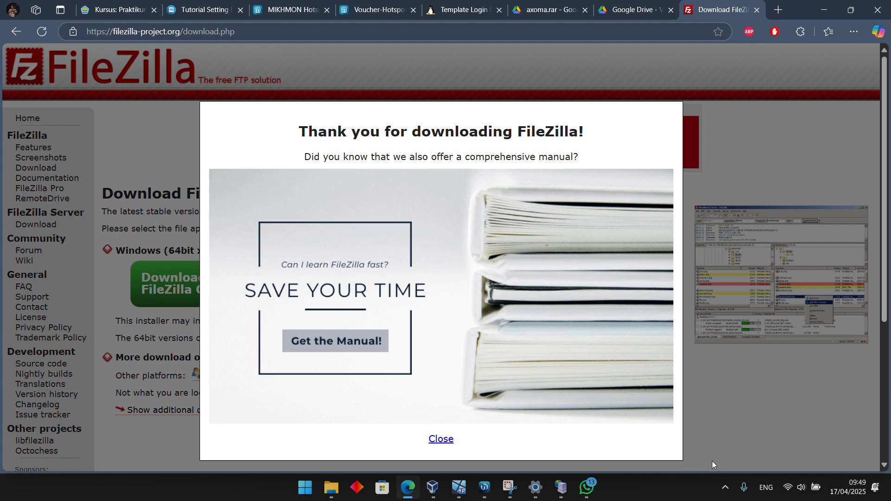
Open the Programs folder inside Downloads in File Explorer and try to run the FileZilla_3.69.0_win64_sponsored2-setup installer
key("super")
left_click(341, 493)
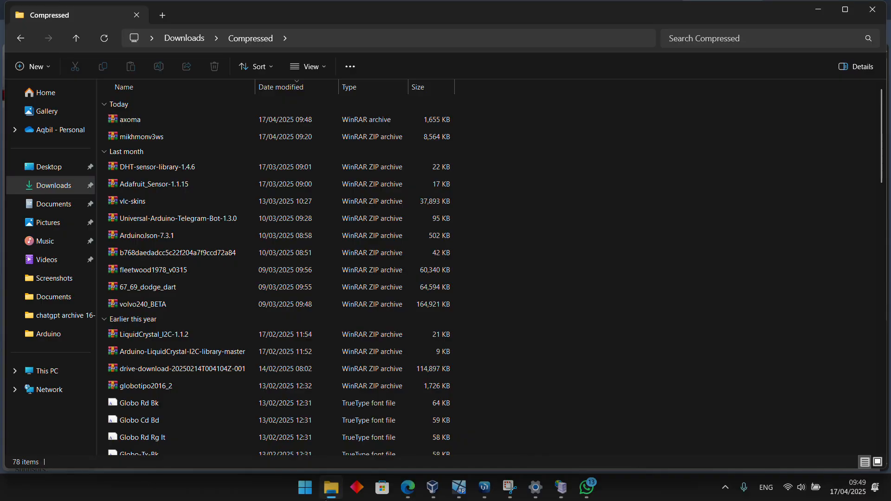
left_click(59, 186)
left_click(153, 132)
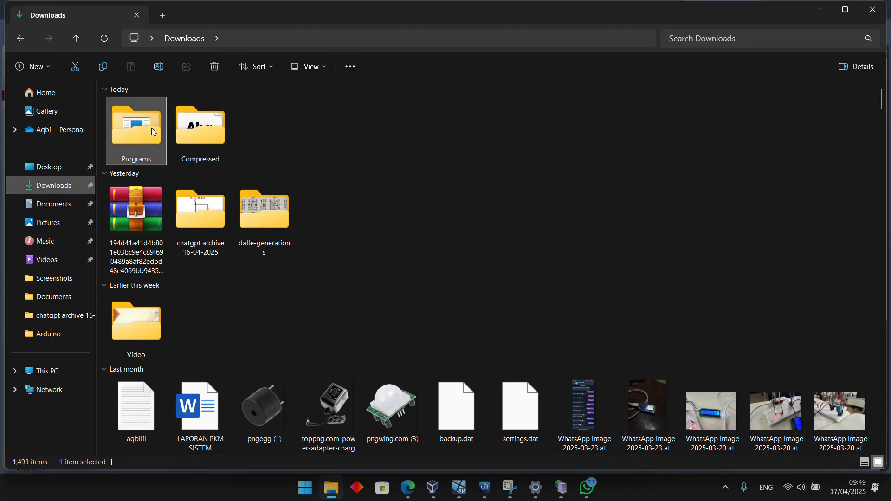
double_click(151, 127)
double_click(151, 121)
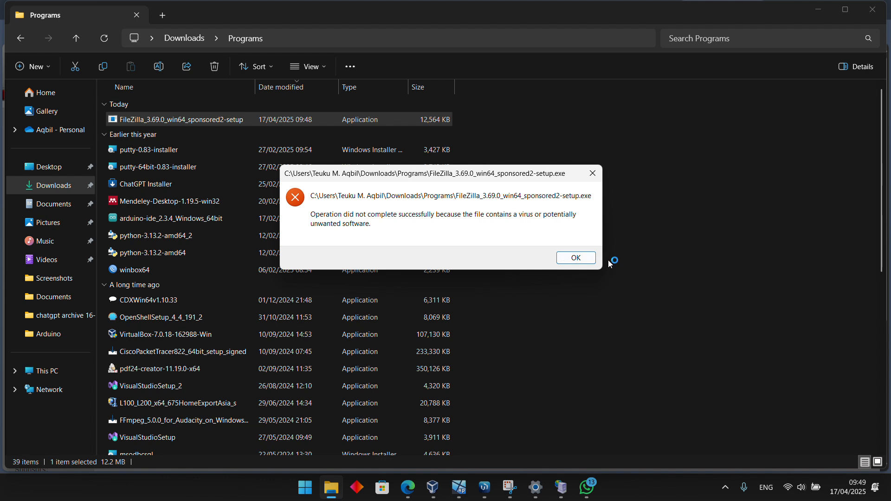
left_click(576, 258)
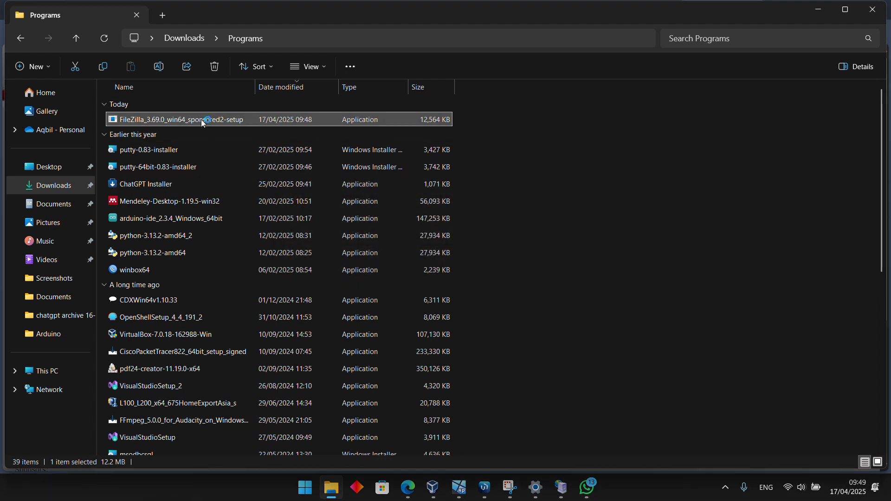
left_click(588, 261)
Turn off Real-time protection in the Virus & threat protection settings of Windows Security and return to the Programs folder
key("super")
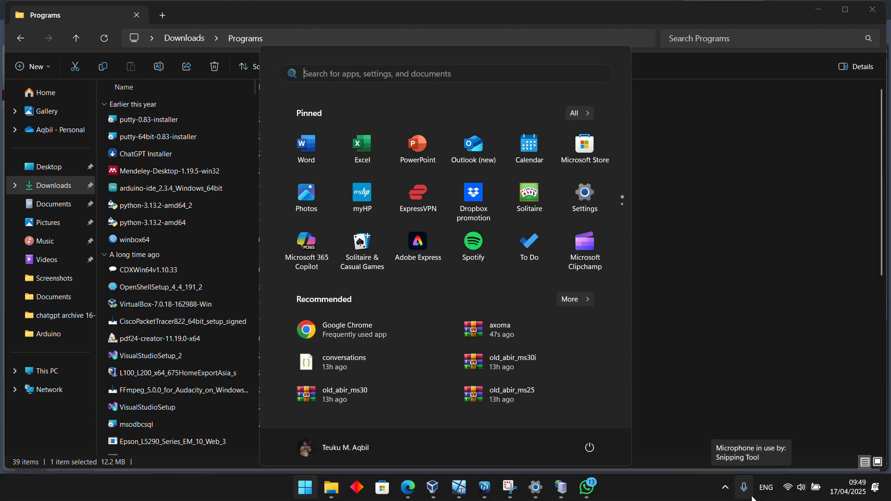
type("secx")
key("BackSpace")
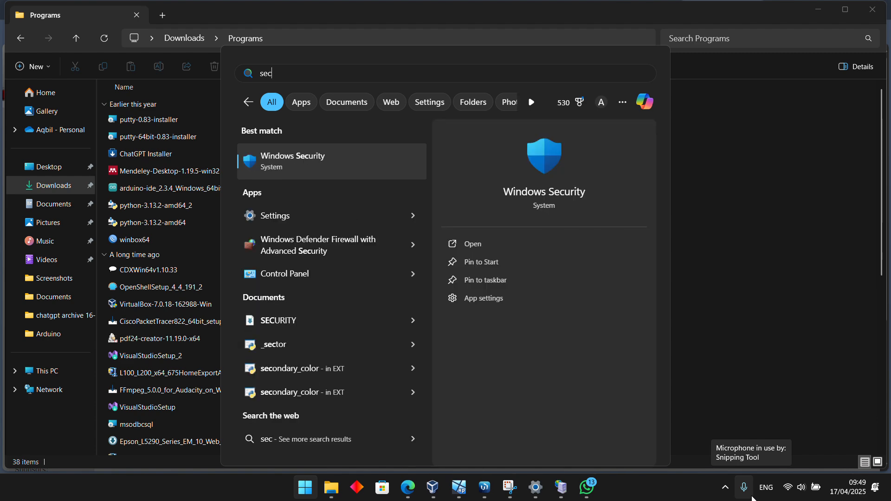
key("Return")
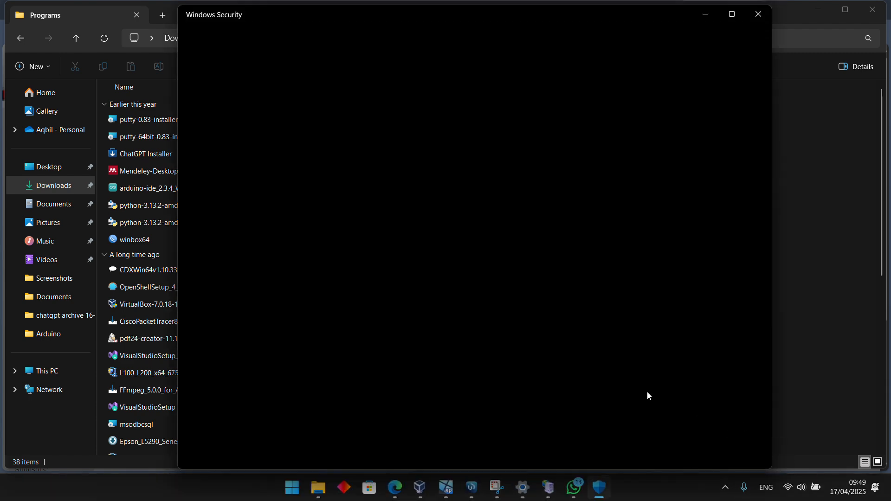
left_click(425, 176)
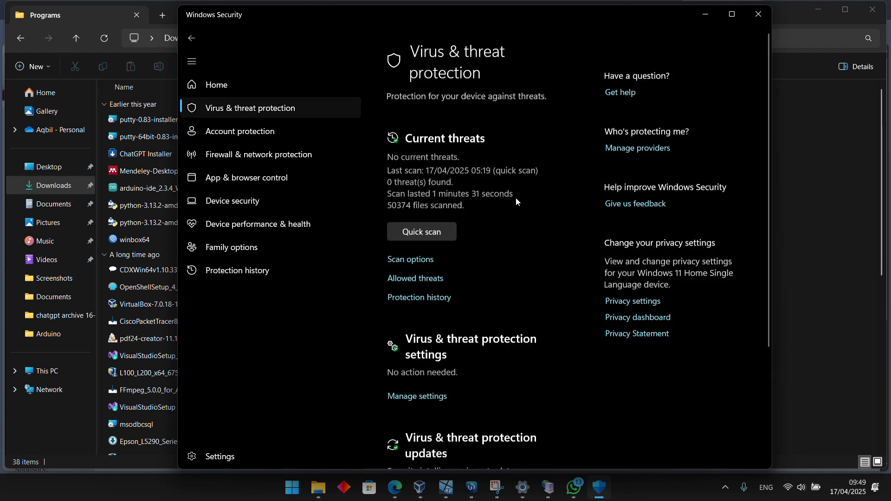
scroll(448, 304, "down", 3)
left_click(417, 232)
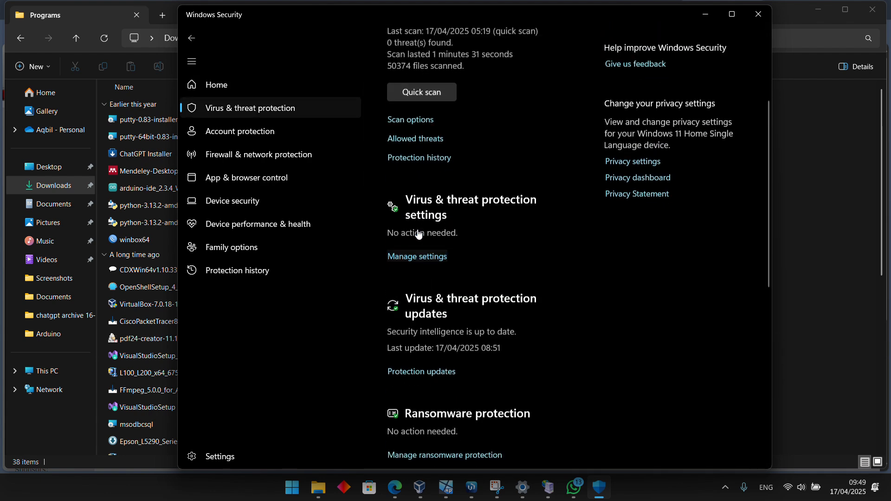
left_click(413, 227)
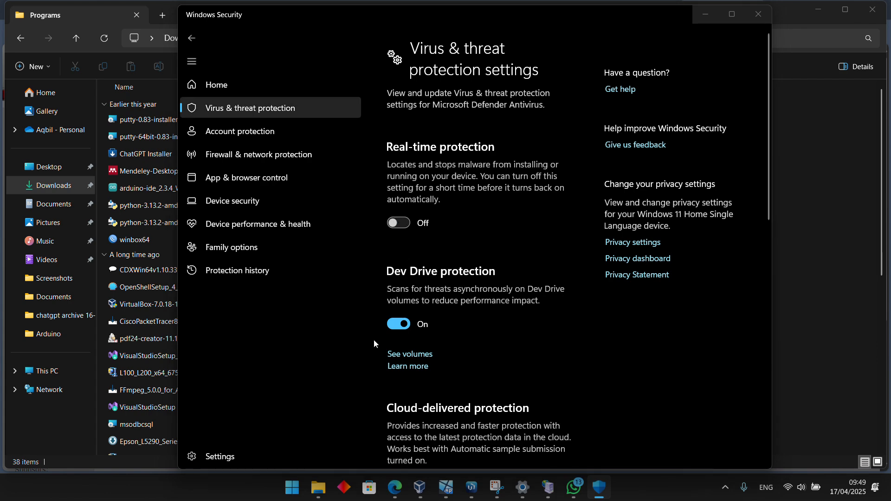
left_click(837, 300)
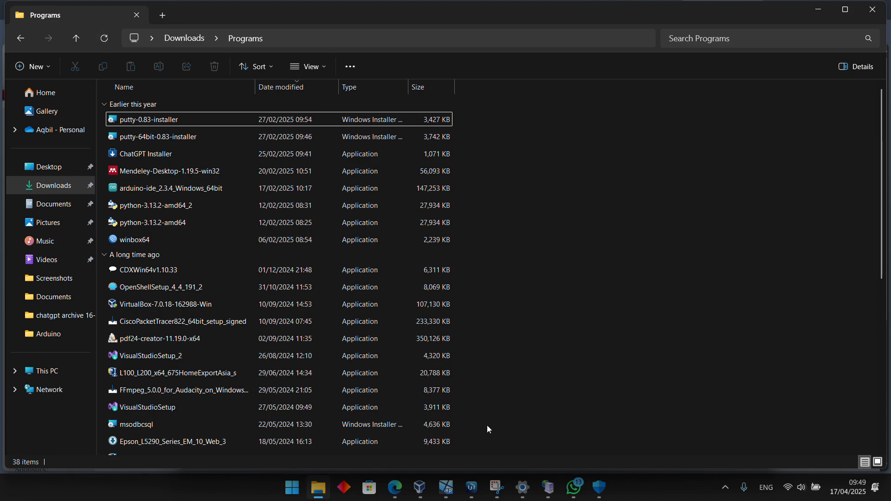
Switch to Edge, download the free FileZilla edition for Windows 64-bit again, and launch the downloaded installer
left_click(389, 489)
left_click(428, 439)
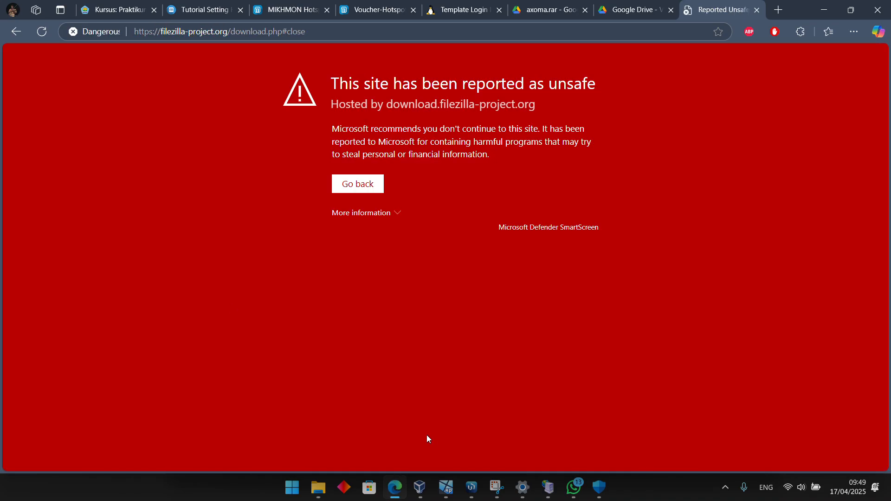
left_click(356, 186)
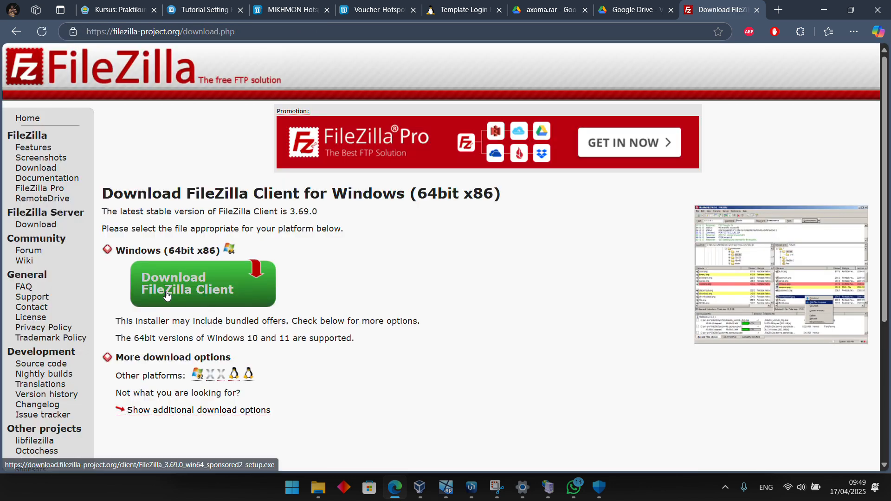
left_click(166, 291)
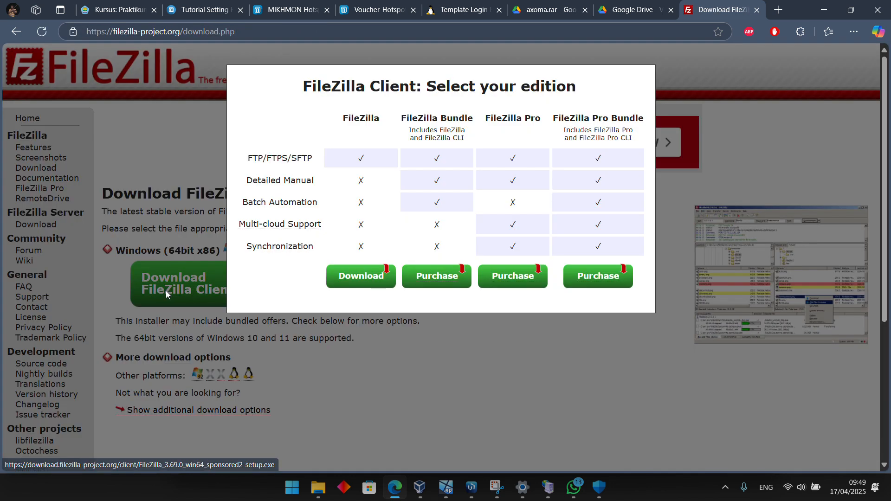
left_click(341, 276)
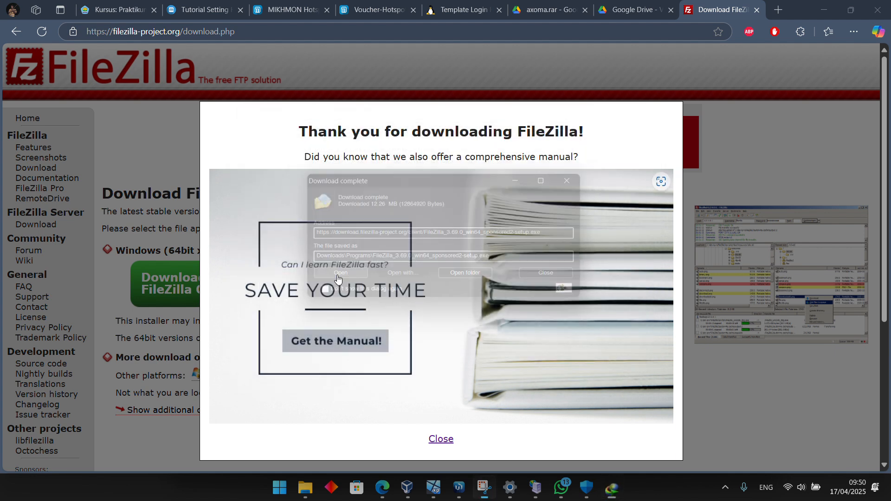
left_click(338, 273)
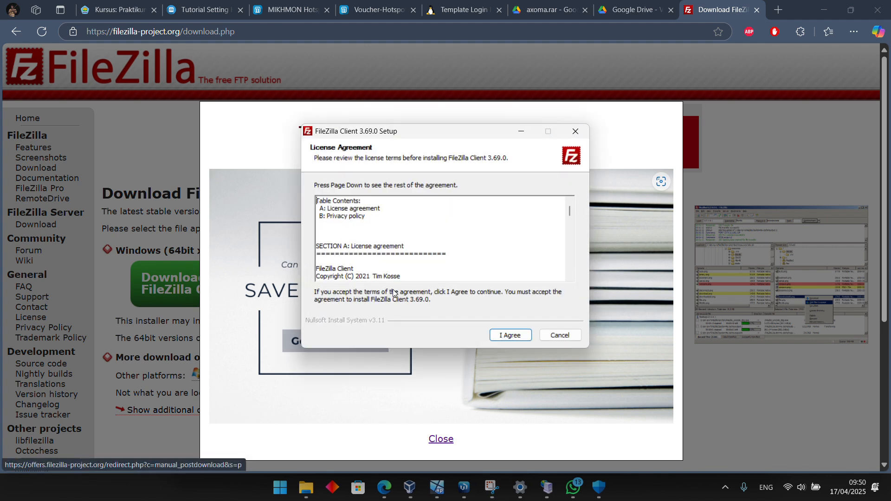
Accept the FileZilla license agreement and decline the optional Opera One browser offer
left_click(506, 335)
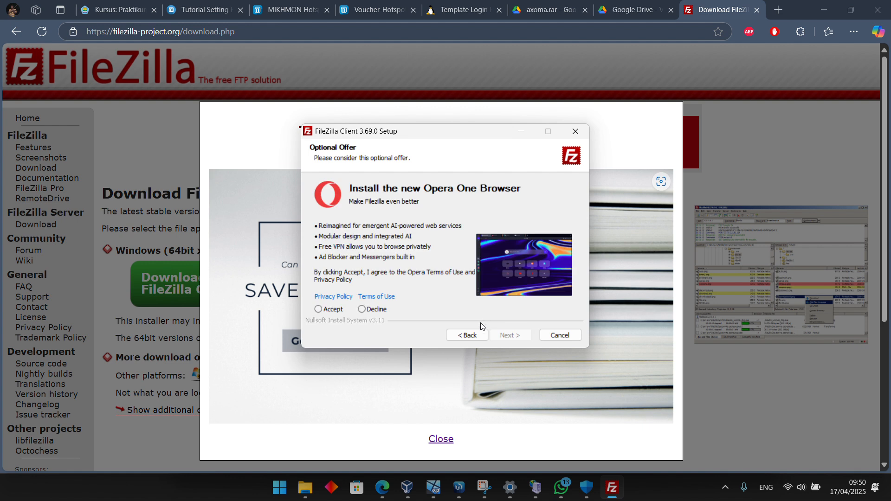
left_click(380, 309)
left_click(509, 335)
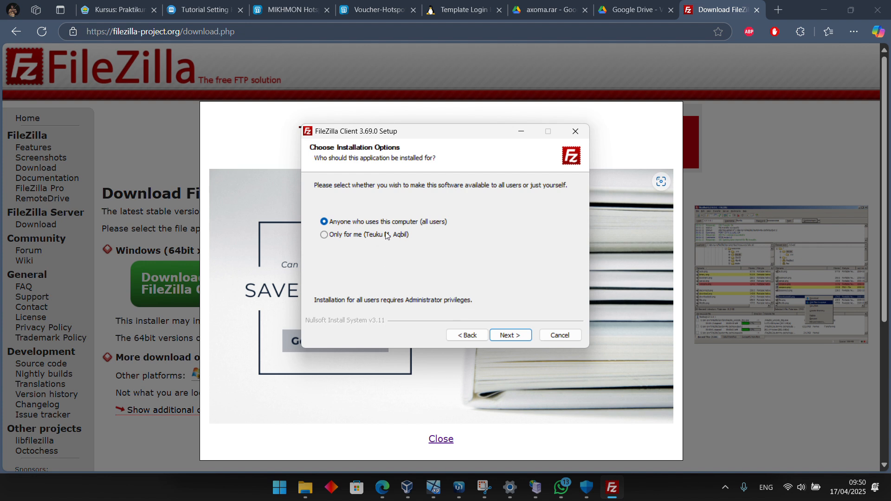
Install FileZilla for all users with the default components in C:\Program Files\FileZilla FTP Client, then start it and dismiss the welcome dialog
left_click(513, 331)
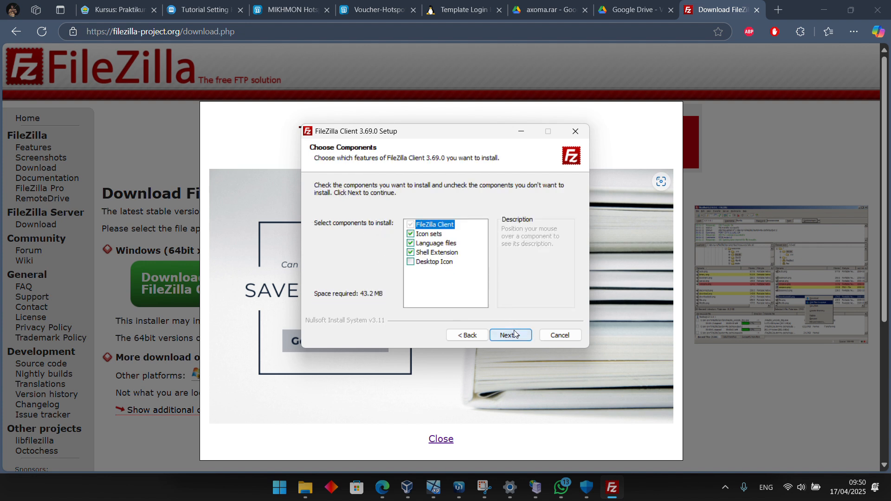
left_click(514, 330)
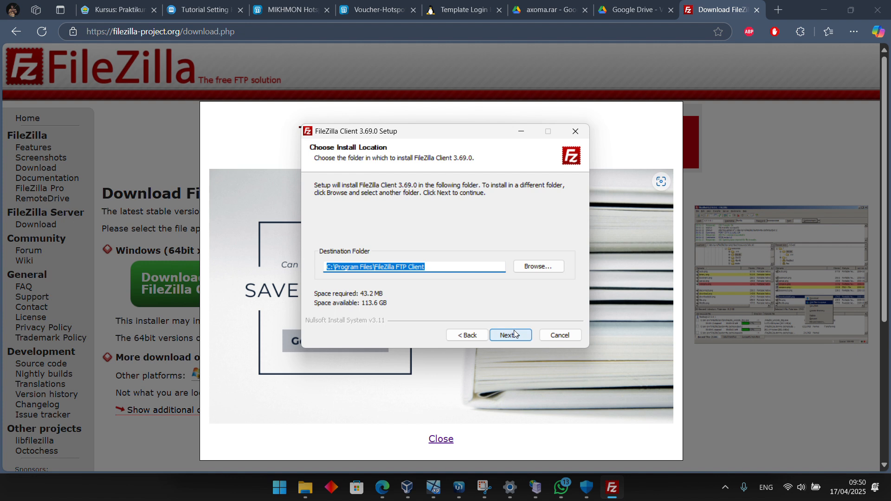
left_click(514, 330)
left_click(511, 333)
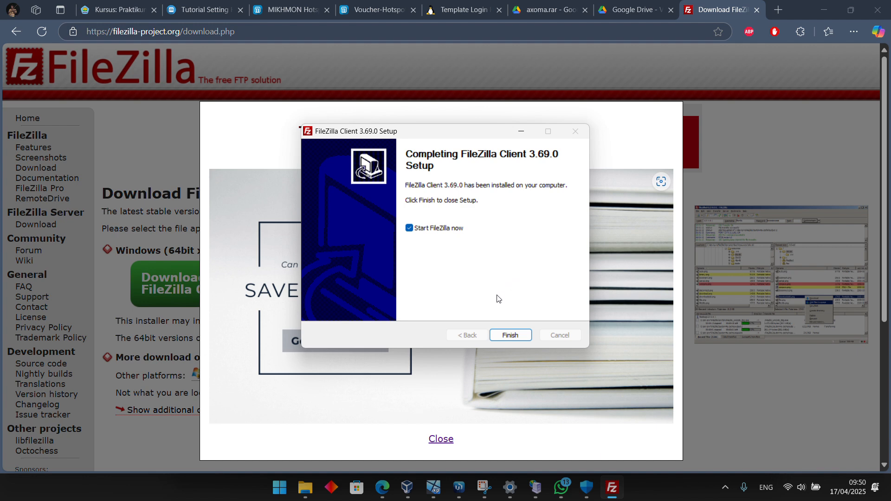
left_click(505, 334)
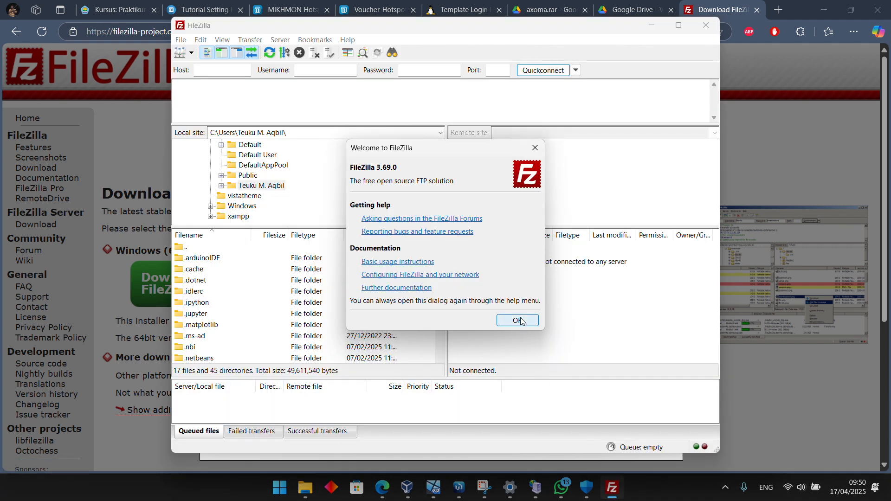
left_click(521, 321)
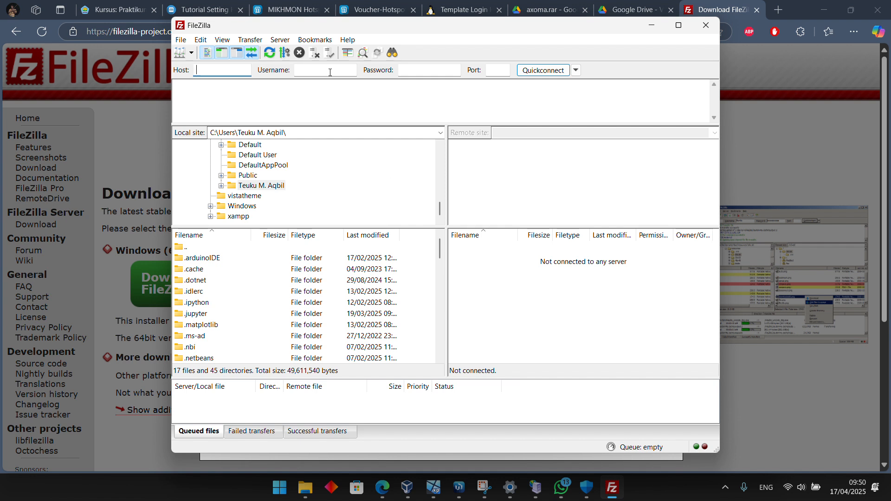
Switch to WinBox and open the router's IP Service List to check the FTP port
left_click(433, 488)
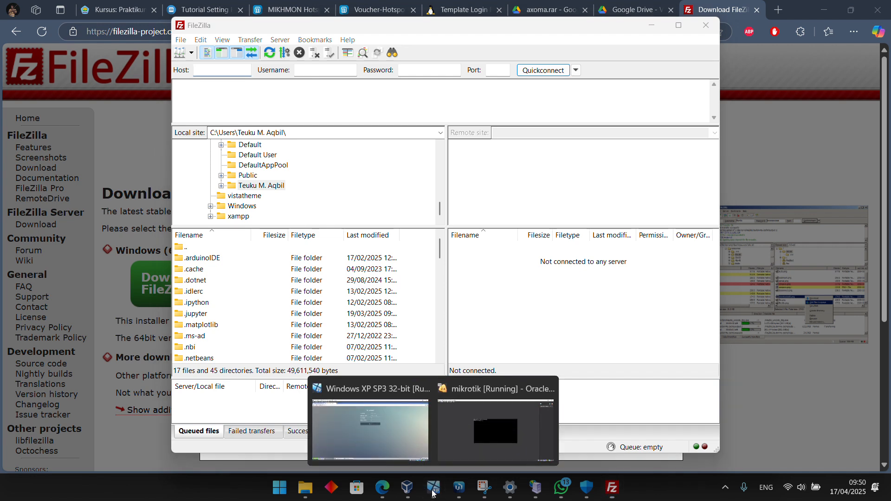
left_click(459, 487)
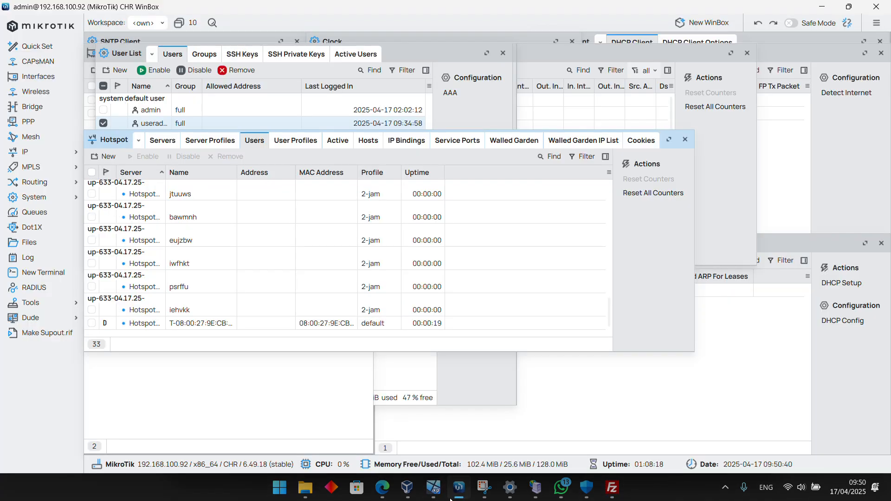
left_click(63, 150)
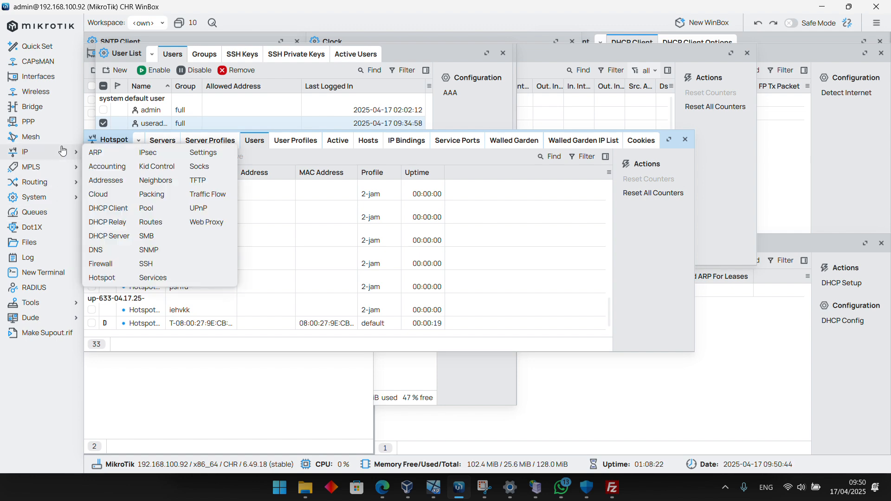
left_click(153, 277)
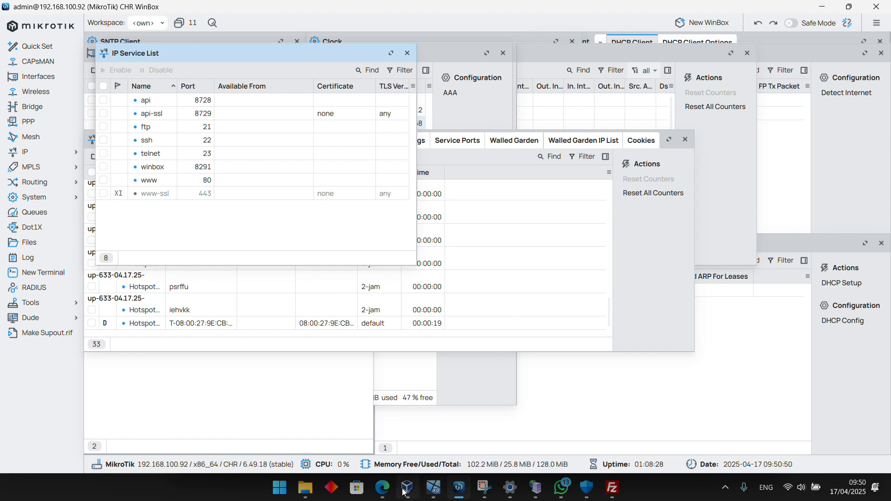
Switch to FileZilla and enter host 192.168.100.92, username useradmin, the account password and port 21 for a quick connection
left_click(613, 487)
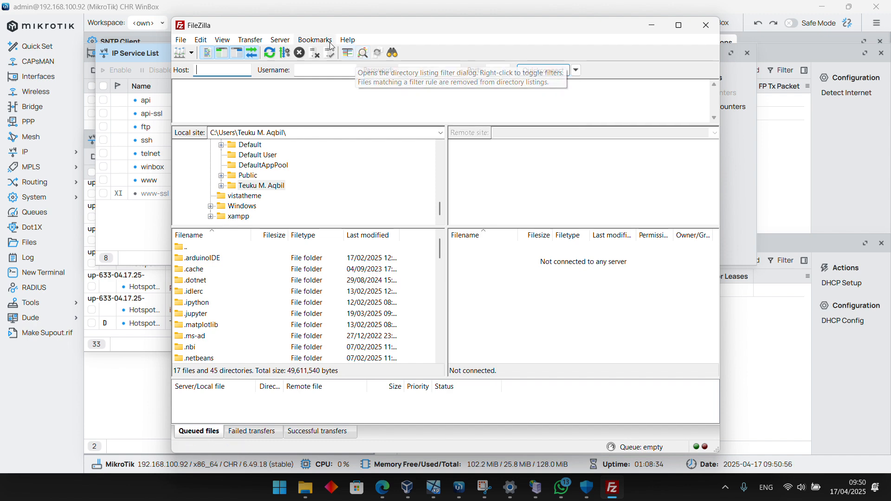
type("192.")
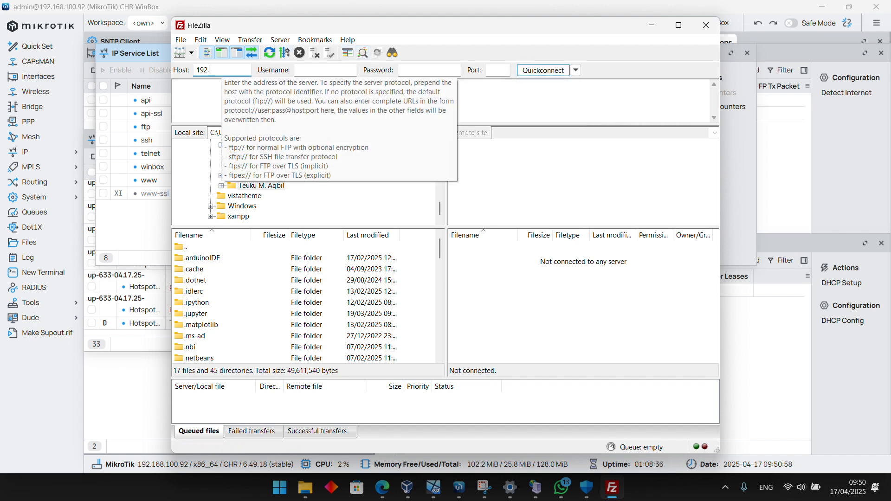
type("168.100.92")
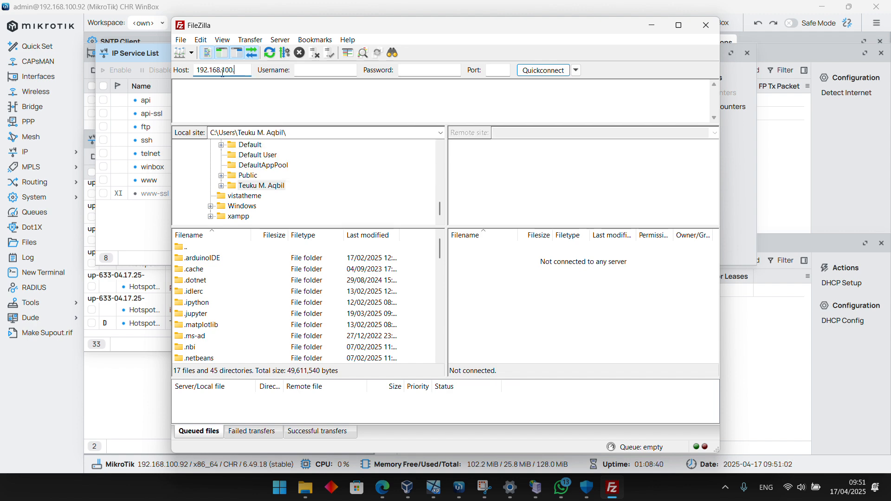
left_click(316, 72)
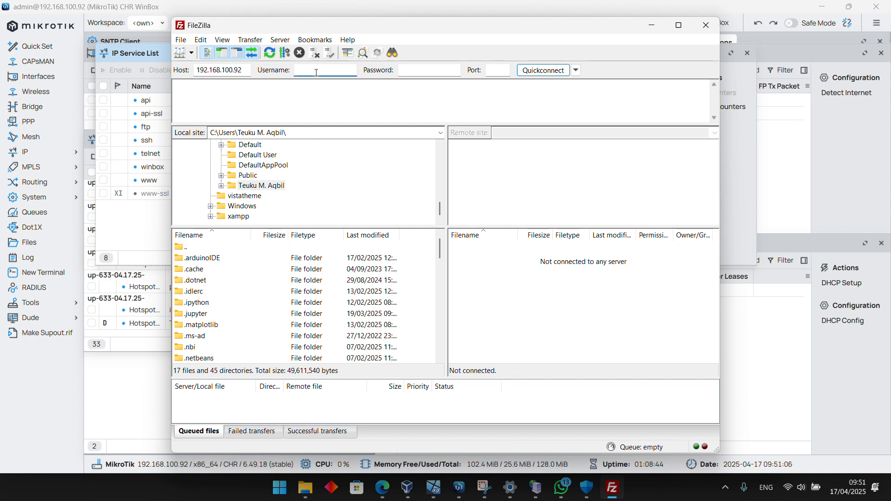
type("useradmin")
left_click(429, 70)
left_click(499, 72)
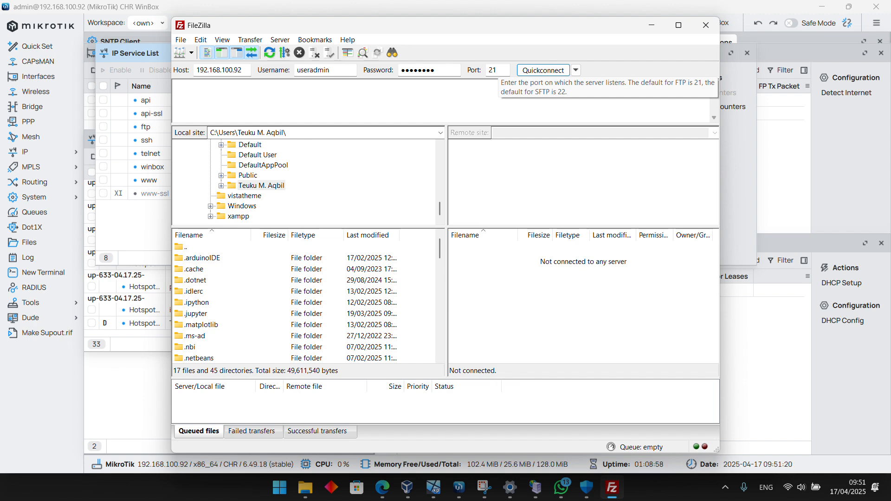
Connect to the router over FTP, letting FileZilla save passwords and allowing the insecure plain FTP connection
left_click(552, 71)
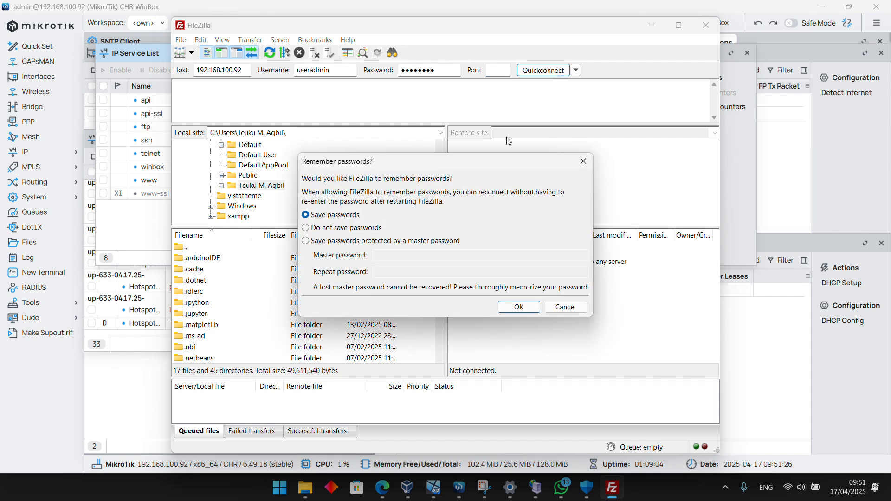
left_click(533, 308)
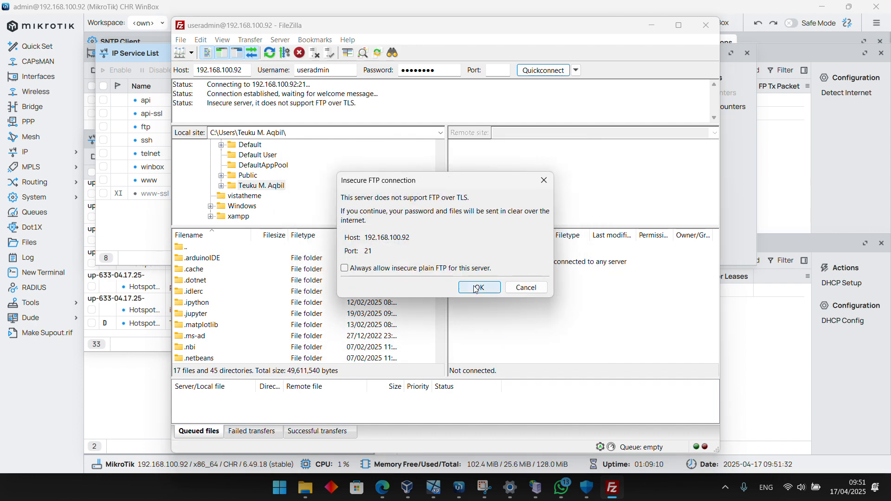
left_click(476, 289)
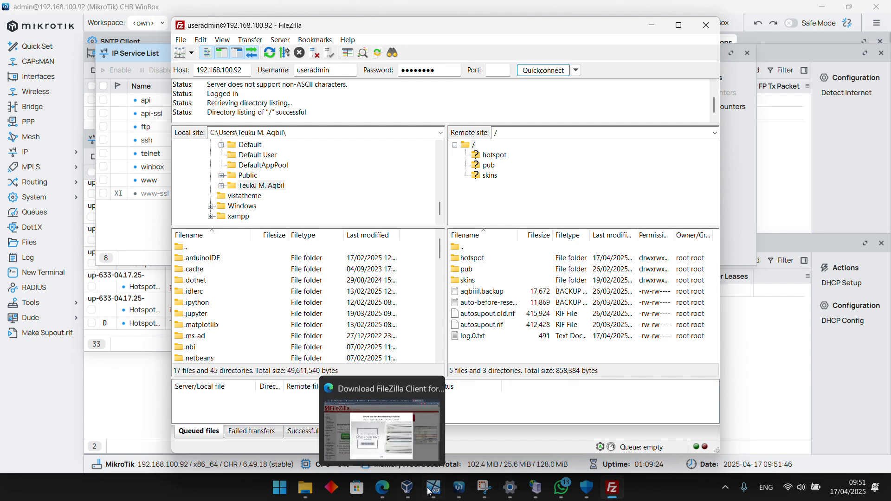
Open the router's Files list in WinBox to compare it with FileZilla's remote listing, and widen the remote filename column in FileZilla
left_click(459, 488)
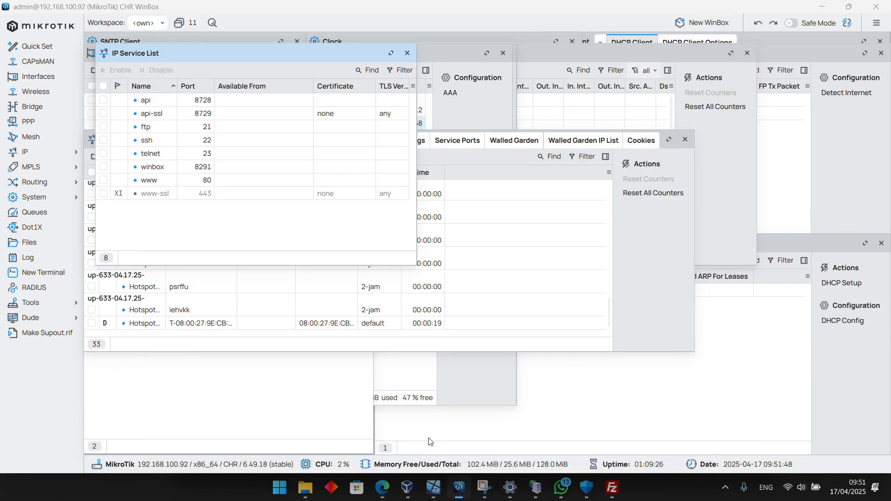
left_click(13, 242)
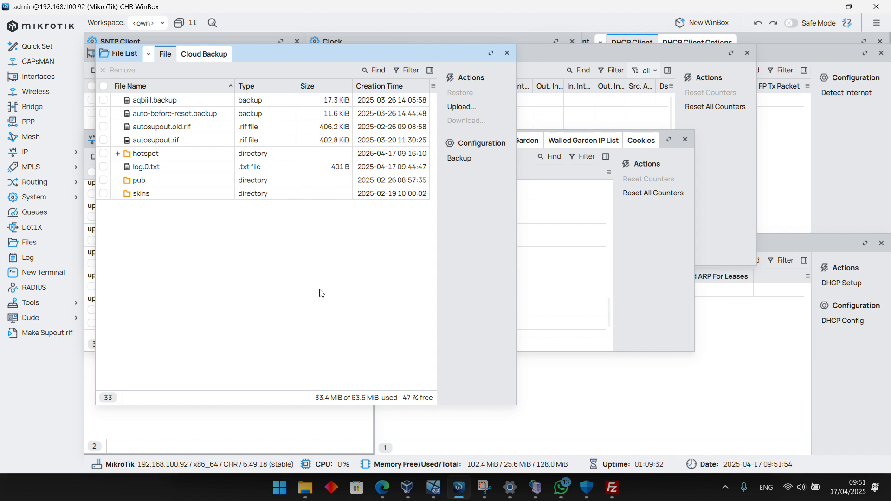
left_click(613, 488)
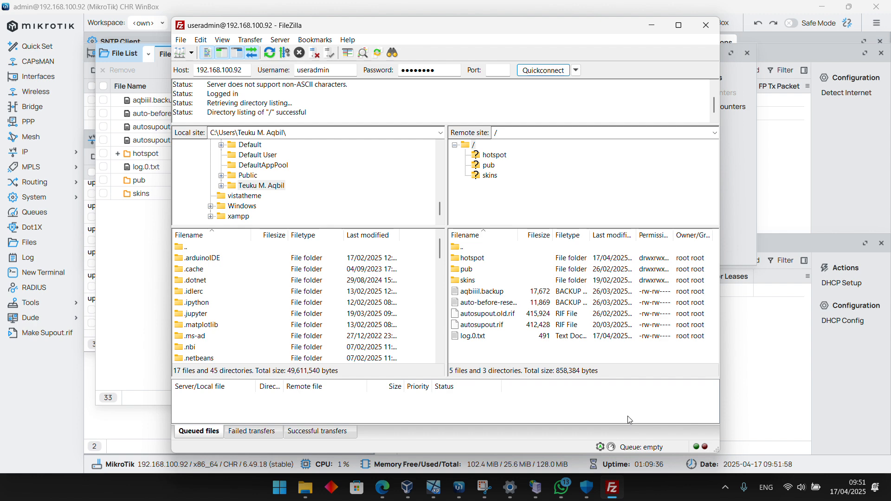
left_click_drag(518, 234, 547, 225)
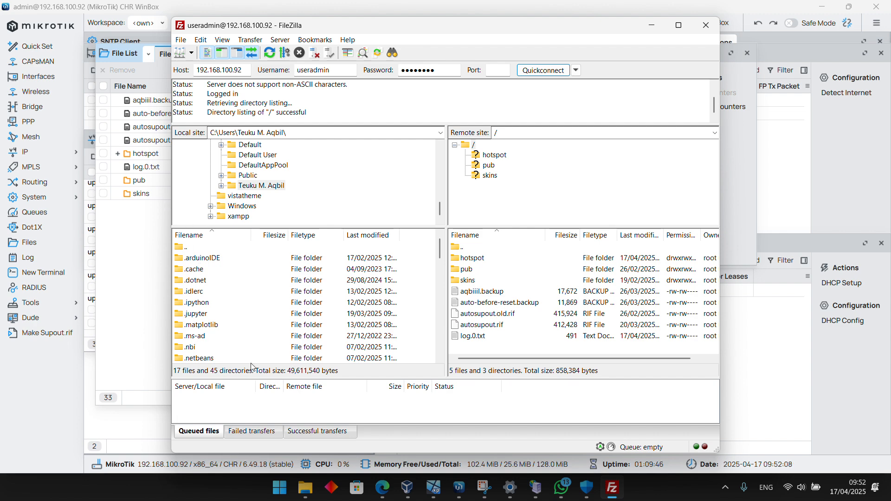
Browse the local site to Downloads\Compressed and open the hotspot folder on the remote site
scroll(230, 336, "down", 7)
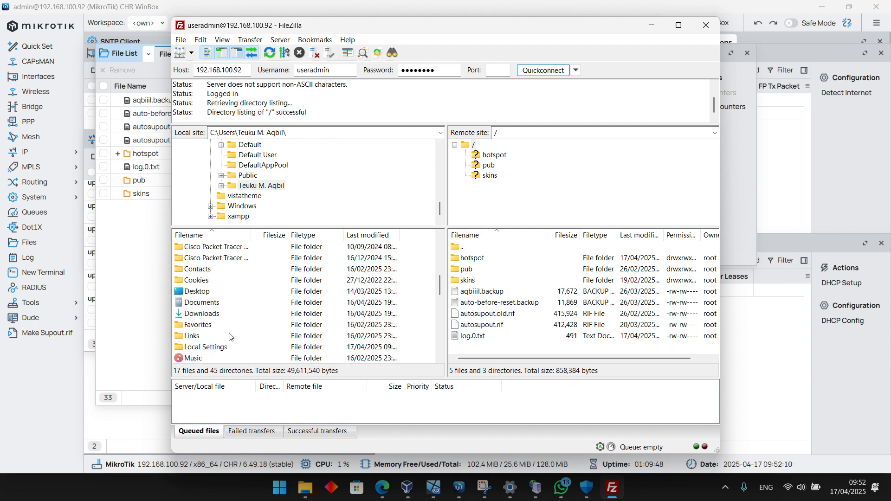
double_click(209, 314)
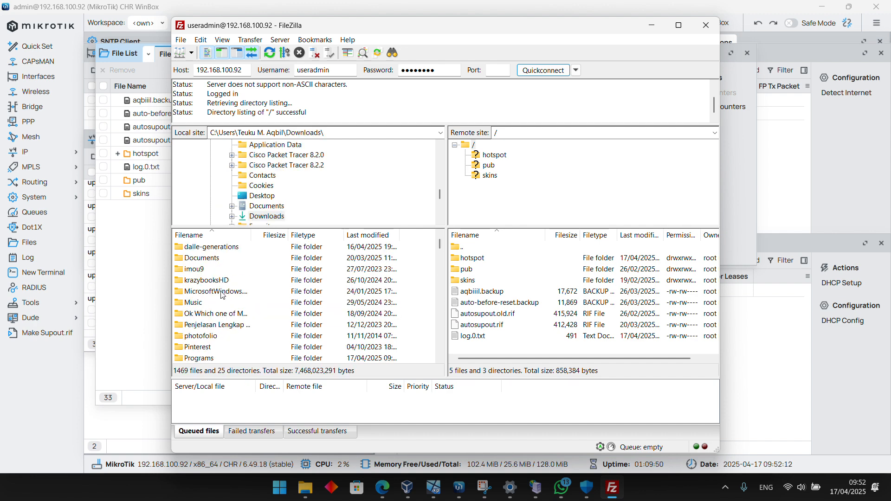
scroll(223, 296, "down", 3)
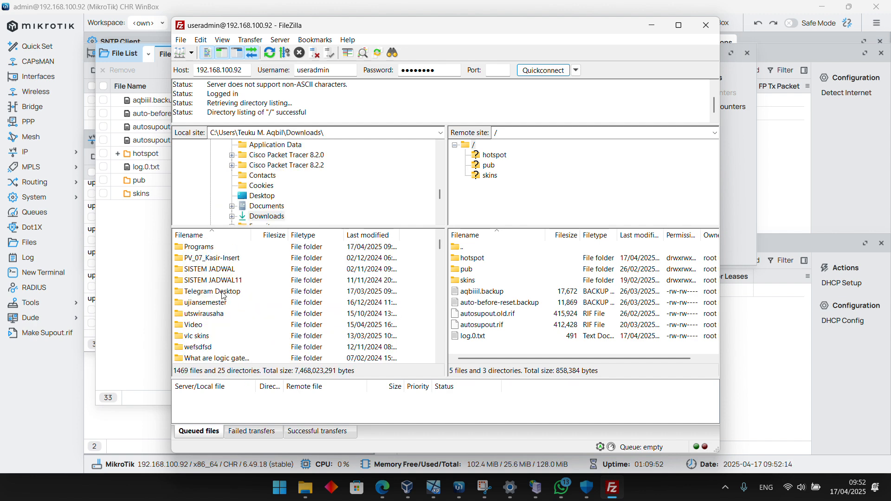
scroll(223, 295, "up", 3)
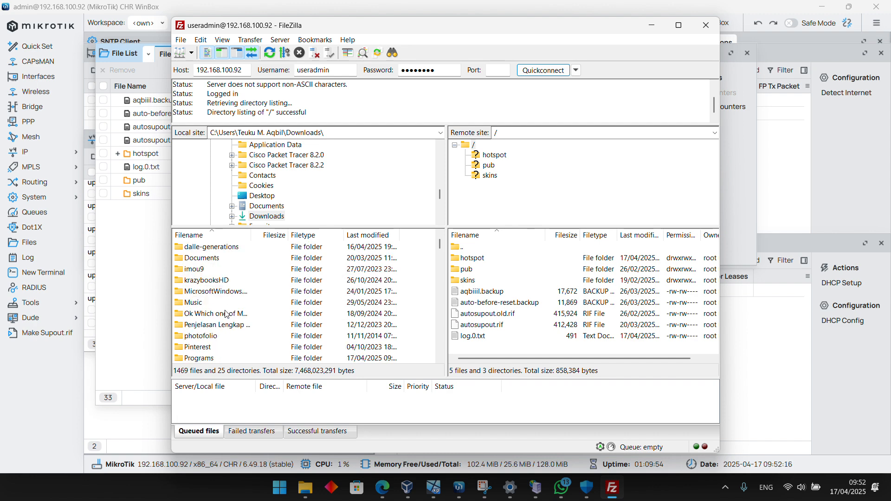
scroll(225, 314, "down", 2)
scroll(225, 314, "up", 3)
double_click(220, 292)
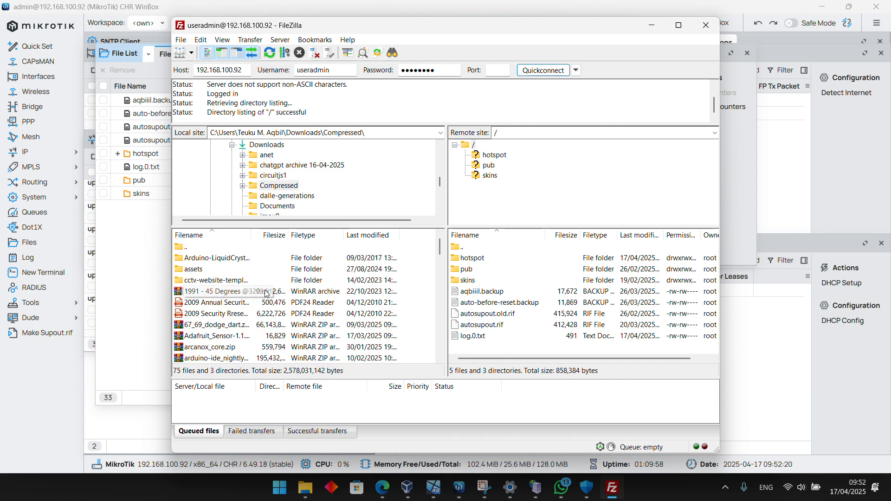
scroll(309, 285, "down", 10)
scroll(310, 284, "down", 5)
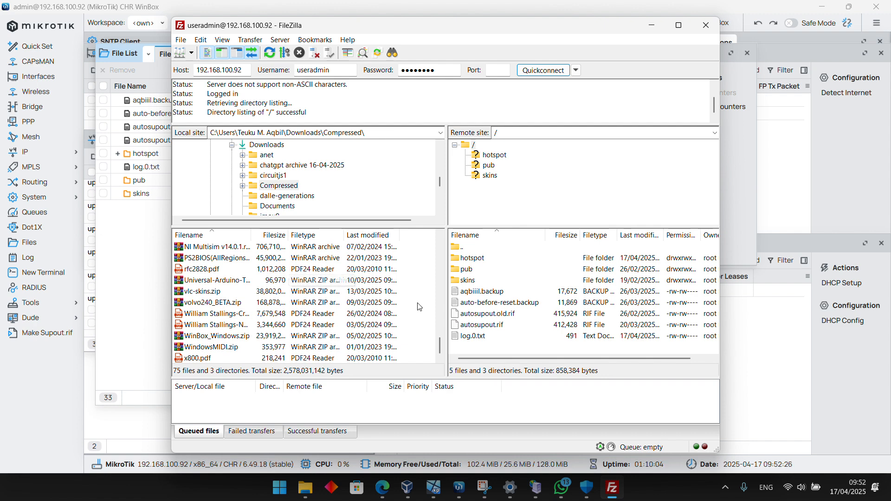
scroll(337, 325, "up", 5)
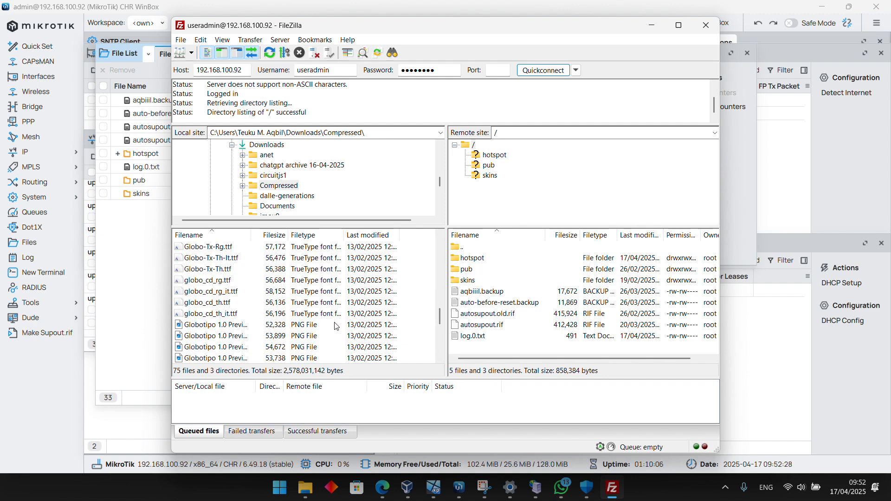
double_click(475, 257)
scroll(367, 320, "up", 10)
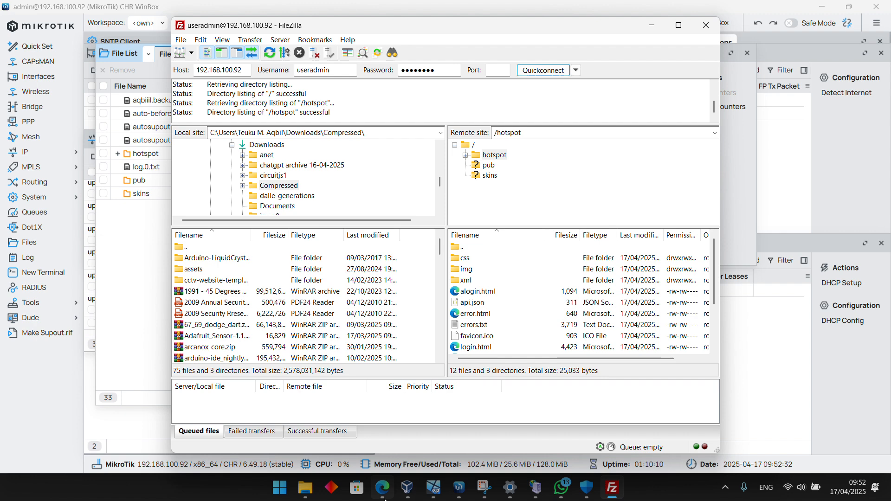
Switch to File Explorer, open Downloads\Compressed and try to extract the axoma archive in place
mouse_move(384, 498)
mouse_move(335, 495)
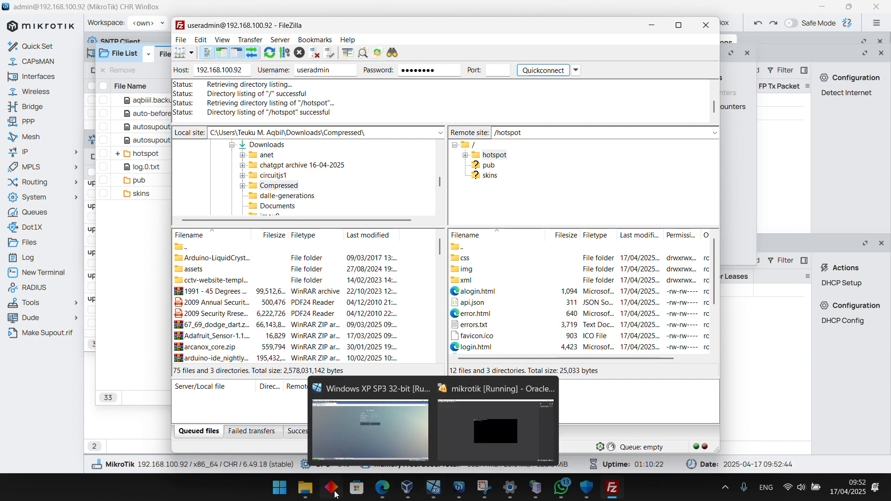
left_click(305, 487)
key("alt+Left")
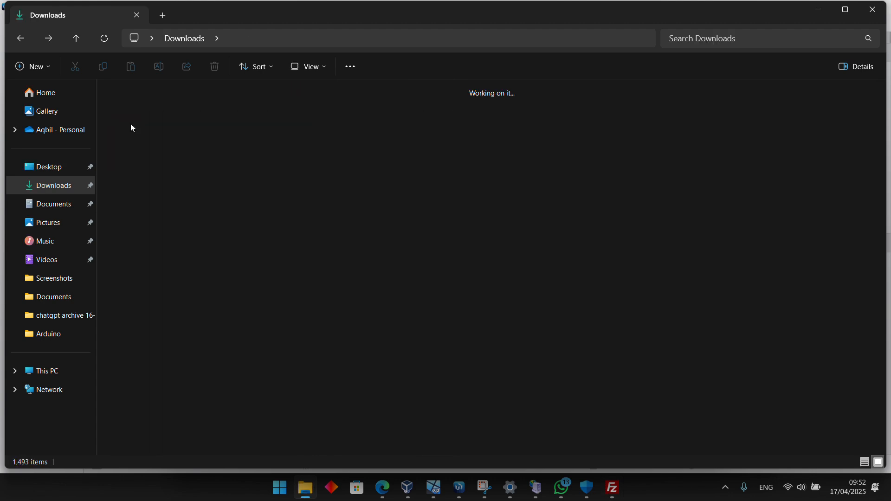
double_click(224, 135)
left_click(138, 122)
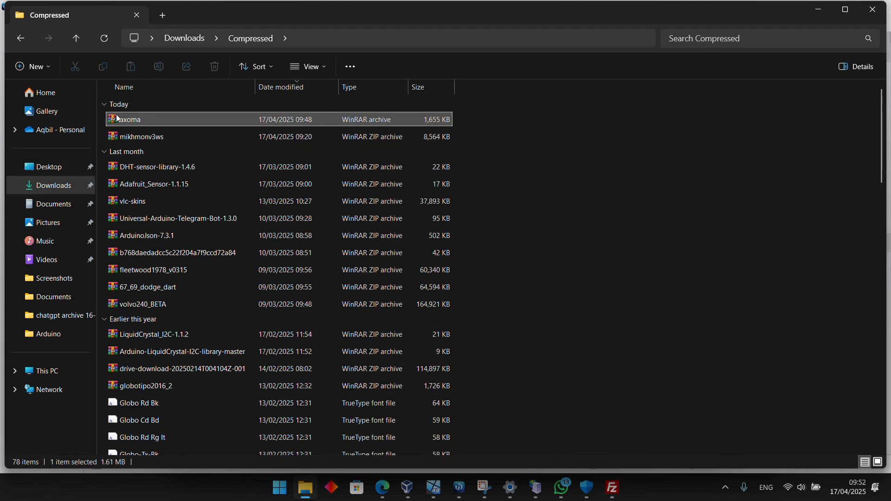
right_click(140, 124)
left_click(190, 197)
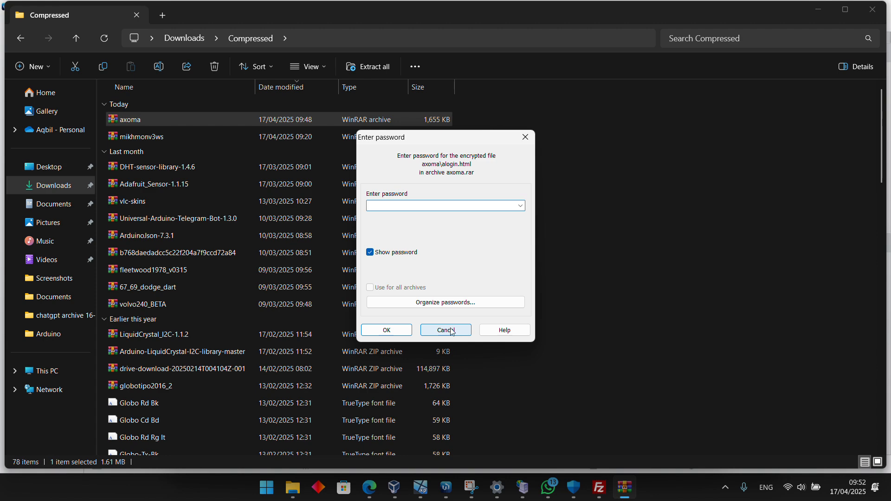
Switch to the browser and check the axoma.rar file listing and the template download page for the archive password
left_click(374, 496)
left_click(556, 15)
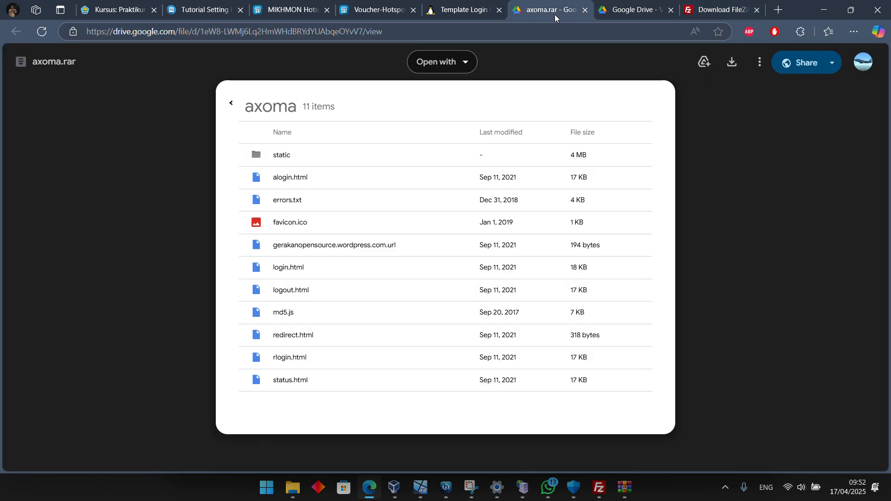
left_click(490, 3)
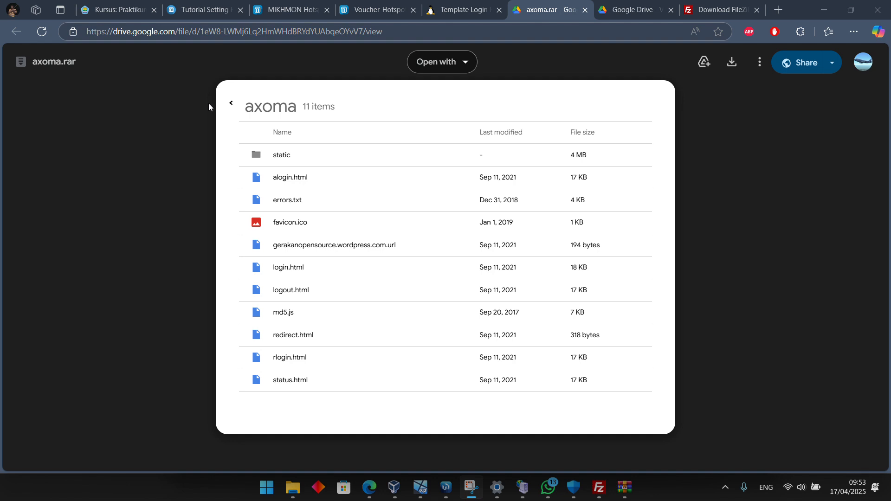
key("alt+Tab")
key("alt+Tab")
key("alt+Tab")
key("alt+Tab")
key("alt+Tab")
key("alt+Tab")
key("alt+Tab")
key("alt+Tab")
key("alt+Tab")
key("alt+Tab")
key("alt+Tab")
key("alt+Tab")
key("alt+Tab")
key("alt+Tab")
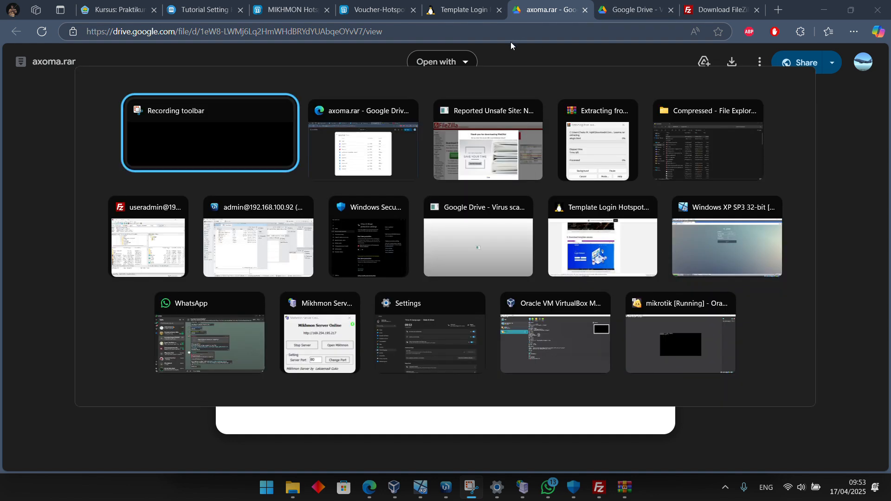
key("alt+Left")
key("alt+Left")
key("alt+Left")
key("alt+Up")
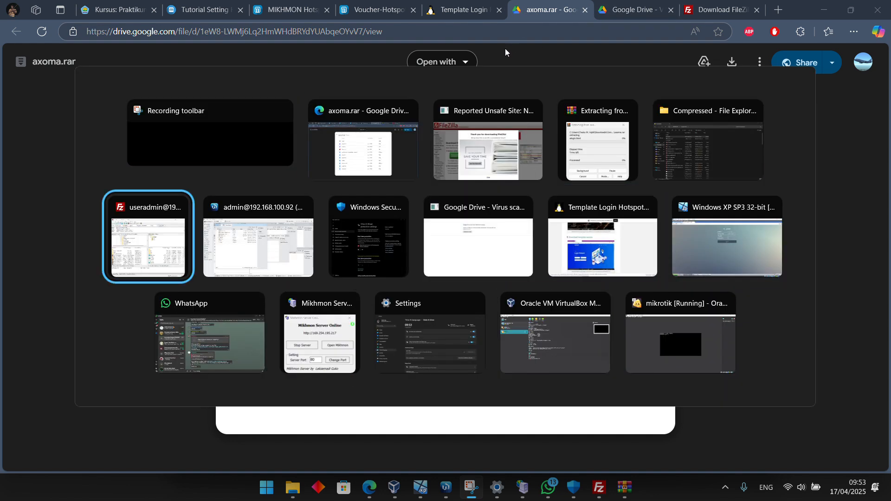
key("alt+Right")
key("alt+Right")
key("alt+Right")
key("alt+Right")
scroll(419, 250, "down", 2)
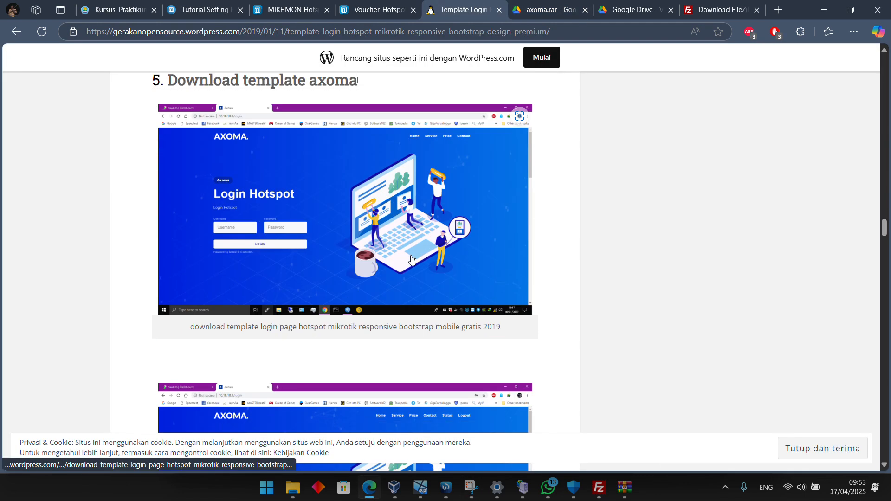
scroll(437, 327, "down", 2)
scroll(437, 328, "down", 8)
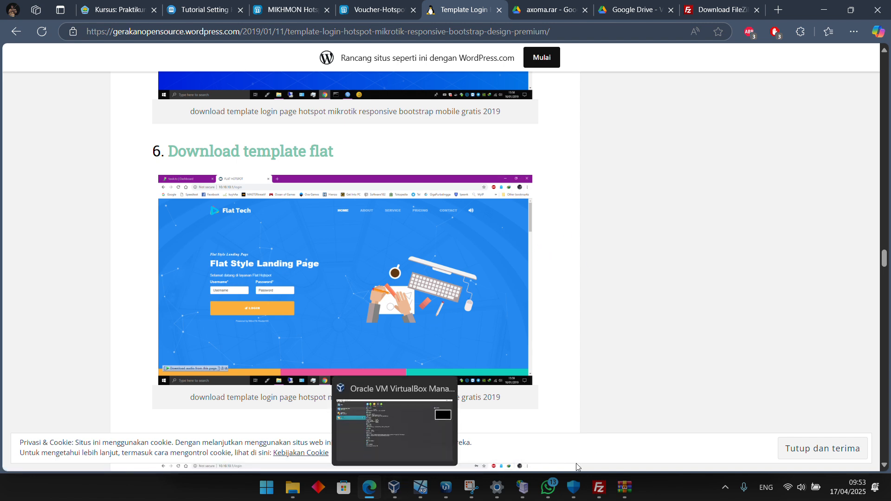
Cancel the pending extraction and copy the archive password from the comment of the axoma archive opened in WinRAR
left_click(618, 491)
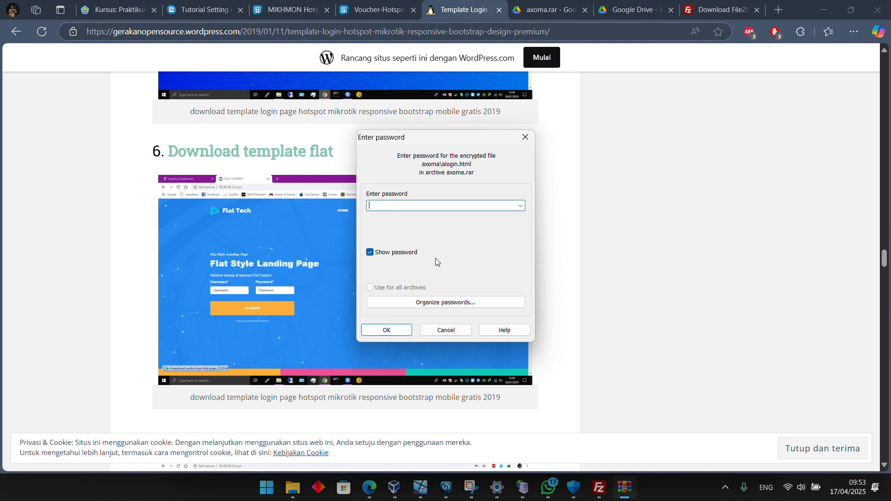
left_click(452, 332)
mouse_move(403, 499)
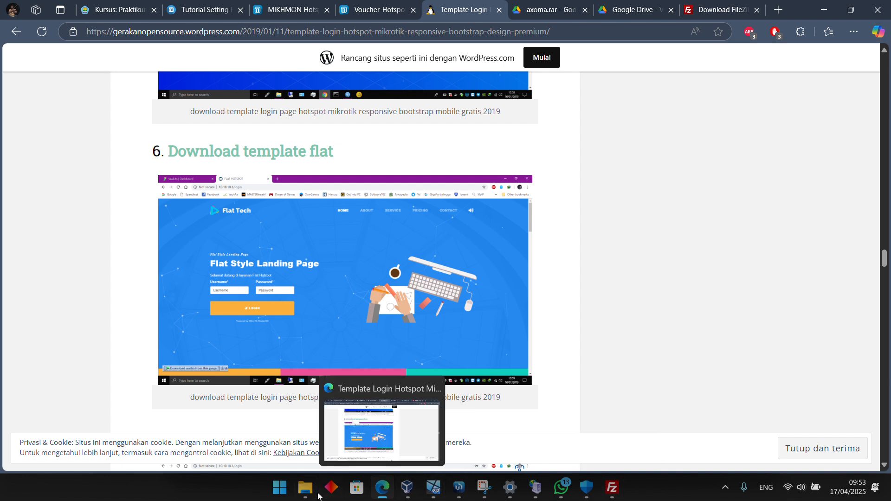
left_click(307, 488)
double_click(150, 119)
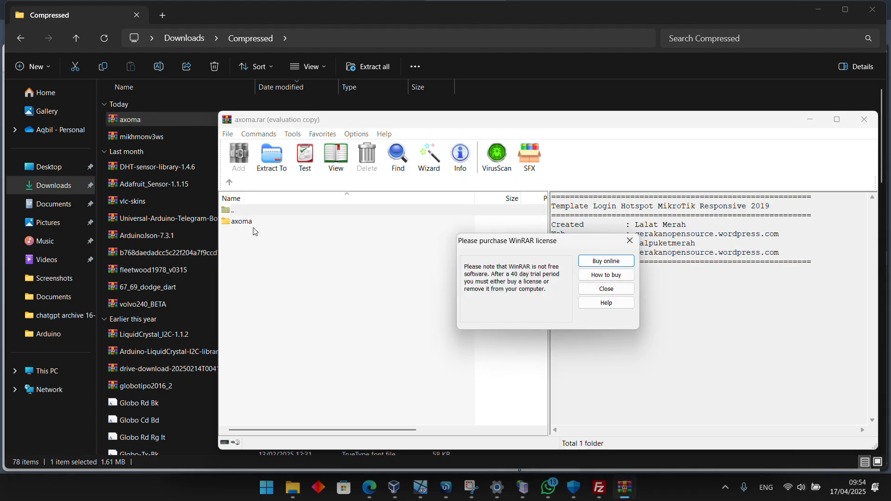
left_click(599, 290)
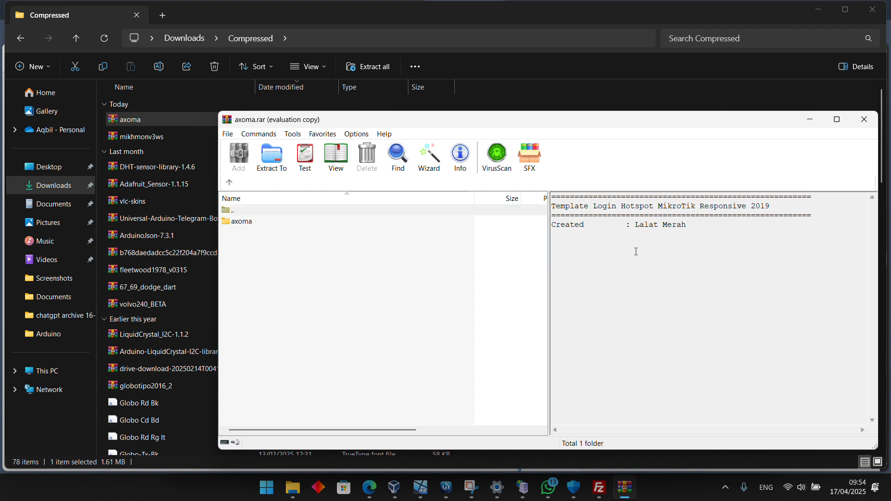
mouse_move(636, 251)
left_mouse_down()
mouse_move(789, 262)
mouse_move(776, 262)
left_mouse_up()
right_click(773, 255)
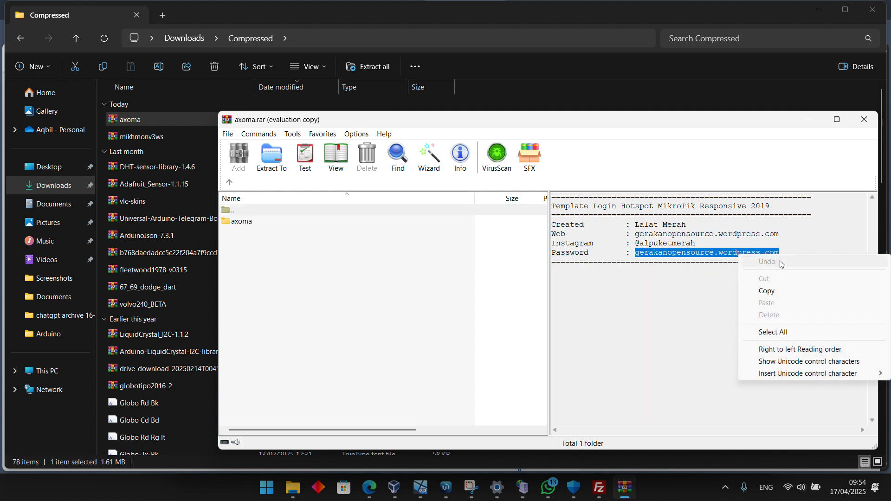
left_click(772, 294)
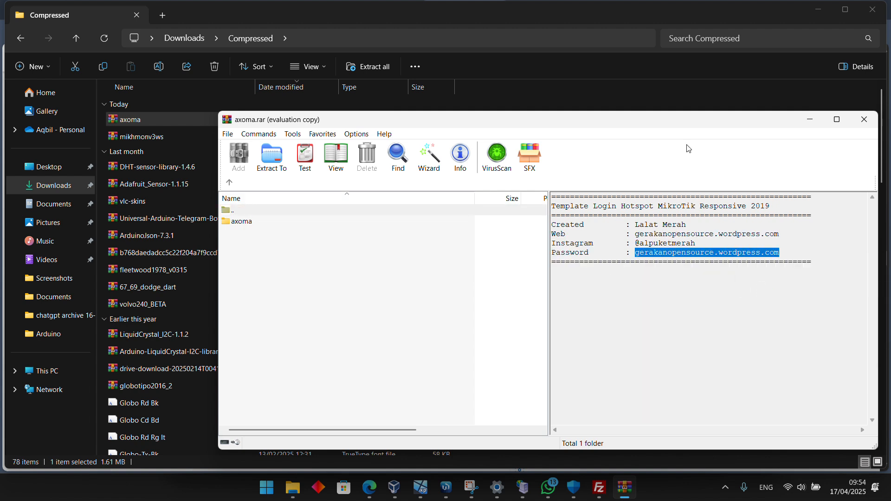
left_click(864, 120)
Extract the axoma archive into the Compressed folder, pasting the archive password, and locate the extracted axoma folder
right_click(215, 119)
left_click(260, 188)
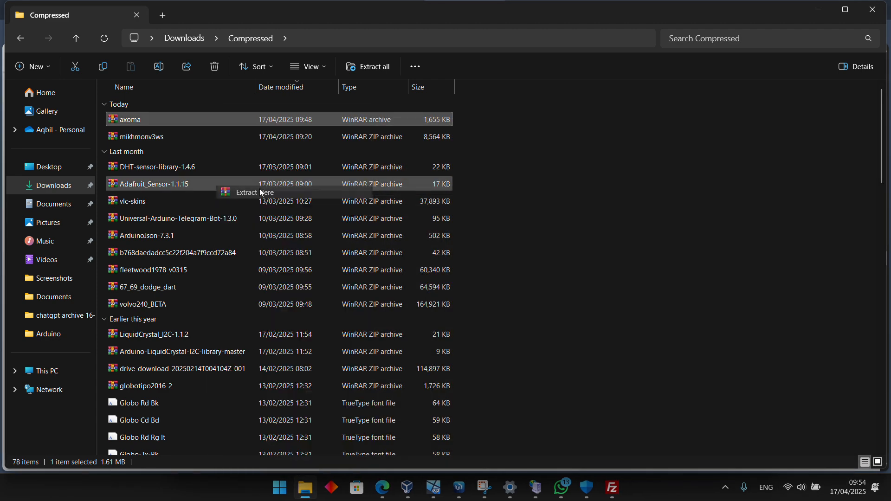
key("ctrl+v")
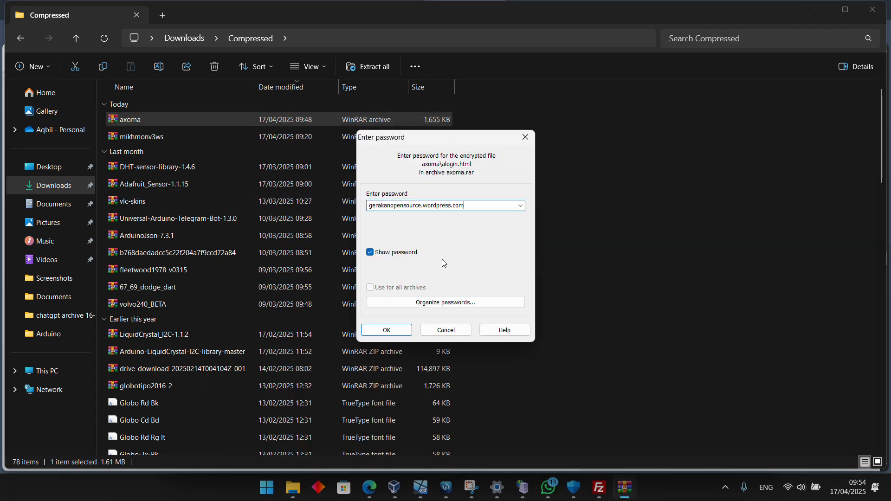
left_click(390, 329)
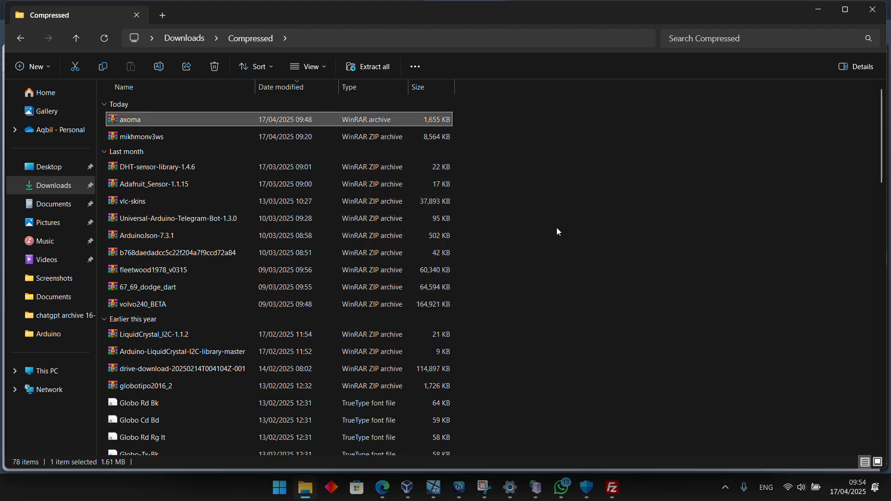
scroll(556, 230, "down", 10)
scroll(555, 227, "down", 10)
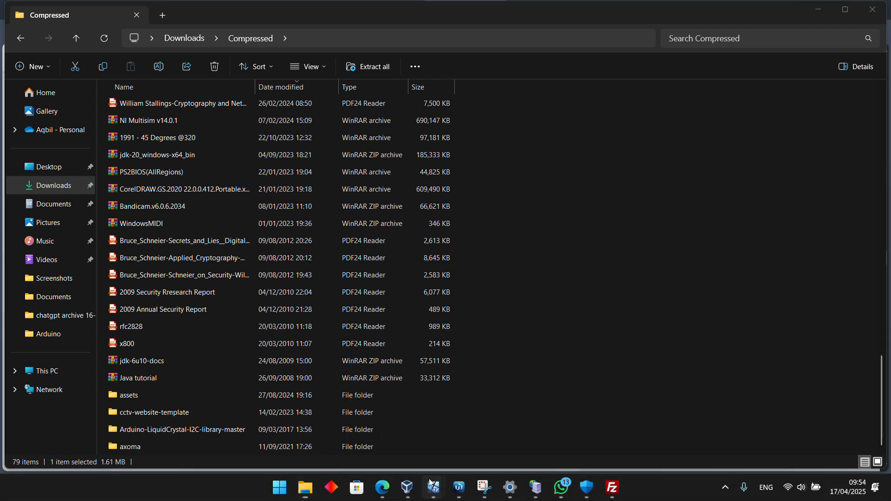
Switch to FileZilla and reload the local Downloads\Compressed folder by going up to Downloads and reopening it
left_click(468, 497)
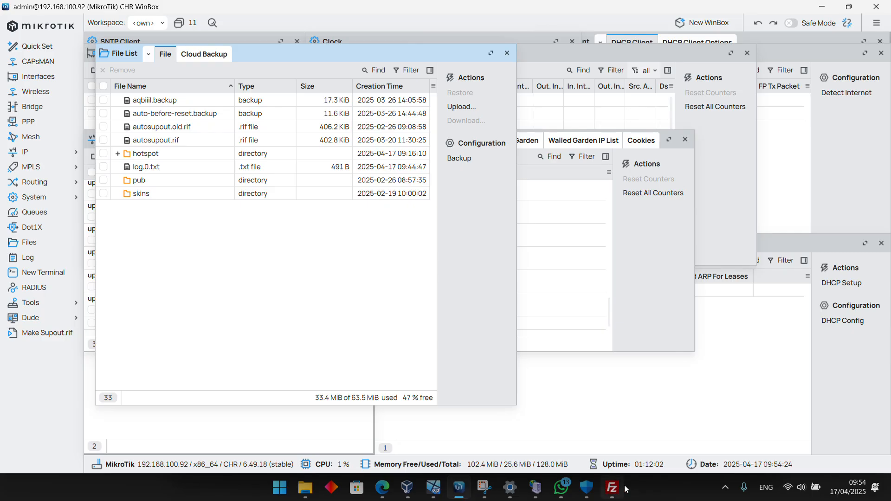
left_click(613, 489)
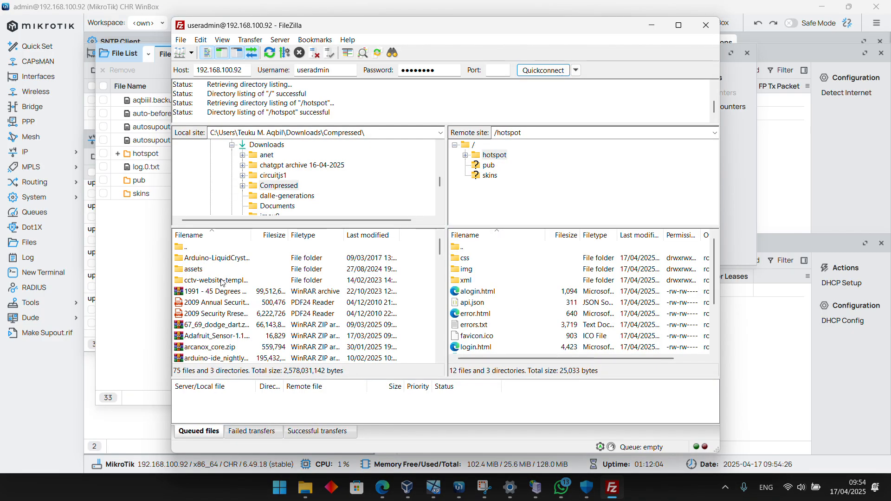
scroll(268, 304, "down", 3)
left_click(269, 188)
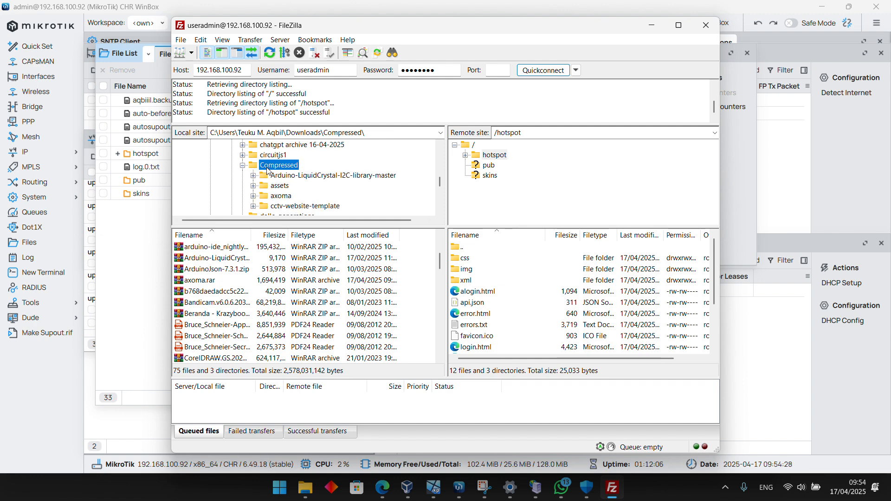
scroll(238, 278, "down", 15)
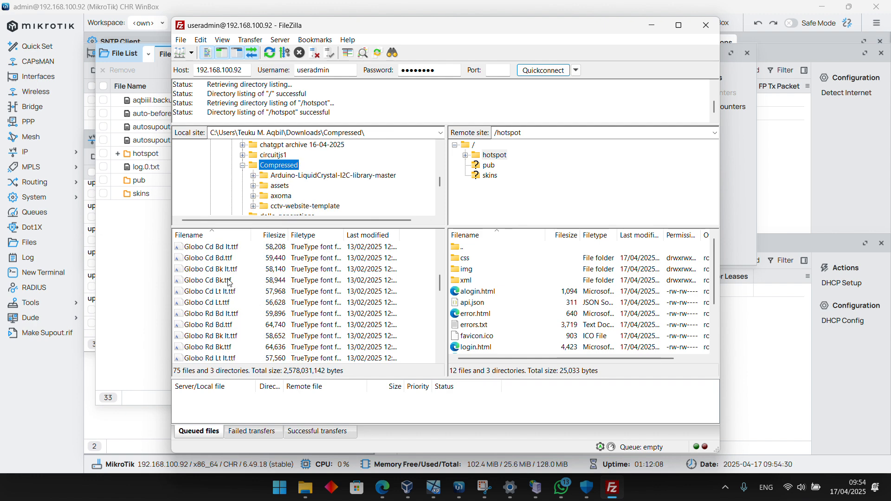
scroll(240, 301, "up", 12)
scroll(240, 305, "up", 6)
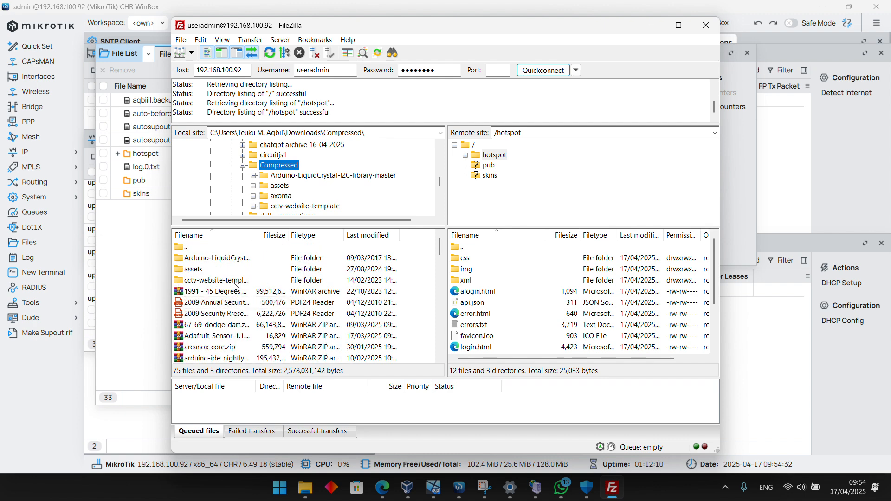
double_click(194, 251)
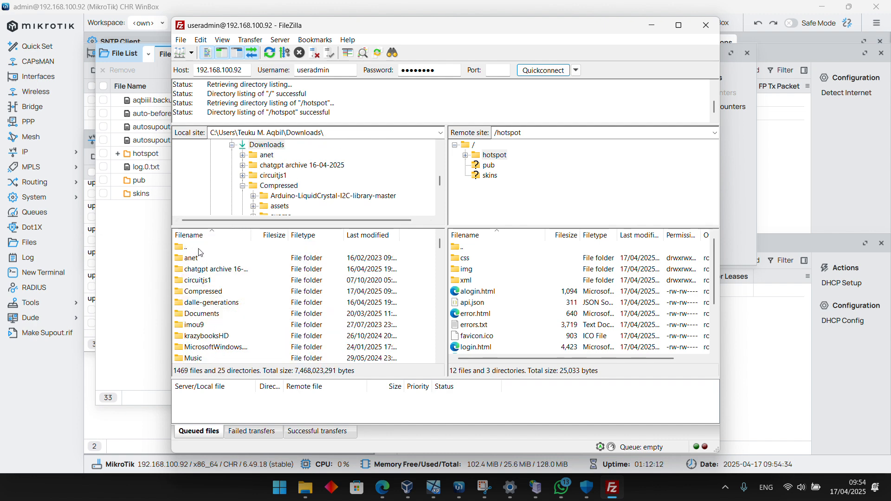
double_click(223, 291)
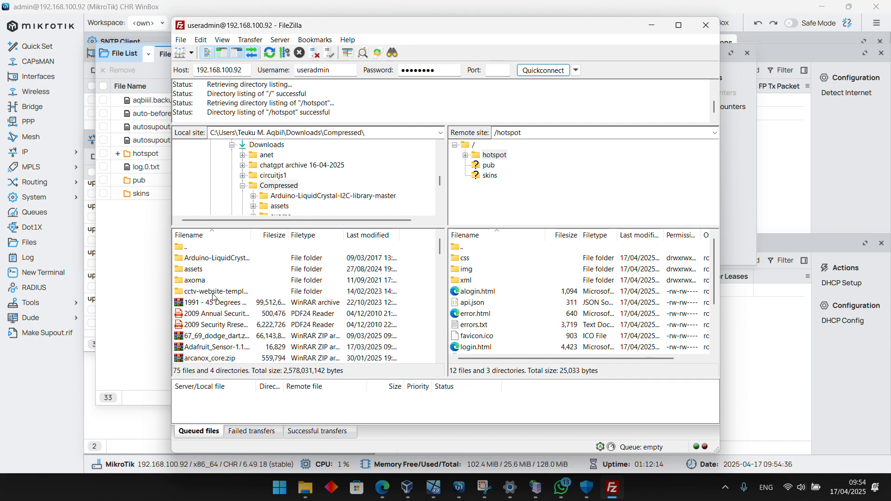
Upload the local axoma folder to the router's root directory
left_click(205, 280)
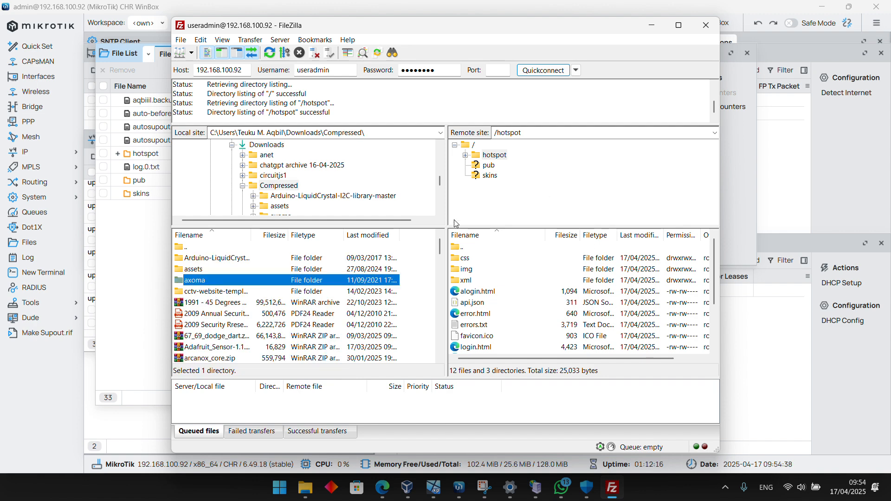
double_click(474, 145)
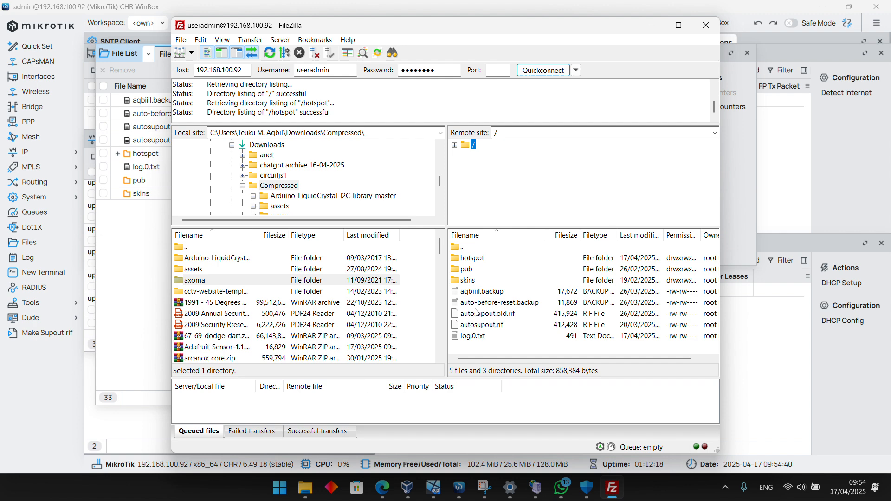
left_click_drag(188, 283, 537, 347)
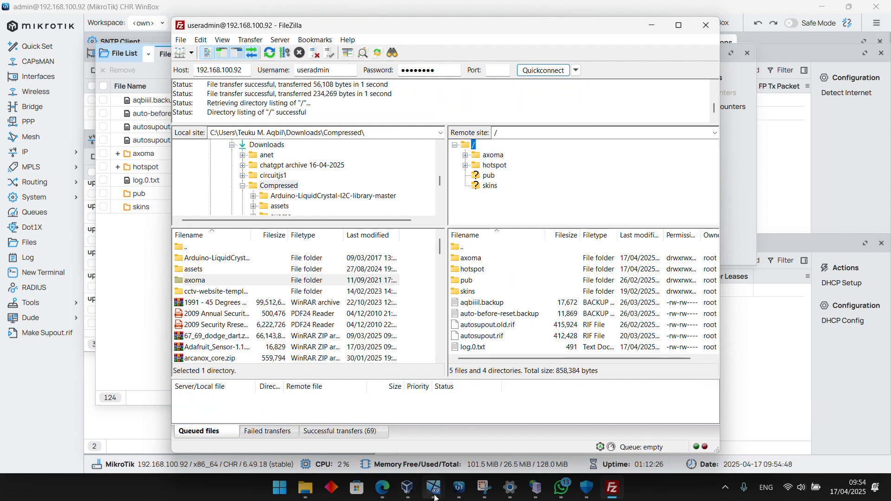
Check the router's file list in WinBox for the uploaded folder, then return to FileZilla, disconnect from the server and minimize the window
left_click(459, 487)
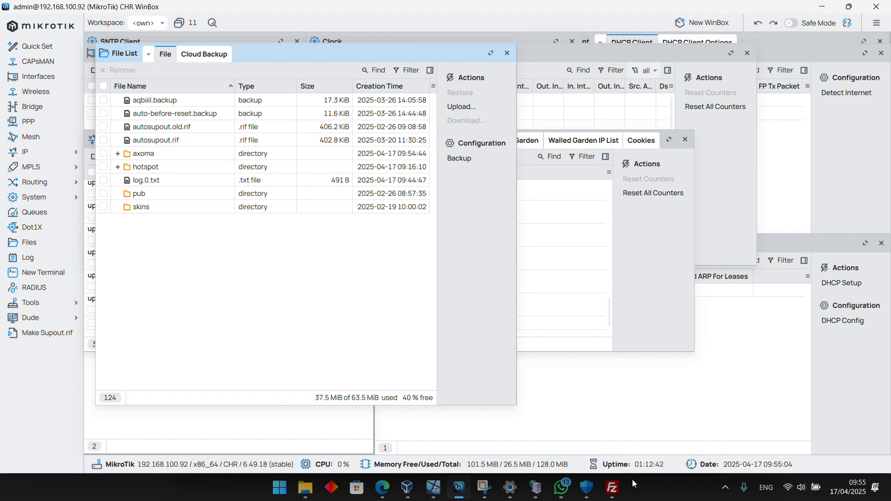
left_click(618, 487)
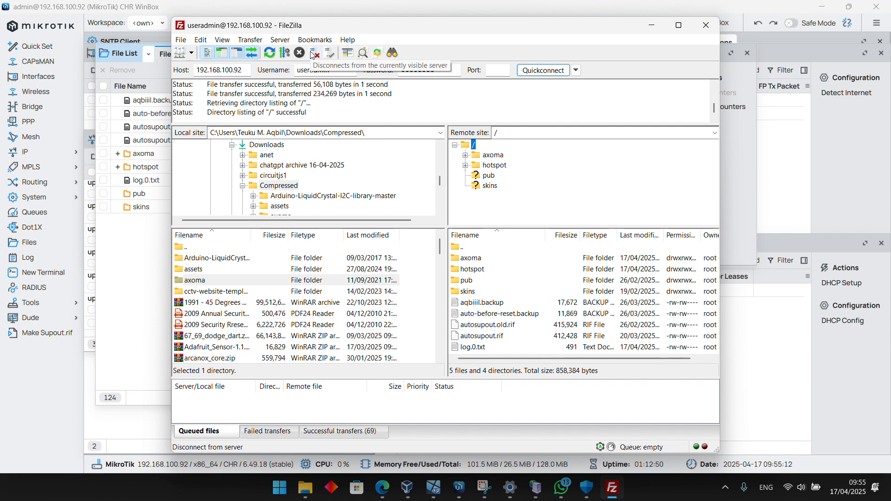
left_click(312, 54)
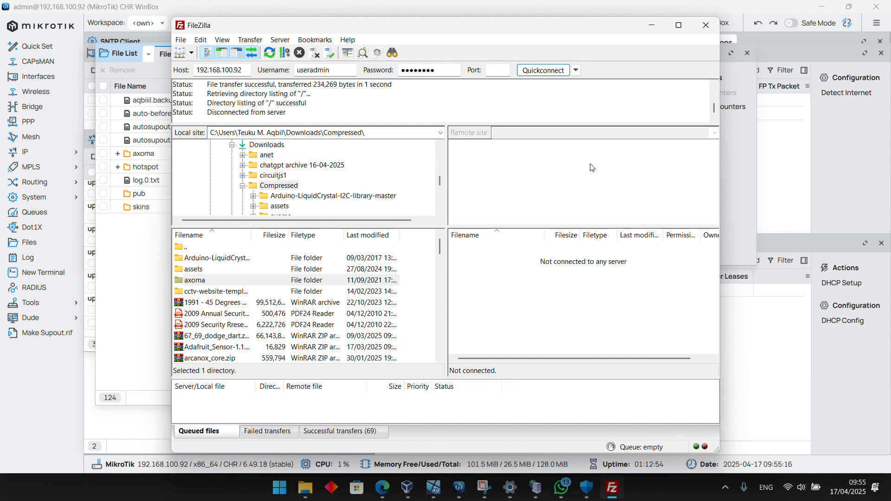
left_click(654, 25)
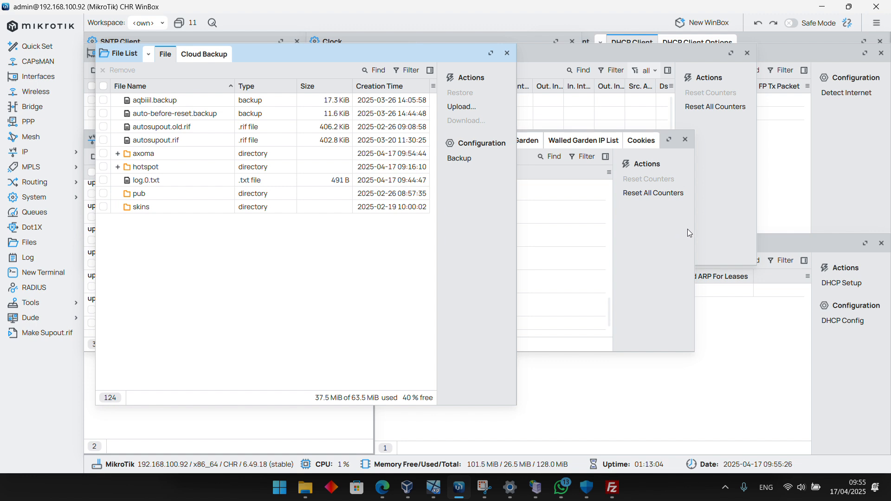
Set the HTML directory of the hotspot server profile hsprof1 to axoma and save the profile
left_click(28, 152)
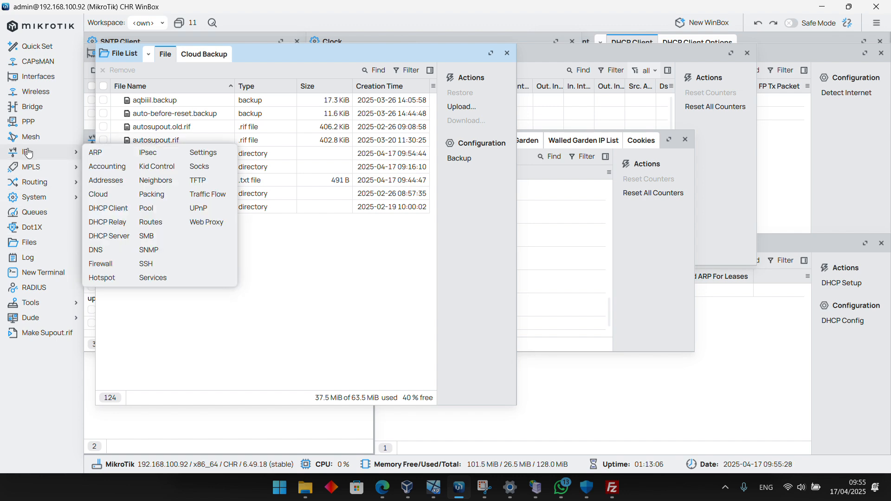
left_click(103, 278)
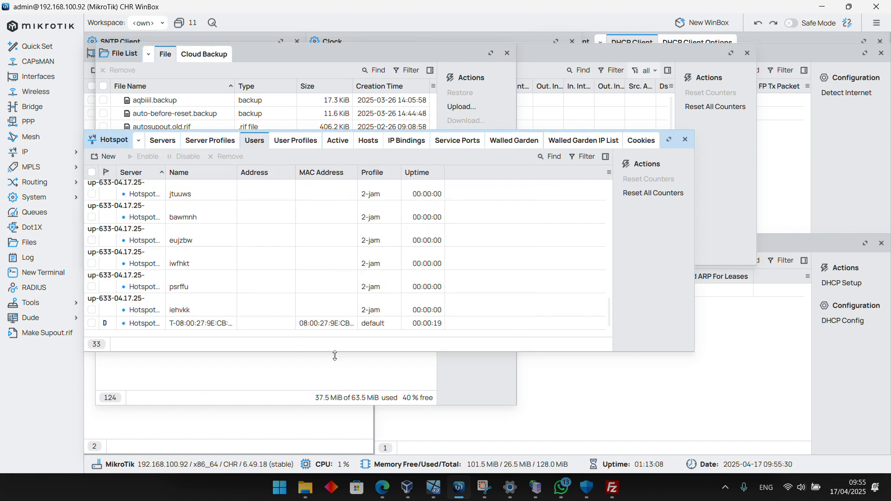
left_click(188, 141)
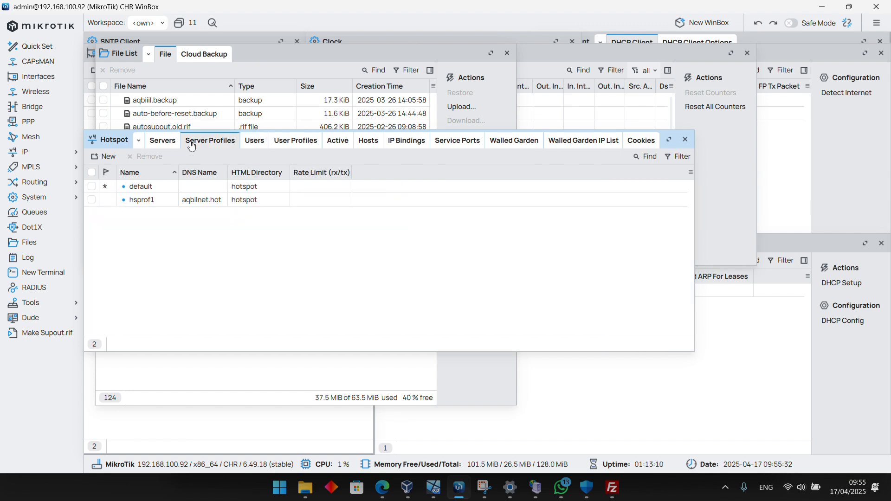
double_click(139, 200)
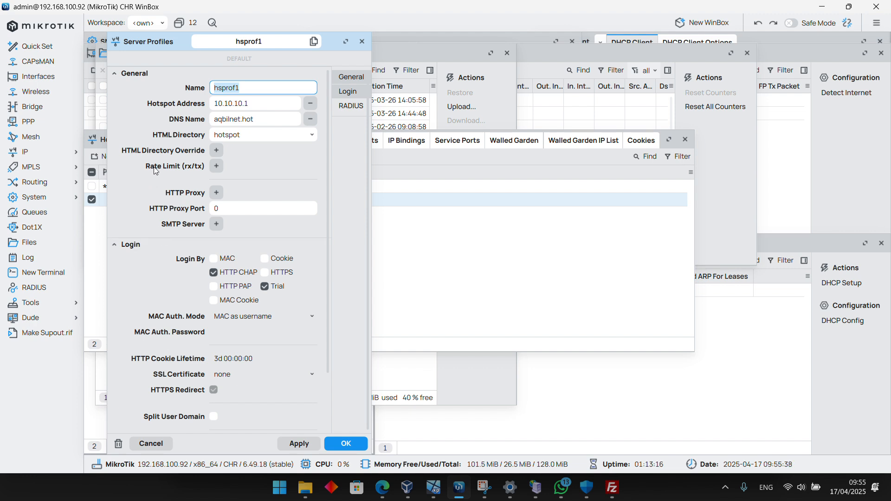
left_click(317, 142)
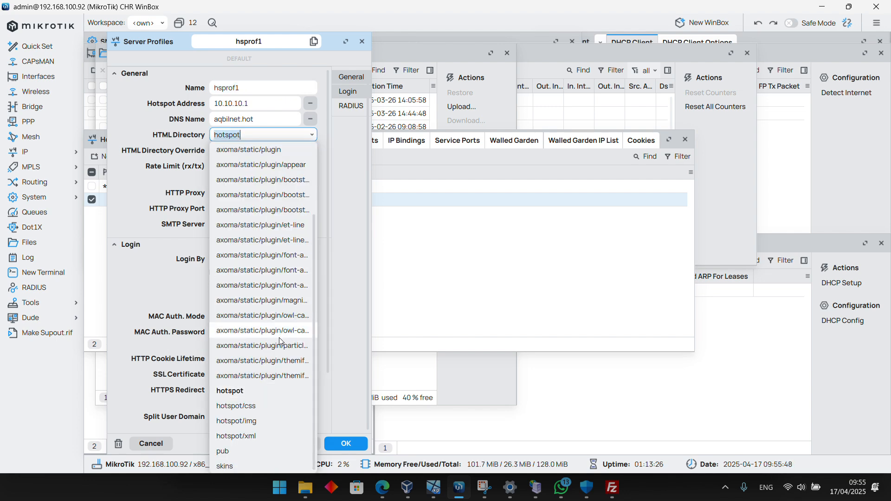
scroll(251, 267, "up", 5)
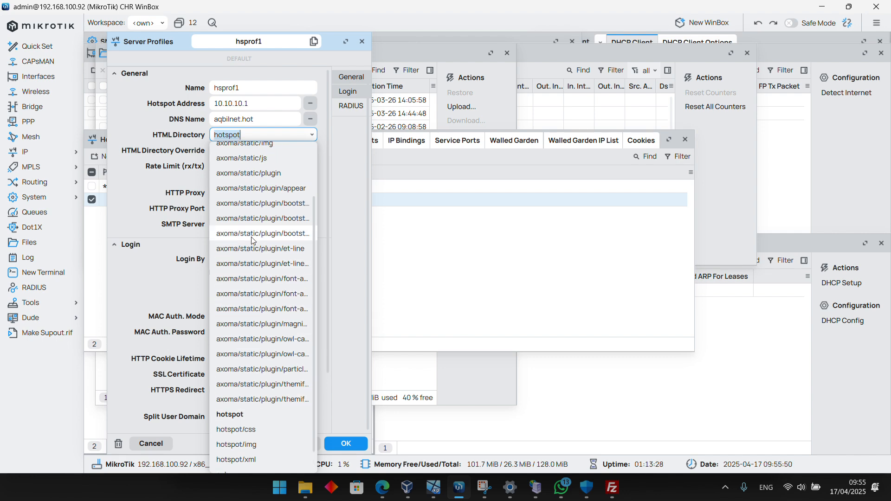
left_click(243, 150)
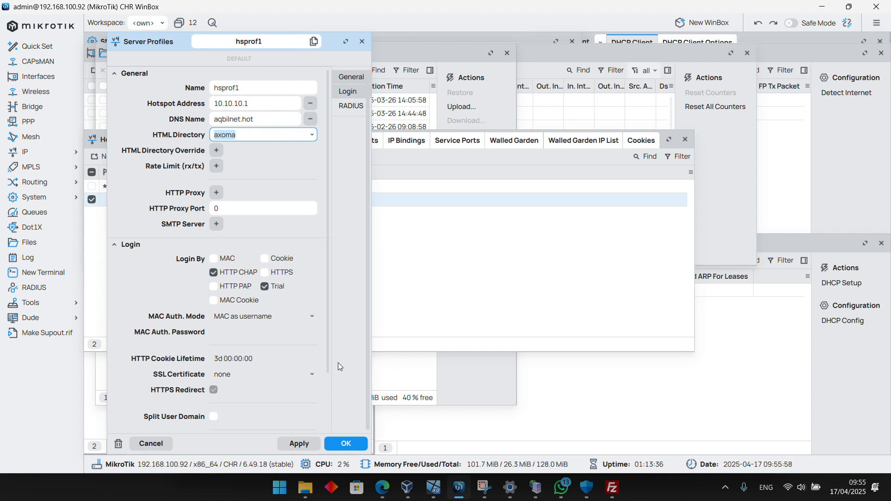
left_click(292, 445)
left_click(346, 444)
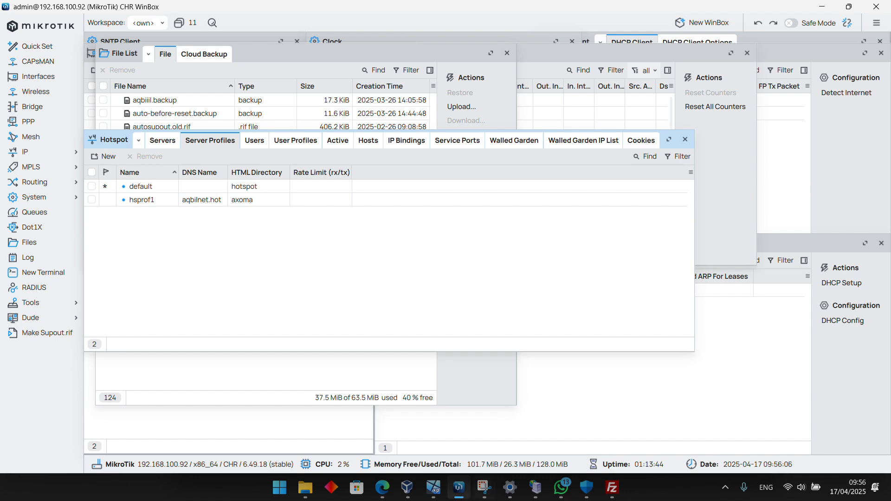
Switch to the Windows XP virtual machine and examine the hotspot's Axoma page from its header to the contact section and back
left_click(383, 488)
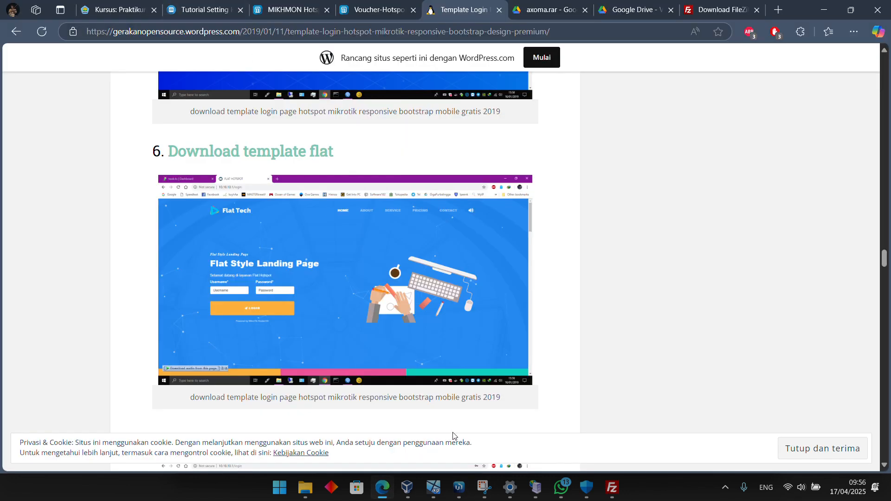
mouse_move(434, 487)
left_click(364, 429)
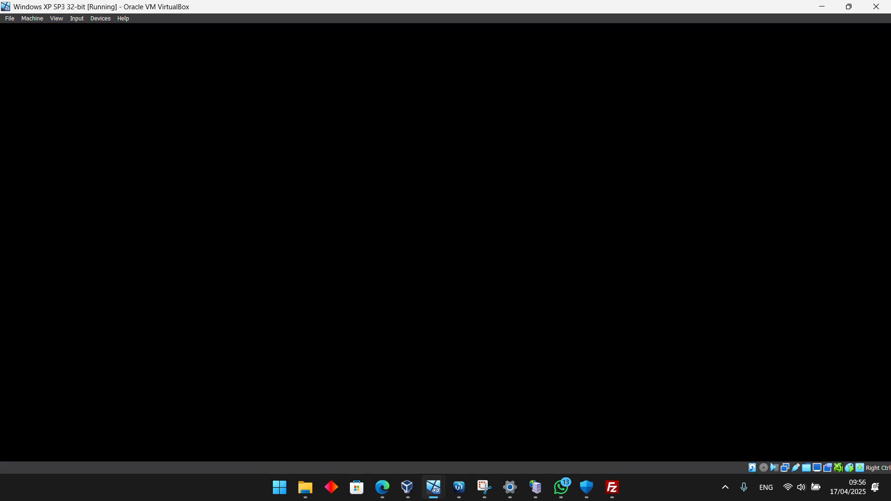
left_click(447, 193)
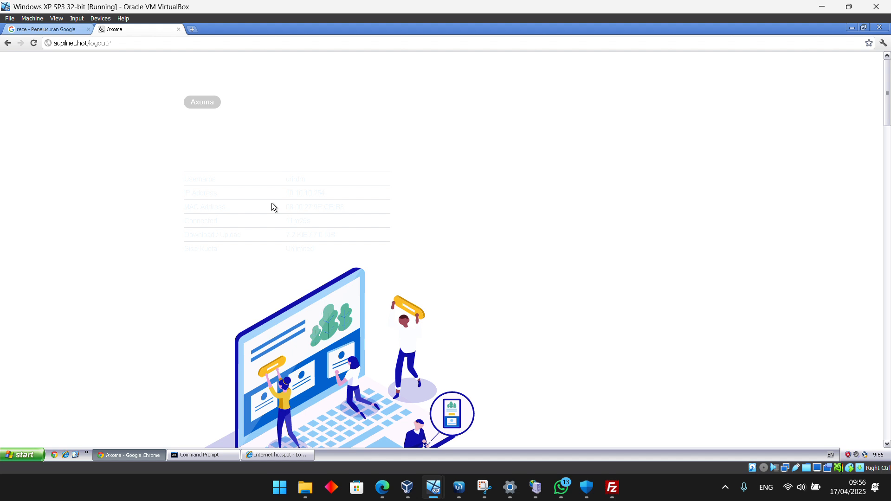
scroll(272, 202, "down", 15)
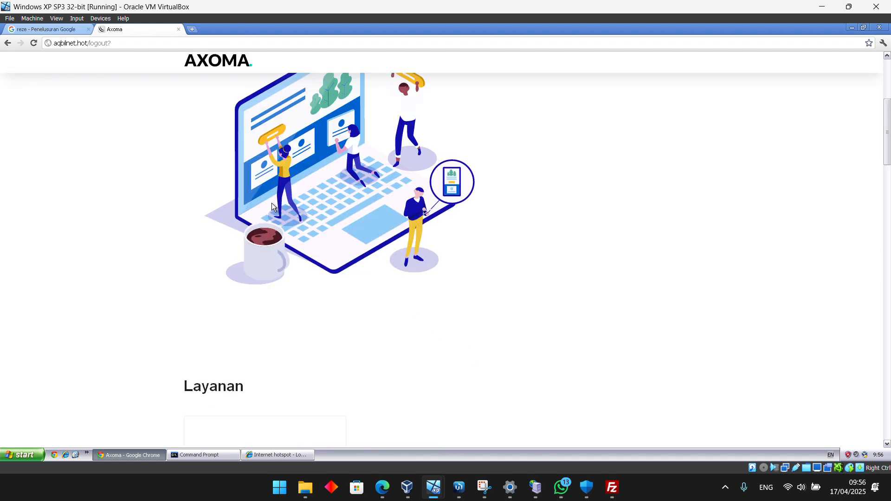
scroll(272, 203, "down", 20)
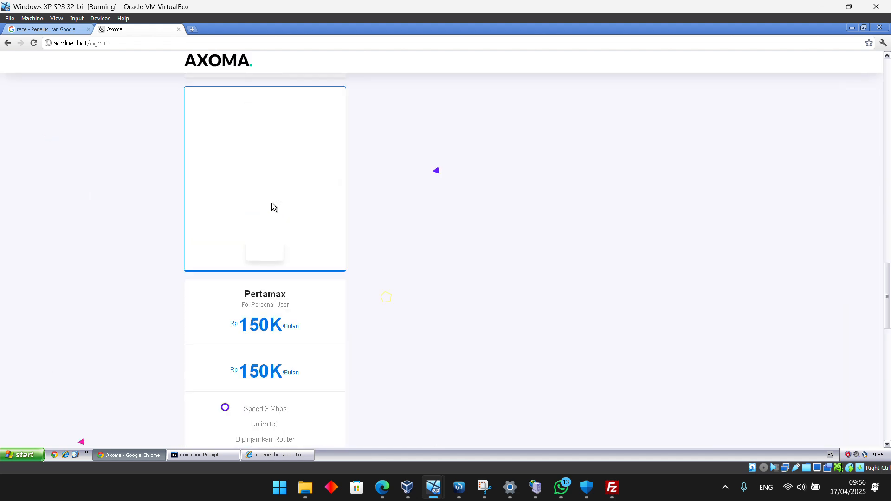
scroll(273, 205, "up", 1)
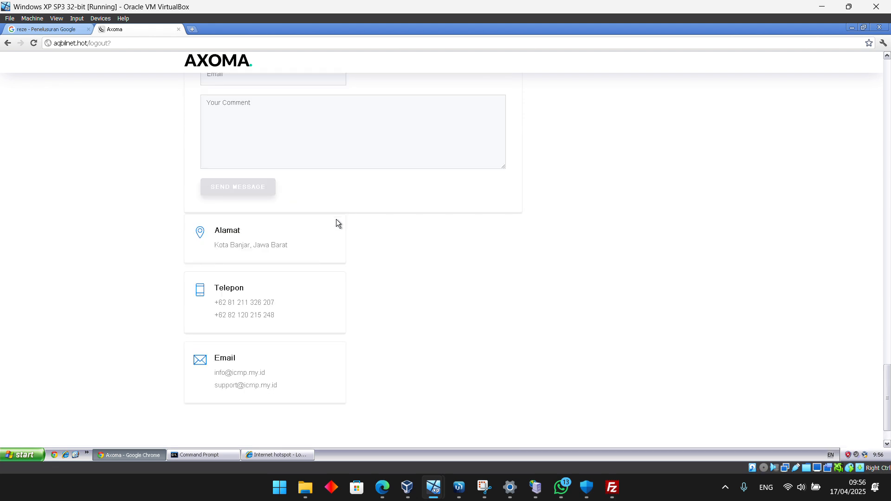
scroll(354, 231, "up", 15)
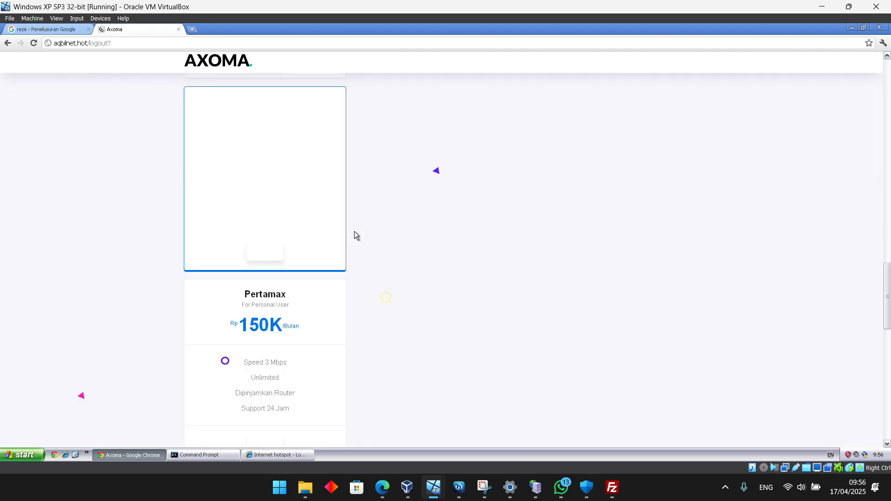
scroll(355, 231, "up", 20)
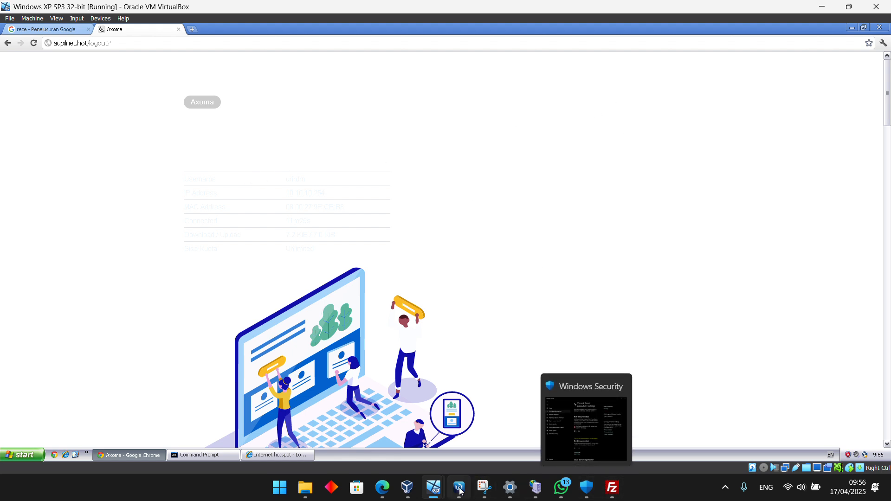
Switch to WinBox, set hsprof1's HTML directory back to hotspot, and reload the hotspot page in the Windows XP virtual machine
mouse_move(459, 488)
left_click(462, 449)
double_click(256, 204)
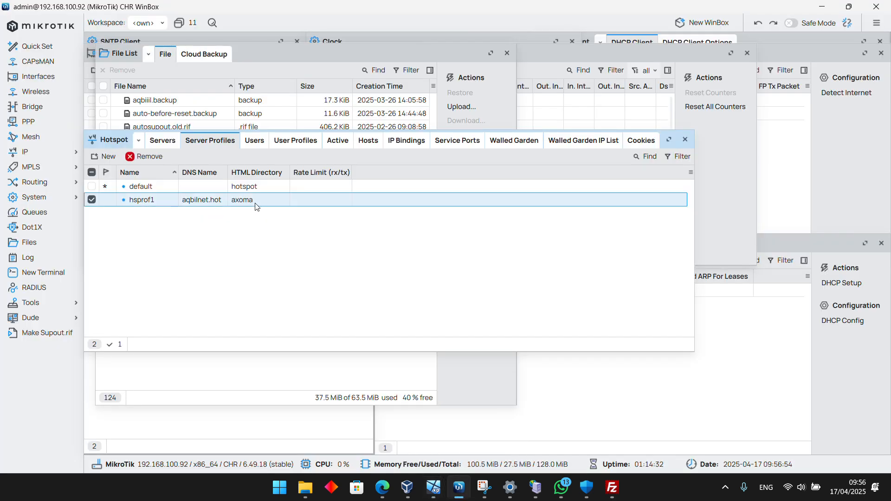
left_click(315, 133)
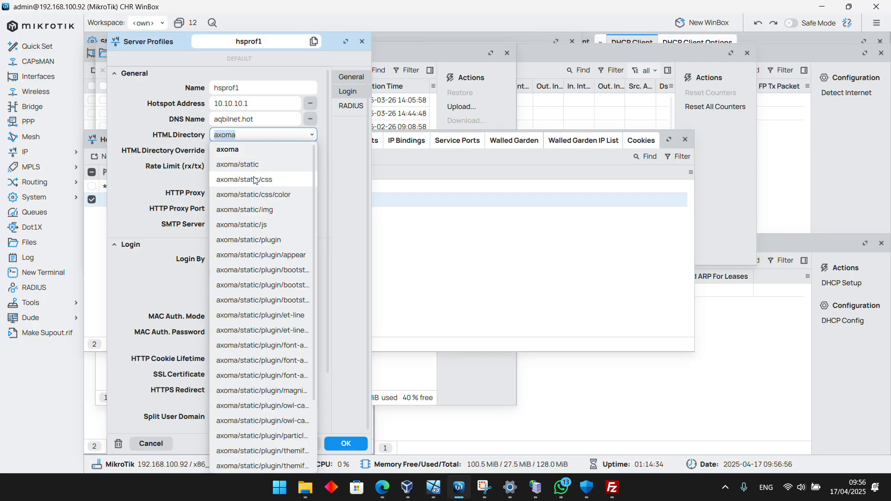
left_click(240, 395)
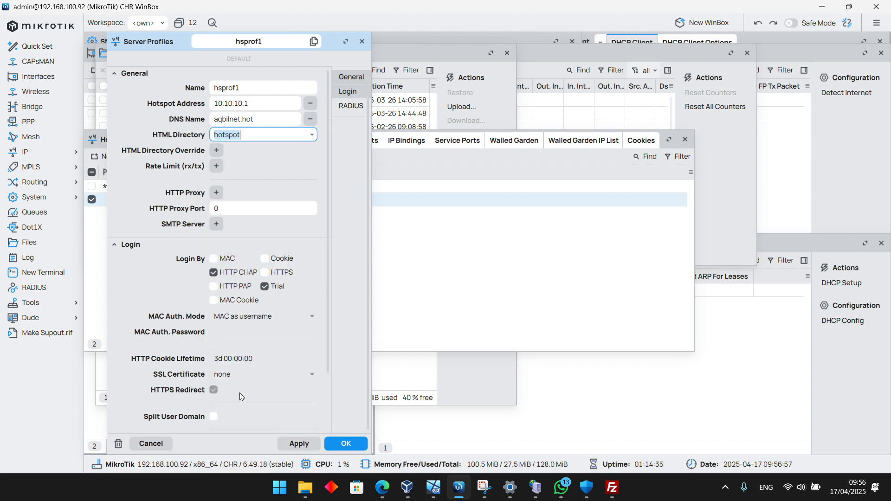
left_click(310, 446)
left_click(346, 444)
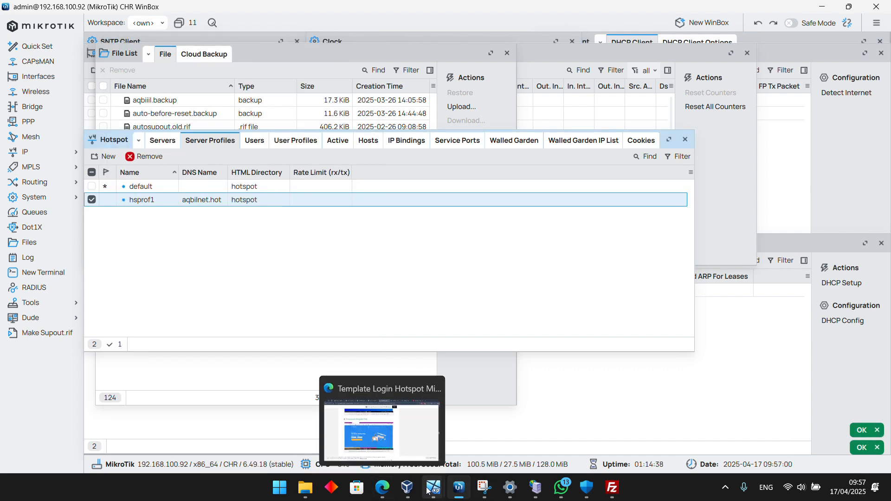
left_click(400, 419)
left_click(33, 43)
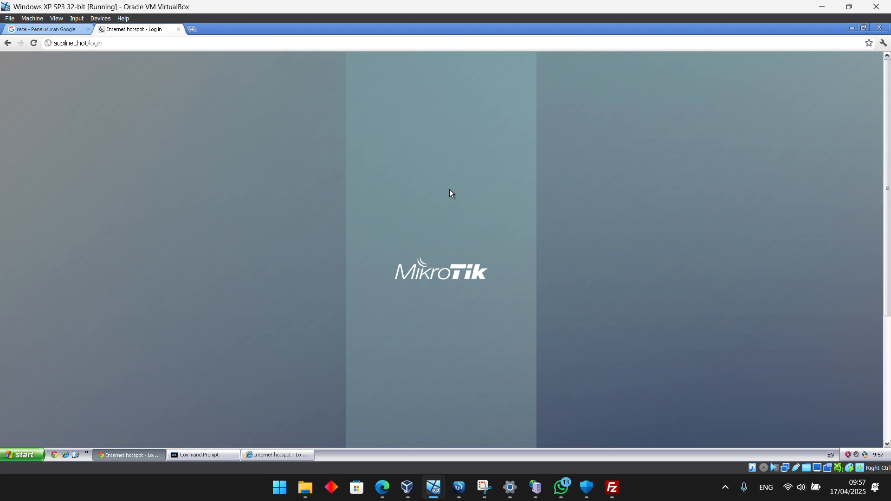
Examine the default MikroTik login page down to its username and password fields
scroll(449, 189, "down", 4)
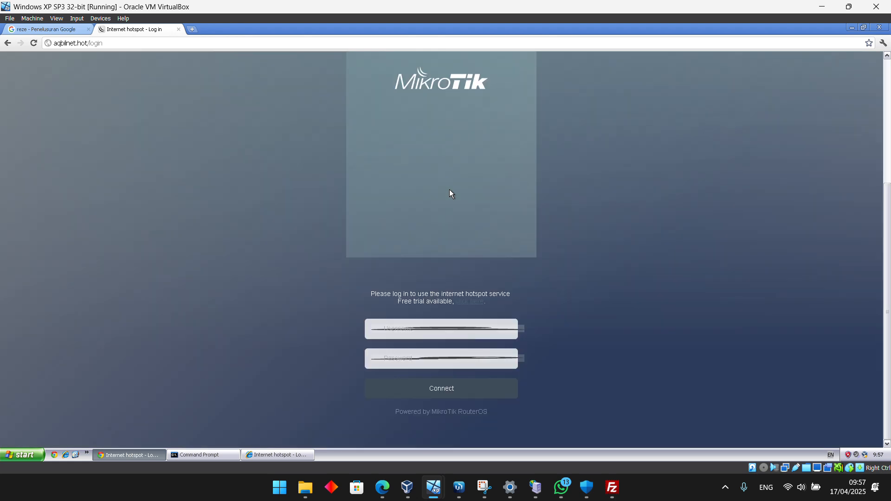
left_click(414, 331)
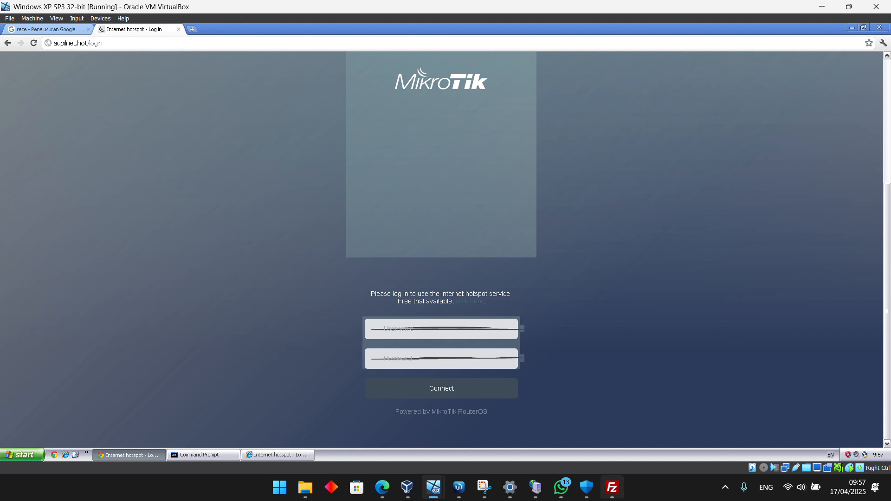
mouse_move(603, 493)
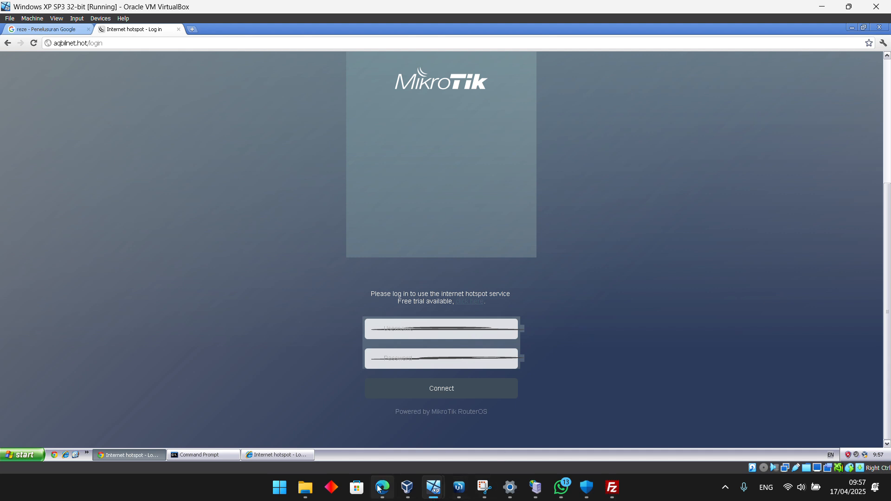
Switch to Microsoft Edge and search Google for "template login mikrotik ringan"
mouse_move(382, 488)
left_click(381, 412)
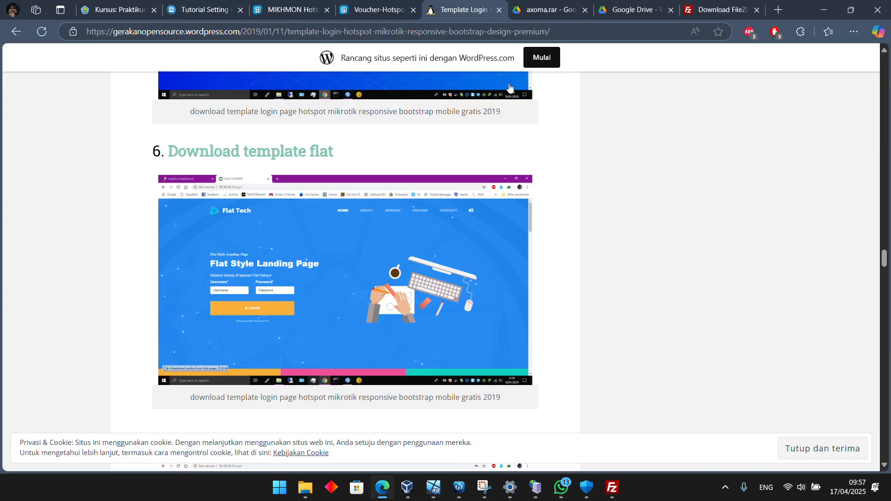
left_click(672, 27)
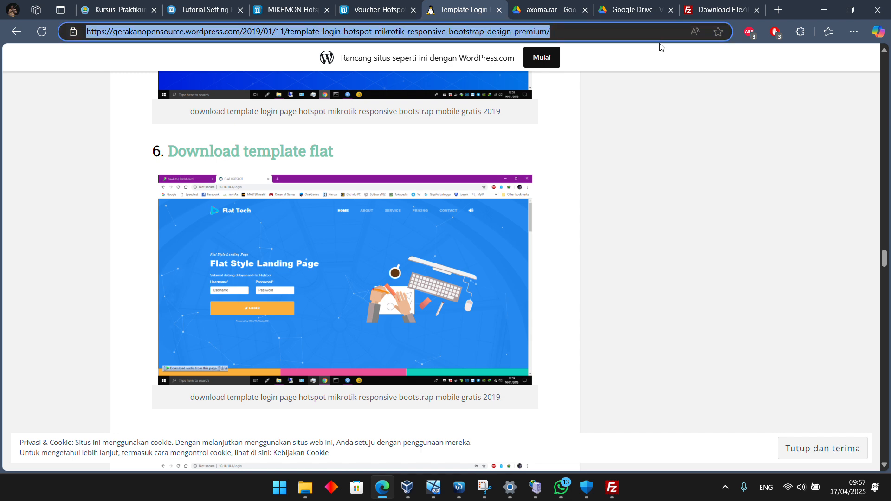
type("templa")
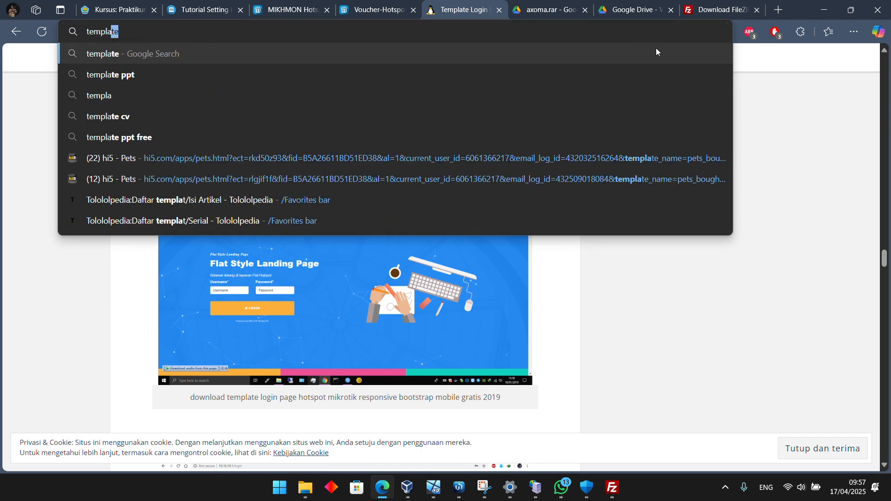
type("te ;o")
key("BackSpace")
key("BackSpace")
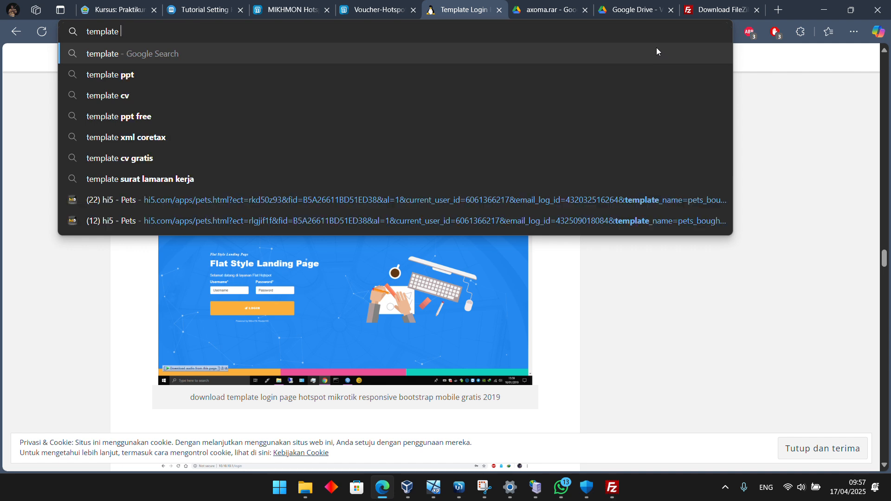
type("login m")
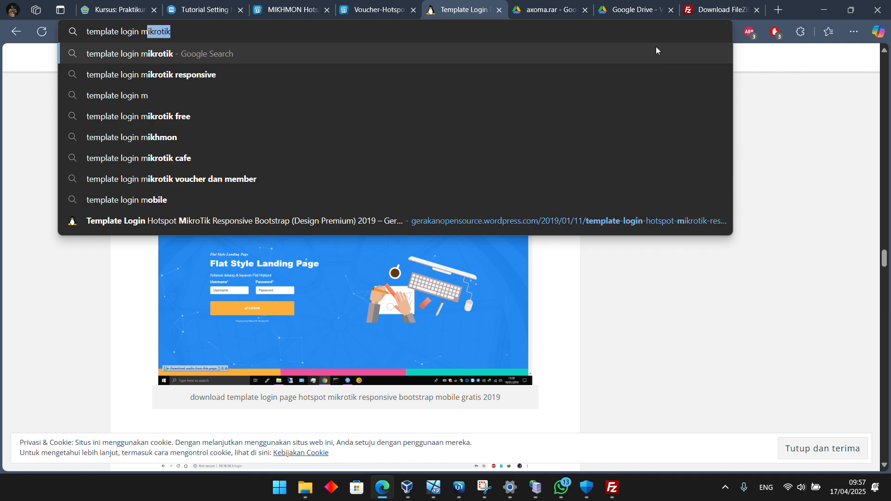
type("ikrotik ti")
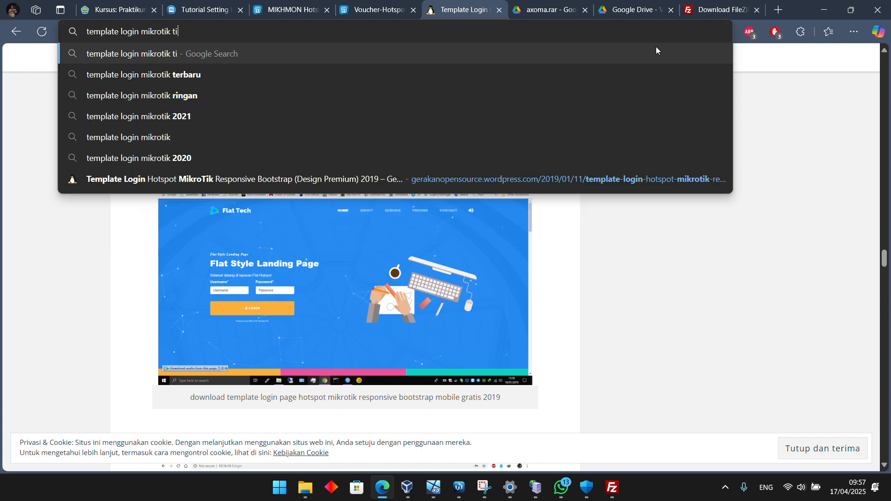
key("BackSpace")
key("BackSpace")
type("ri")
key("Return")
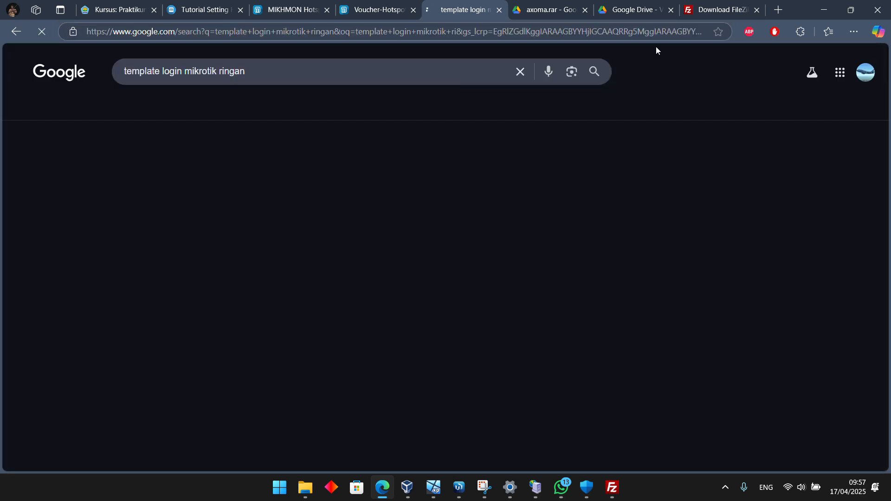
Open the Mas Awan article on 50 MikroTik hotspot login templates and look through it to the Club Wifi template
left_click(295, 172)
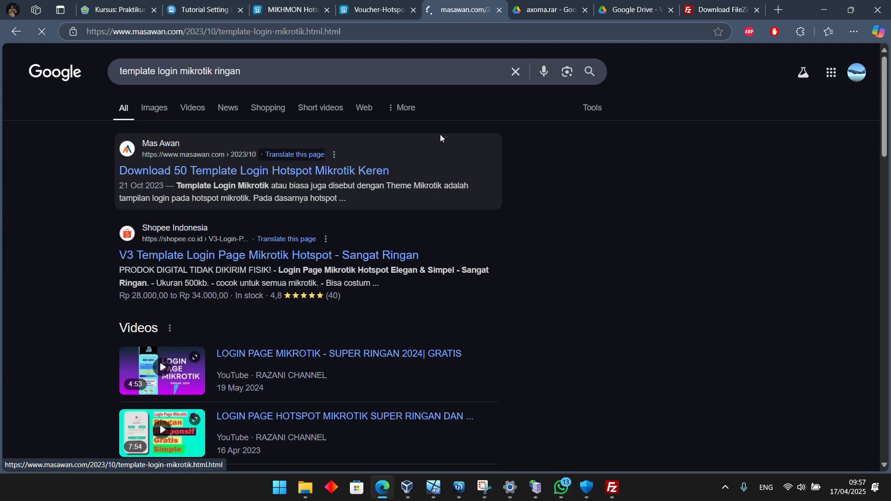
scroll(461, 205, "down", 15)
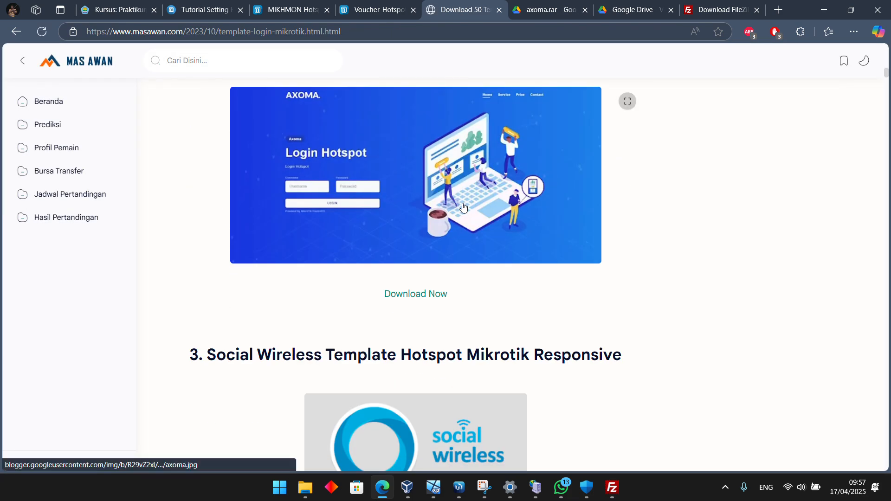
scroll(463, 207, "down", 20)
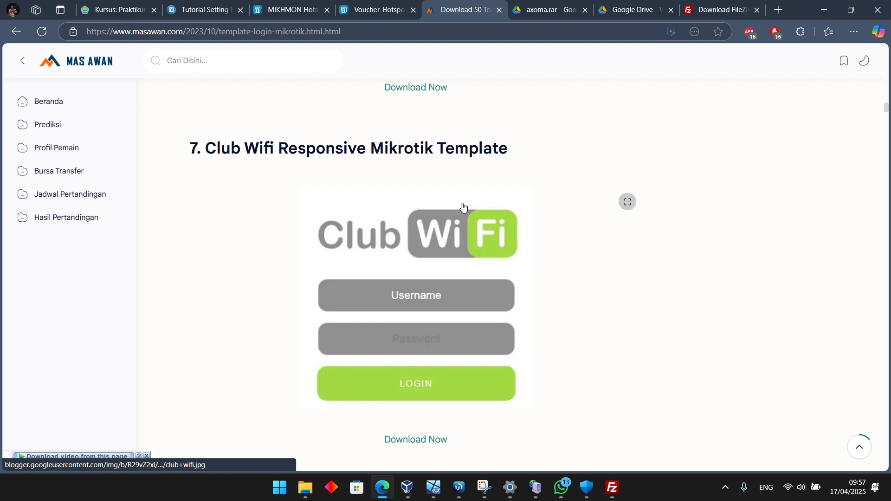
scroll(463, 205, "up", 2)
scroll(457, 201, "down", 8)
Try to open the Club Wifi template's download page, continuing past the certificate warning, and close its tab
left_click(427, 151)
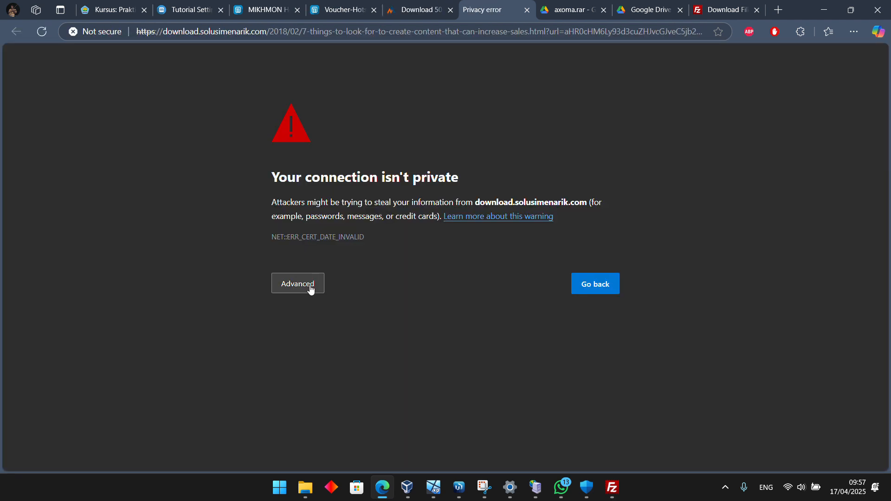
left_click(286, 284)
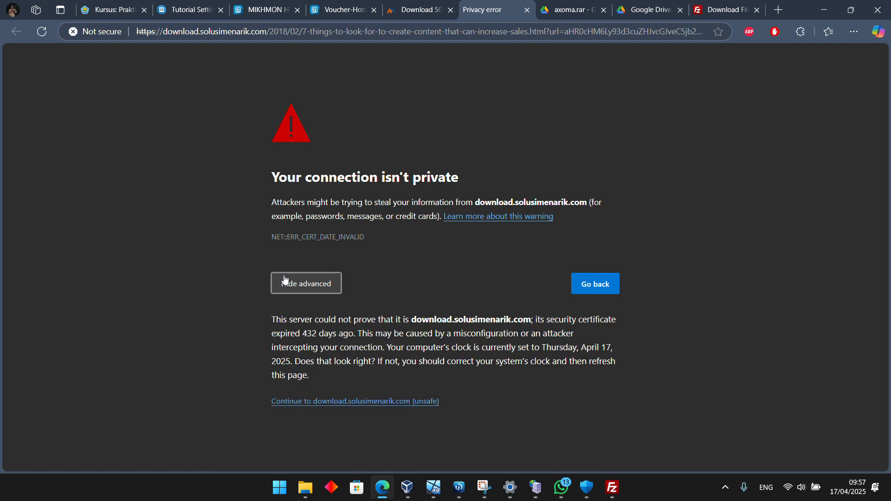
left_click(353, 408)
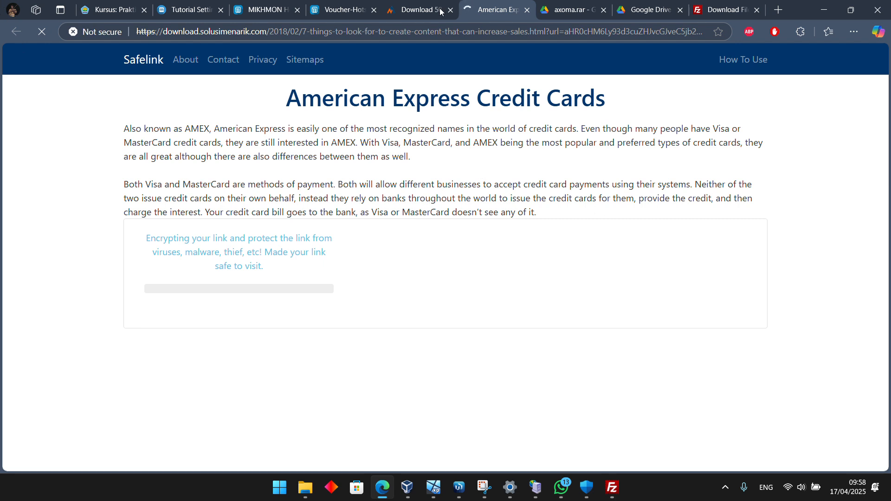
left_click(527, 10)
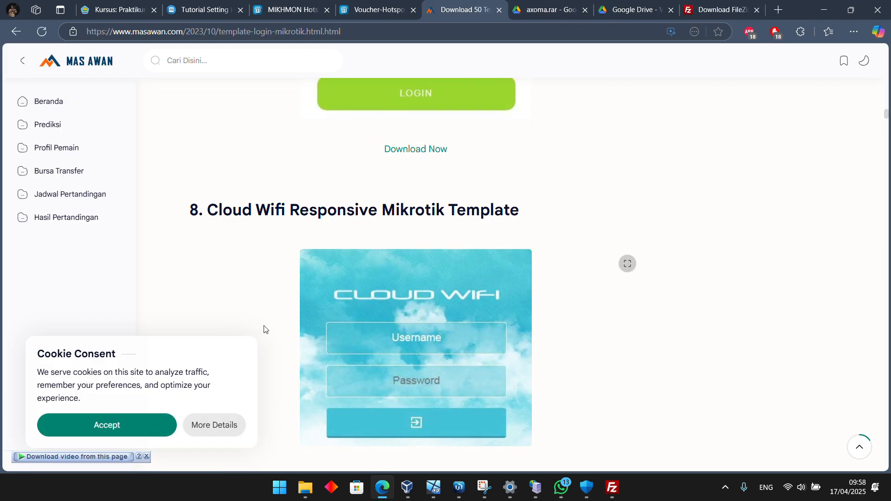
Open the Club Wifi download link again, look over the Safelink page, and close its tab
left_click(432, 148)
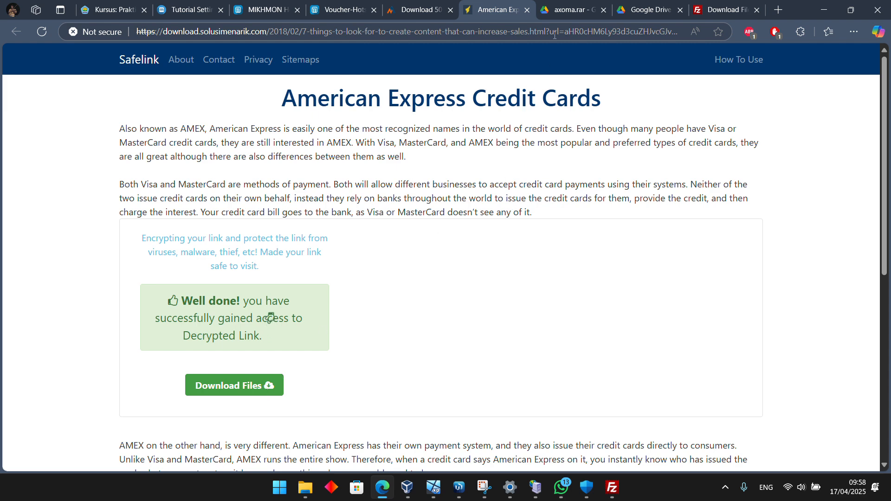
left_click_drag(808, 10, 634, 101)
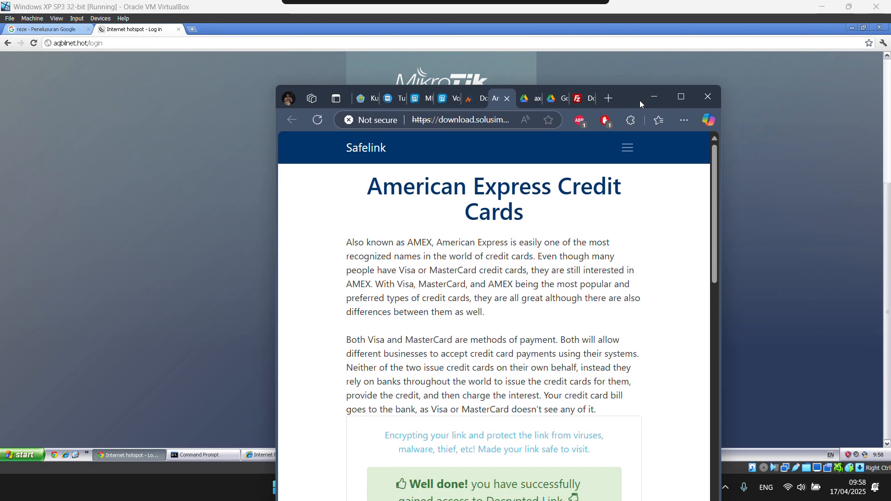
left_click(681, 98)
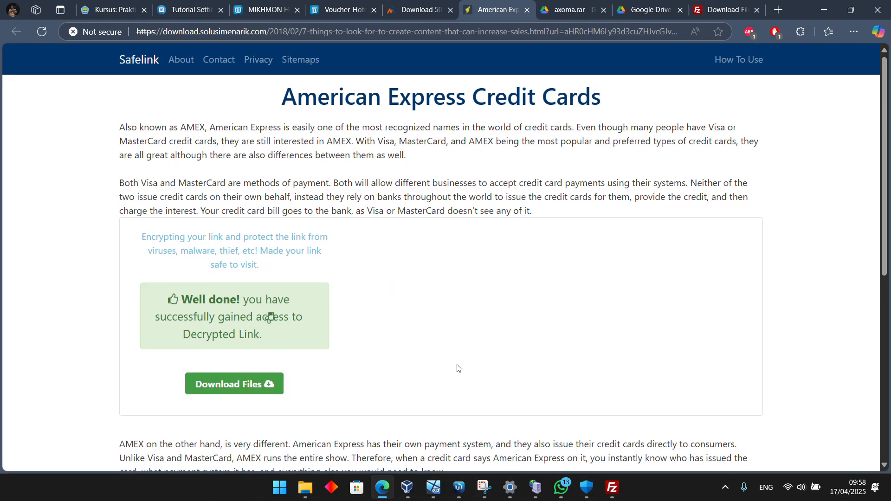
scroll(458, 368, "down", 7)
scroll(399, 372, "up", 7)
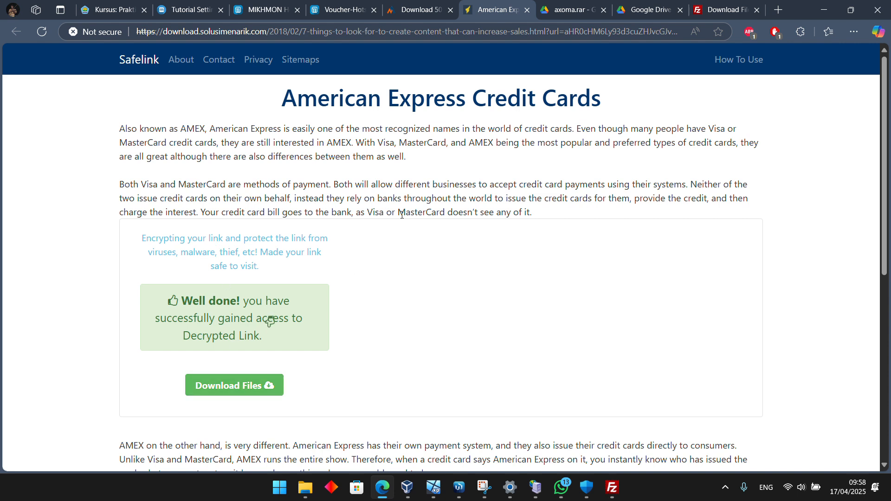
left_click(526, 10)
Look back over the earlier templates in the article, visit the Mas Awan home page, and return to the search results
scroll(374, 190, "up", 5)
scroll(373, 191, "up", 20)
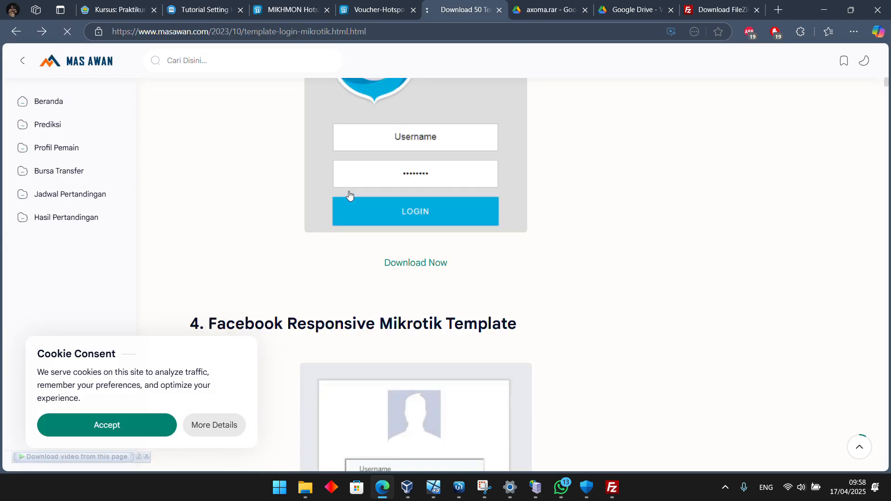
left_click(90, 61)
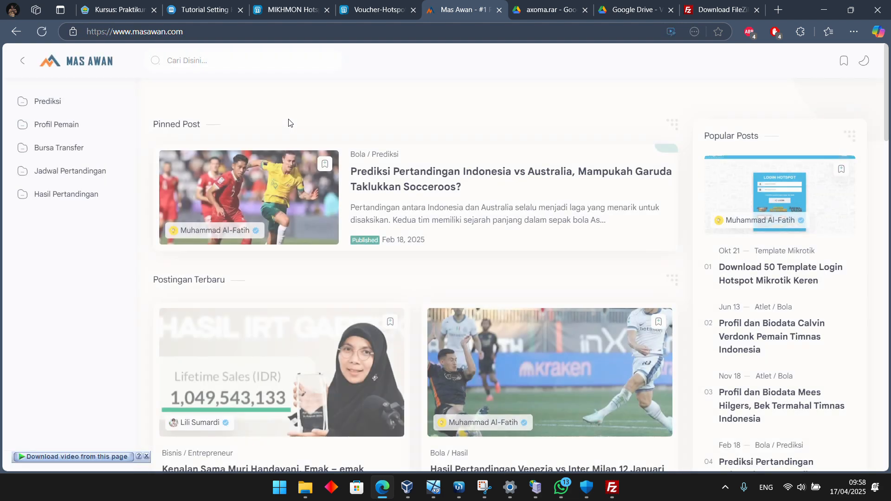
key("alt+Left")
Open the ARIE CELLULAR login page template article, look through it to the download link, and return to the search results
scroll(305, 287, "down", 6)
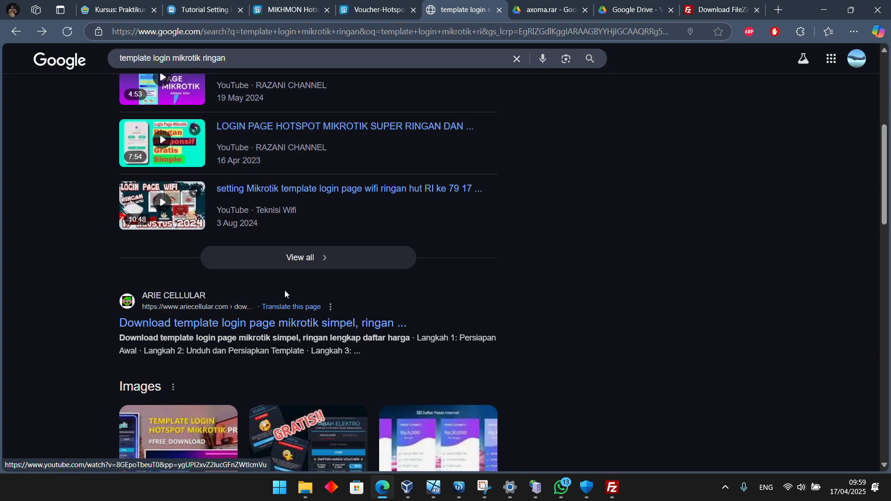
left_click(272, 329)
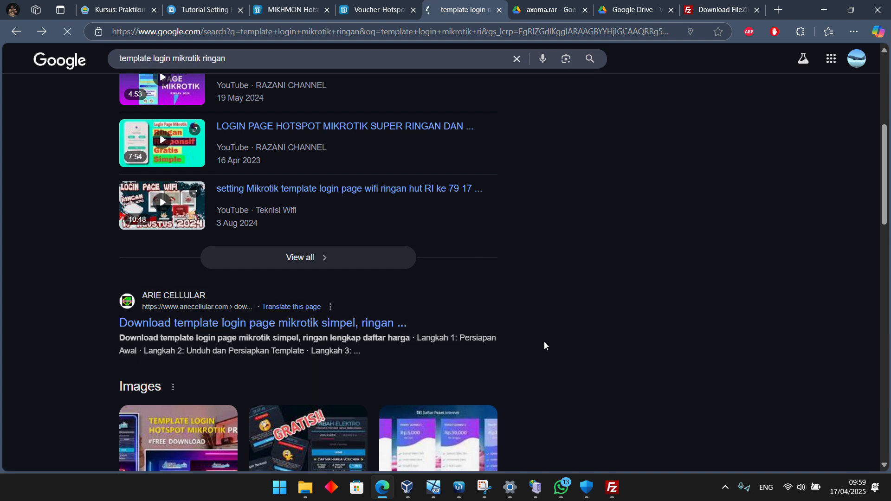
scroll(499, 319, "down", 5)
scroll(498, 319, "down", 20)
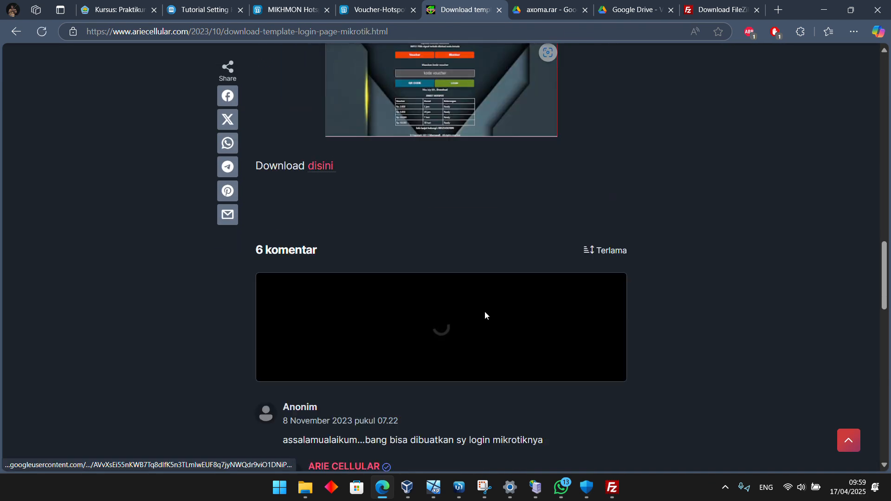
key("alt+Left")
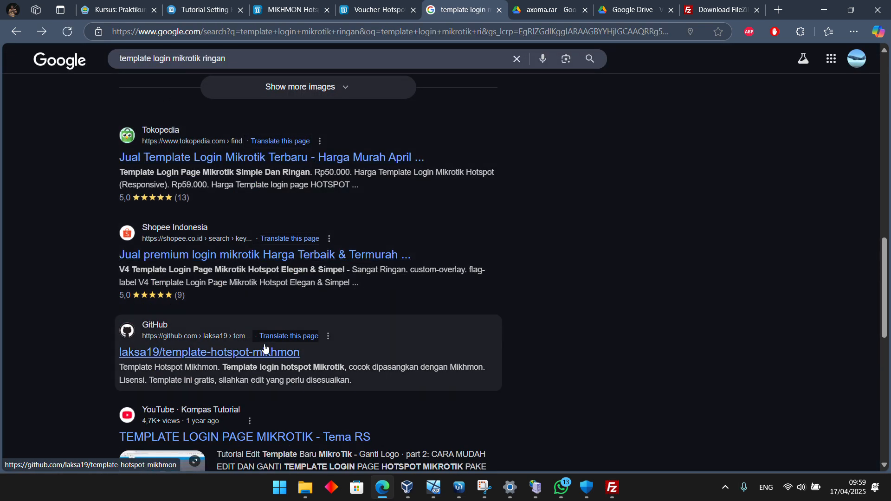
Look through the remaining search results and go to the next results page
scroll(265, 348, "down", 8)
scroll(264, 344, "up", 4)
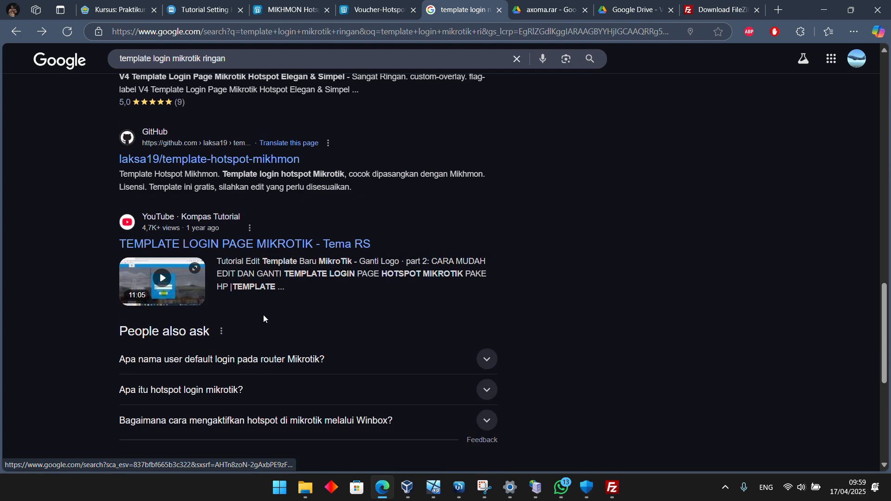
scroll(263, 319, "down", 5)
left_click(253, 355)
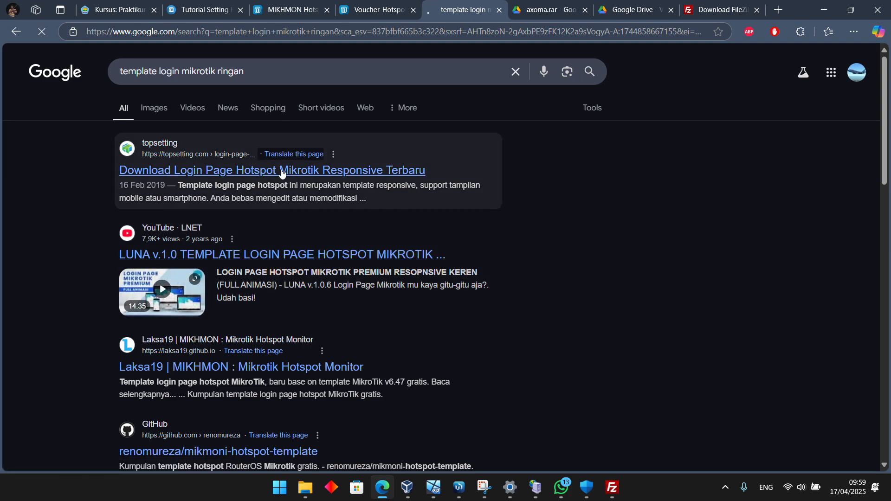
Open the topsetting article on responsive hotspot login pages, examine its download and demo sections, and return to the search results
left_click(282, 174)
scroll(471, 273, "down", 12)
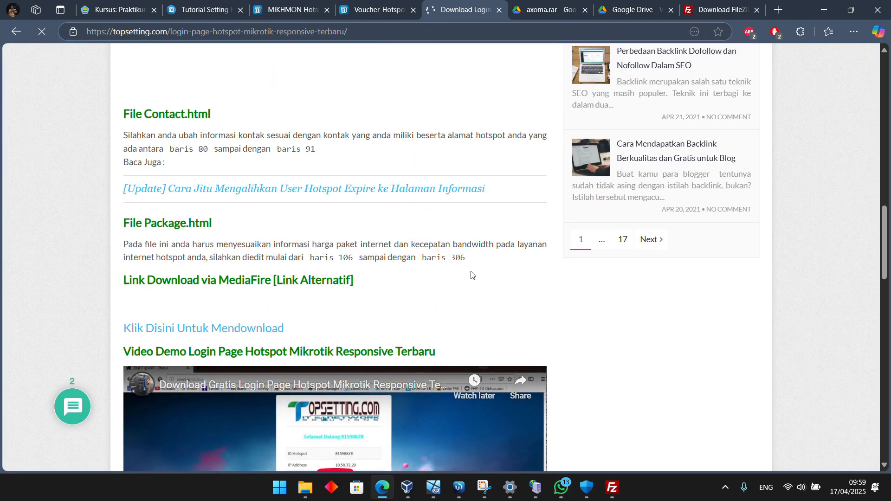
scroll(471, 273, "down", 12)
scroll(471, 271, "up", 7)
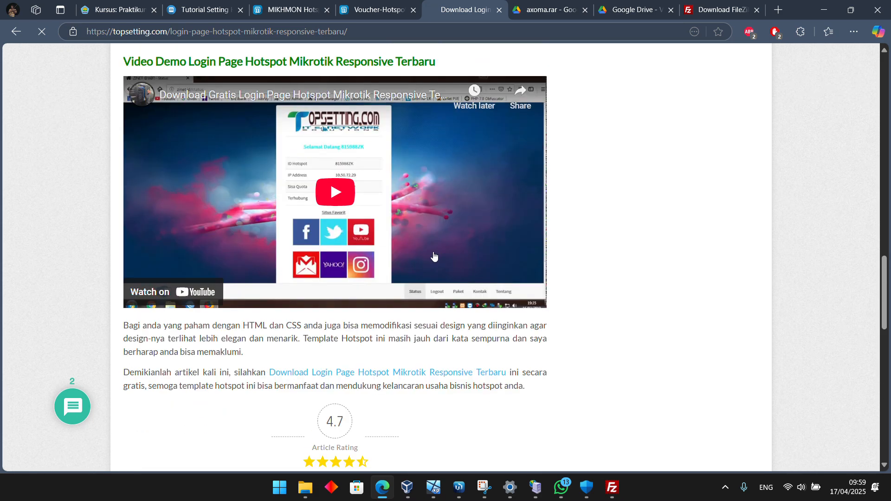
key("alt+Left")
scroll(234, 321, "down", 5)
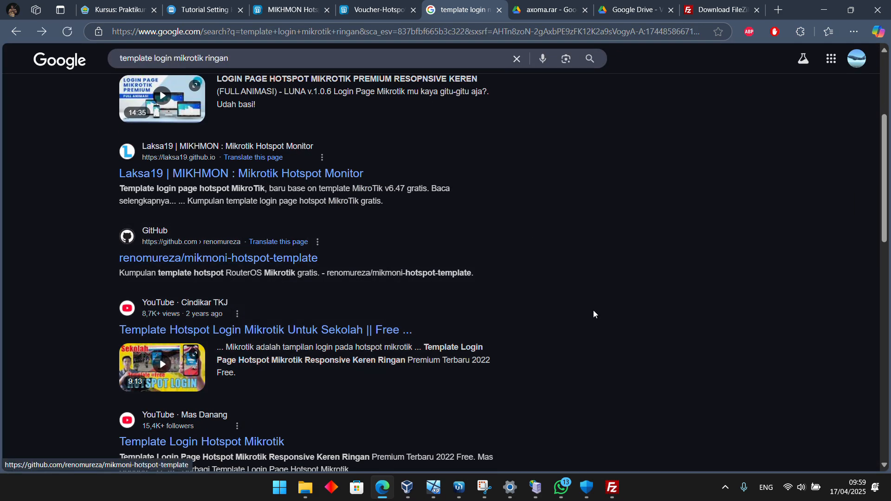
Switch to the Windows XP virtual machine and put the cursor in the hotspot login page's username field
mouse_move(434, 487)
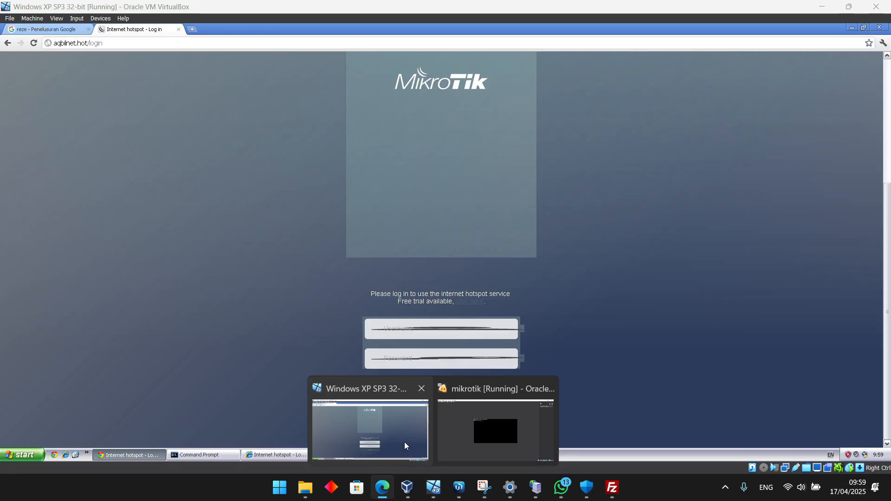
left_click(405, 442)
left_click(407, 331)
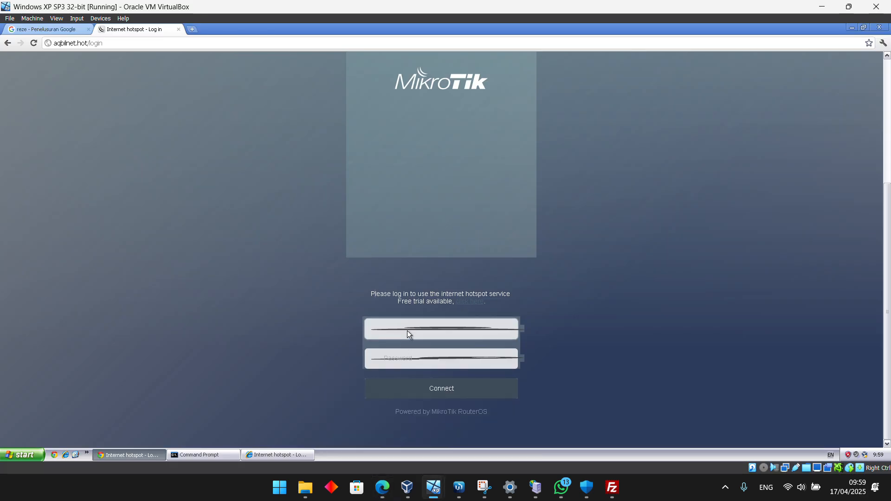
mouse_move(383, 488)
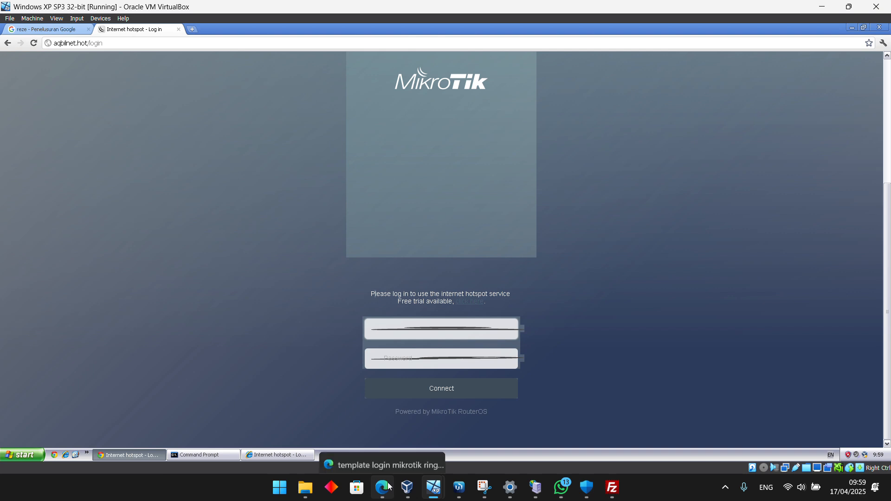
Switch to the Mikhmon voucher sheet in Edge, open its print settings and choose Adobe PDF as the printer
left_click(375, 413)
left_click(346, 12)
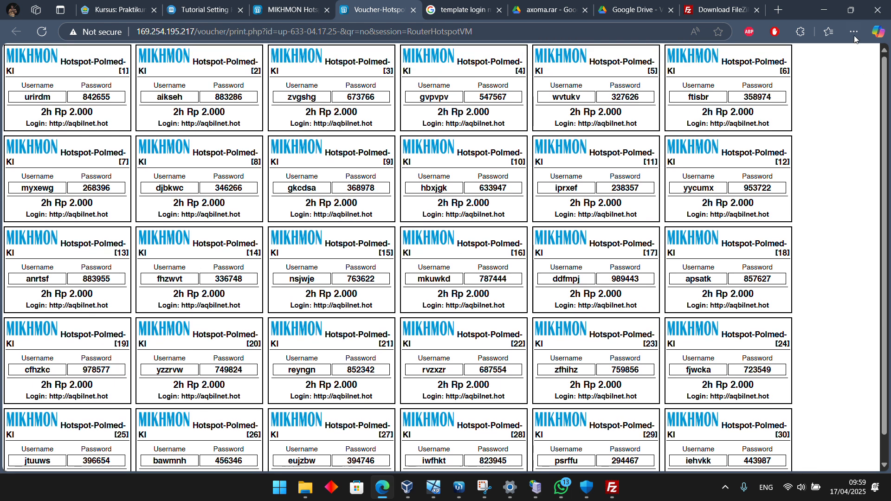
left_click(854, 32)
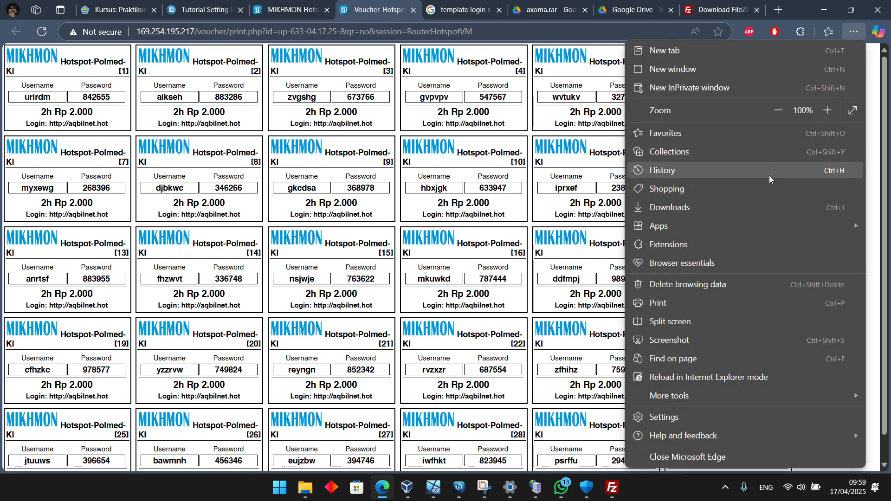
left_click(634, 308)
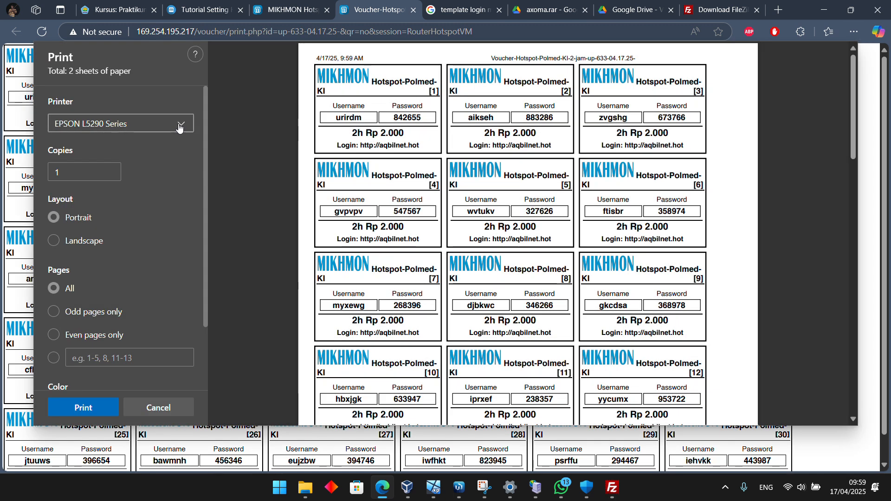
left_click(178, 124)
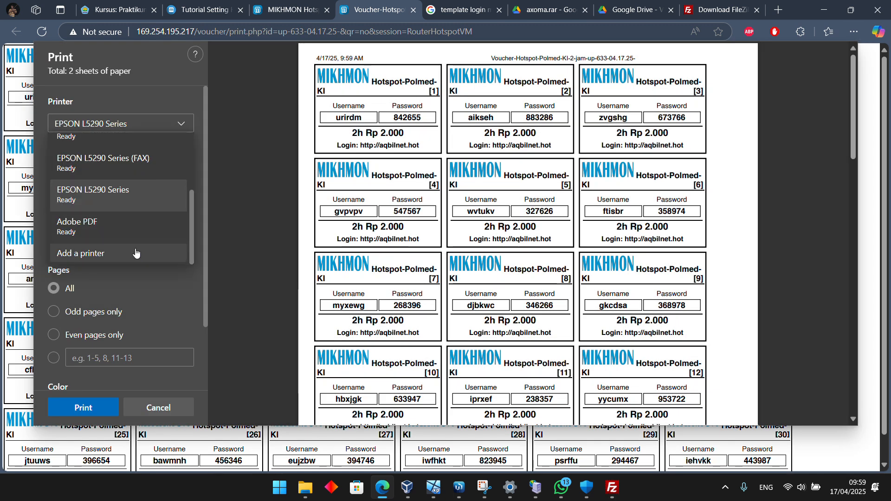
left_click(118, 240)
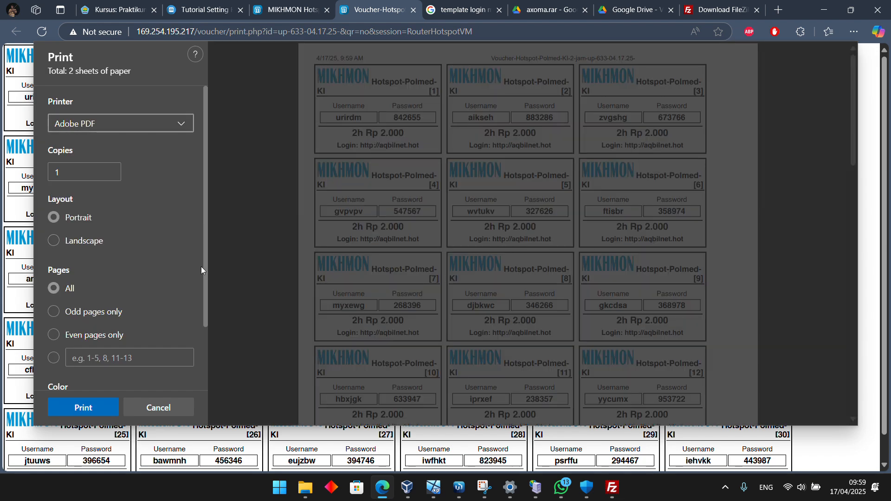
Check the print preview and save the voucher sheet as a PDF in the Downloads folder
scroll(492, 281, "down", 10)
scroll(483, 289, "down", 3)
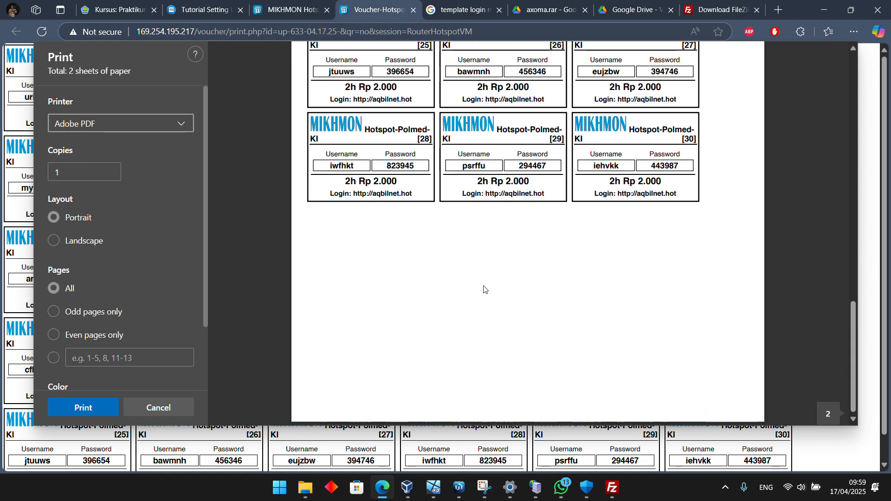
scroll(364, 344, "up", 15)
left_click(77, 409)
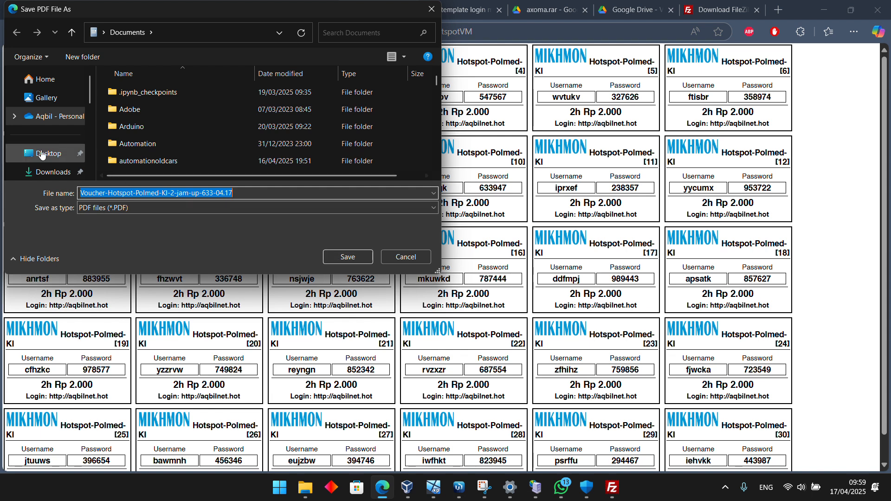
left_click(51, 172)
left_click(358, 257)
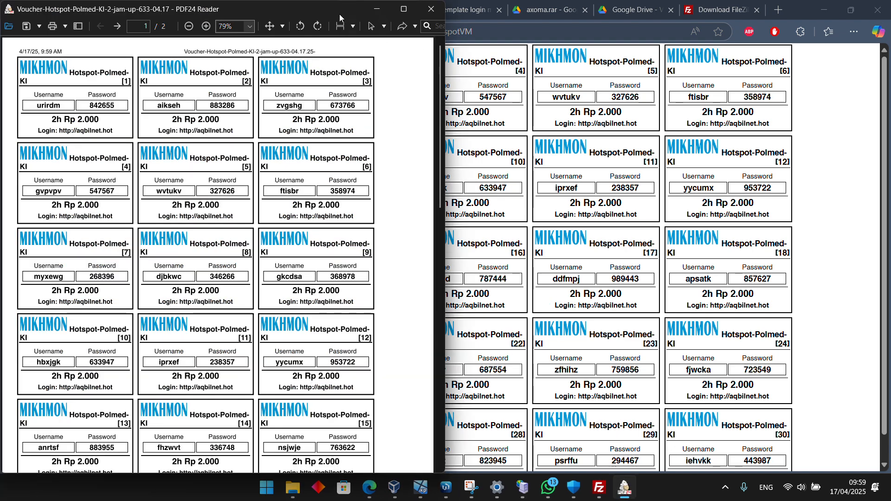
Look up voucher 15 on the Mikhmon voucher sheet and highlight its username
left_click_drag(339, 14, 348, 144)
left_click(434, 139)
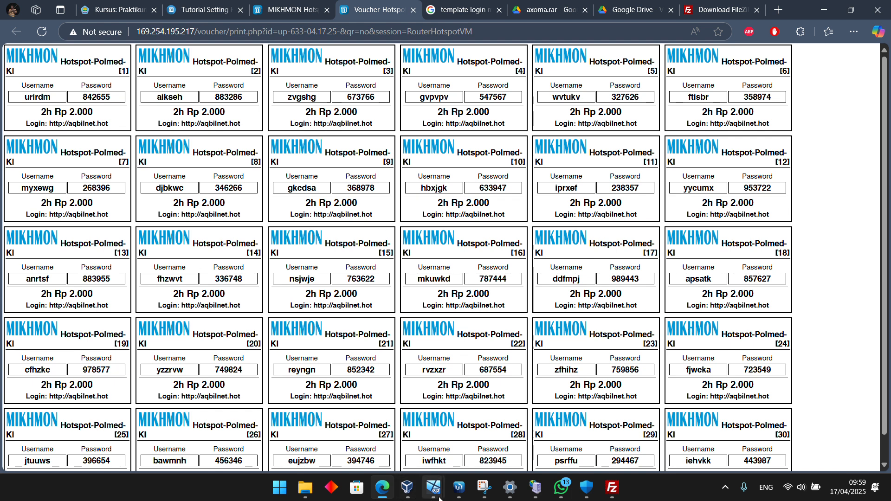
mouse_move(434, 487)
left_click(406, 435)
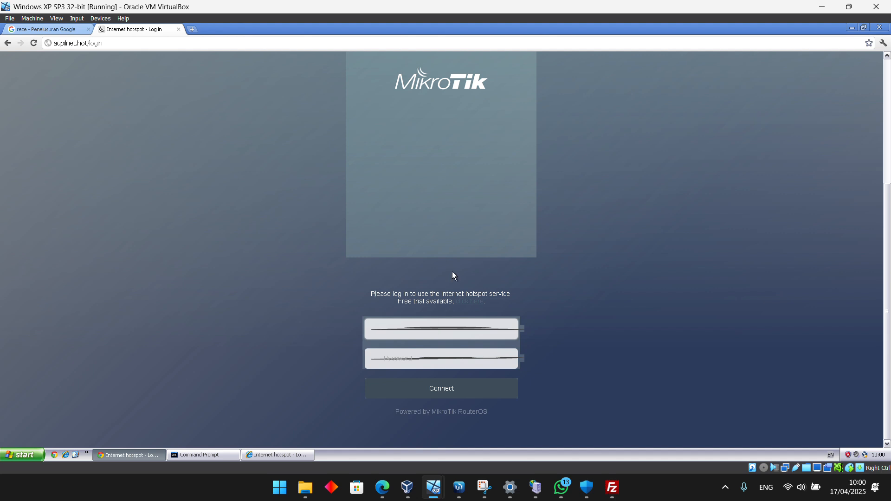
left_click(382, 487)
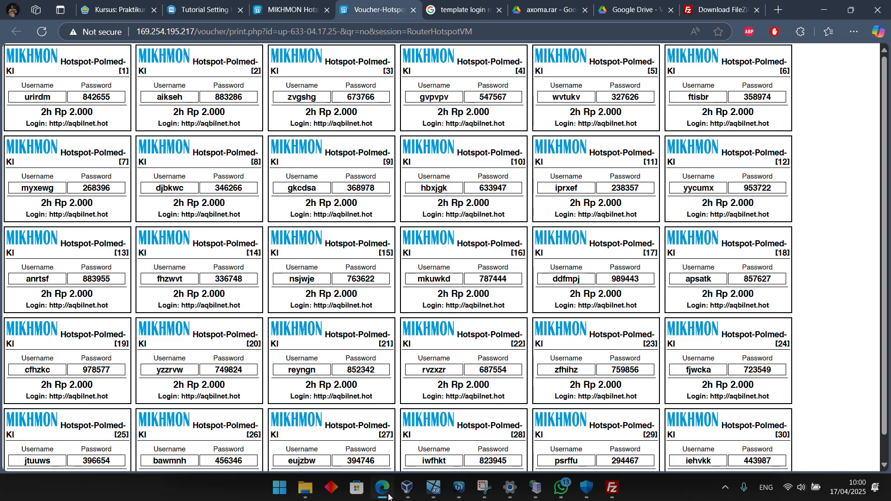
left_click_drag(307, 279, 319, 281)
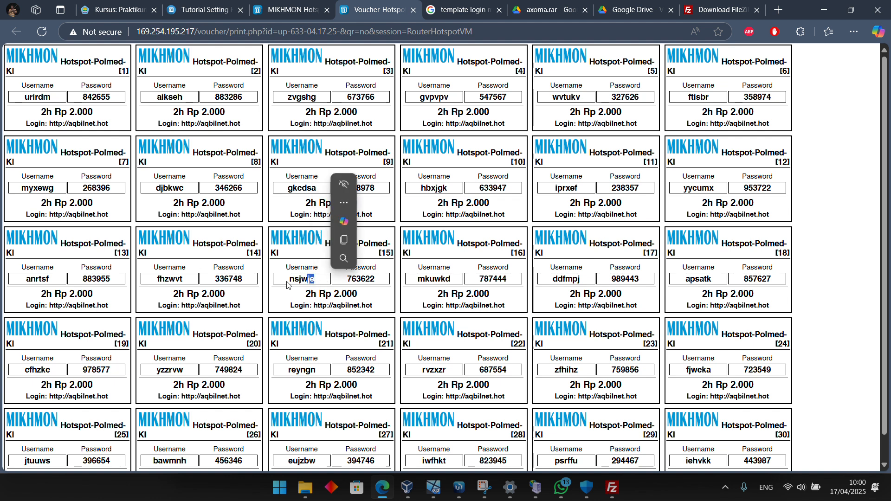
left_click_drag(291, 279, 287, 283)
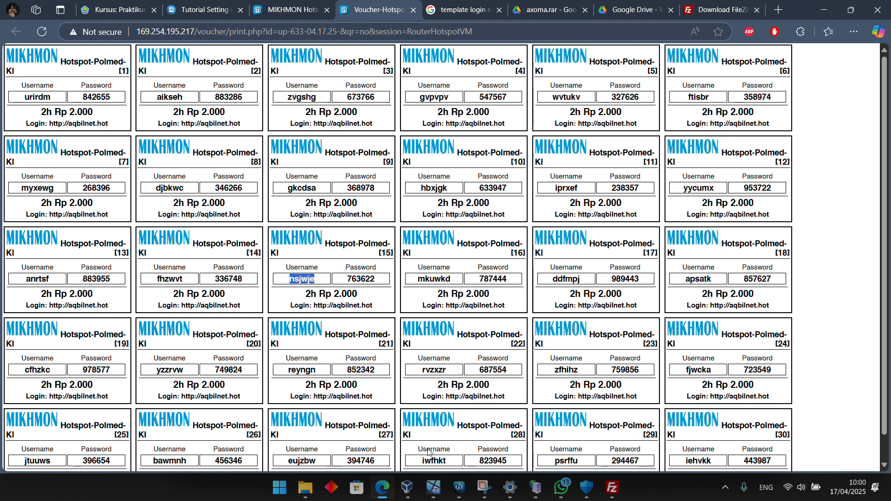
In the Windows XP virtual machine, log in to the hotspot with the username and password of voucher 15
left_click(419, 430)
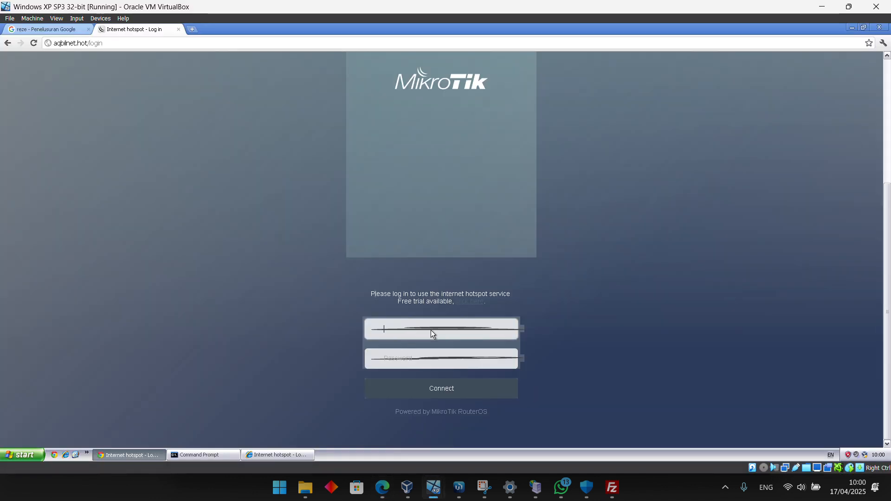
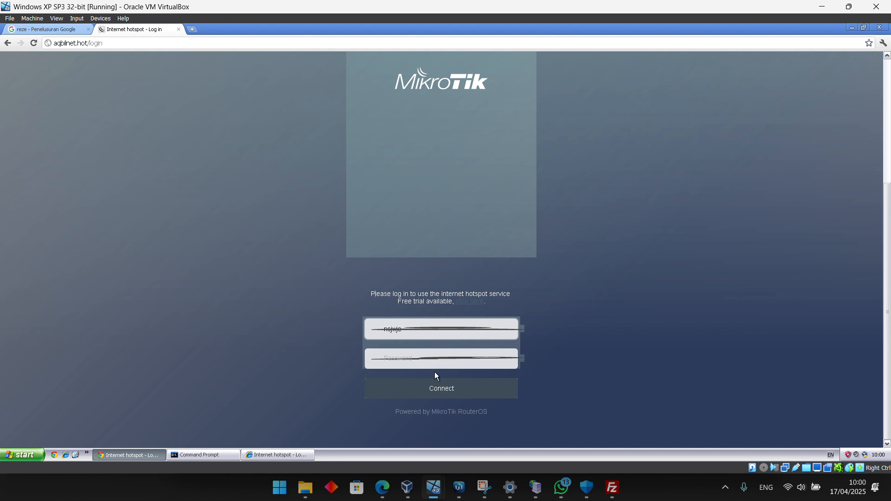
mouse_move(390, 499)
mouse_move(386, 444)
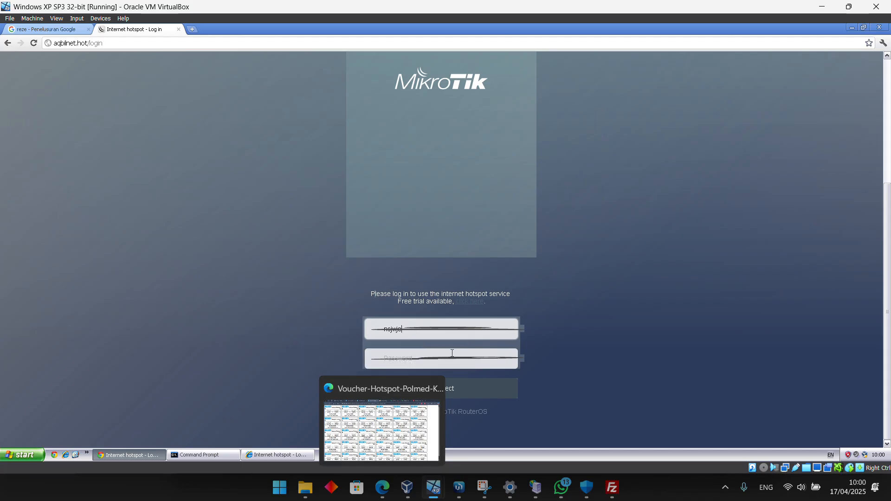
left_click(469, 360)
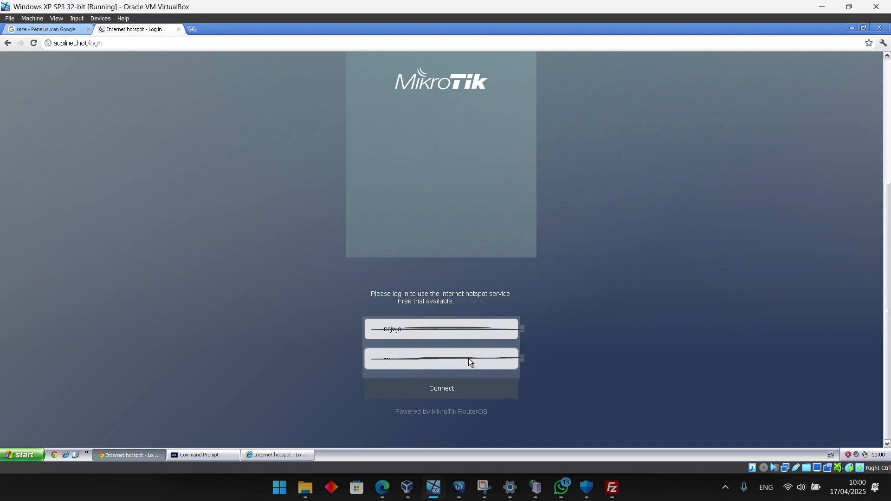
mouse_move(382, 493)
mouse_move(391, 432)
left_click(424, 393)
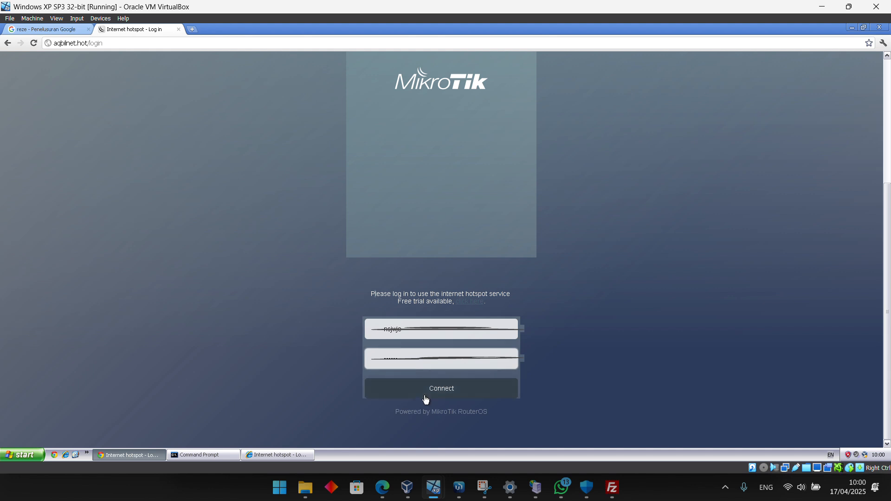
Test the internet connection by searching Google Images for "reze tongue out" and looking through the results
left_click(46, 30)
left_click(288, 119)
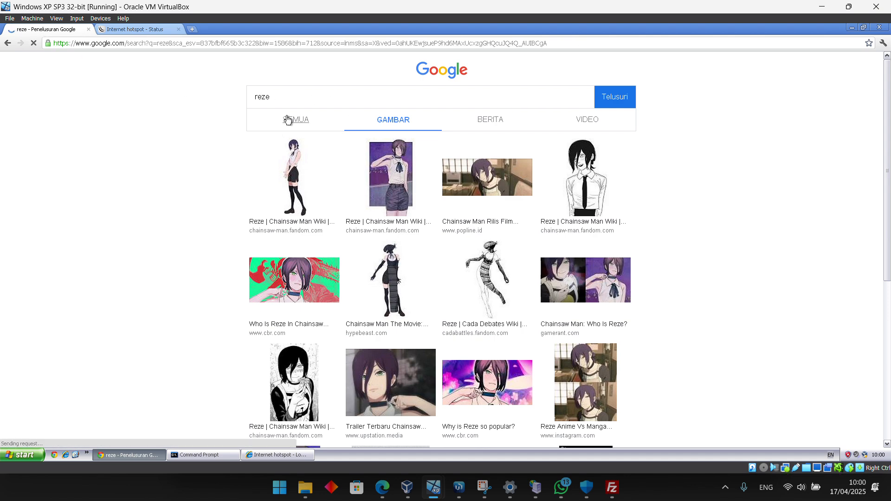
left_click(157, 115)
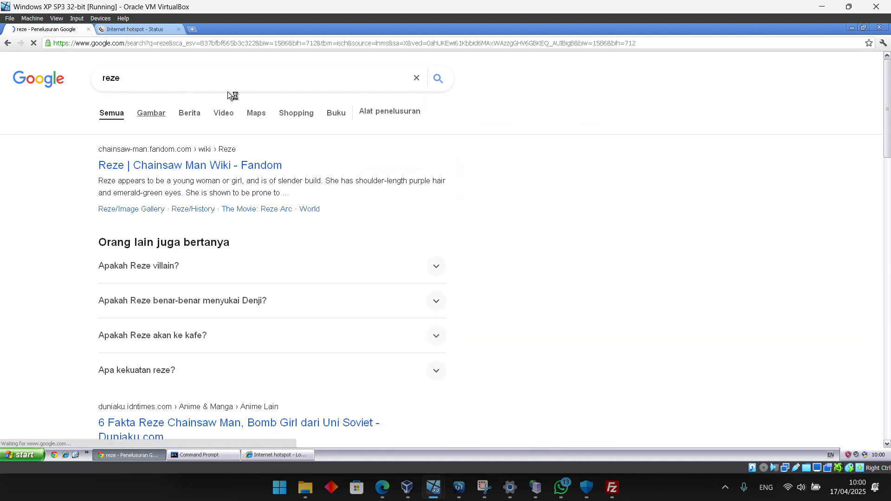
left_click(347, 96)
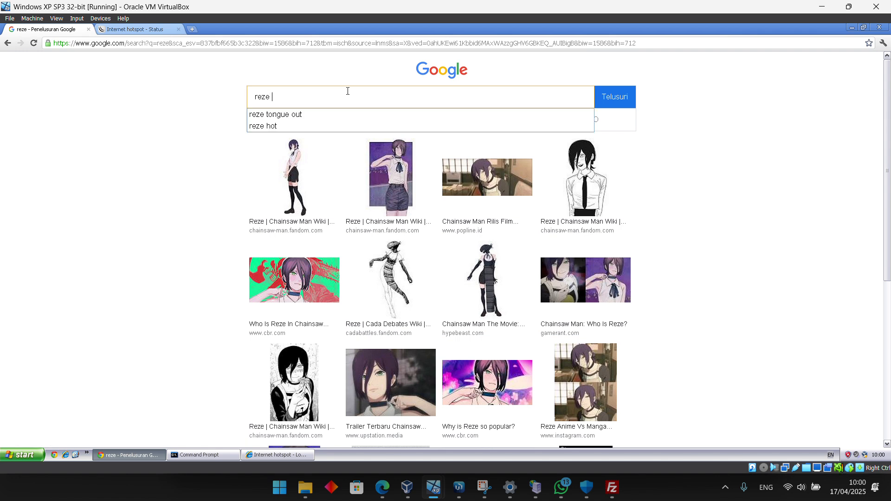
left_click(319, 116)
left_click(623, 96)
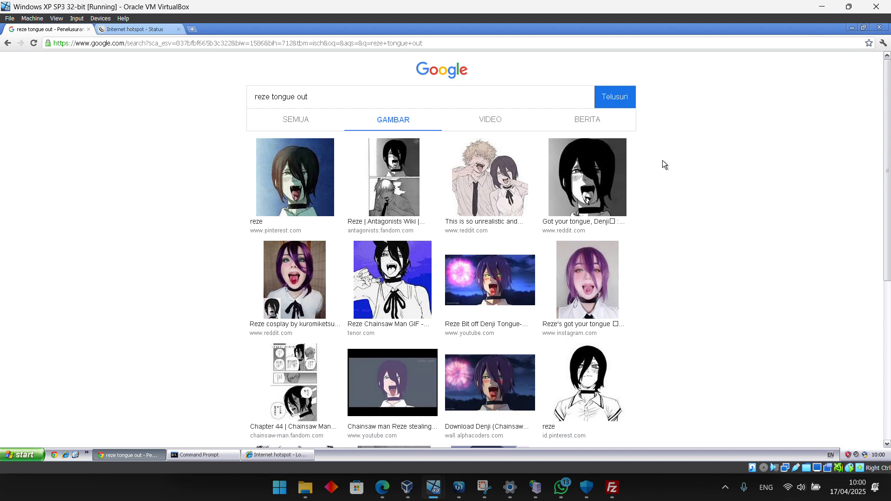
scroll(570, 220, "down", 4)
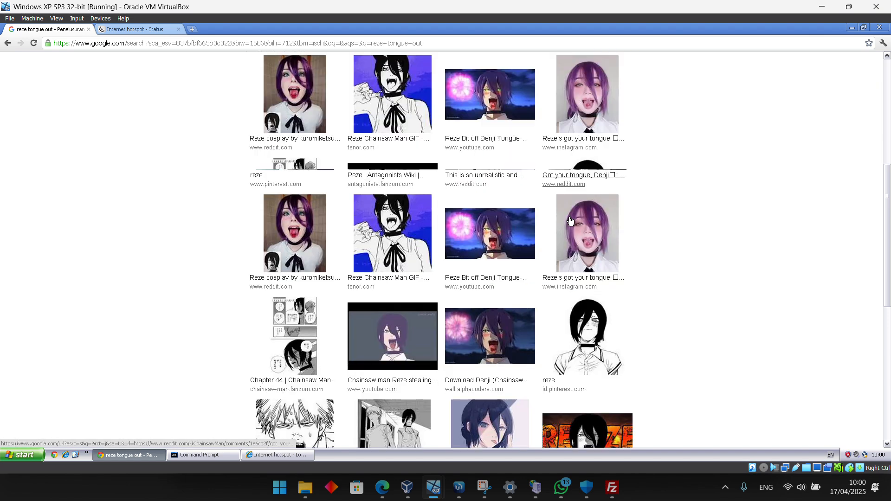
scroll(569, 221, "down", 5)
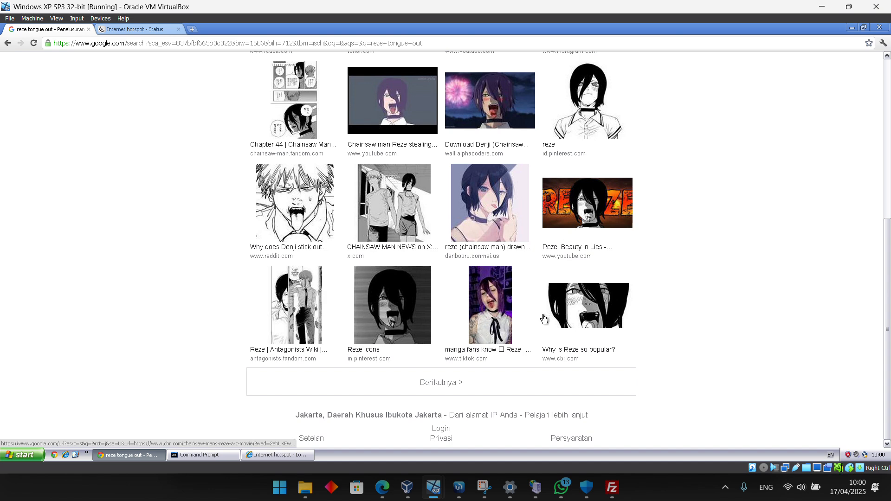
scroll(532, 338, "up", 6)
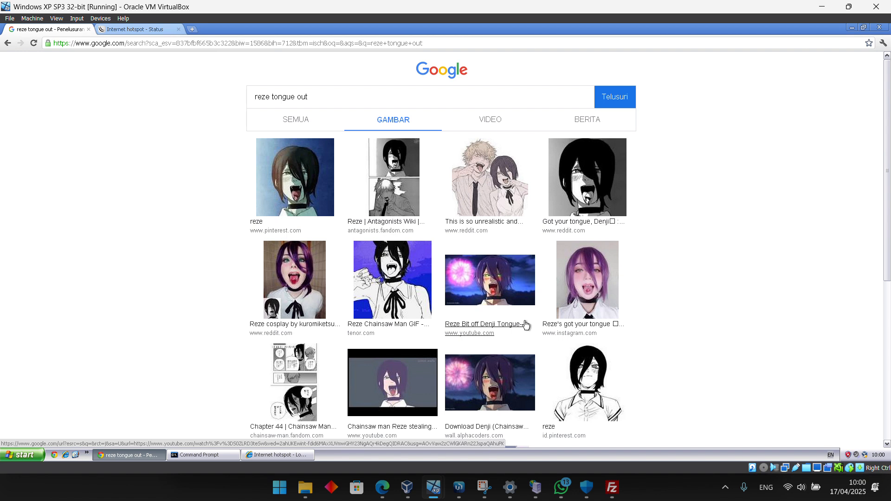
Log out of the hotspot session from its status page
mouse_move(610, 486)
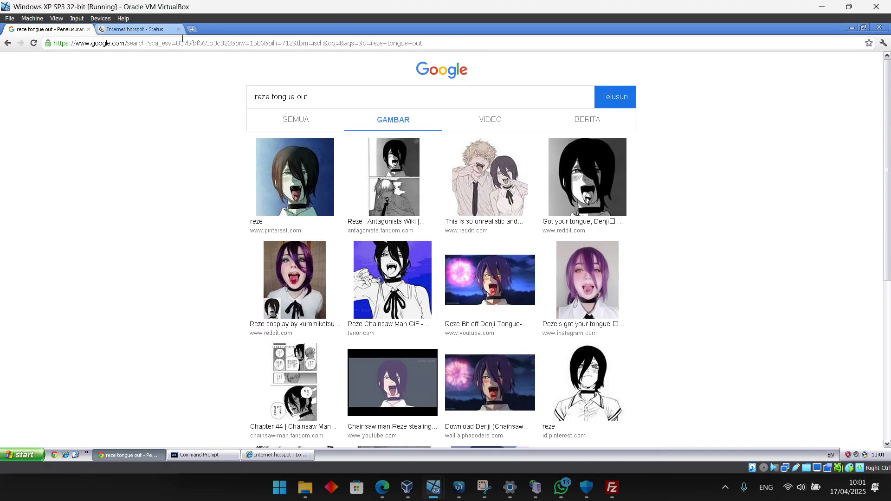
left_click(152, 32)
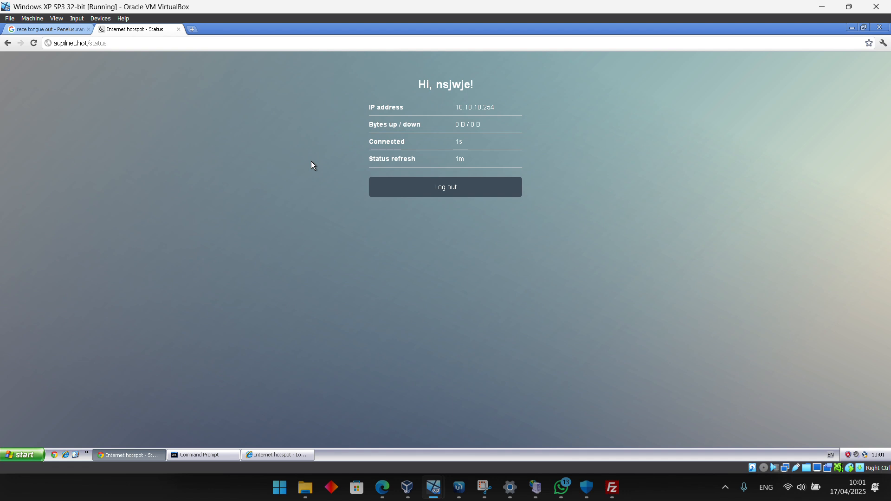
left_click(413, 190)
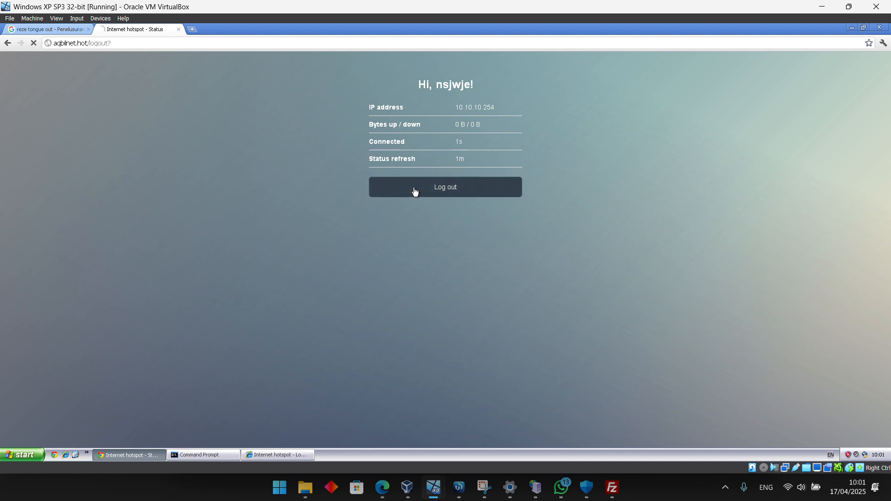
Try to open the Google home page while logged out, and reopen the hotspot login page
left_click(44, 29)
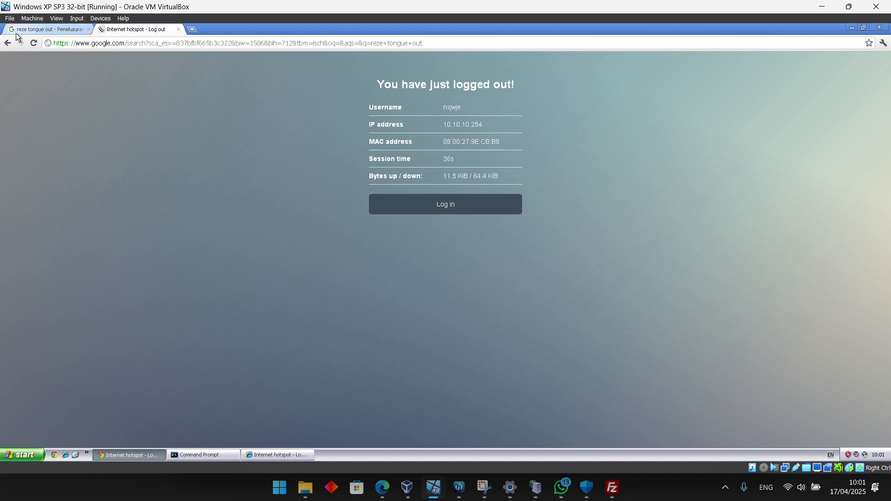
left_click(447, 74)
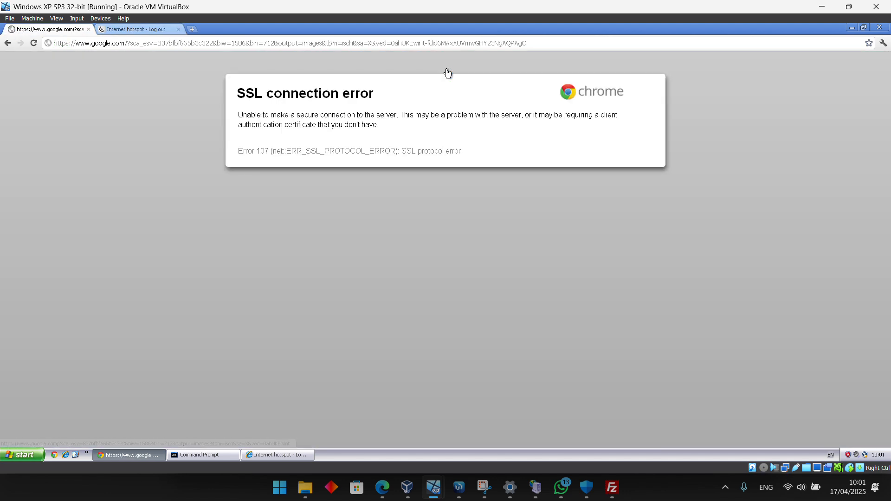
left_click(119, 30)
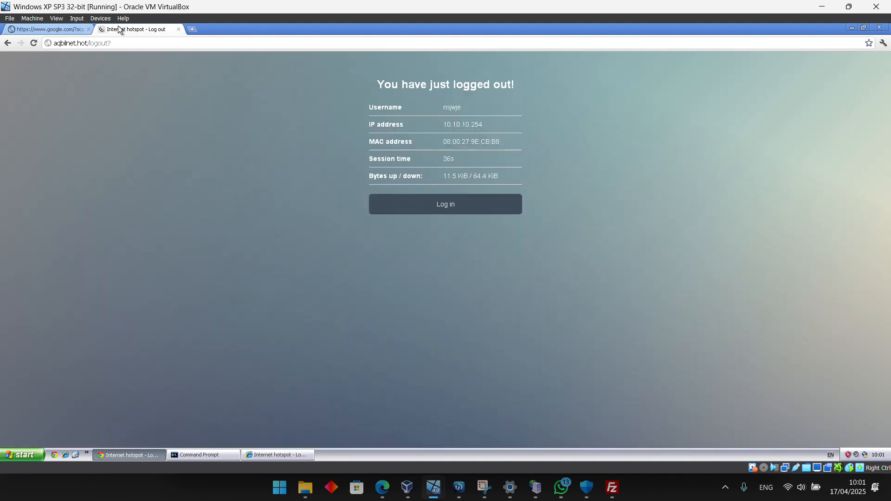
left_click(458, 214)
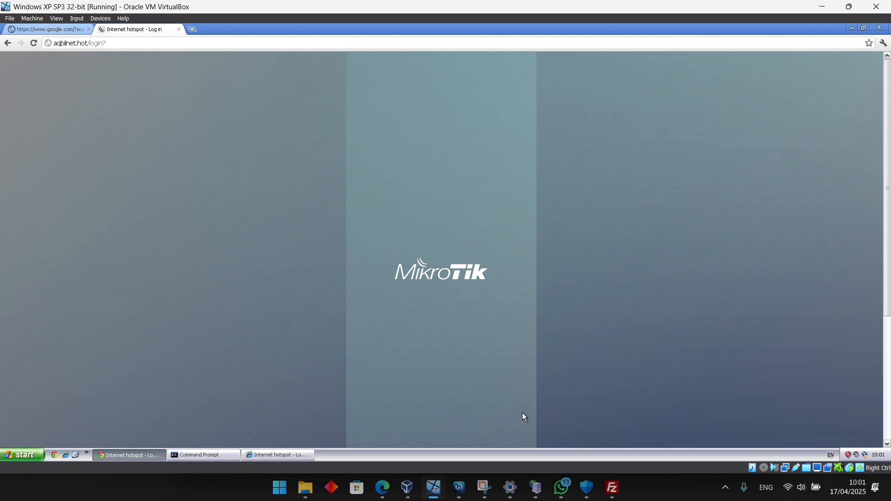
left_click(387, 493)
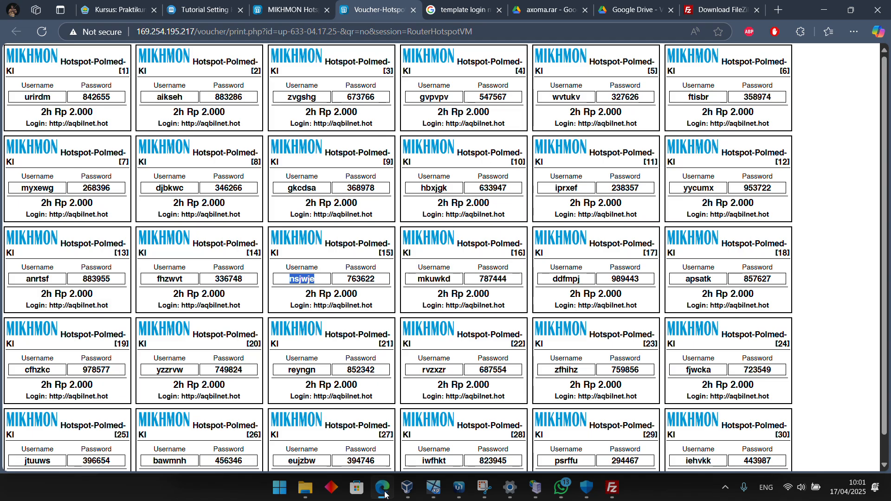
left_click(577, 11)
left_click(610, 5)
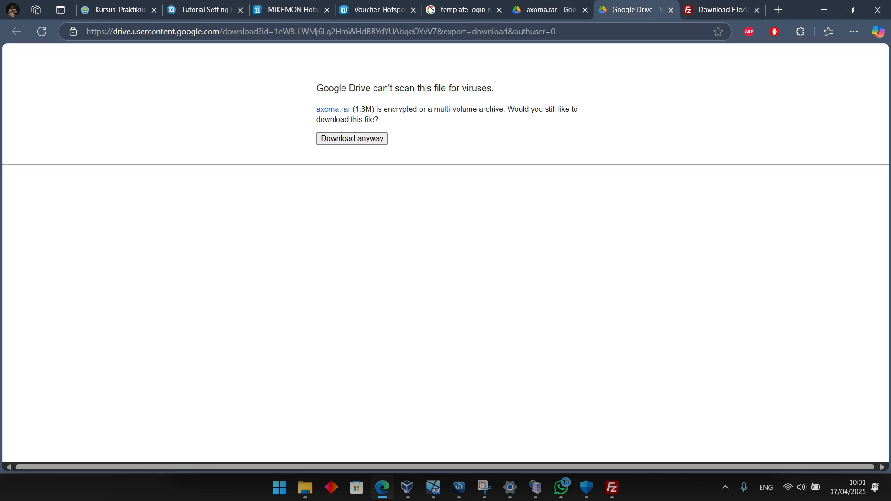
left_click(356, 10)
left_click(286, 10)
left_click(203, 15)
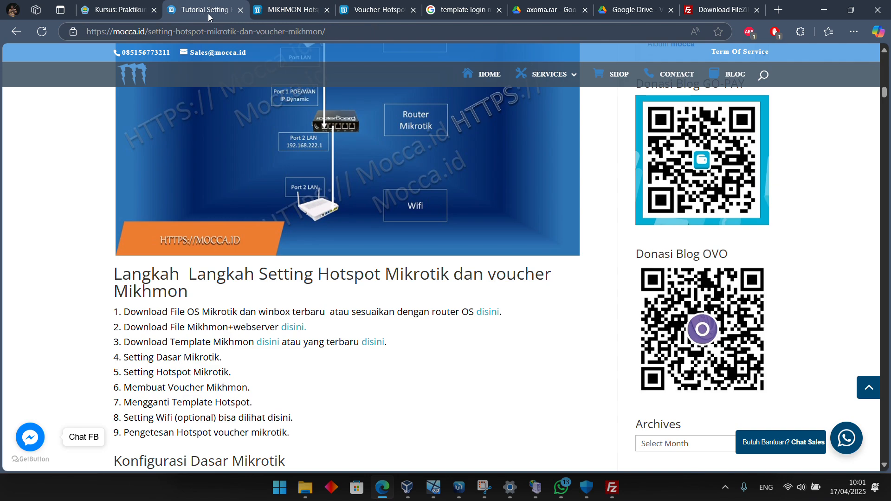
left_click(308, 16)
left_click(355, 8)
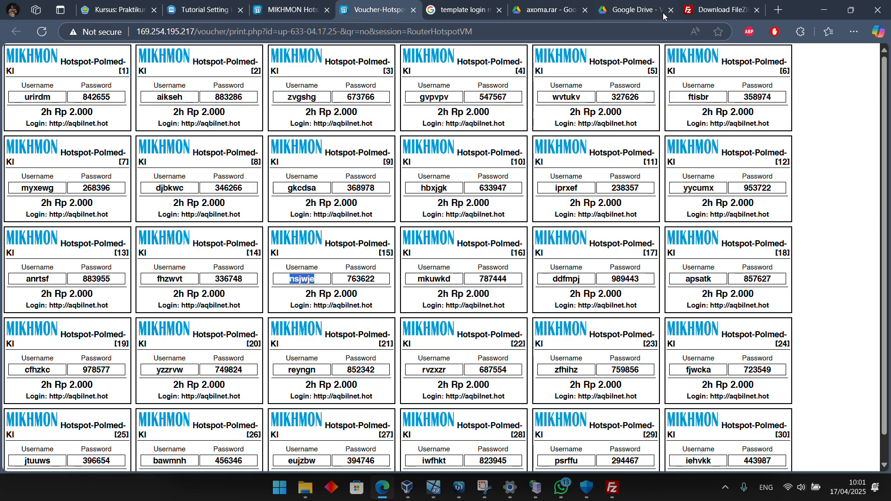
key("alt+Tab")
key("alt+Tab")
key("alt+Tab")
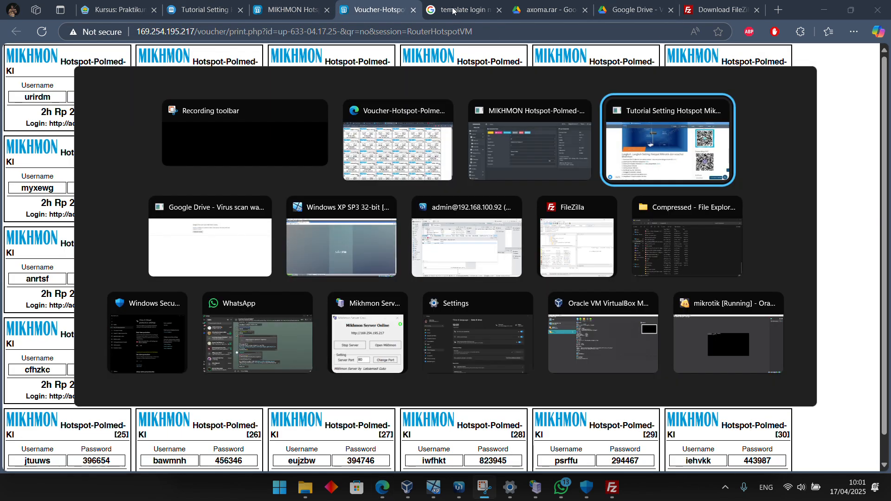
key("Left")
key("Left")
key("Down")
key("Down")
key("Up")
key("Up")
key("Right")
key("Down")
key("Down")
key("Left")
key("Left")
key("Left")
key("Left")
key("Left")
key("Up")
key("Right")
key("Right")
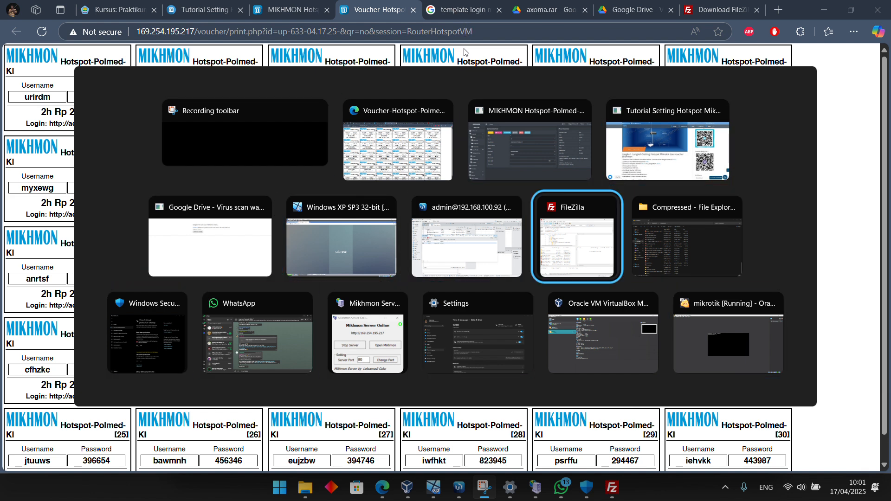
key("Up")
key("Left")
key("Left")
key("Right")
key("Right")
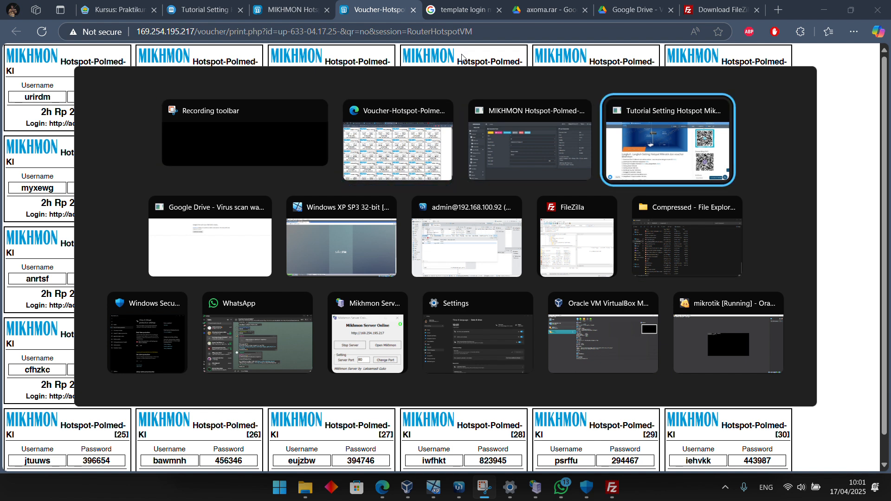
key("Down")
key("Left")
key("Left")
key("Right")
key("Right")
key("Right")
key("Right")
key("Up")
Search Google for "gerakanopensource axoma" and open the Gerakan Open Source article on responsive MikroTik hotspot login templates
left_click(731, 12)
left_click(636, 34)
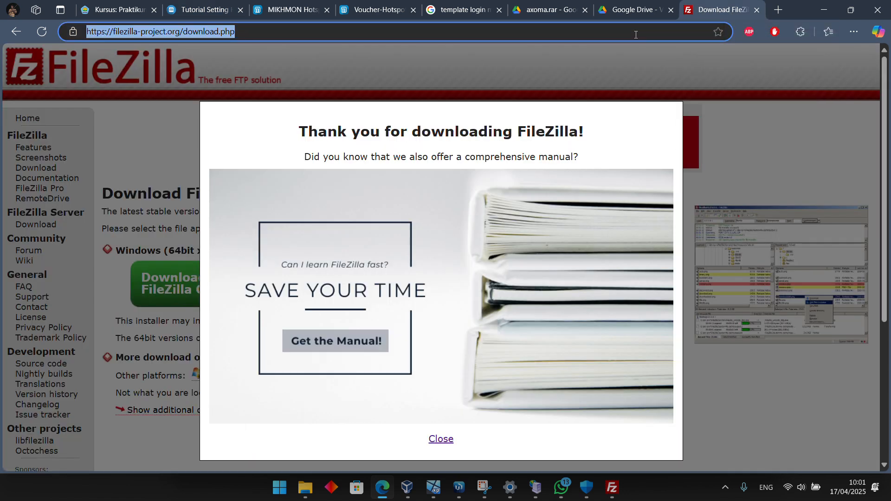
type("ge")
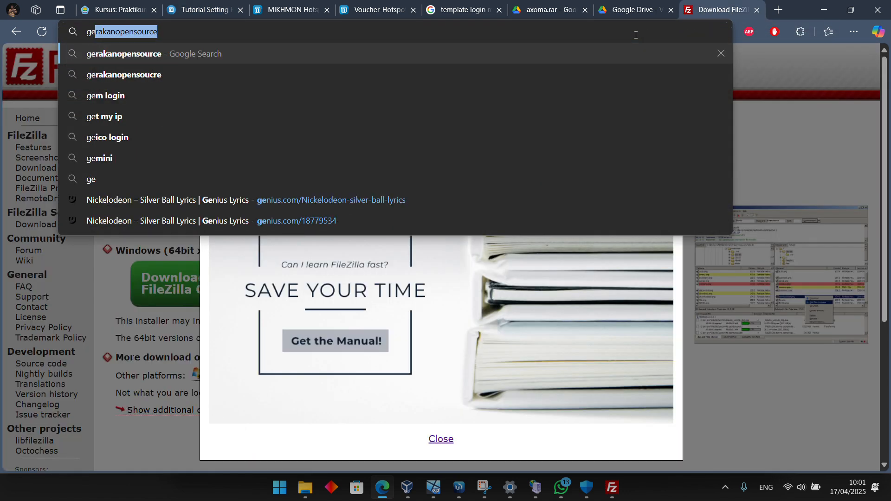
key("BackSpace")
key("Down")
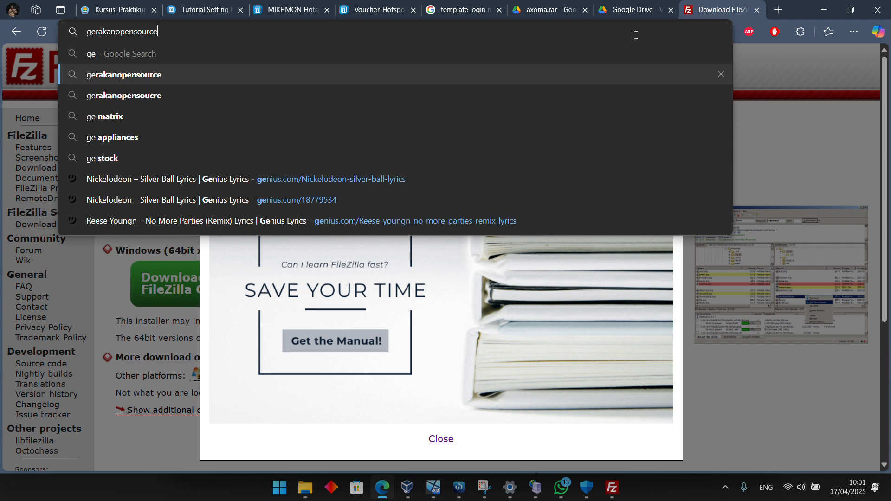
type("axoma")
key("Return")
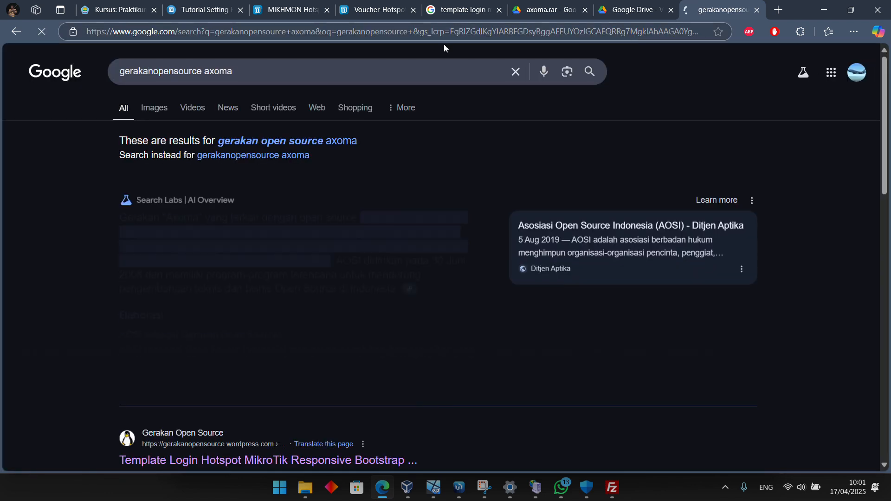
scroll(279, 284, "down", 4)
left_click(288, 265)
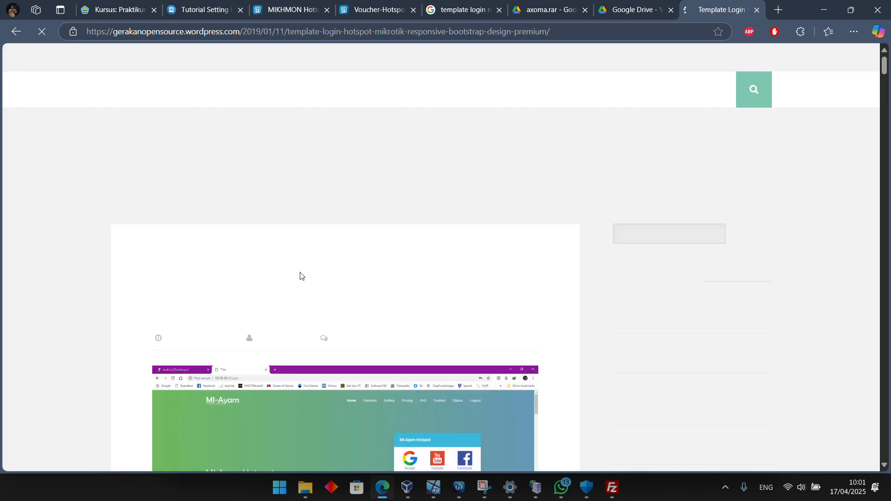
Look through the 2019 premium hotspot login templates, the closing notes and the related articles on the page
scroll(299, 274, "down", 6)
scroll(474, 309, "down", 15)
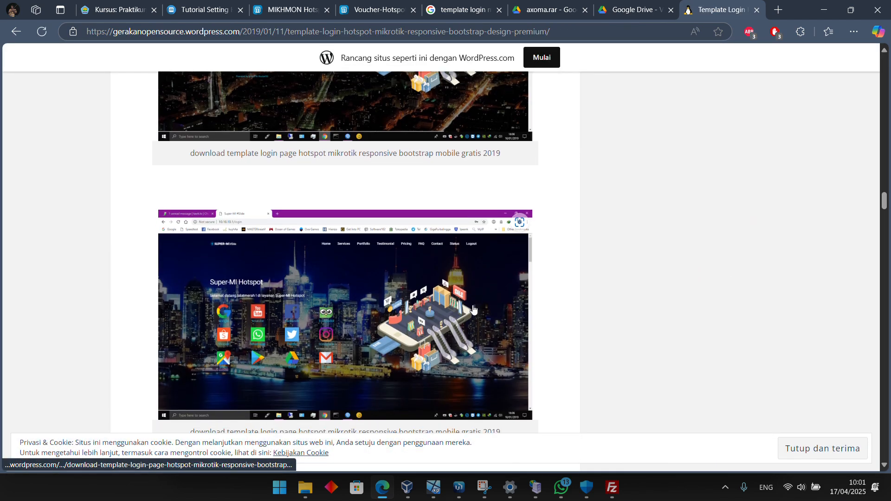
scroll(472, 306, "down", 20)
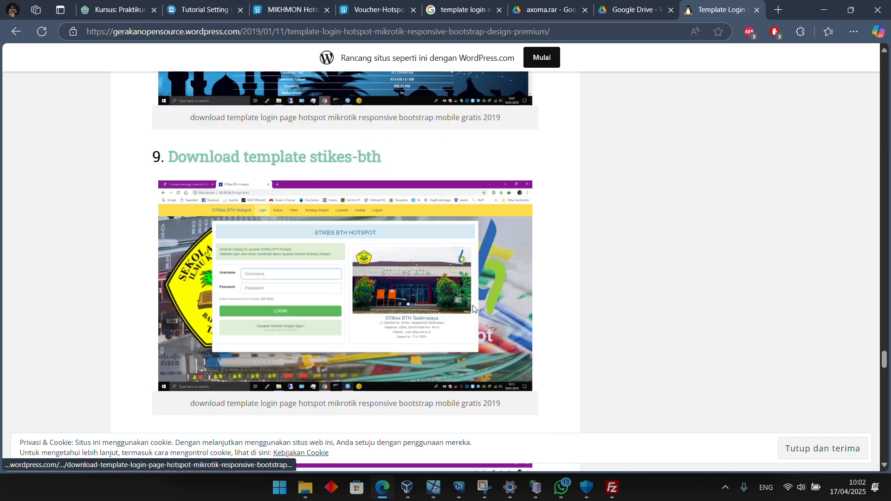
scroll(462, 288, "down", 8)
scroll(462, 288, "up", 20)
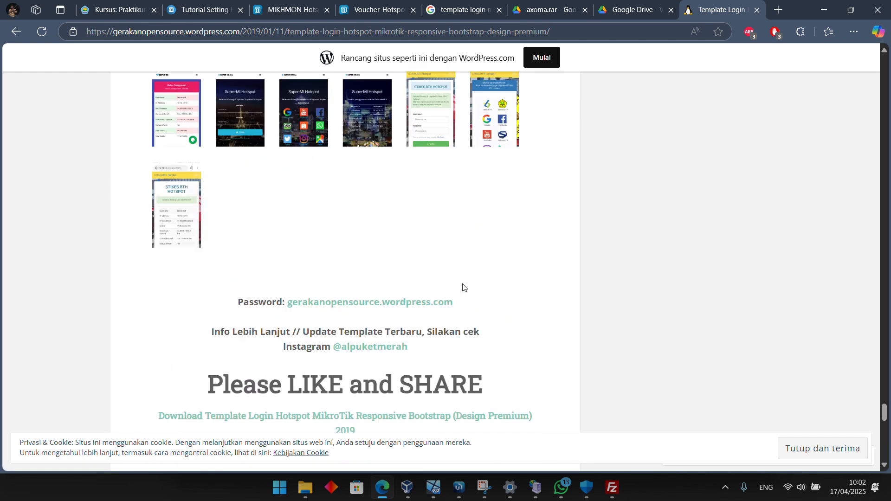
scroll(463, 287, "up", 3)
scroll(462, 287, "down", 20)
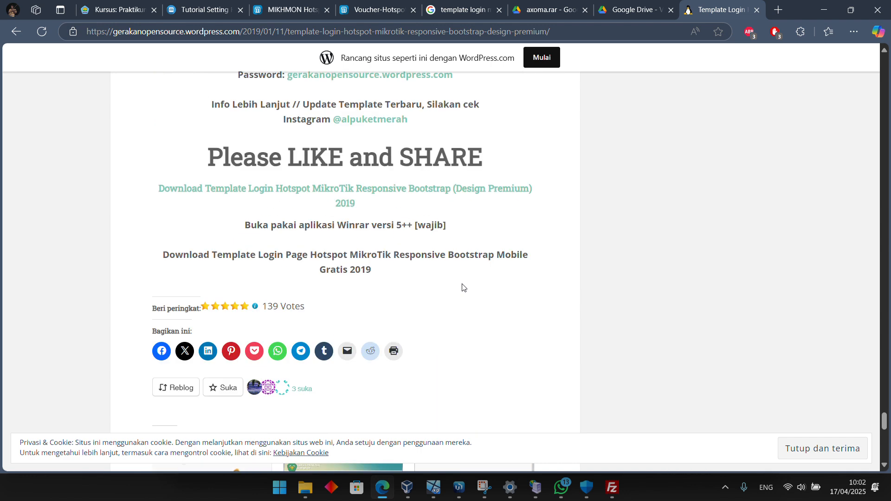
scroll(463, 288, "down", 2)
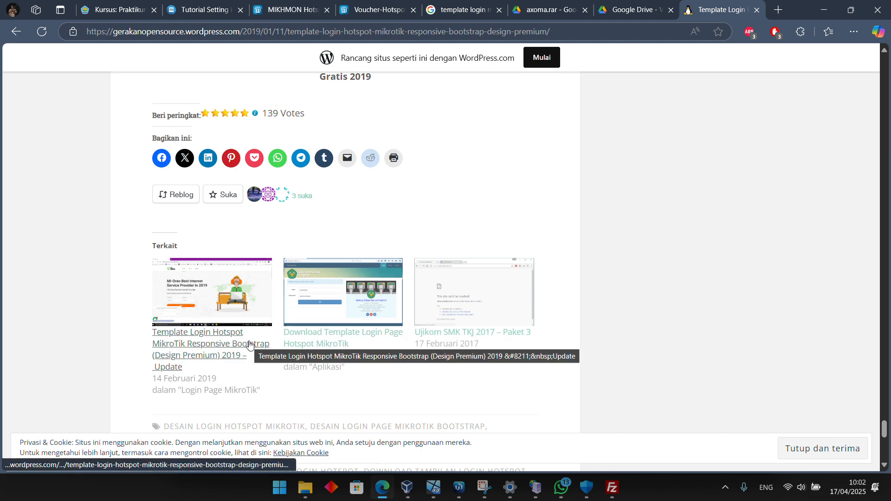
Open the related article "Download Template Login Page Hotspot MikroTik" and look through its login page previews
left_click(308, 346)
scroll(438, 304, "down", 15)
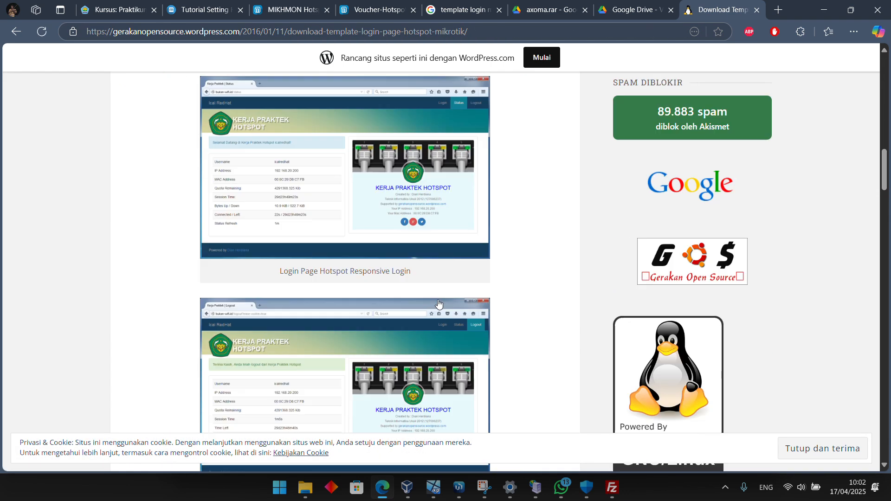
scroll(439, 304, "down", 20)
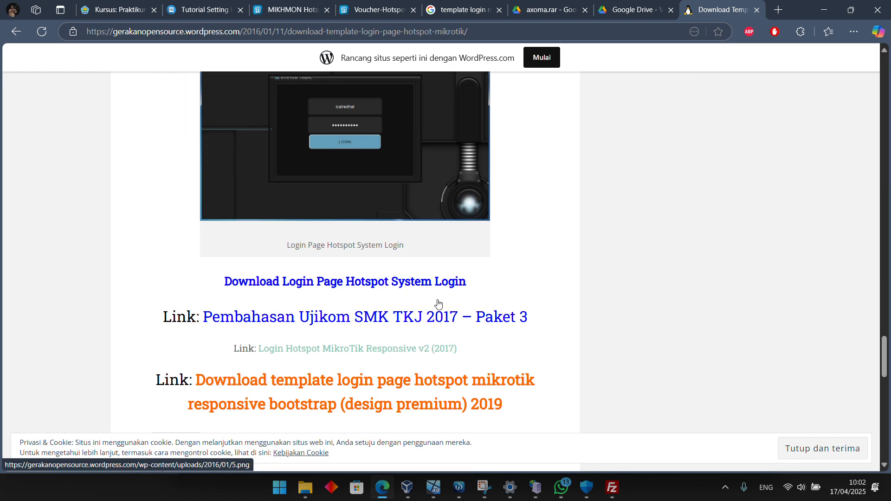
Try to open the linked "Login Hotspot MikroTik Responsive v2 (2017)" page, and return to the template article
scroll(355, 279, "up", 8)
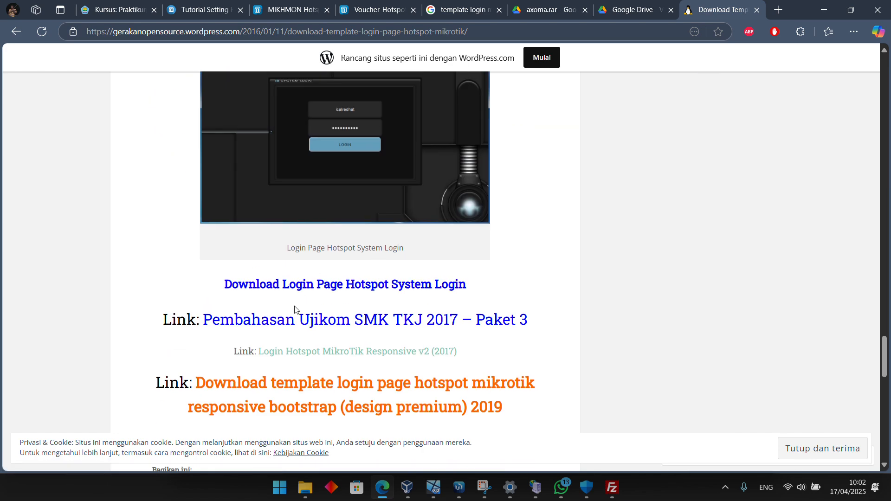
scroll(295, 309, "down", 2)
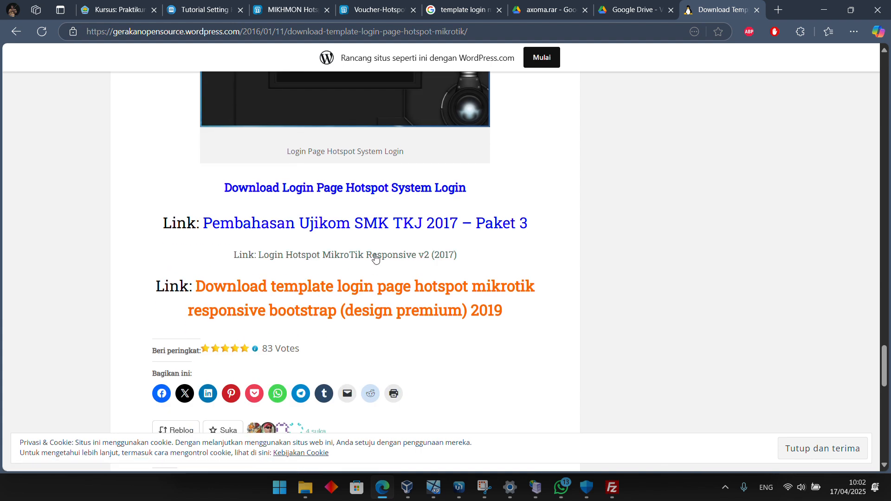
left_click(376, 259)
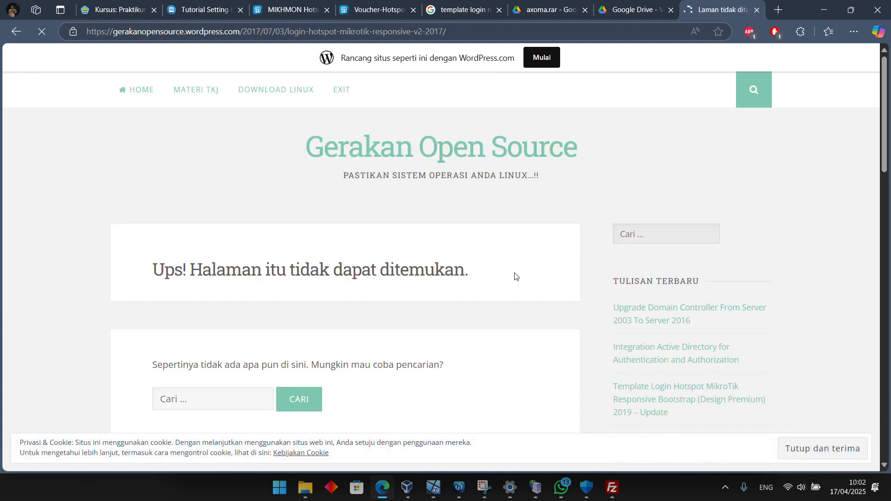
key("alt+Left")
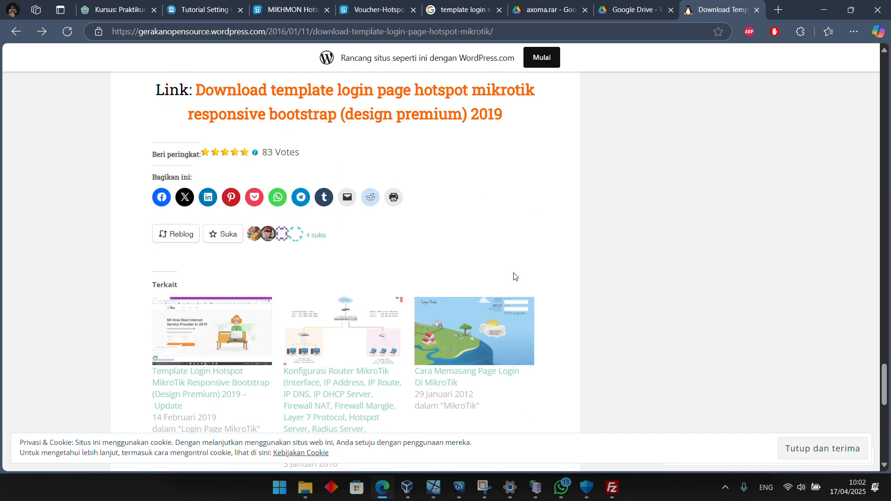
Compare the remaining login page templates and download the Bukan Wifi.Id template archive from Google Drive to the Compressed downloads folder
scroll(514, 276, "up", 10)
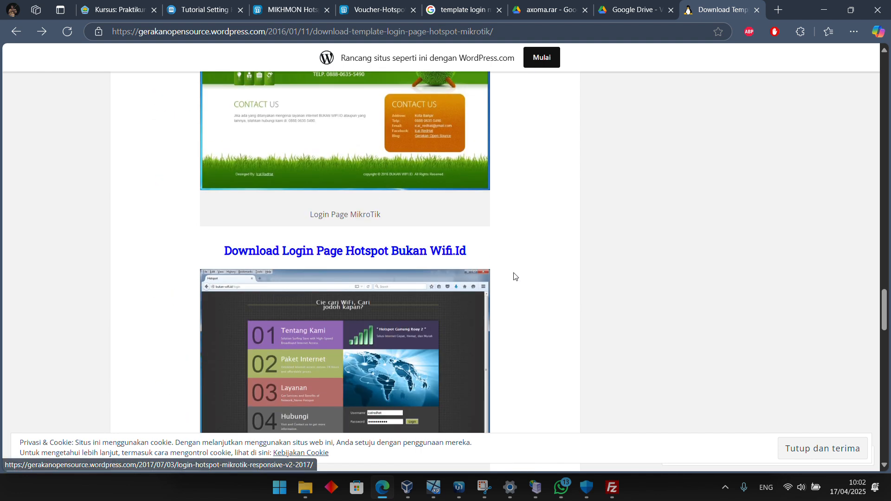
scroll(514, 277, "down", 4)
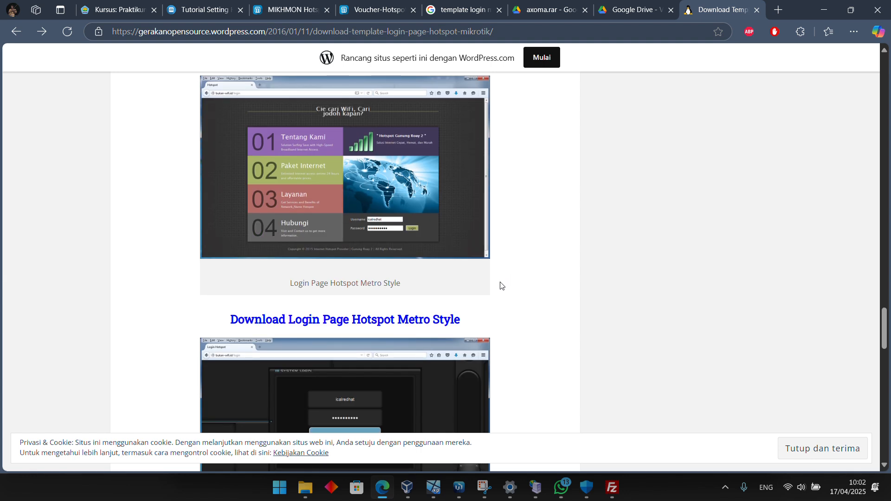
scroll(495, 265, "down", 4)
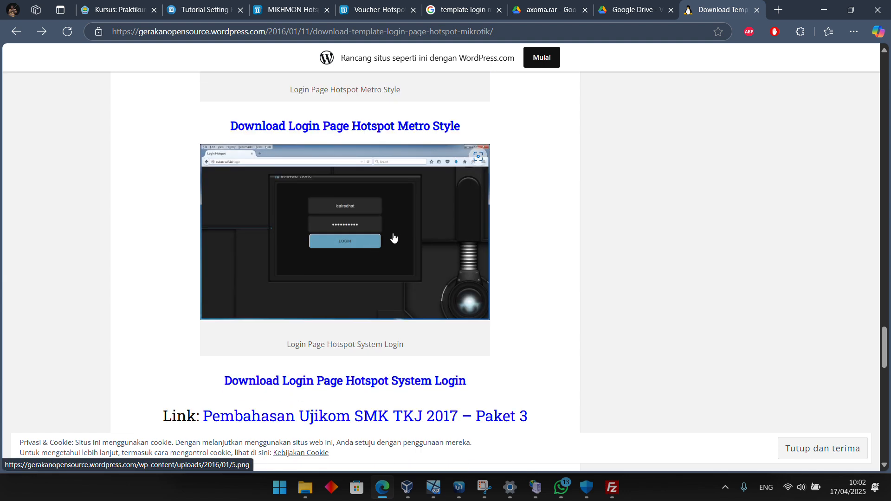
scroll(394, 239, "up", 6)
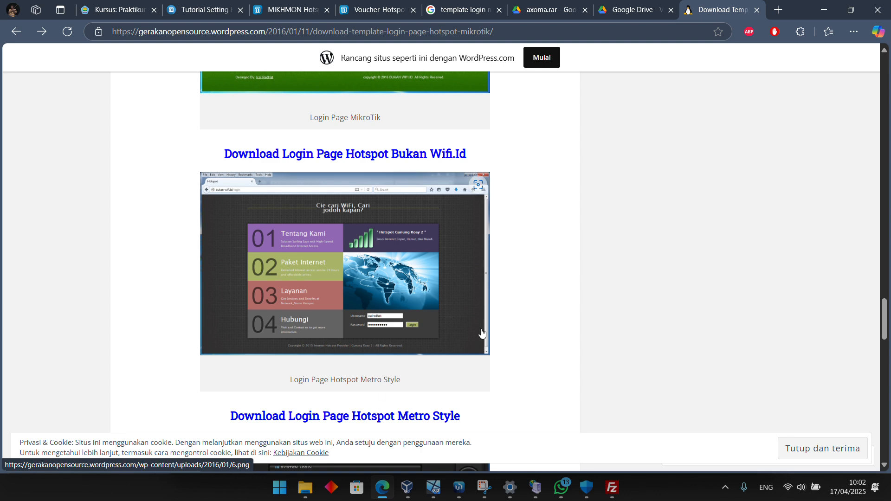
scroll(367, 334, "down", 2)
scroll(356, 324, "up", 4)
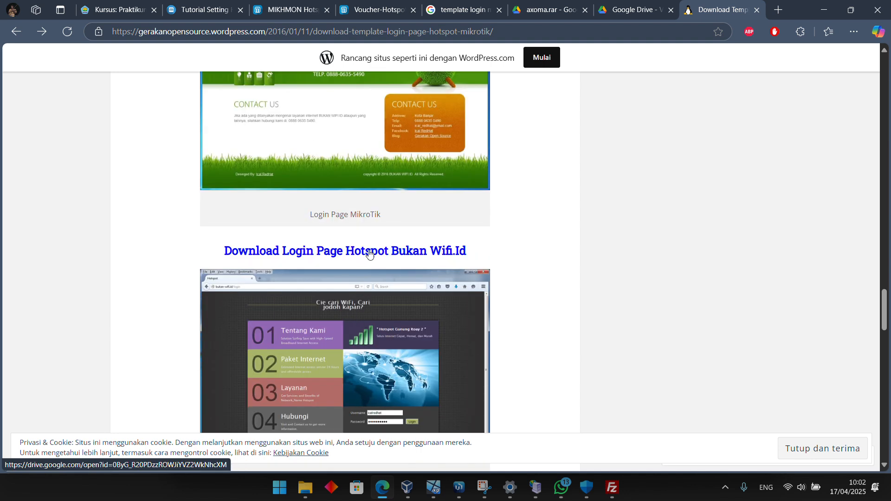
left_click(369, 251)
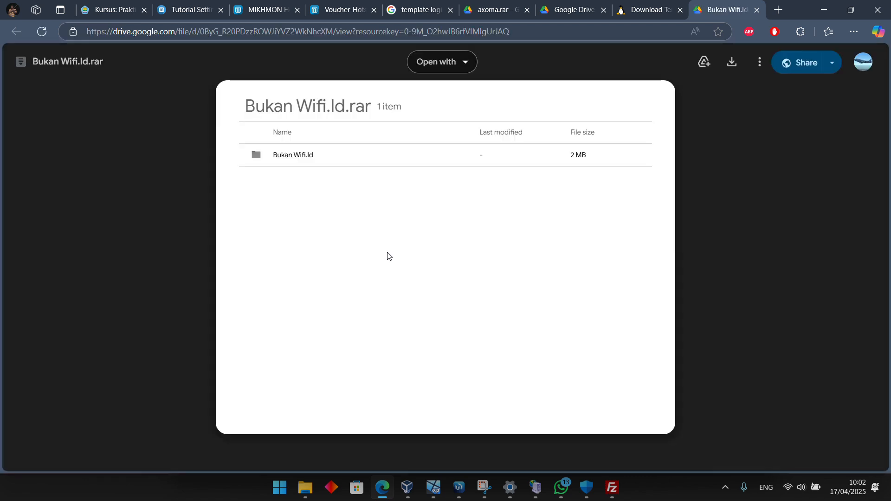
left_click(732, 62)
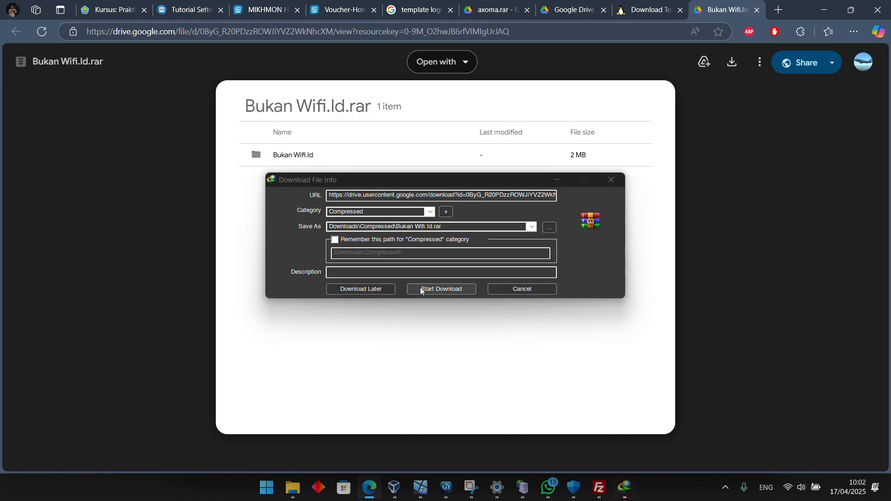
left_click(422, 289)
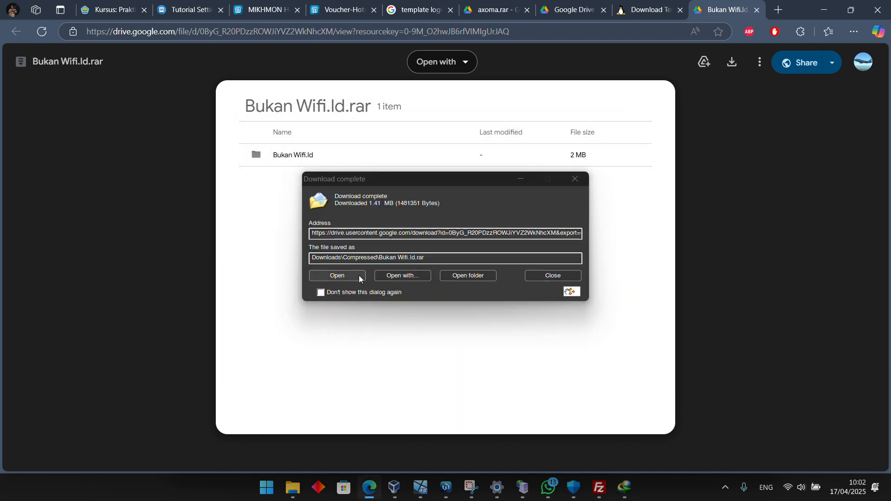
left_click(531, 277)
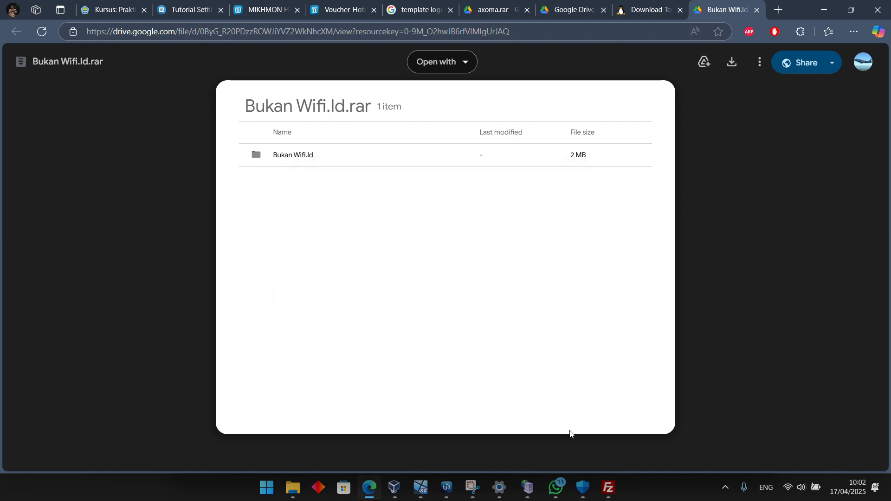
Switch to FileZilla and reconnect to the router's FTP server at 192.168.100.92 with the saved login details
left_click(619, 495)
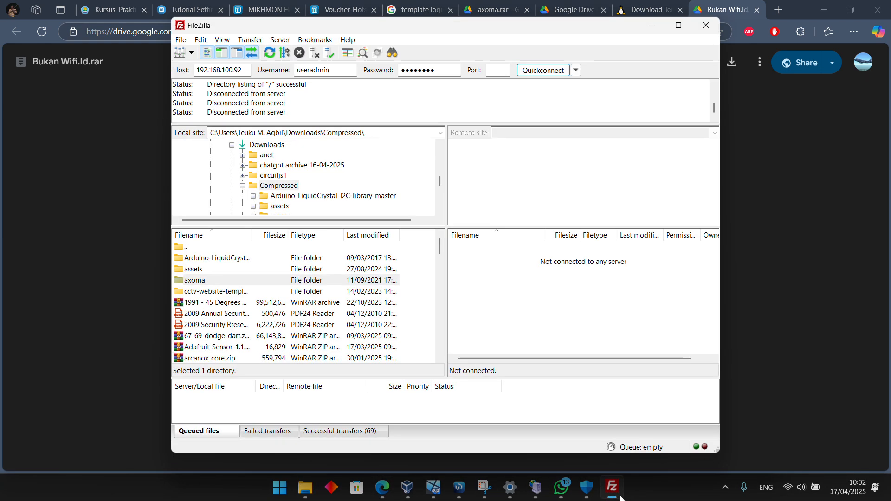
left_click(544, 70)
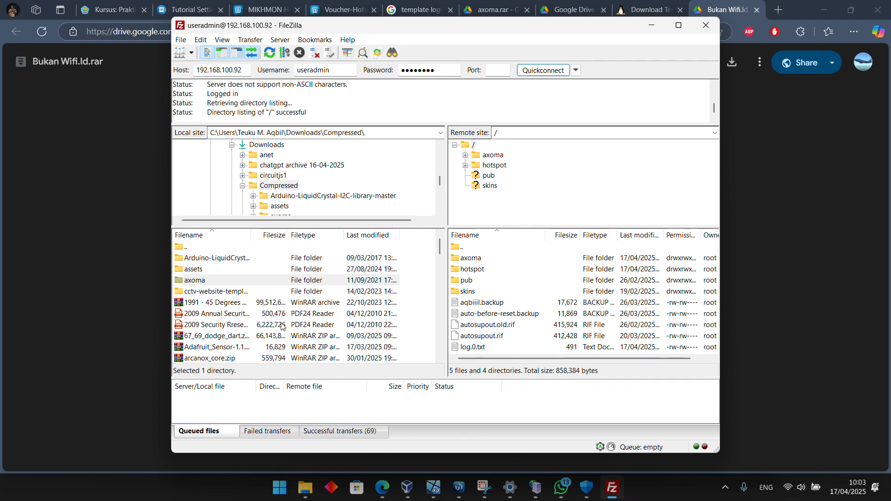
Open the downloaded Bukan Wifi.Id archive from the Compressed folder to inspect its contents, and close it again
mouse_move(384, 492)
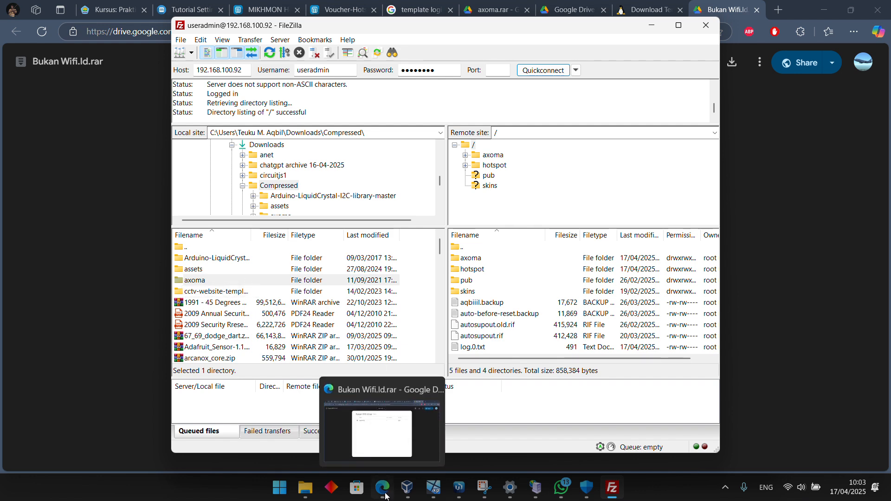
mouse_move(376, 433)
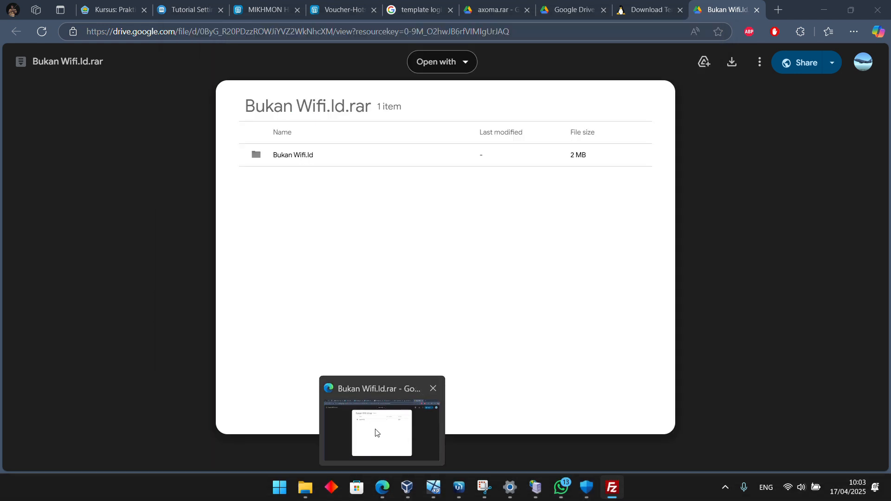
left_click(305, 487)
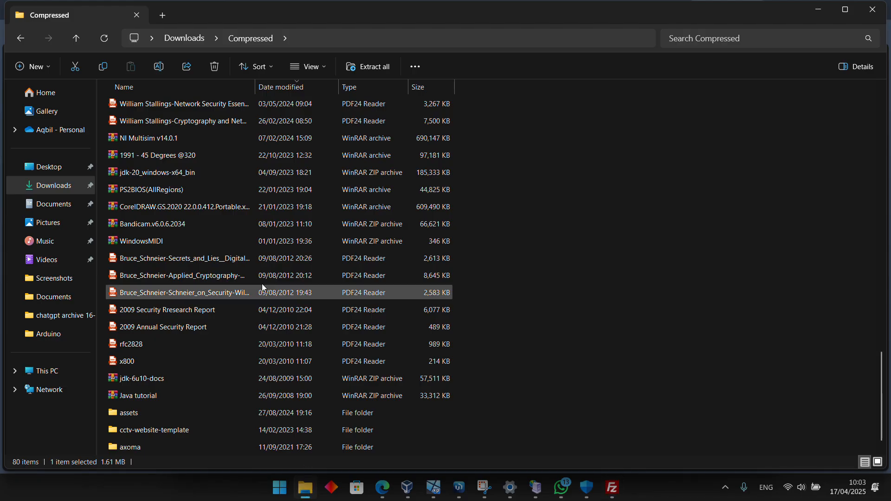
scroll(263, 288, "up", 20)
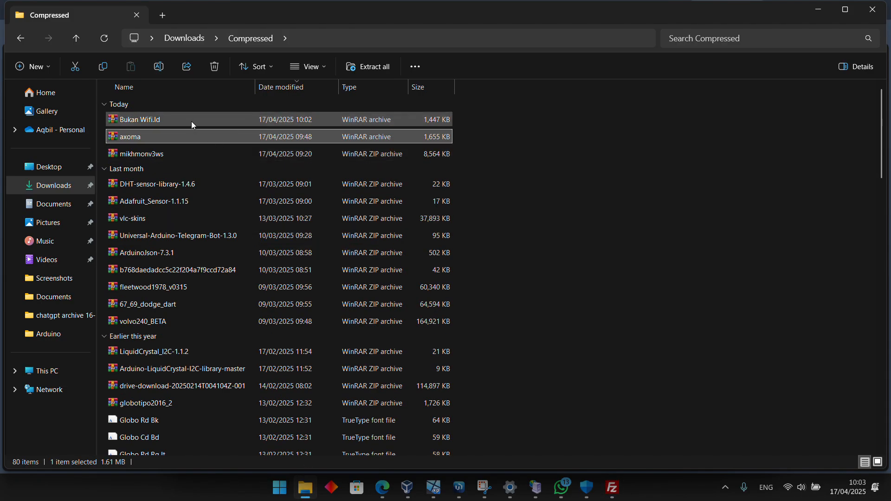
left_click(191, 122)
double_click(192, 124)
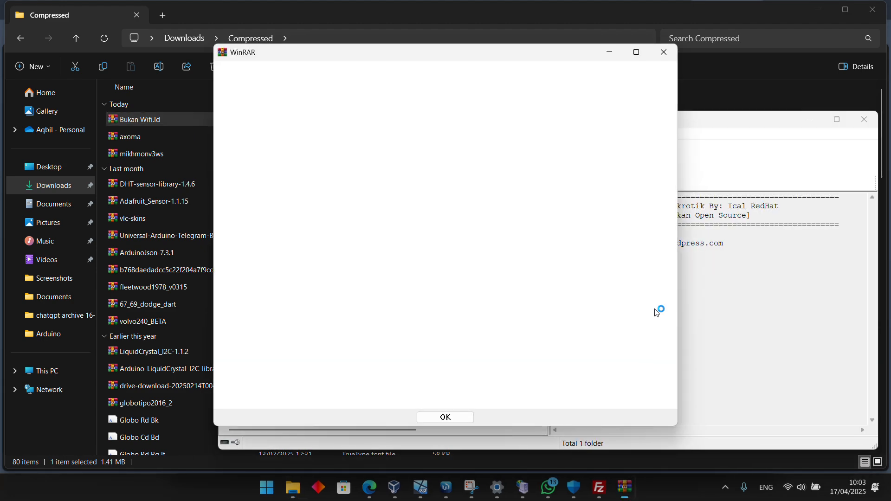
left_click(436, 422)
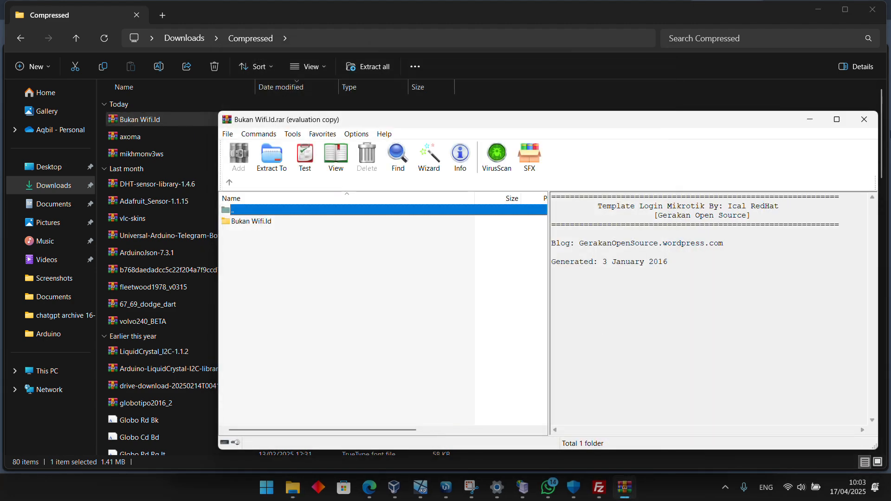
key("Escape")
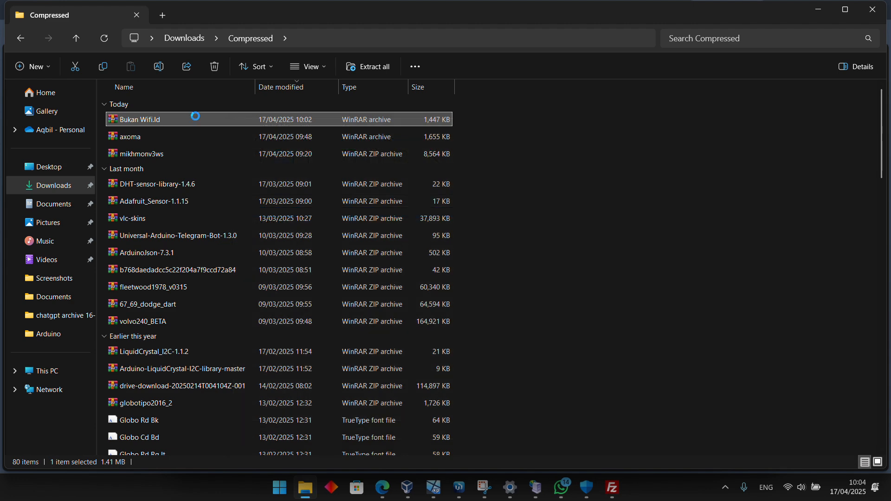
Extract the Bukan Wifi.Id archive into the Compressed folder and locate the extracted folder
right_click(196, 119)
left_click(233, 191)
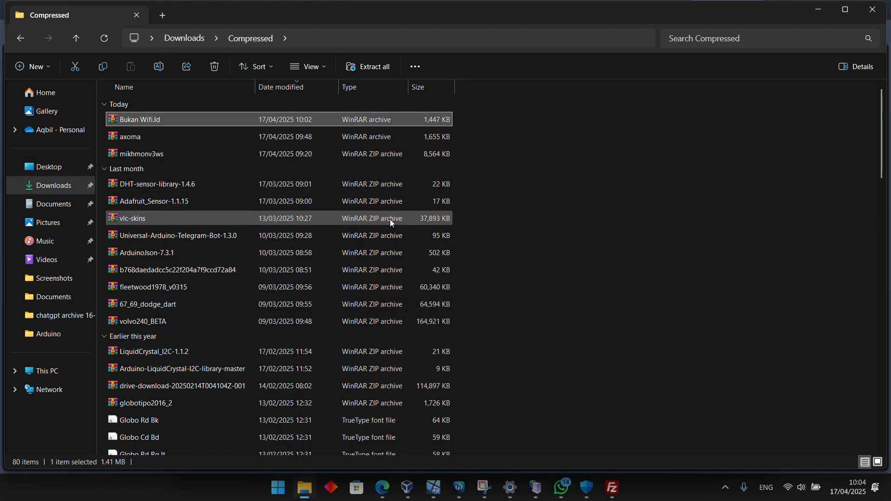
scroll(362, 280, "down", 20)
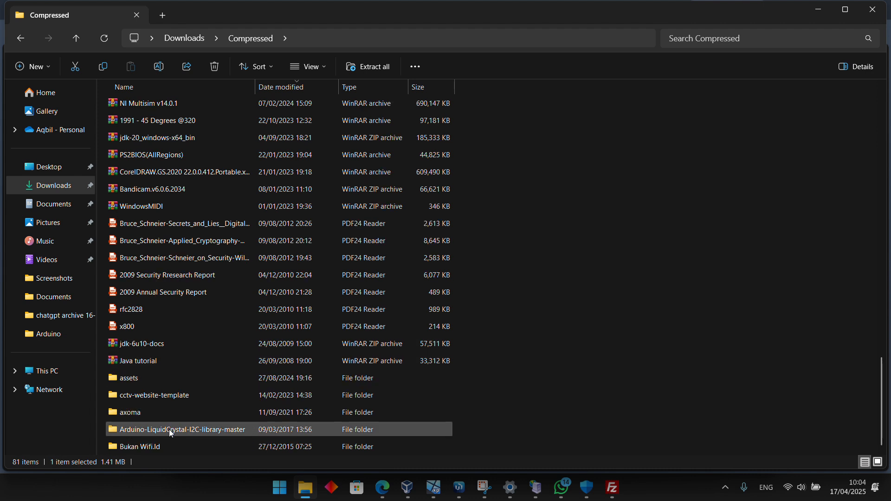
mouse_move(407, 489)
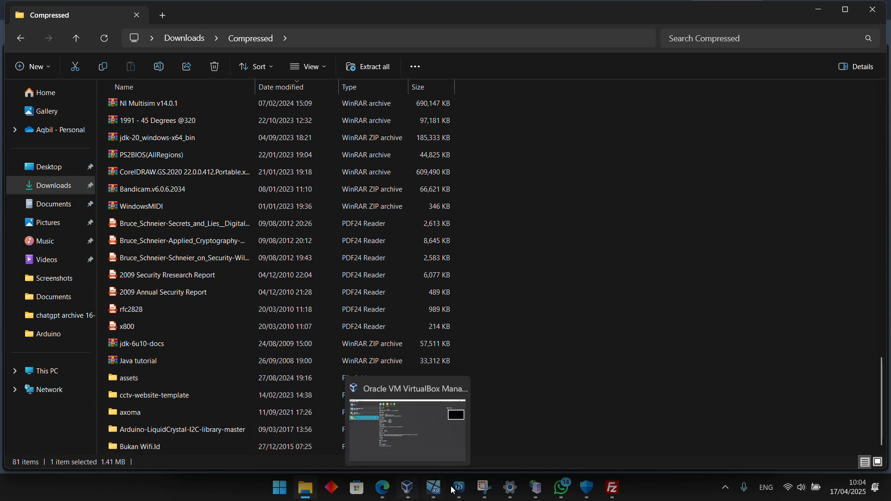
mouse_move(489, 489)
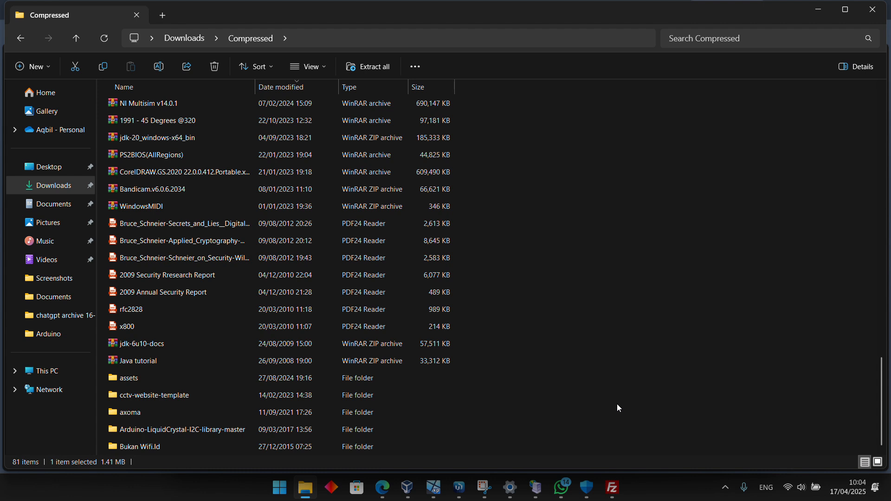
Switch to FileZilla and reload the local Compressed folder by leaving it and opening it again
left_click(612, 488)
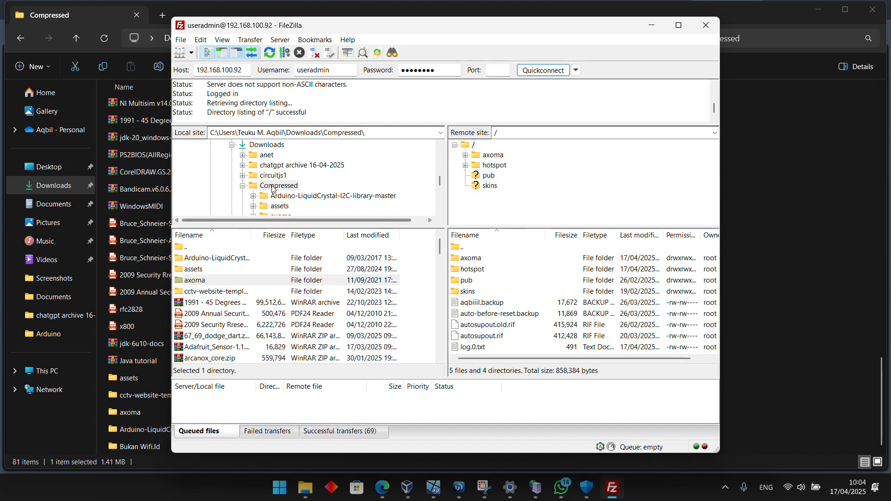
double_click(185, 247)
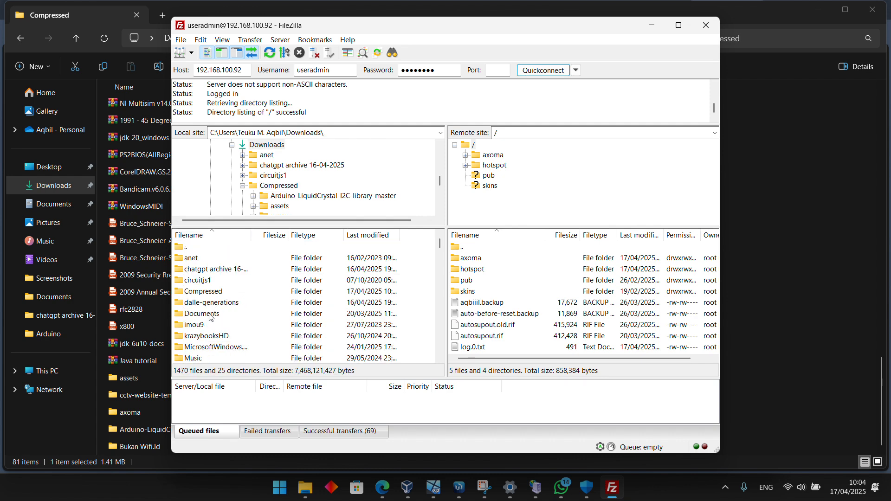
double_click(216, 292)
Try to upload the local Bukan Wifi.Id folder onto the parent entry of the router's root directory
left_click_drag(216, 292, 493, 251)
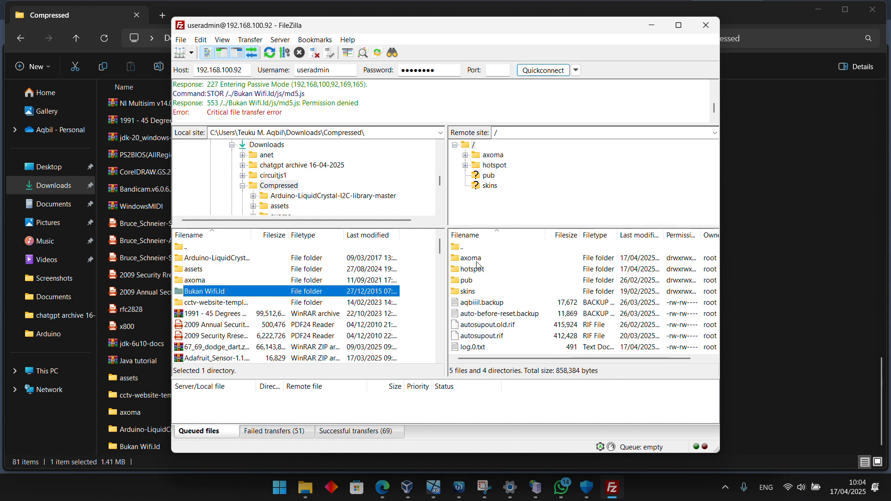
scroll(498, 264, "right", 1)
scroll(492, 336, "left", 1)
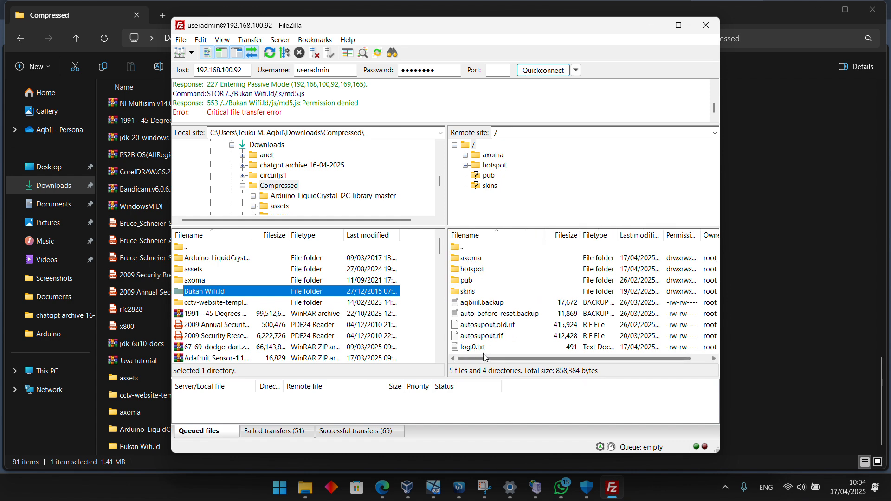
Look through the router's axoma and hotspot folders over FTP, and return to the root directory
double_click(469, 248)
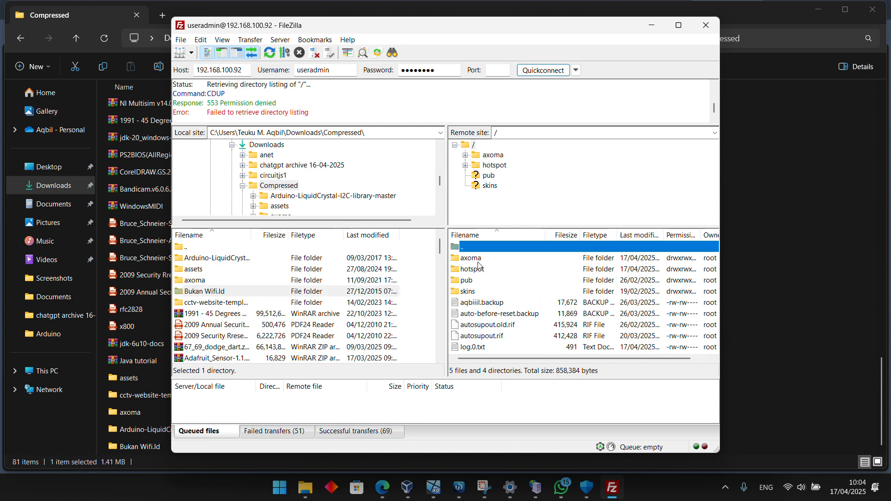
double_click(479, 261)
scroll(478, 266, "down", 2)
scroll(478, 267, "up", 2)
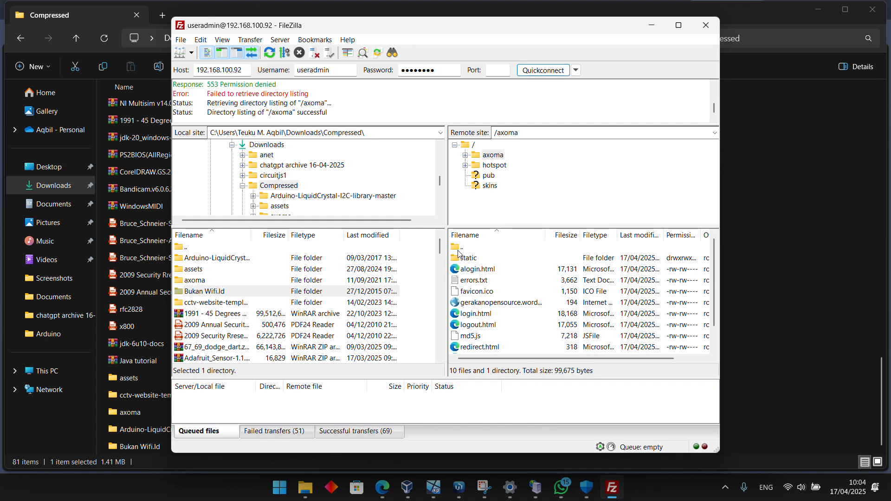
key("BackSpace")
double_click(478, 272)
key("BackSpace")
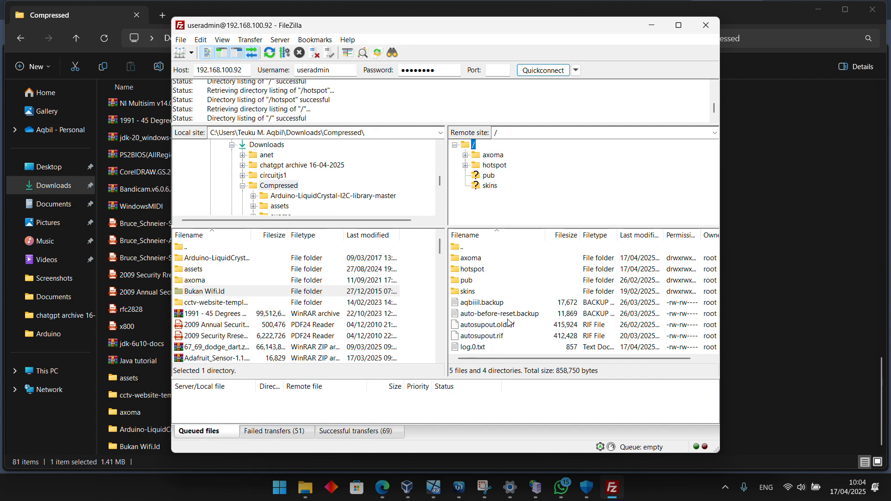
scroll(507, 324, "right", 2)
scroll(507, 323, "left", 2)
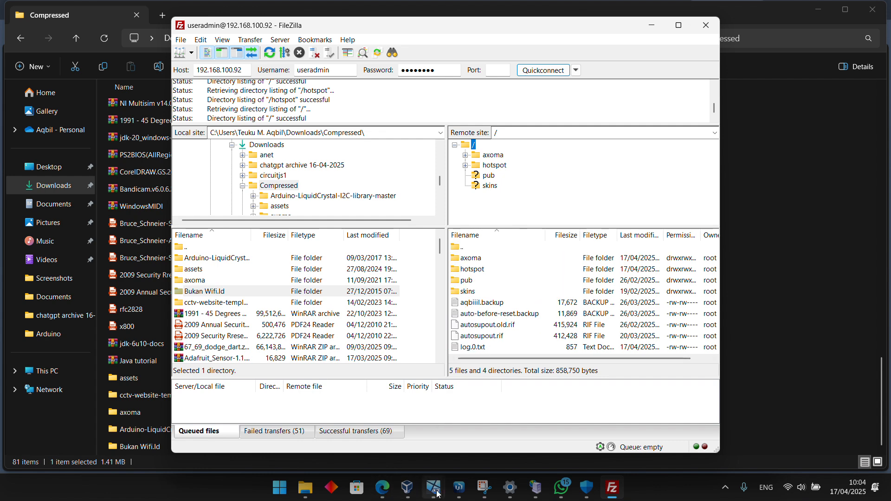
Switch to WinBox and examine the hotspot, axoma and pub directories in the router's file list
left_click(451, 457)
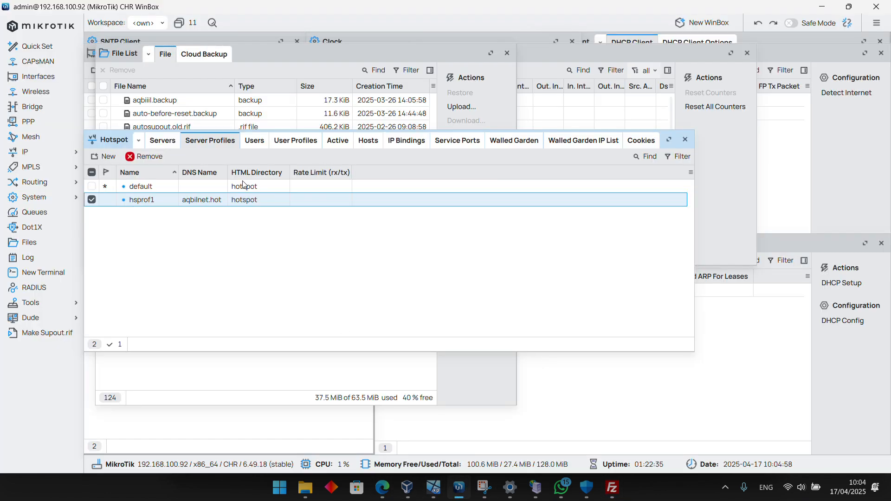
left_click(261, 62)
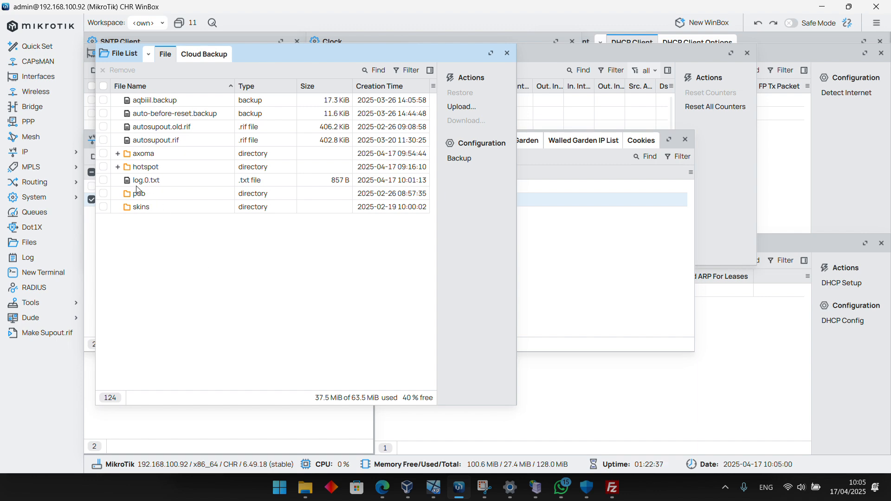
left_click(118, 167)
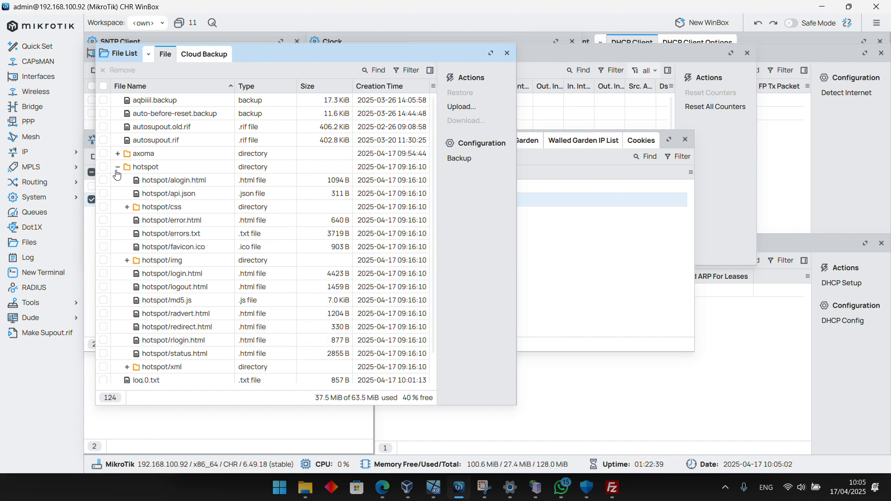
scroll(159, 266, "down", 1)
scroll(160, 269, "up", 2)
left_click(118, 153)
scroll(140, 294, "down", 5)
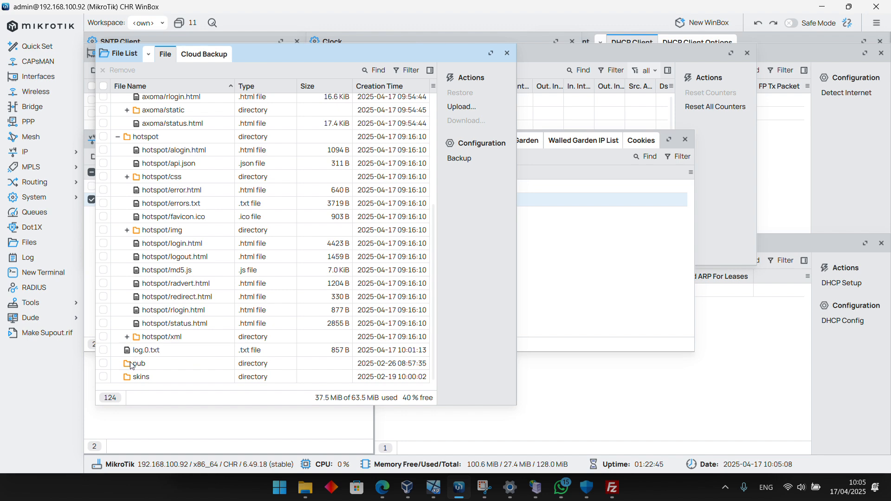
left_click(148, 368)
double_click(149, 368)
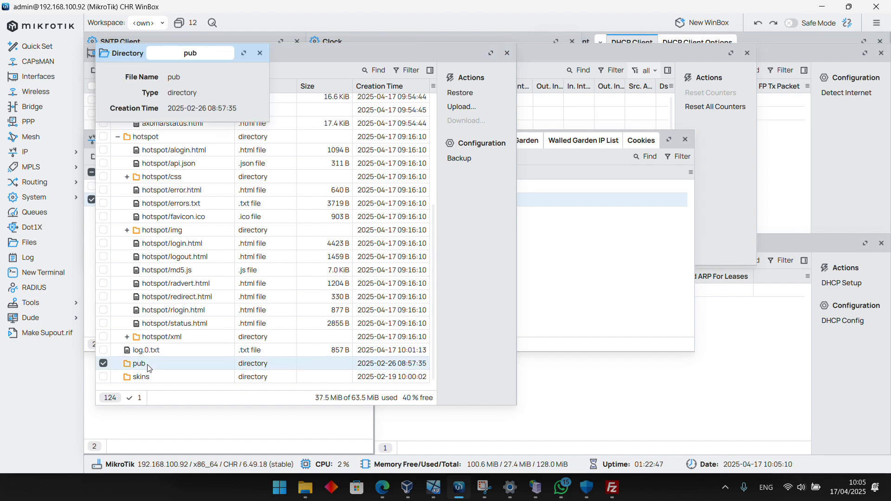
left_click(255, 55)
Switch back to FileZilla and inspect the contents of the router's skins and pub folders
left_click(305, 487)
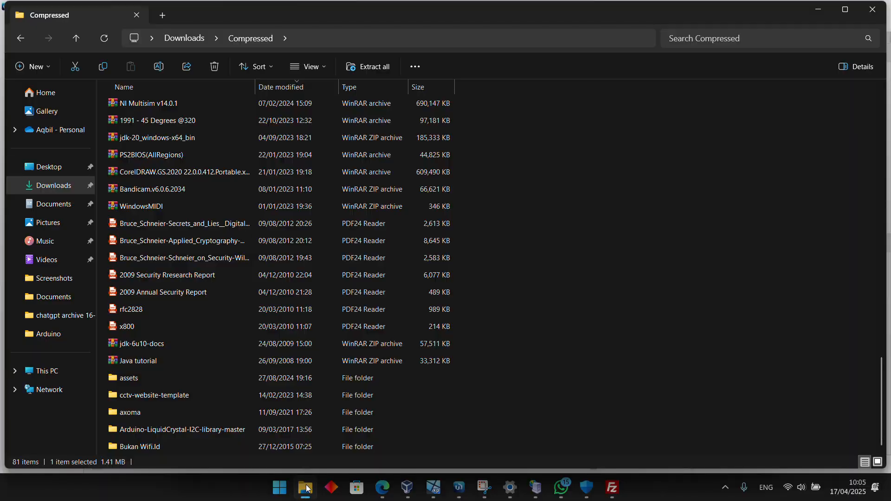
left_click(305, 487)
left_click(612, 489)
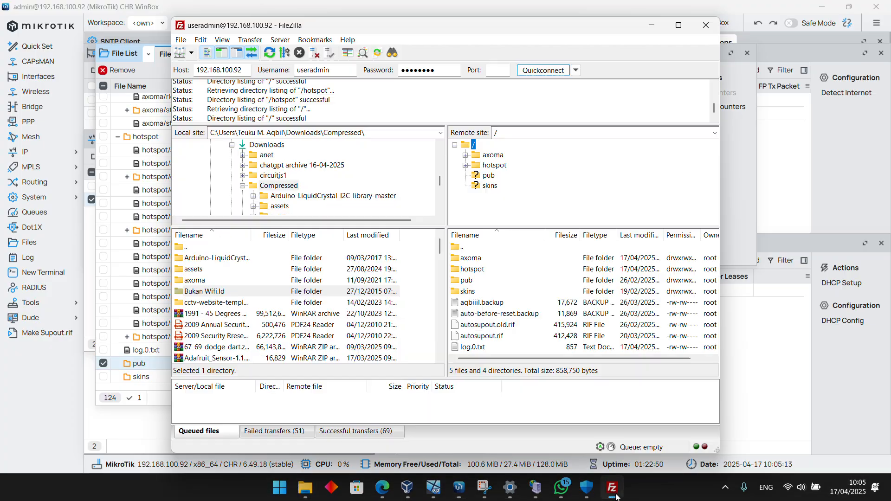
double_click(468, 292)
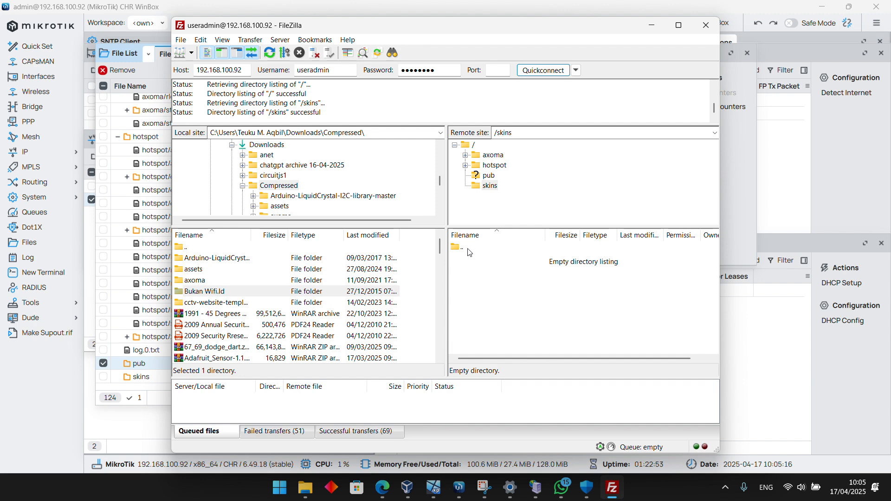
double_click(468, 247)
double_click(471, 278)
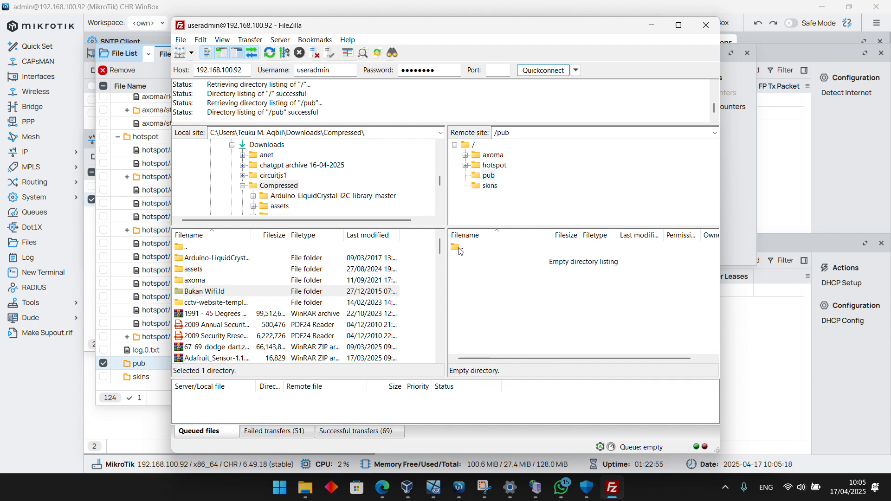
Return to the router's root directory in a maximized FileZilla window and upload the Bukan Wifi.Id folder there
double_click(461, 247)
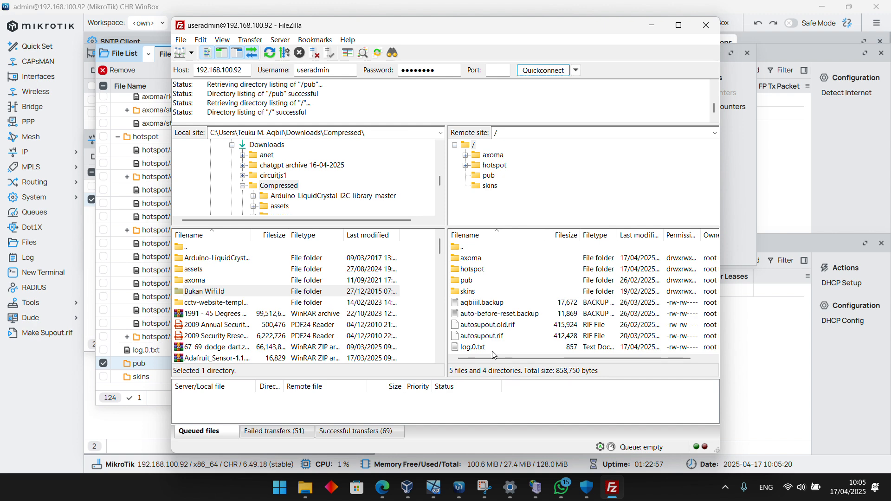
left_click(678, 25)
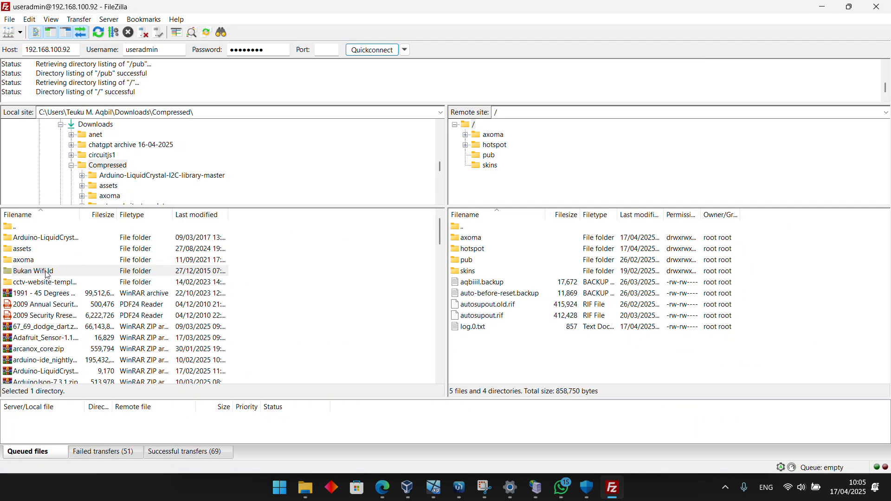
left_click_drag(47, 276, 513, 358)
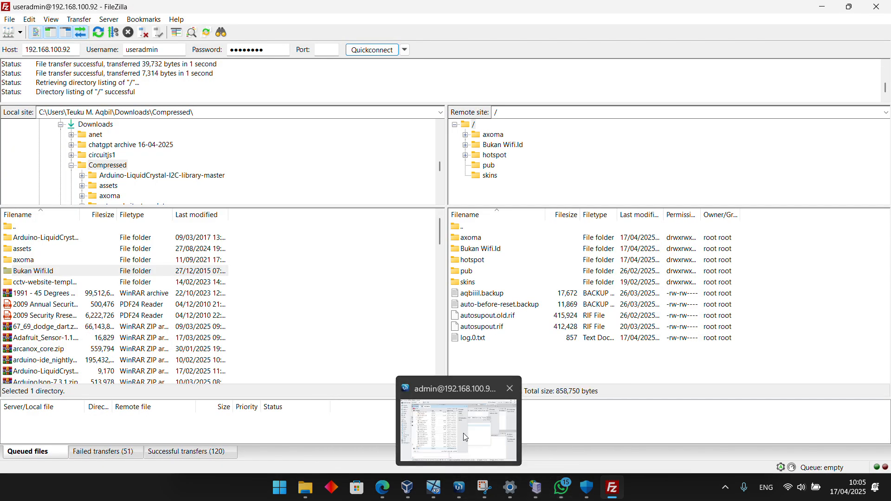
Switch to WinBox and check the router's file list for the uploaded Bukan Wifi.Id directory
left_click(460, 487)
left_click(118, 150)
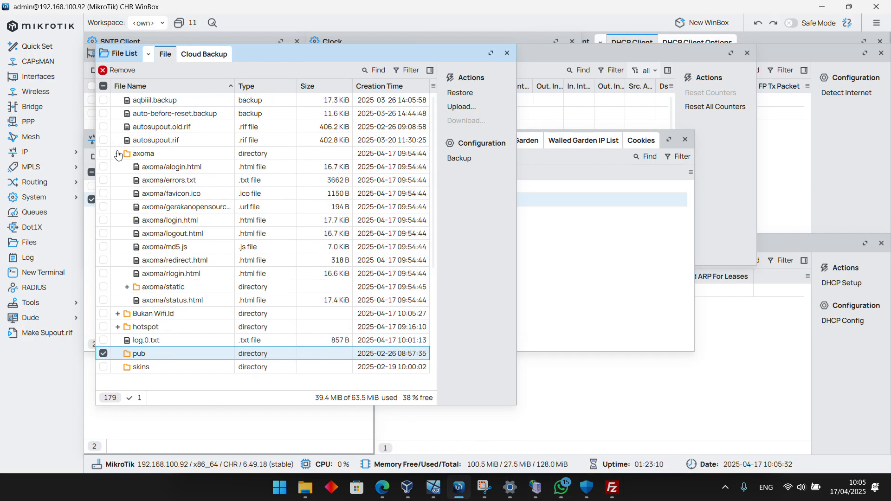
left_click(117, 153)
Set the HTML Directory of the hsprof1 hotspot server profile to Bukan Wifi.Id and save the profile
left_click(576, 286)
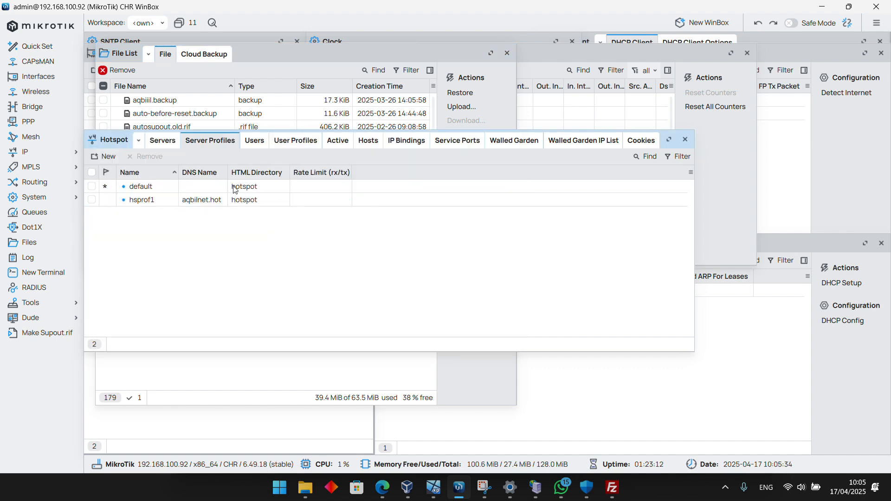
left_click(191, 204)
double_click(165, 204)
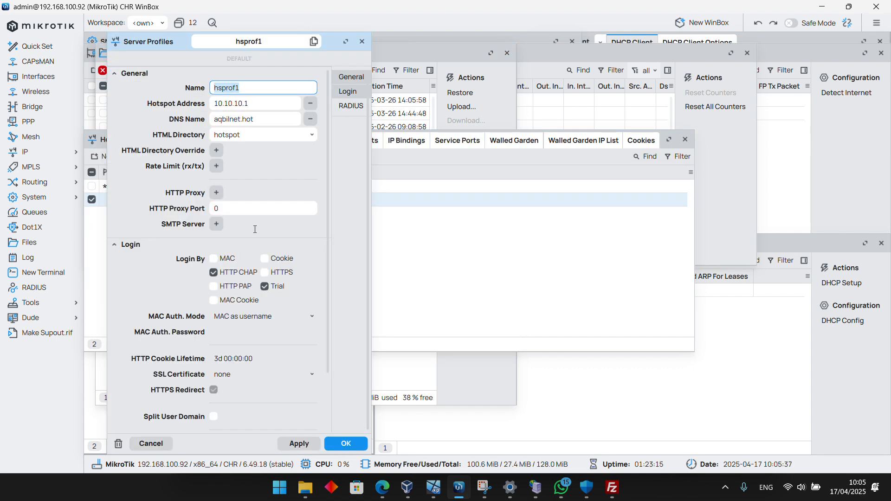
left_click(307, 138)
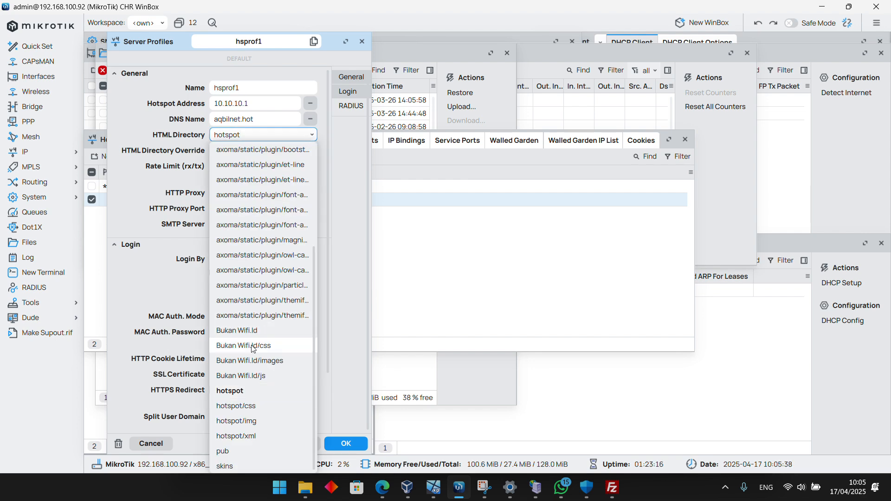
left_click(243, 330)
left_click(299, 443)
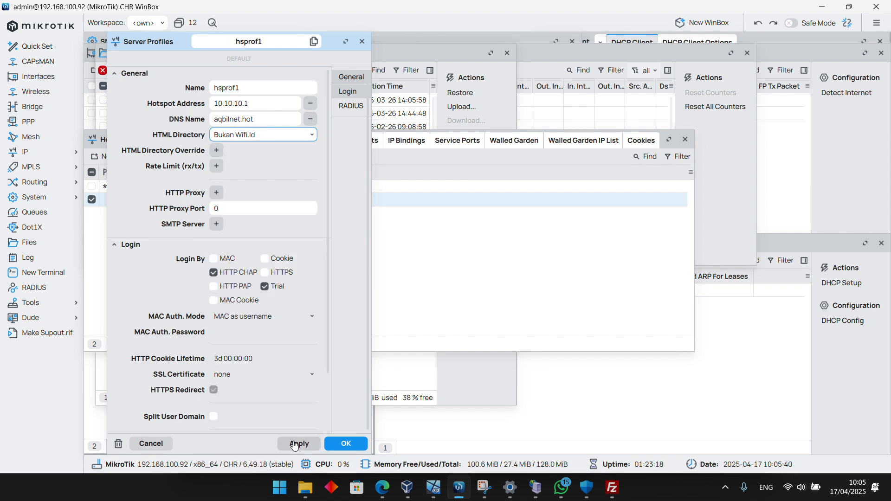
left_click(350, 441)
Switch to the Windows XP virtual machine and reload the aqbilnet.hot login page to check the Bukan Wifi.Id template
left_click(384, 487)
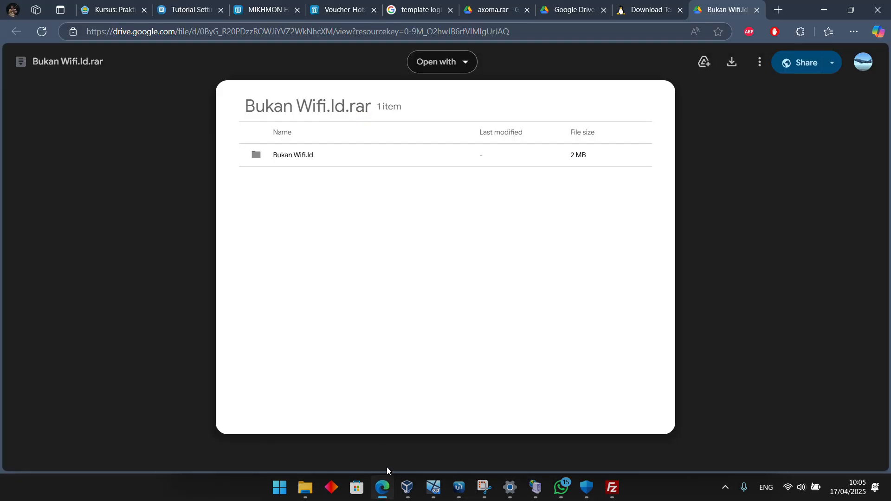
mouse_move(434, 489)
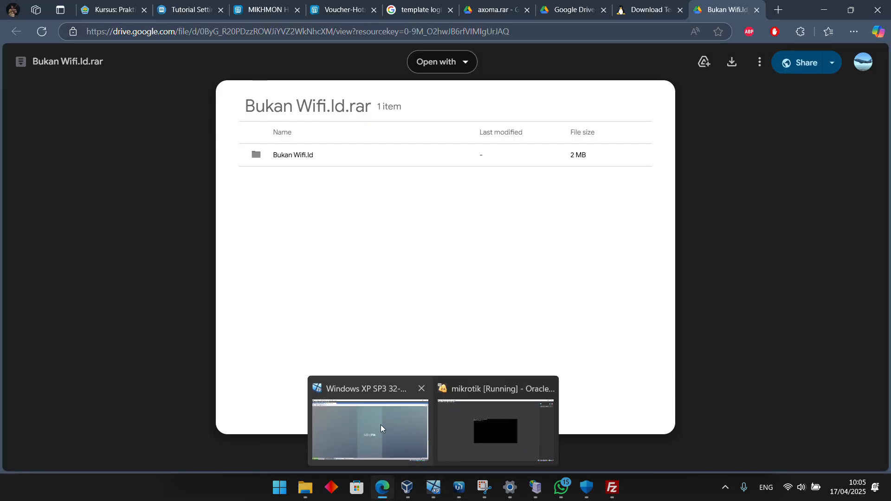
left_click(381, 424)
left_click(36, 45)
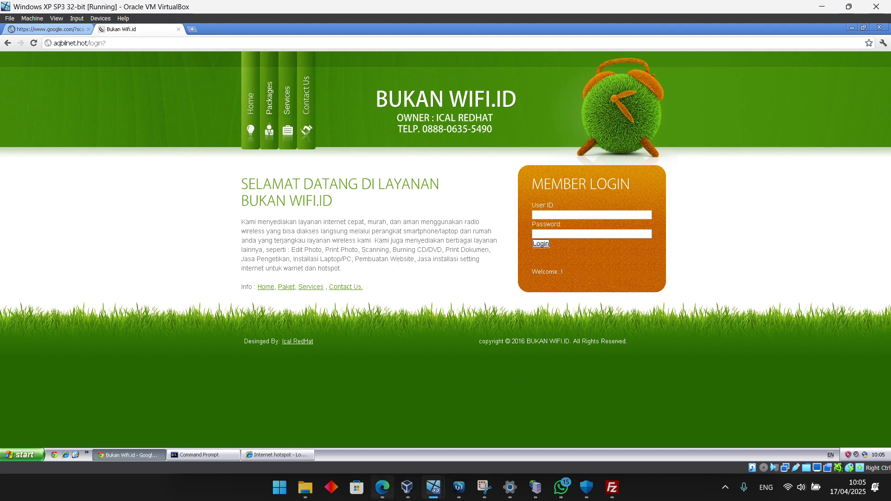
Look up the second voucher on the Mikhmon voucher page in Edge and enter its username as the virtual machine's hotspot User ID
left_click(382, 487)
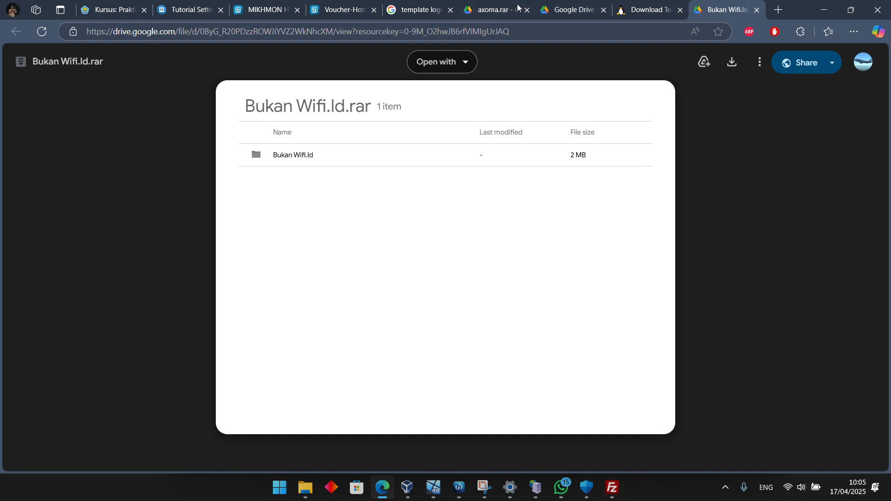
left_click(330, 15)
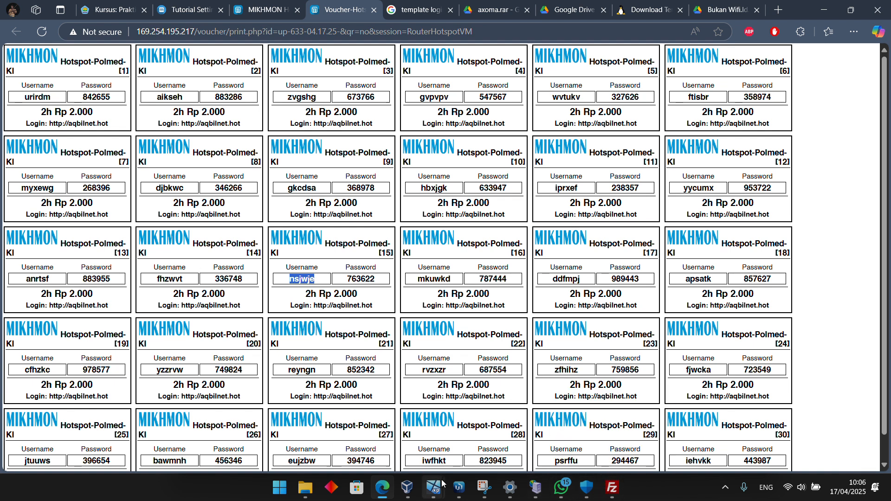
mouse_move(439, 485)
left_click(377, 445)
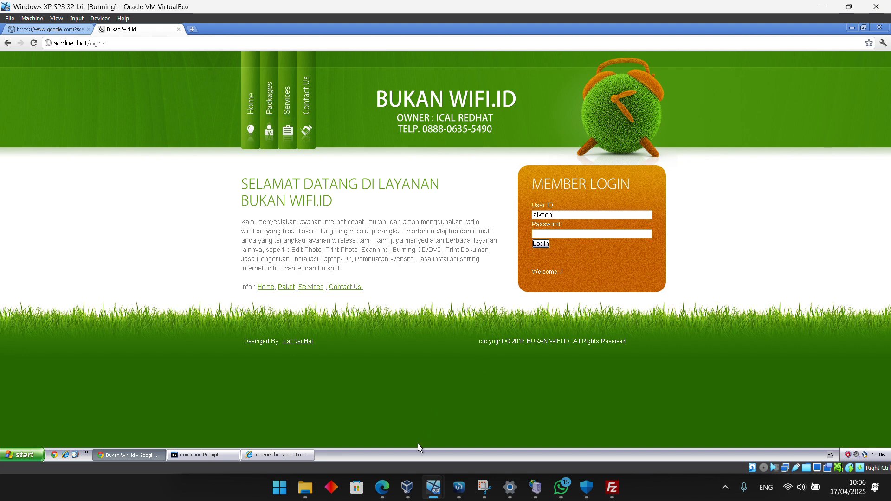
Check the second voucher's password in Edge, enter it in the Bukan Wifi.Id login form's password field, and log in to the hotspot
mouse_move(382, 487)
left_click(395, 446)
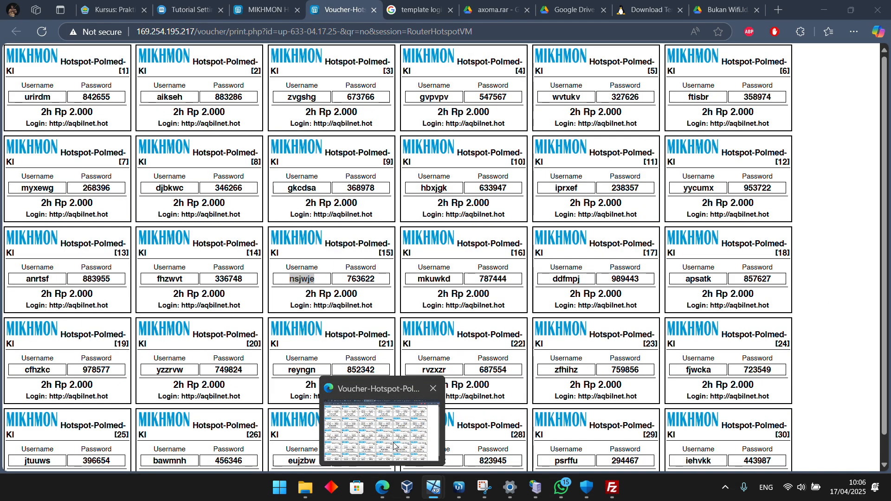
key("alt+Tab")
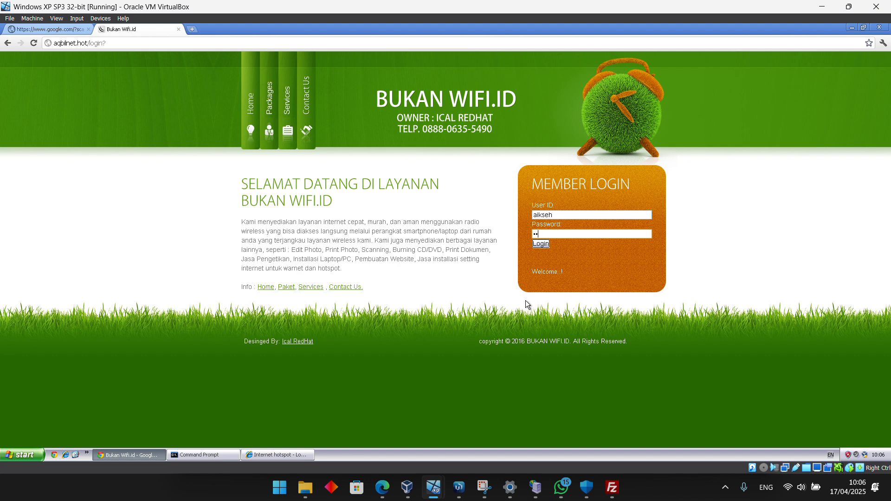
mouse_move(382, 488)
left_click(390, 436)
key("alt+Tab")
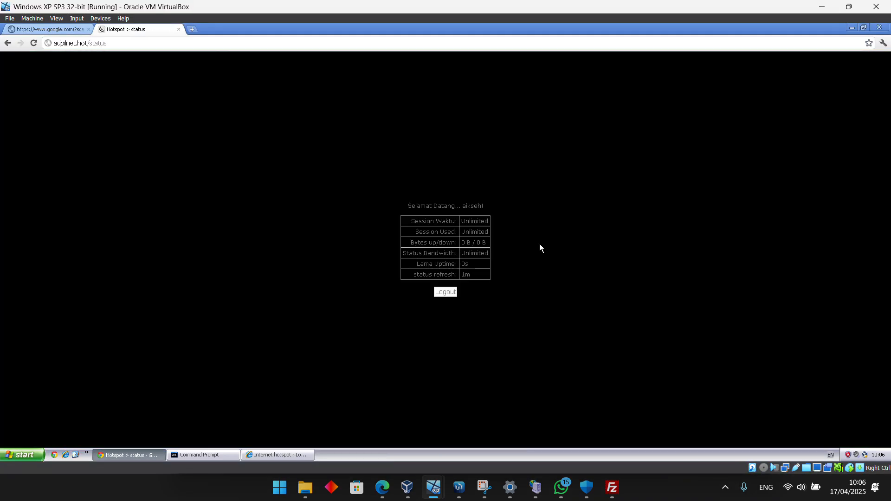
Test internet access by reloading the Google page, returning to the image search results and opening the SEMUA results
left_click(25, 35)
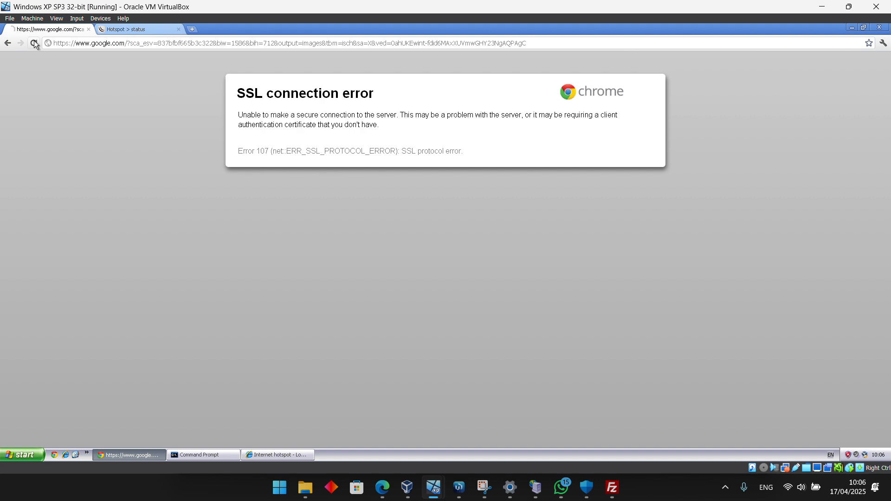
left_click(34, 44)
left_click(5, 44)
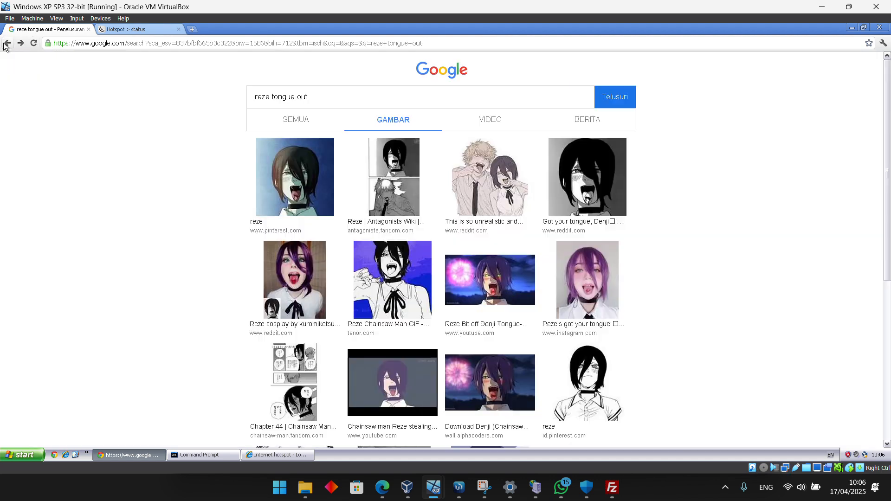
left_click(287, 120)
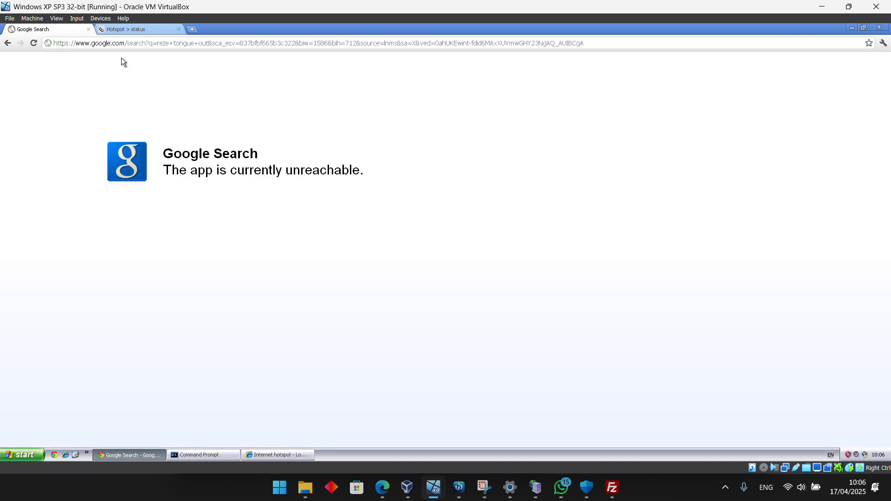
Log out of the hotspot from its status page and return to the Bukan Wifi.Id login form
left_click(138, 33)
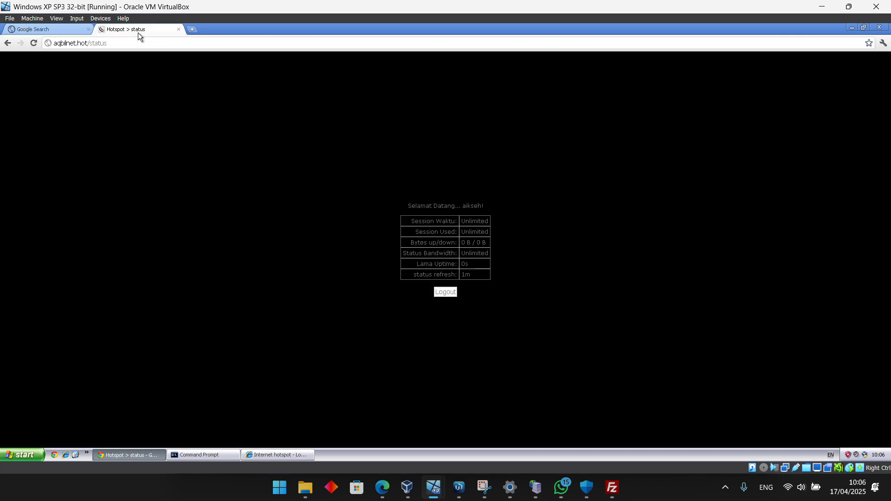
left_click(452, 292)
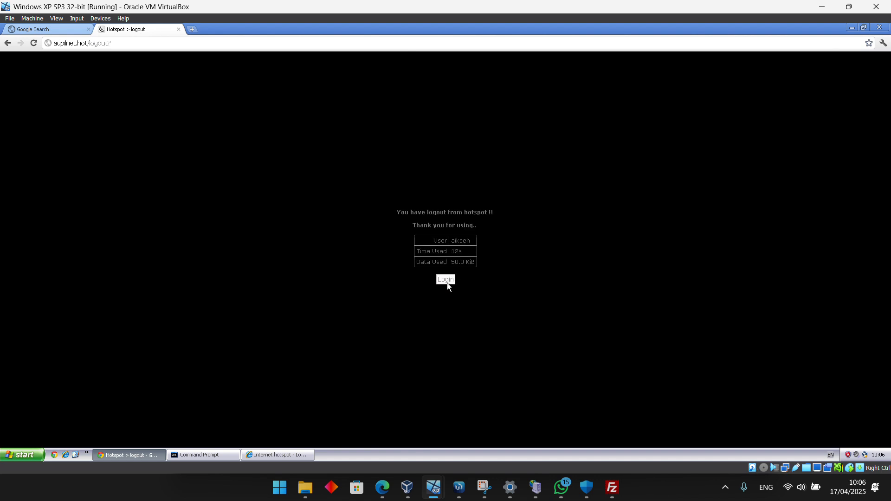
left_click(447, 283)
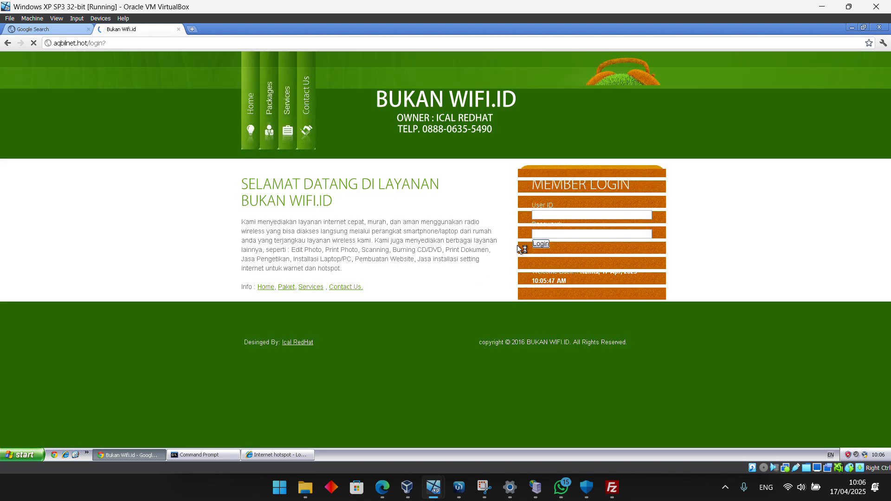
left_click(563, 213)
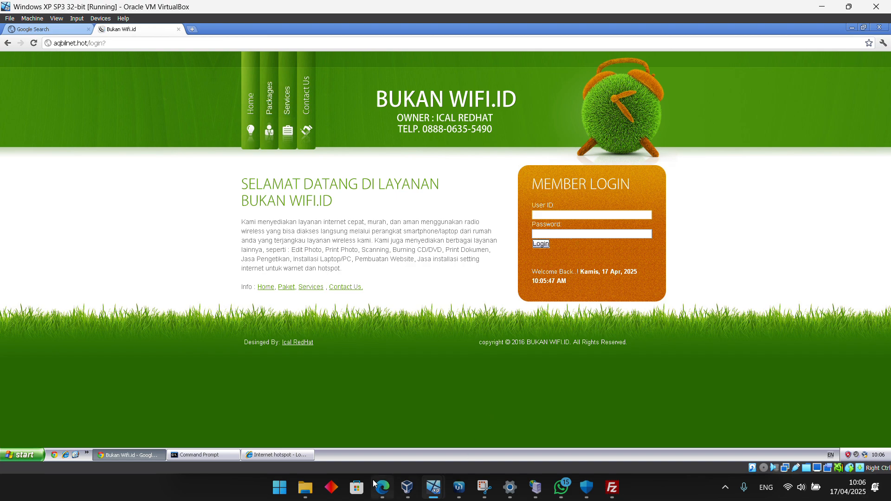
Switch to WinBox, set the HTML Directory of the hsprof1 server profile to hotspot, and save the profile
mouse_move(375, 483)
mouse_move(458, 486)
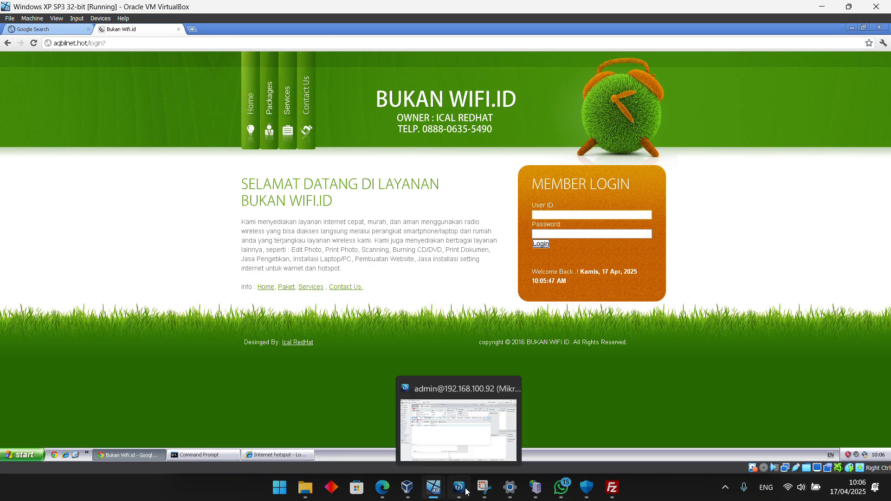
left_click(469, 440)
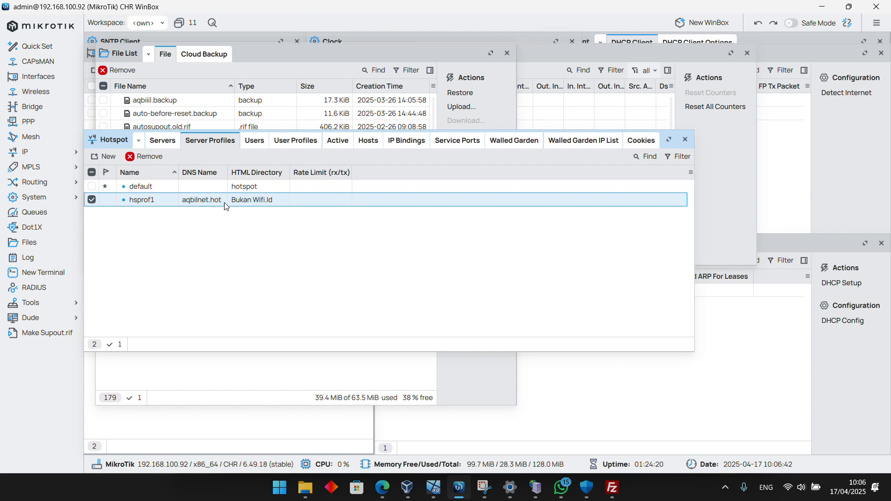
double_click(240, 202)
left_click(289, 134)
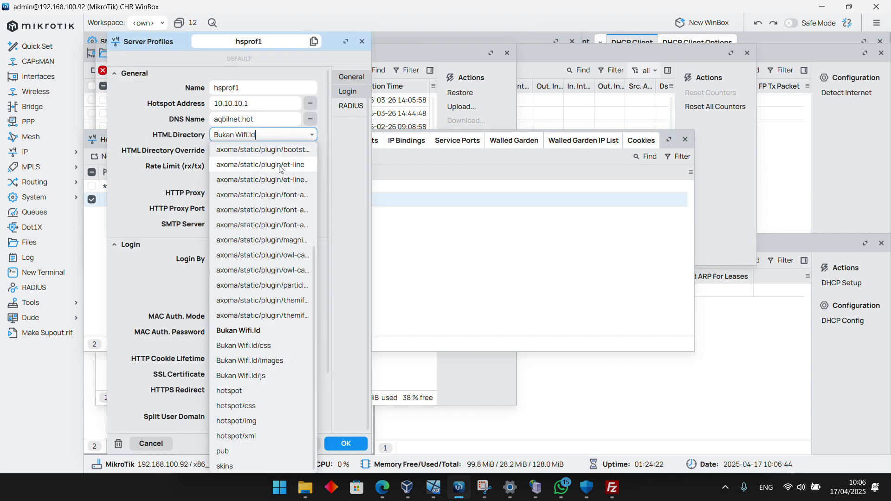
left_click(263, 392)
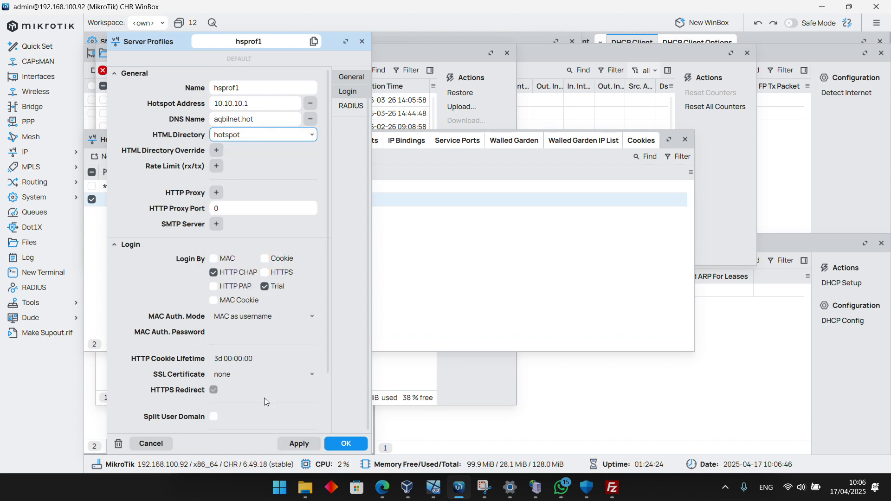
left_click(298, 443)
left_click(346, 443)
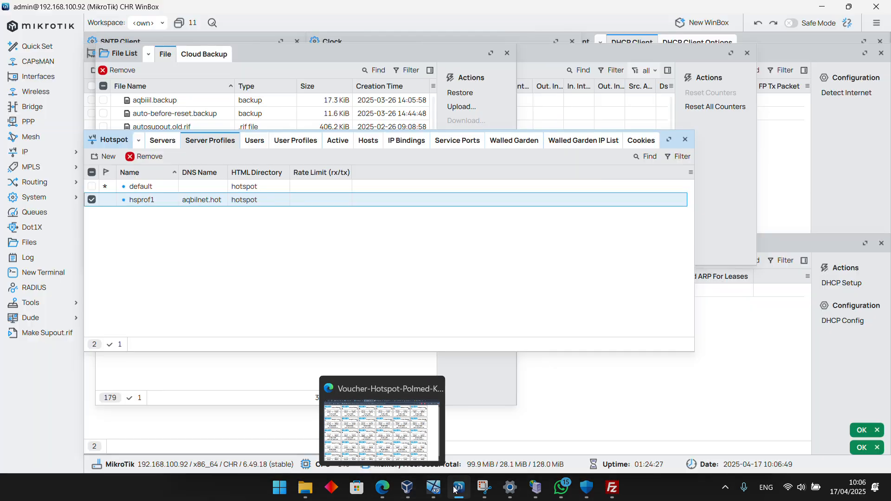
Return to the Windows XP virtual machine and reload the login page to load the default MikroTik template
mouse_move(433, 487)
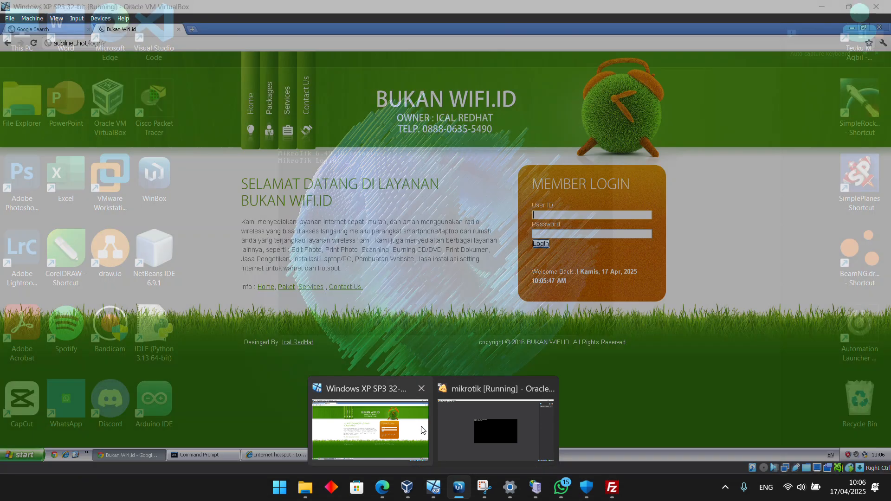
left_click(367, 425)
left_click(33, 43)
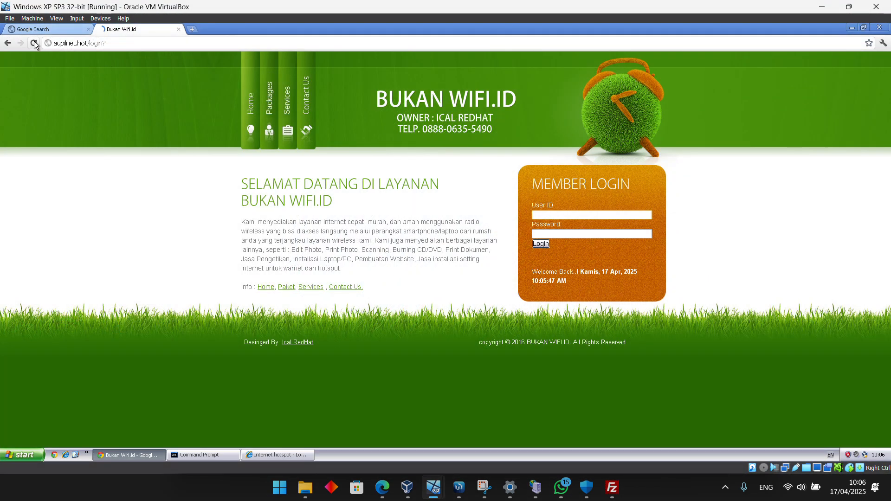
Enter the second voucher's username and password in the default MikroTik login form and connect to the hotspot
scroll(425, 255, "down", 5)
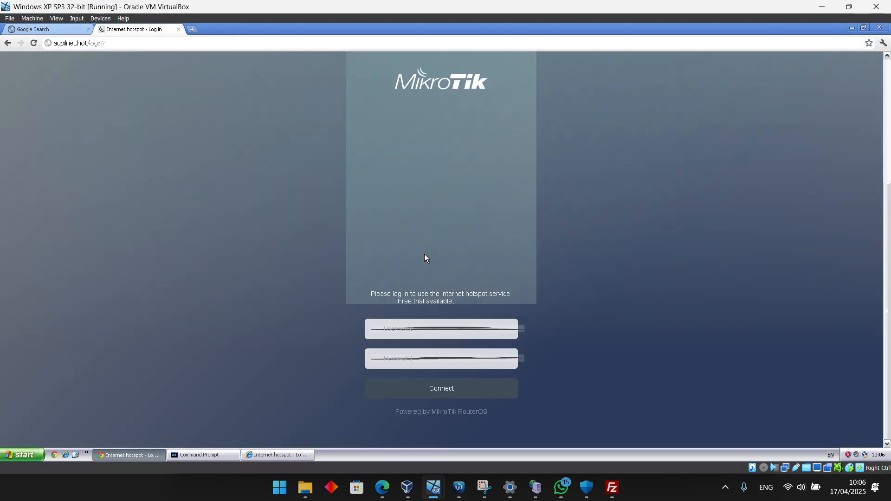
left_click(435, 336)
type("aikesh")
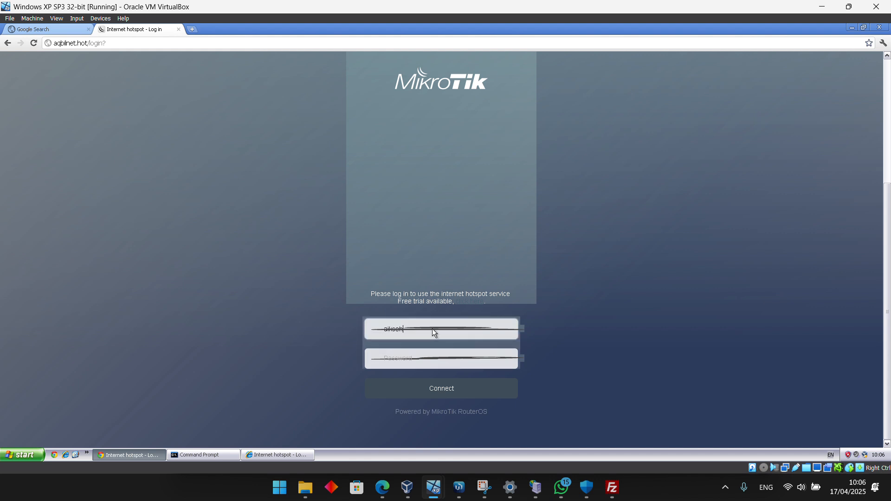
left_click(433, 359)
mouse_move(393, 494)
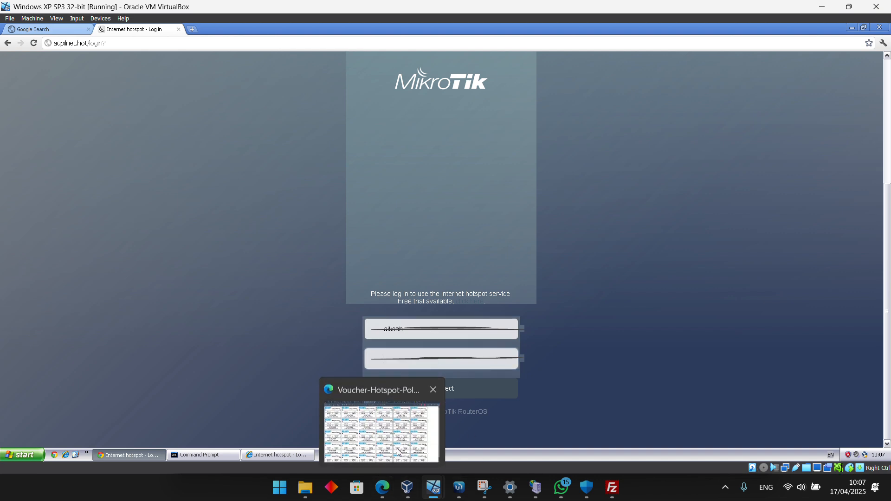
mouse_move(398, 451)
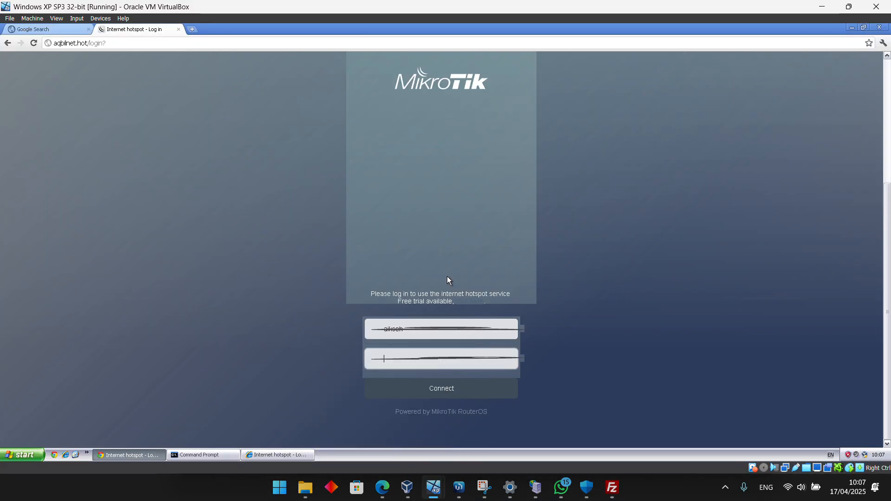
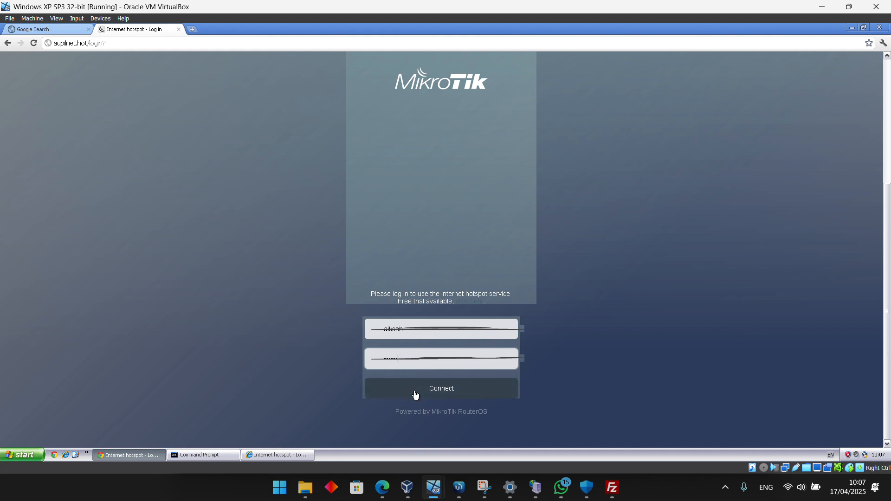
left_click(416, 393)
Reload the Google Search page to test internet access, and switch to the Mikhmon voucher page in Edge
left_click(35, 29)
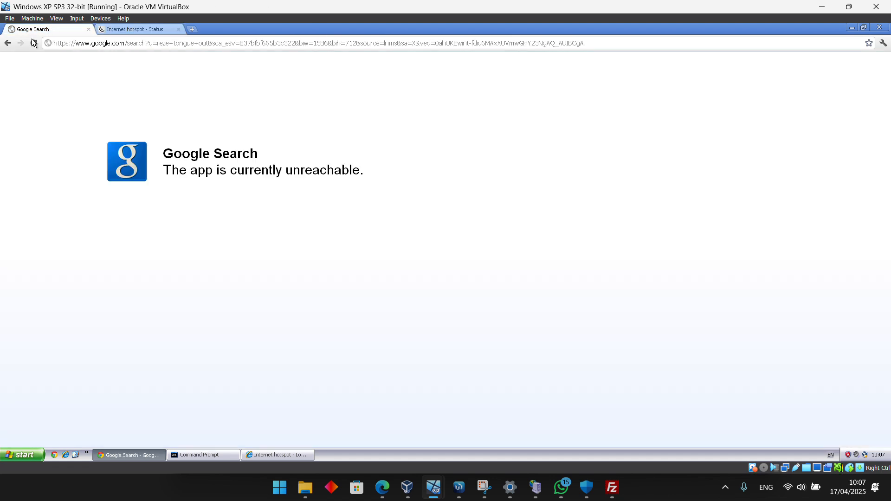
left_click(31, 40)
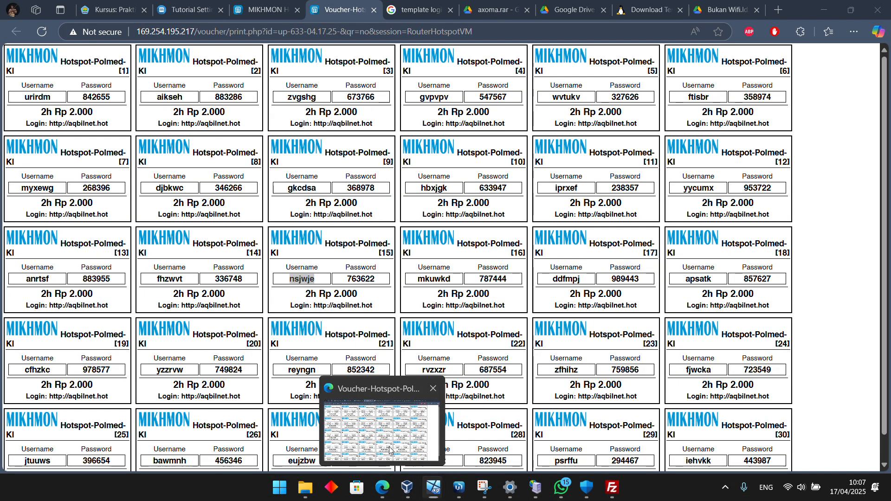
left_click(390, 450)
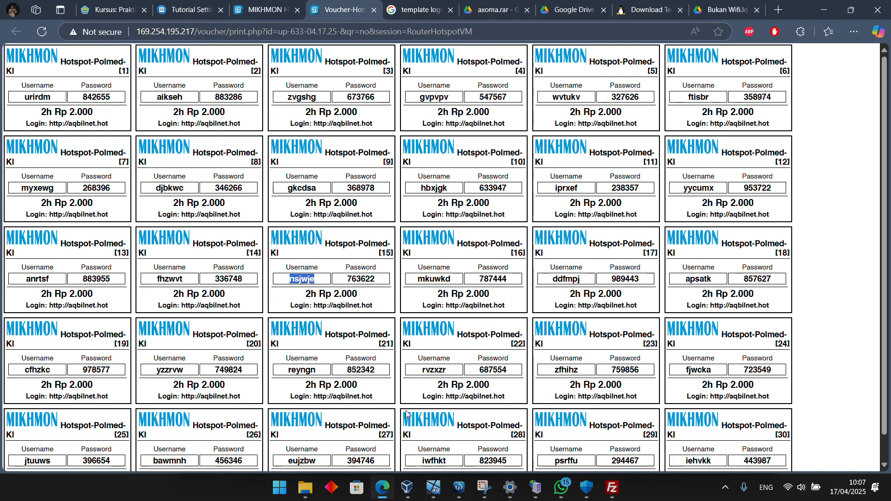
left_click(813, 274)
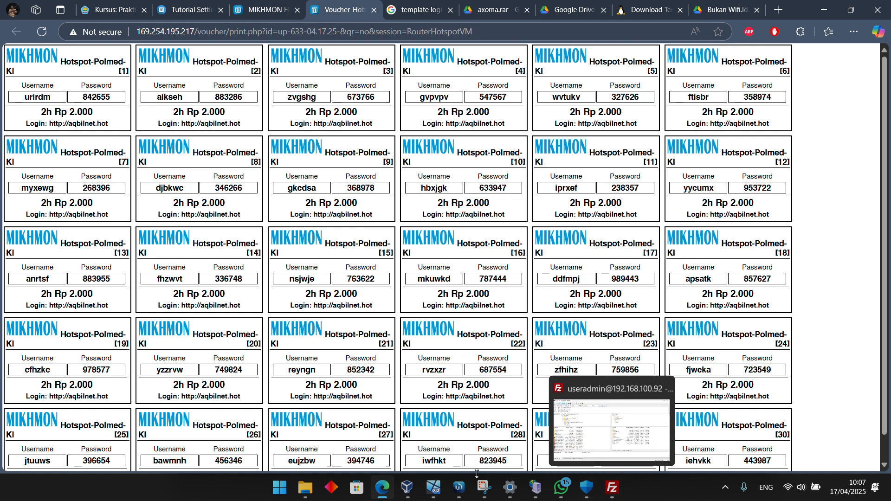
left_click(263, 10)
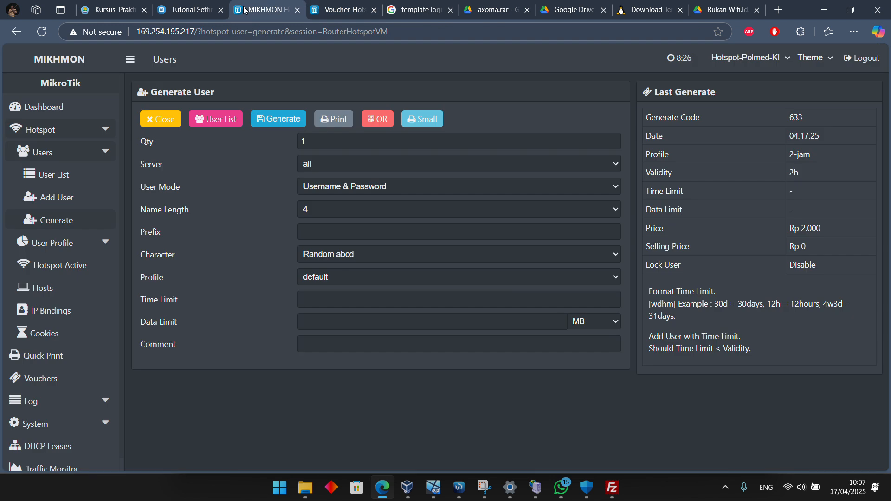
left_click(200, 10)
left_click(263, 9)
Switch to the Windows XP virtual machine, restore the Command Prompt window, and ping google.com to test internet access
mouse_move(406, 489)
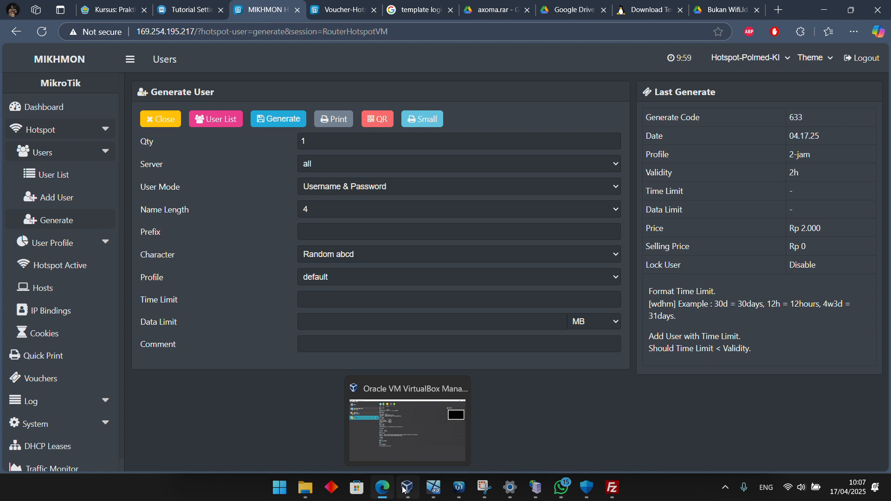
mouse_move(435, 488)
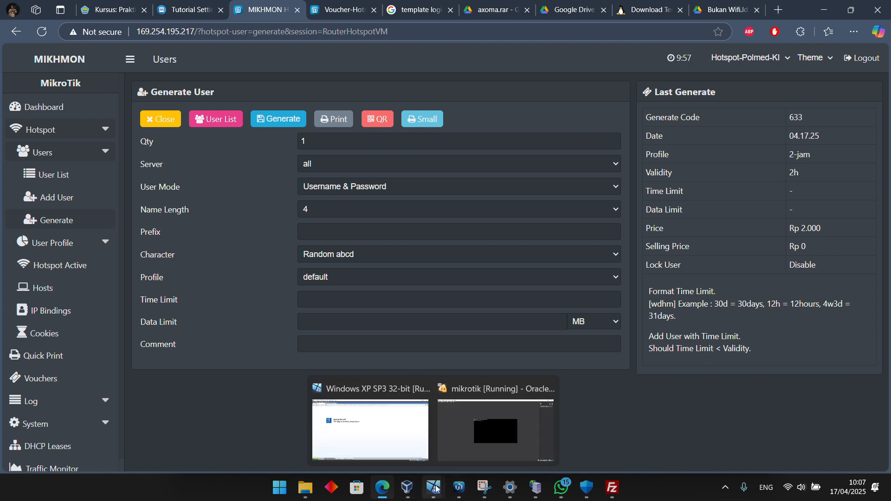
left_click(371, 427)
left_click(200, 453)
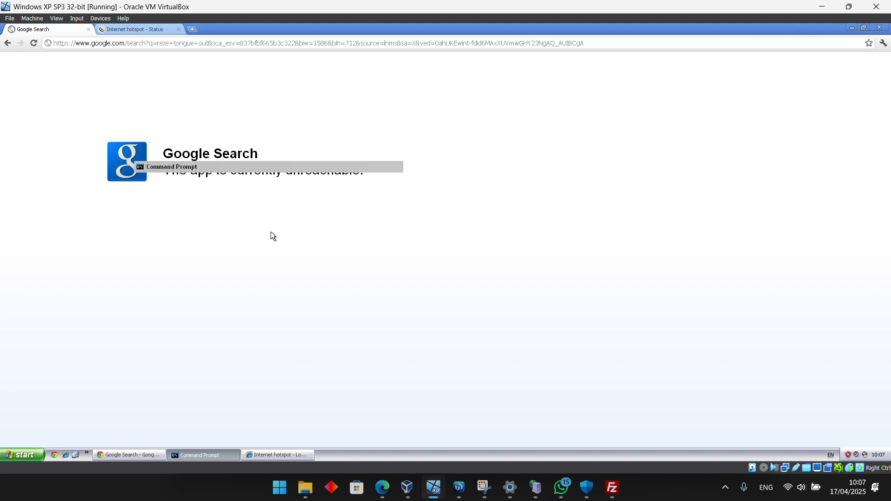
key("Up")
key("Return")
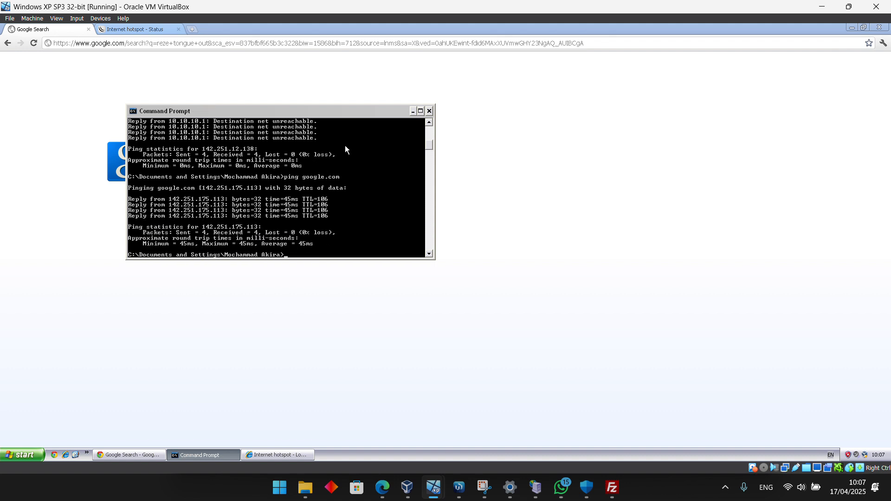
Compare the latest google.com ping replies with the earlier ones in the Command Prompt history, and minimize the window
scroll(331, 179, "up", 1)
scroll(332, 179, "down", 4)
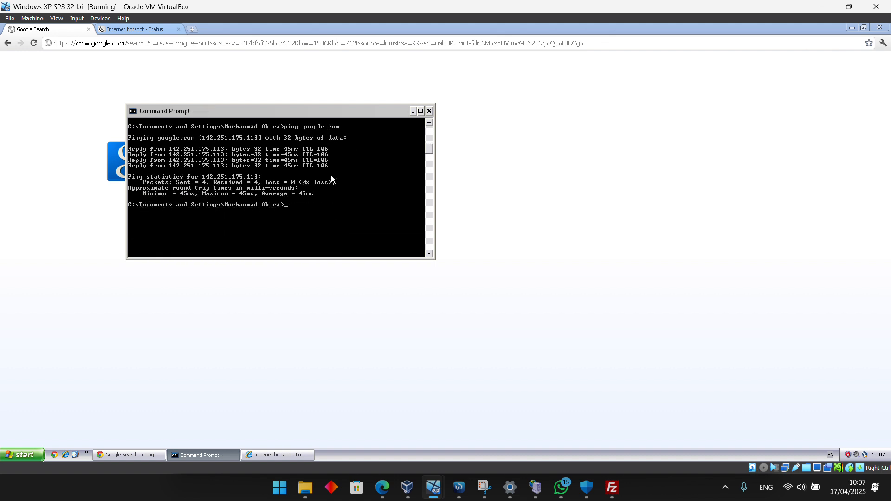
scroll(331, 178, "up", 2)
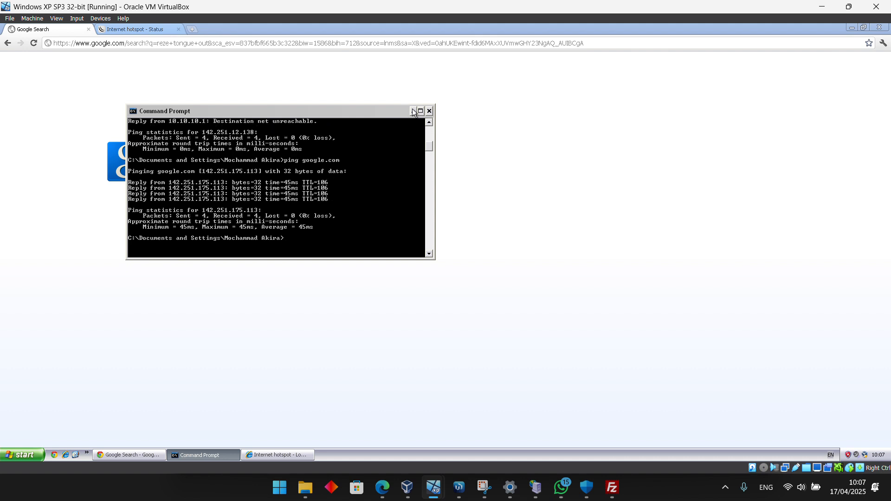
scroll(350, 173, "up", 4)
scroll(351, 173, "down", 7)
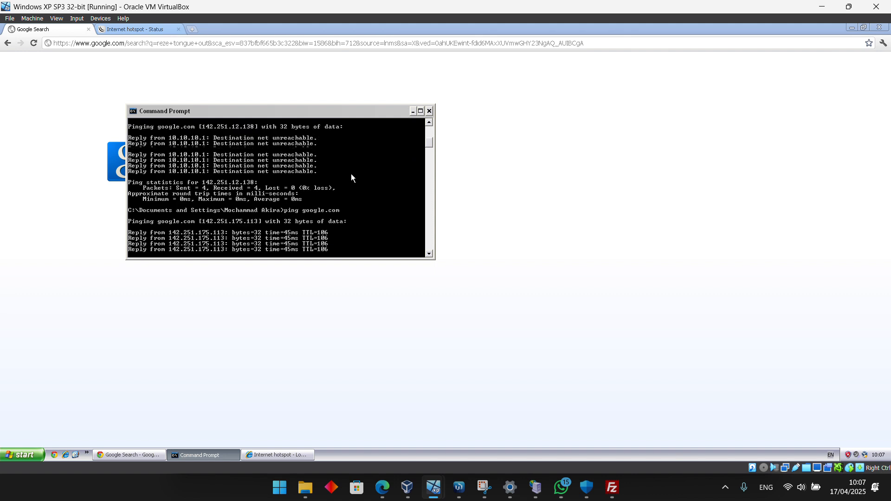
left_click(413, 113)
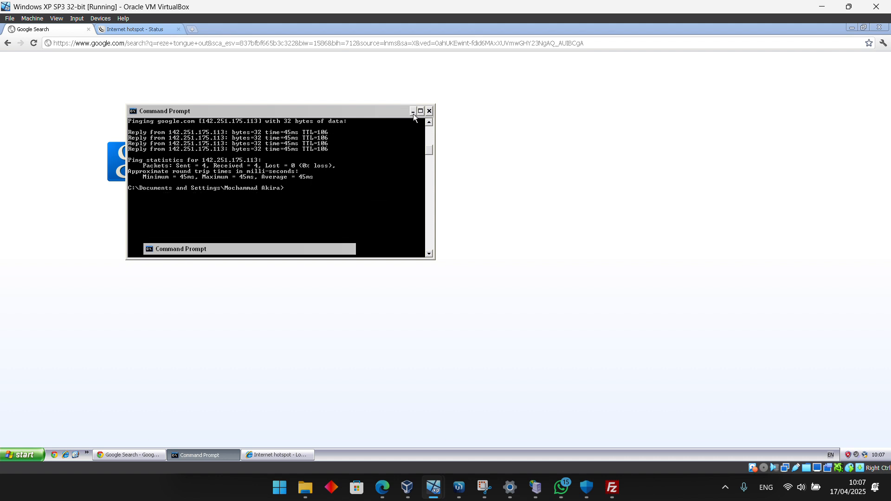
Log out of the voucher session from the hotspot status page, and reload the Google Search page
left_click(146, 28)
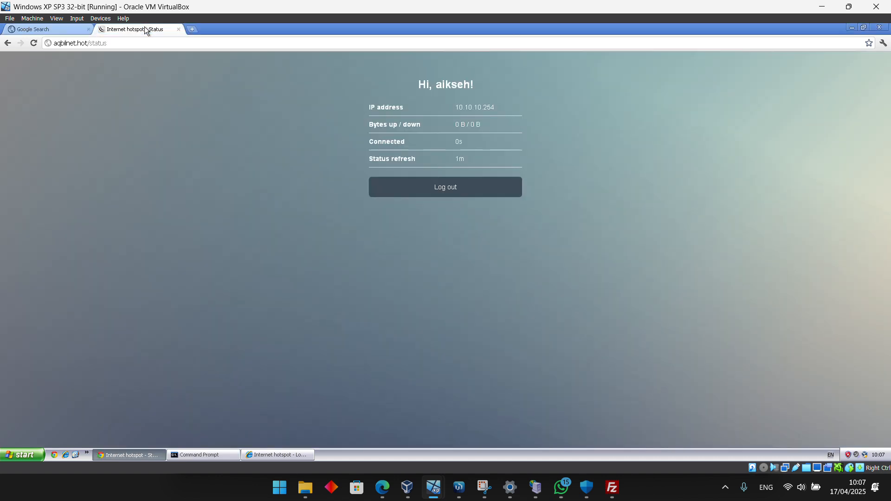
left_click(450, 190)
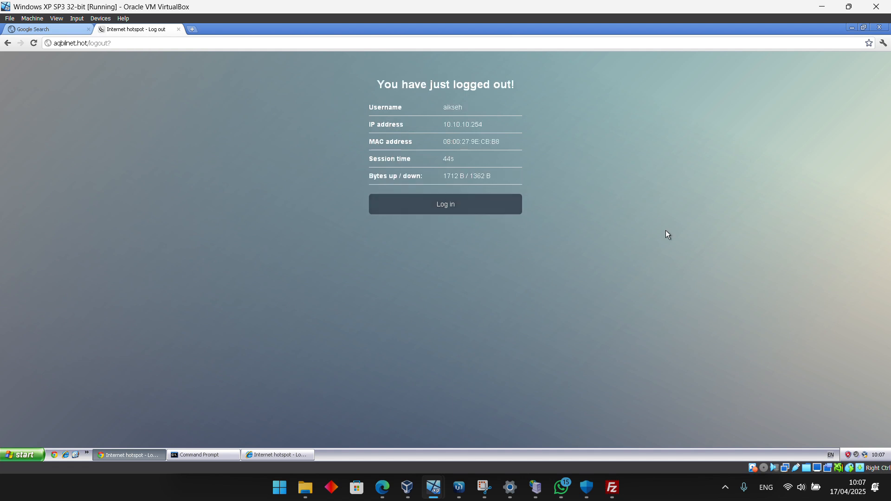
left_click(58, 31)
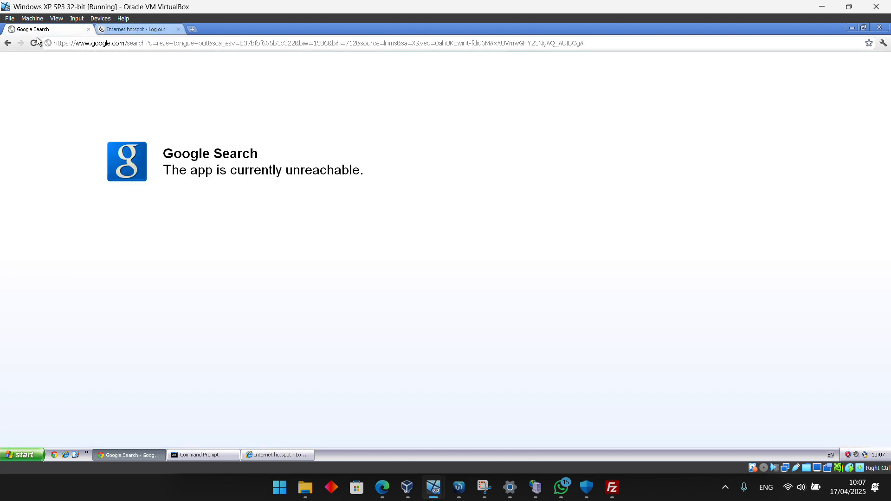
left_click(37, 47)
Close the Chrome and Internet Explorer windows in the virtual machine
left_click(879, 27)
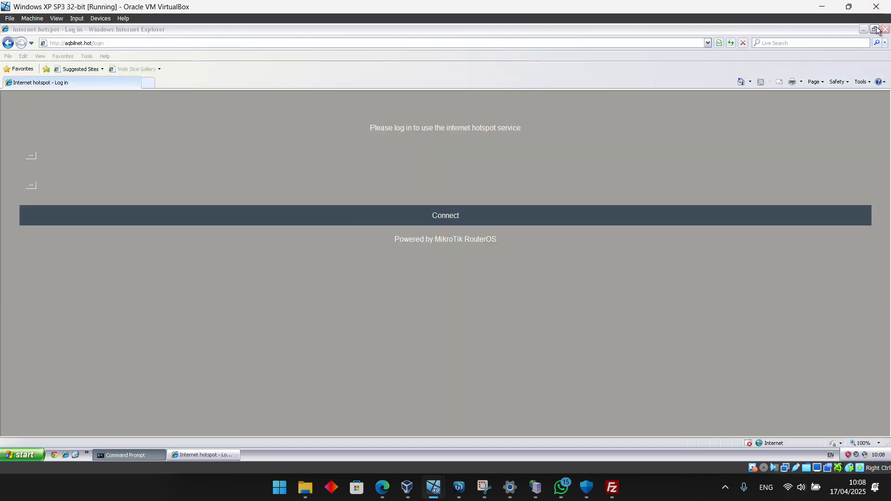
left_click(886, 31)
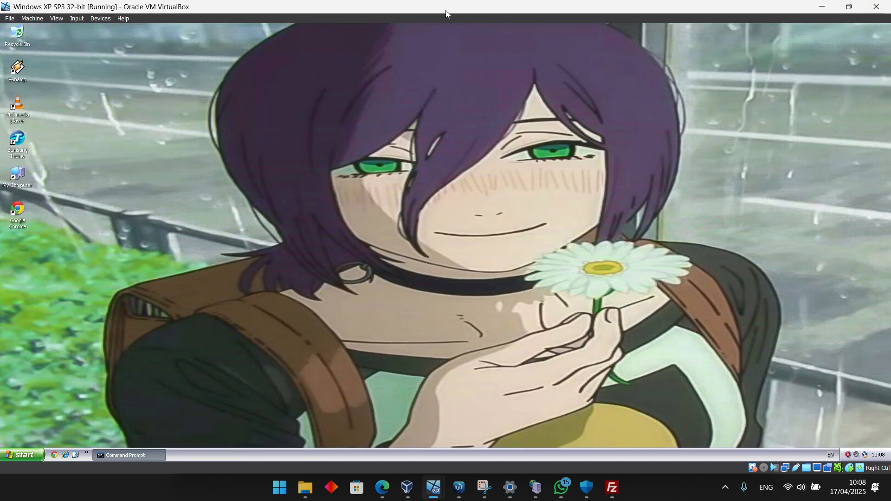